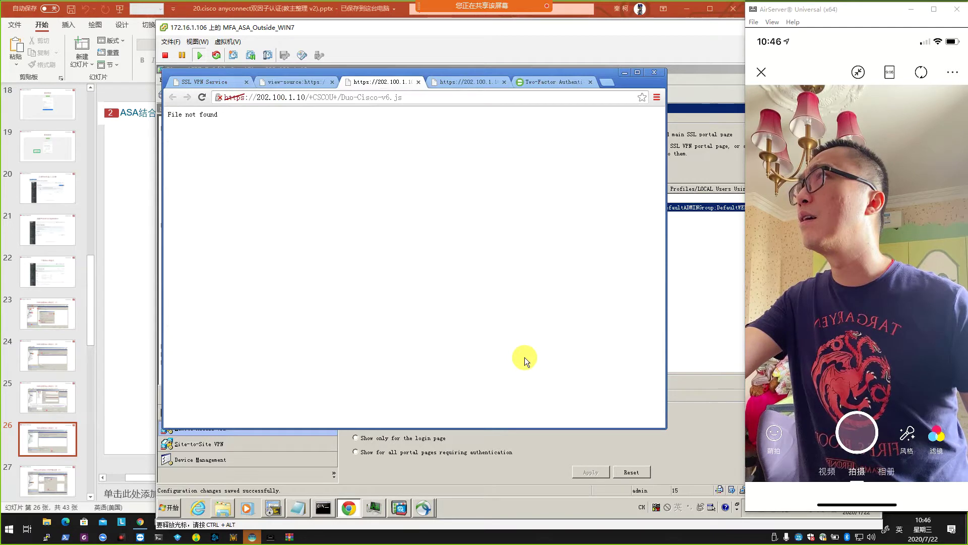
Close the File not found page and check that Web Contents stores the script as /+CSCOU+/Duo-Cisco-v6.js.
click(654, 72)
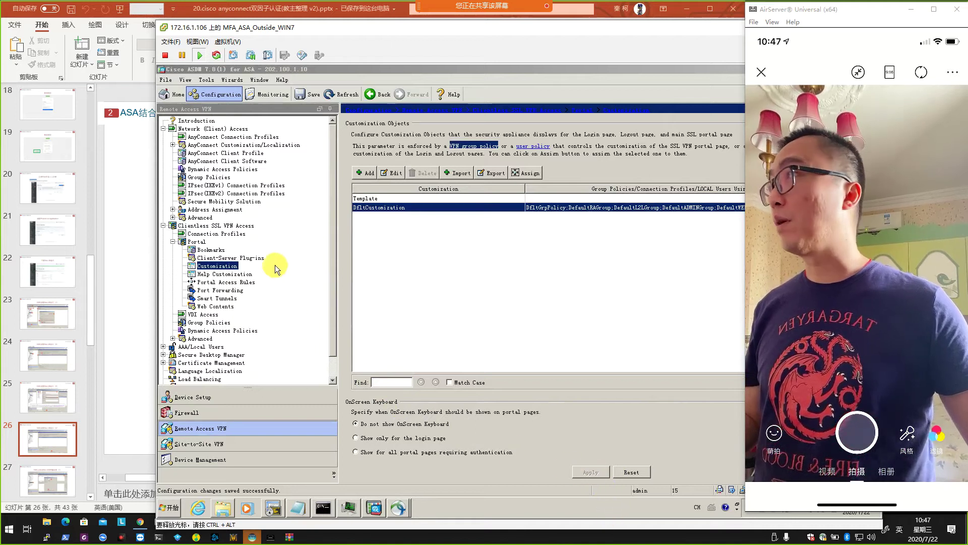
click(218, 307)
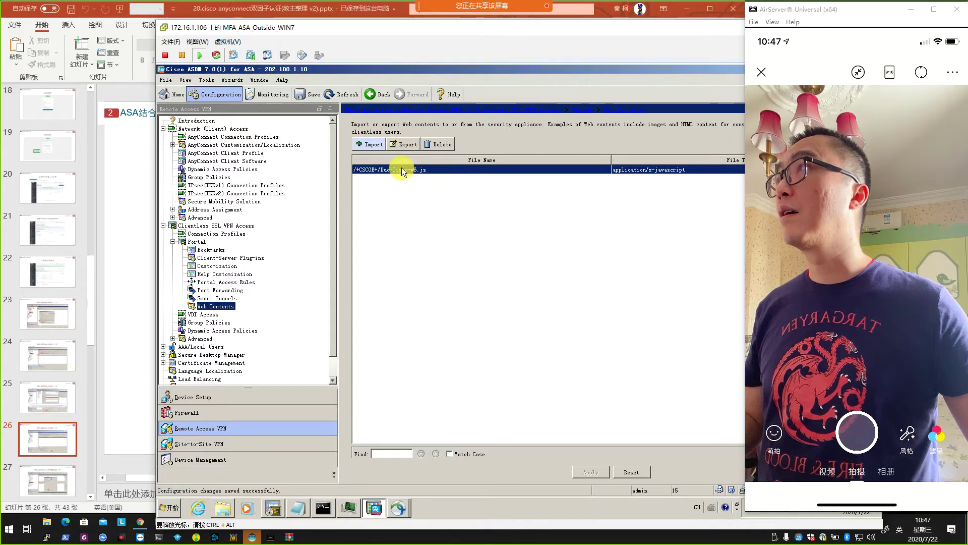
click(437, 168)
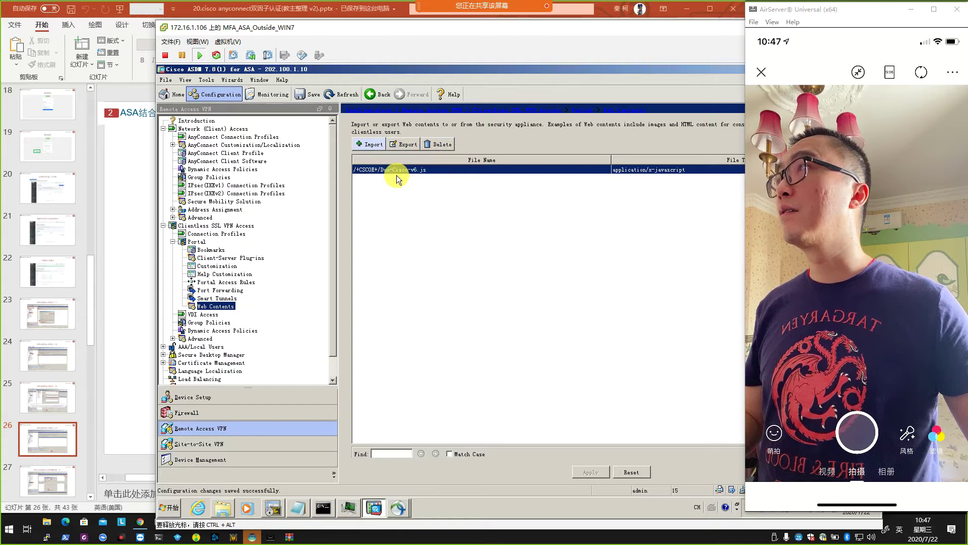
On slide 25, correct the script path from /+CSCOU+/ to /+CSCOE+/.
click(116, 318)
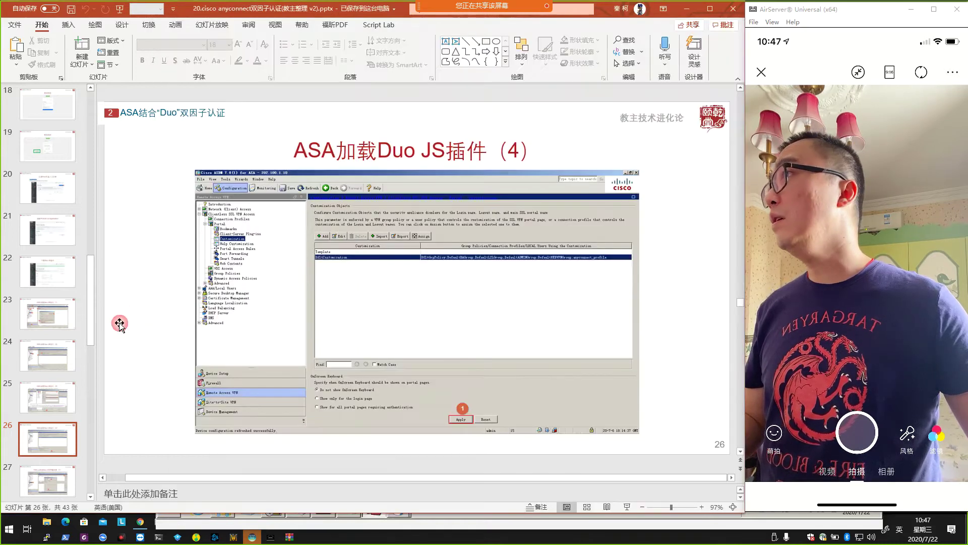
scroll(396, 307, up, 1)
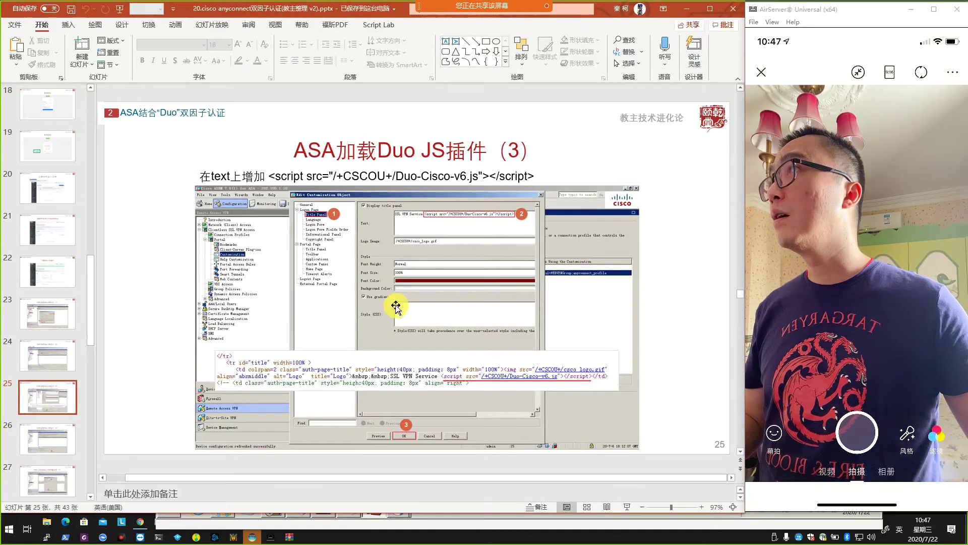
click(384, 175)
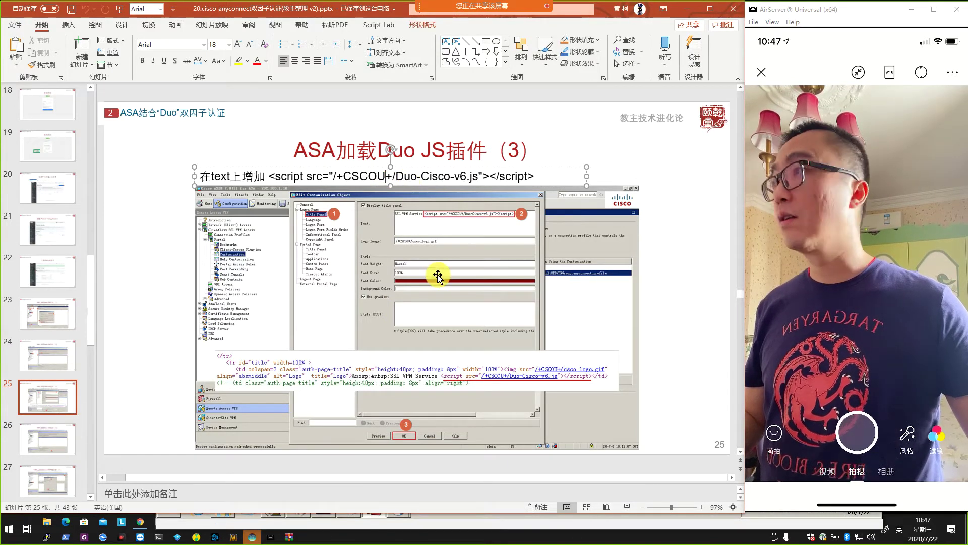
click(446, 516)
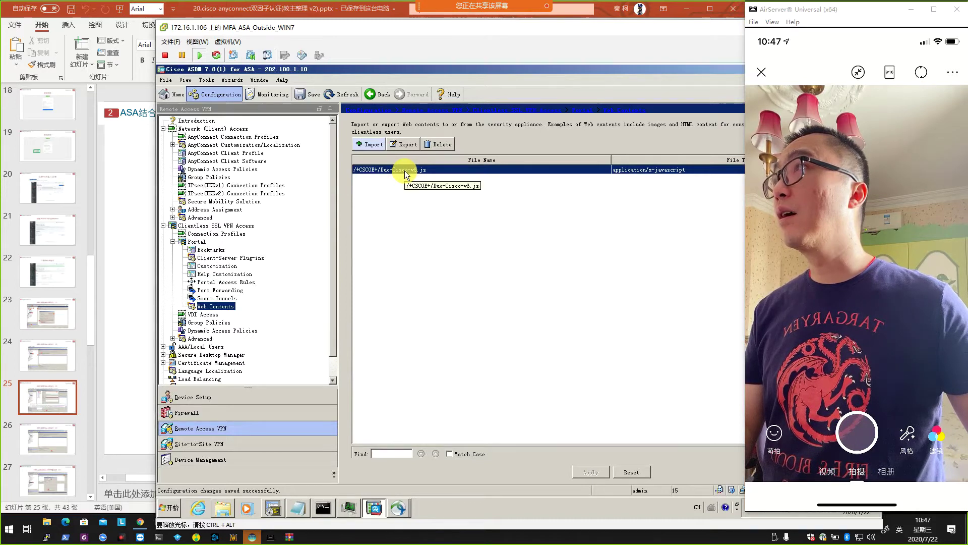
key(alt+Tab)
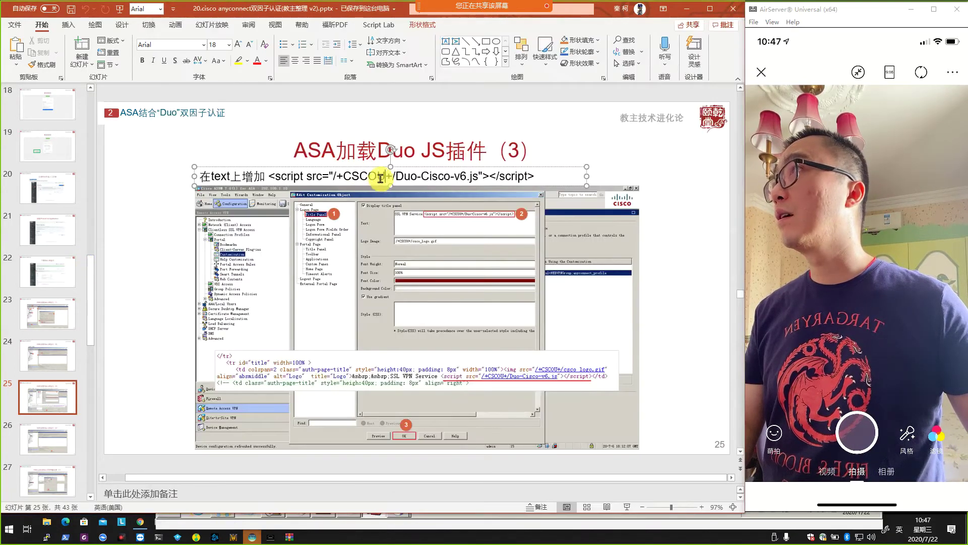
key(BackSpace)
text(E)
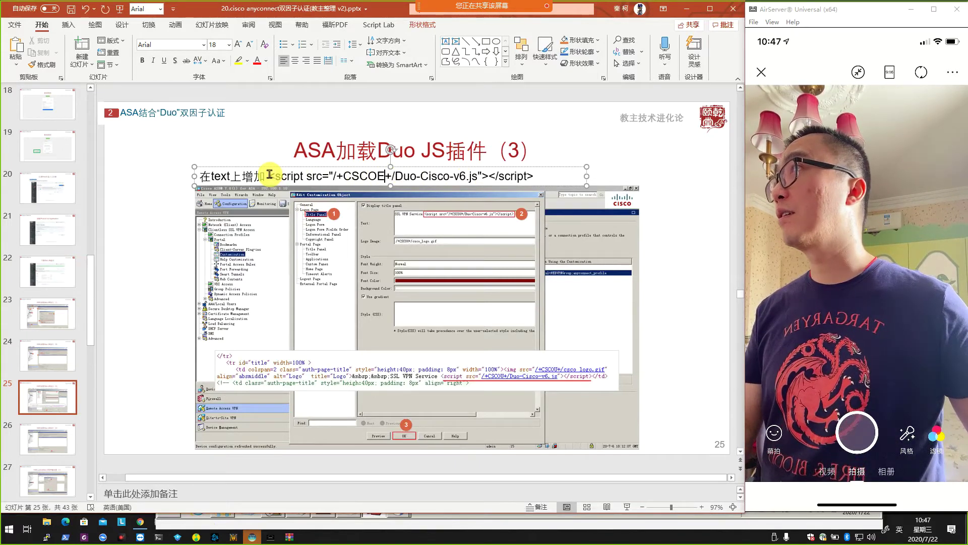
Select the slide's script tag and open ASDM's Portal Customization objects.
drag(269, 177, 569, 167)
key(alt+Tab)
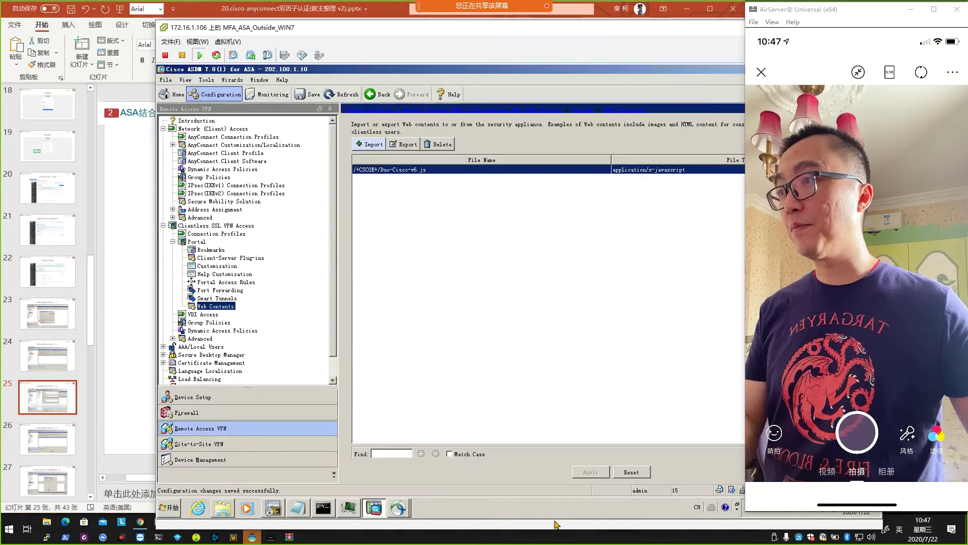
click(217, 265)
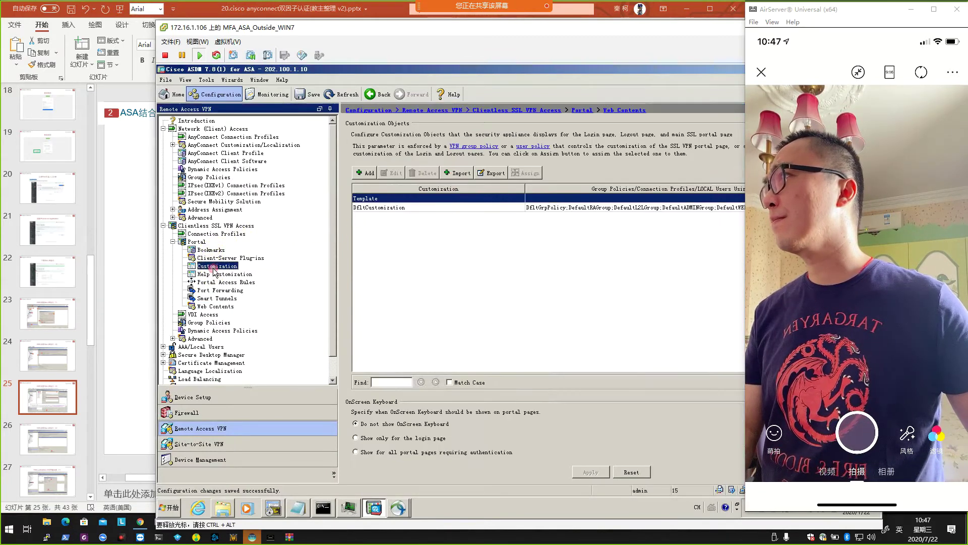
Edit the Duo script reference in DfltCustomization's Logon Page Title Panel text.
click(398, 207)
double_click(398, 208)
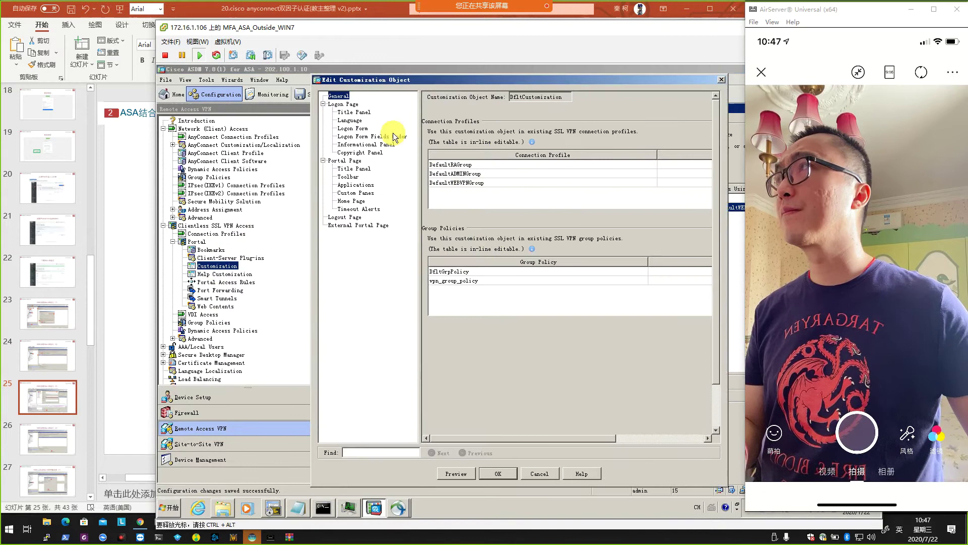
click(356, 113)
double_click(543, 111)
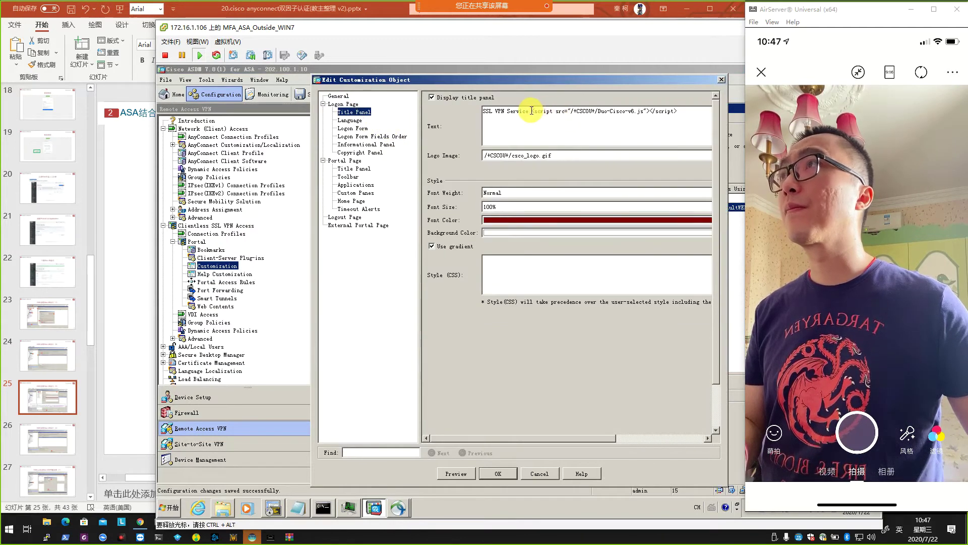
drag(531, 110, 638, 114)
click(679, 113)
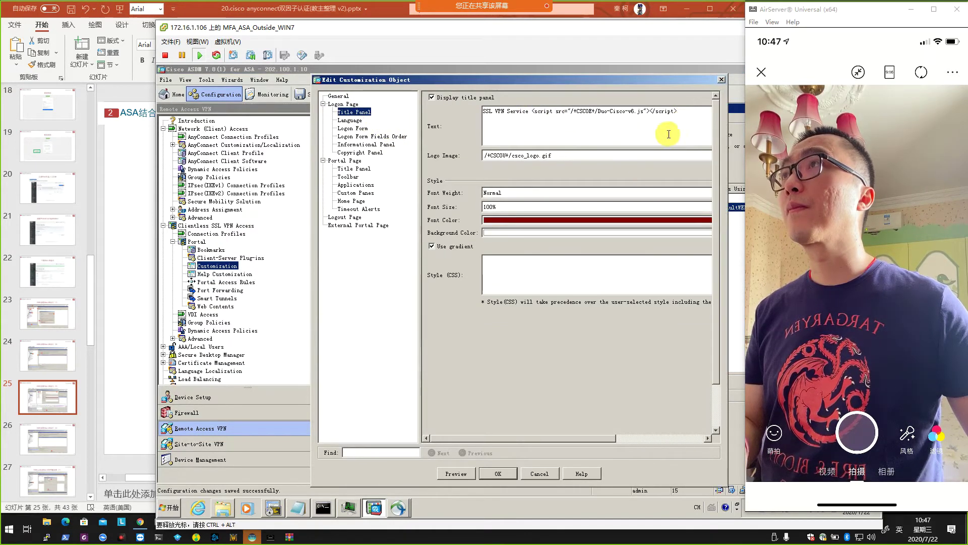
Save the customization, send it to the ASA, and launch Google Chrome.
click(495, 473)
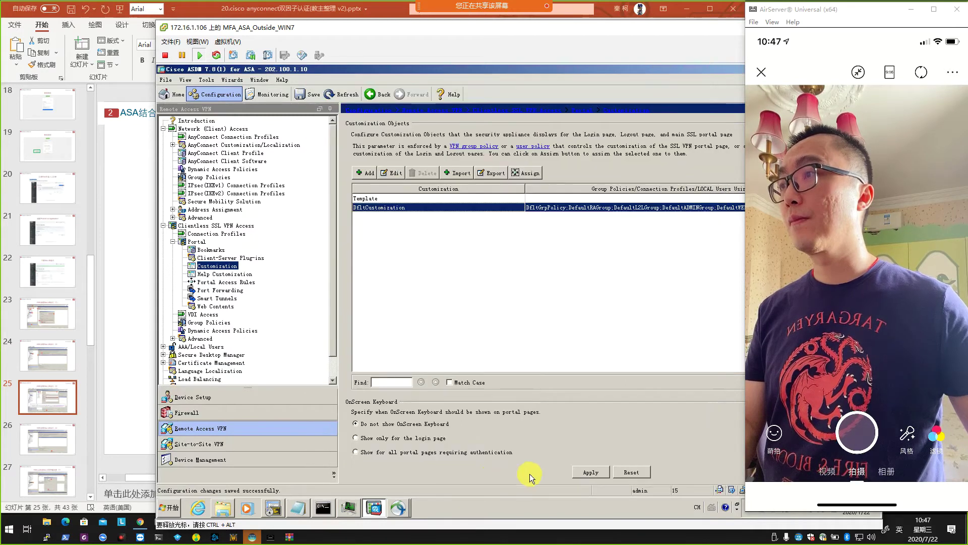
click(589, 474)
click(480, 387)
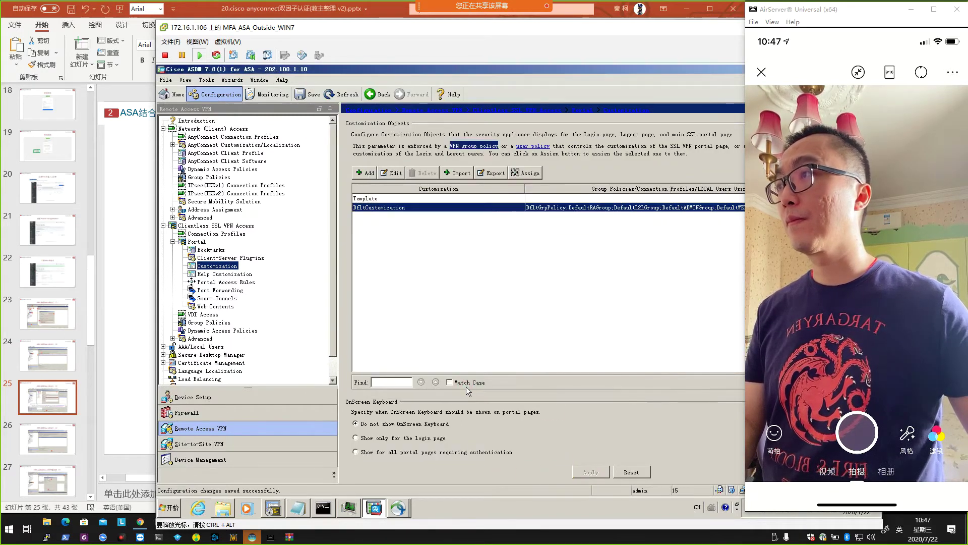
click(168, 508)
click(204, 276)
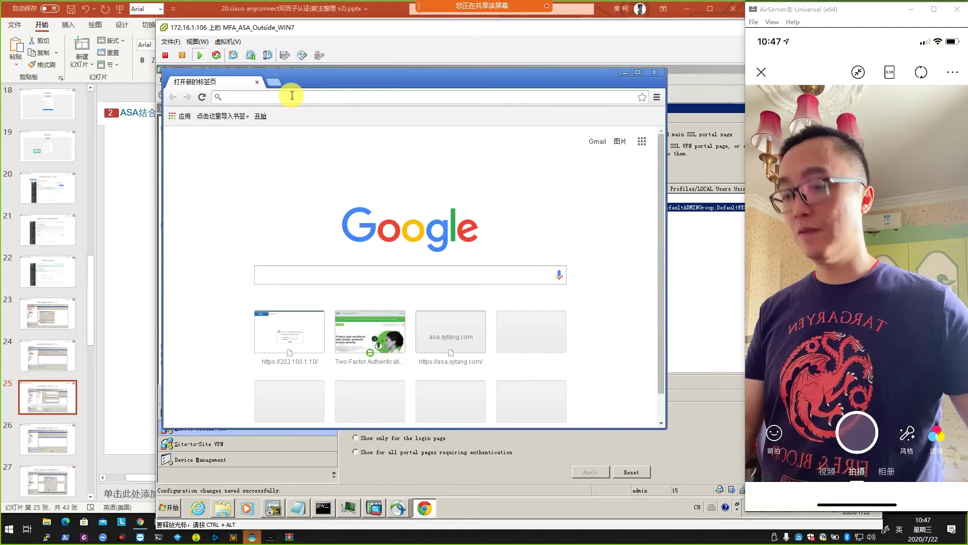
text(https://duo.com)
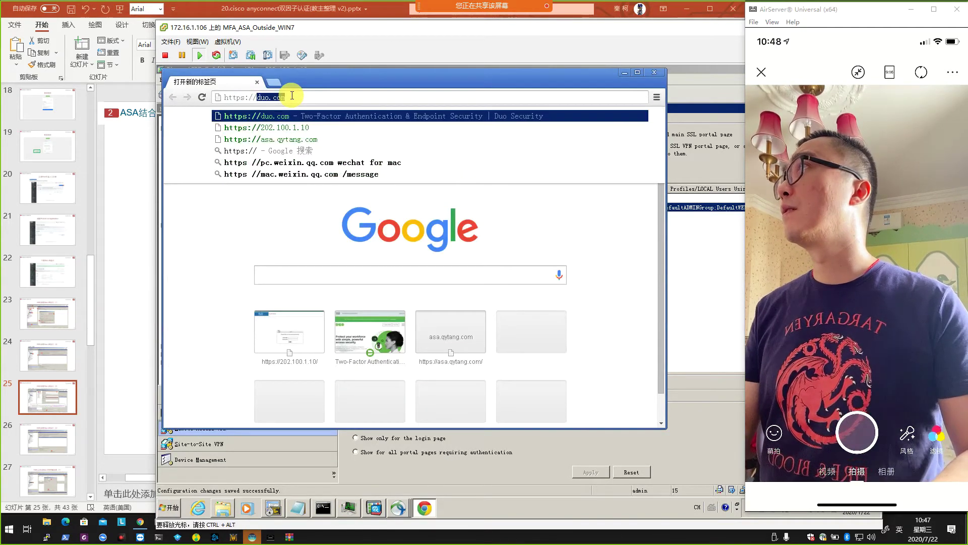
key(Down)
key(Down)
key(Up)
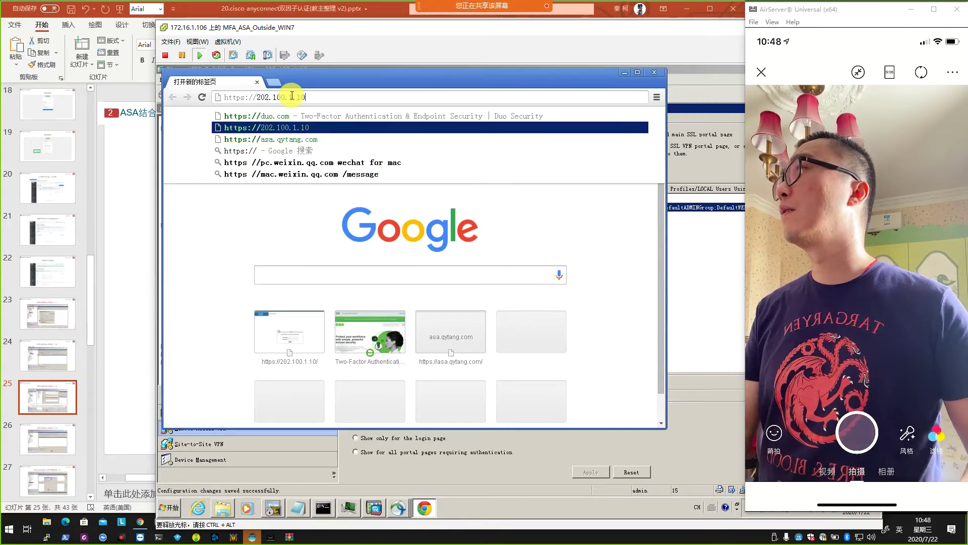
key(Return)
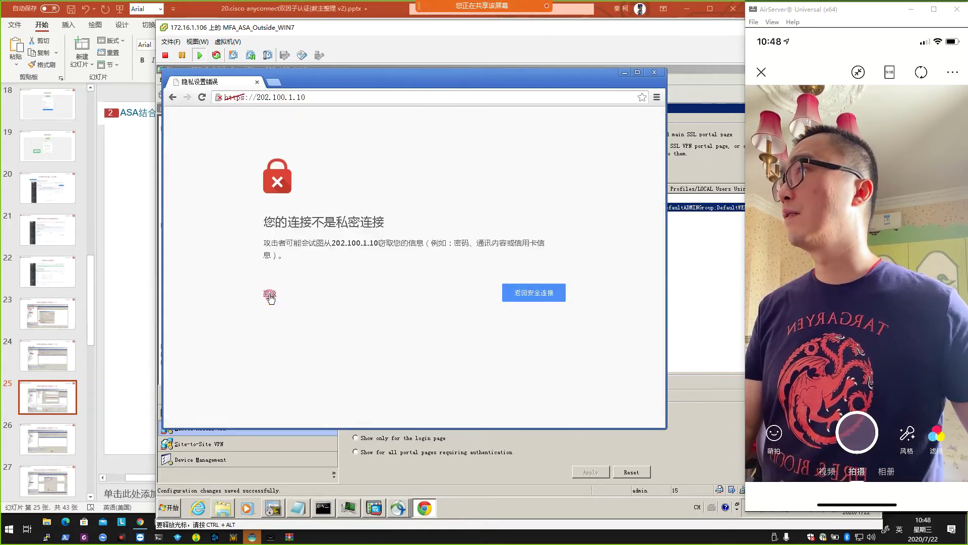
click(270, 294)
click(323, 366)
right_click(560, 304)
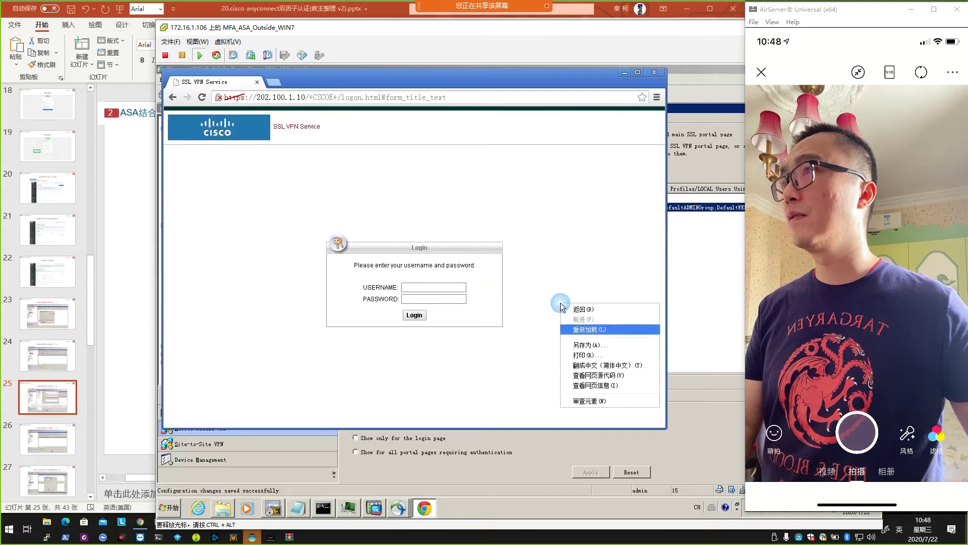
View the login page's HTML source and scroll through it.
click(605, 375)
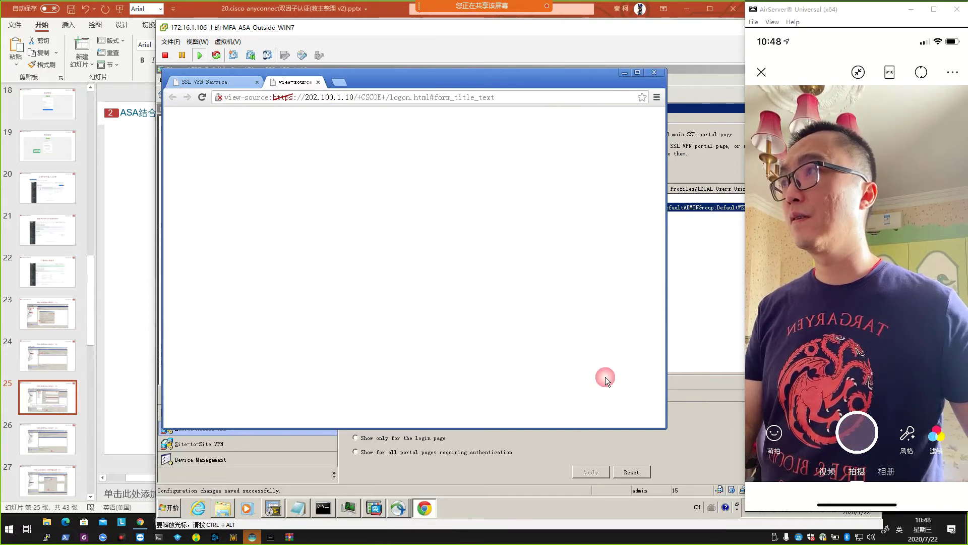
scroll(547, 361, down, 20)
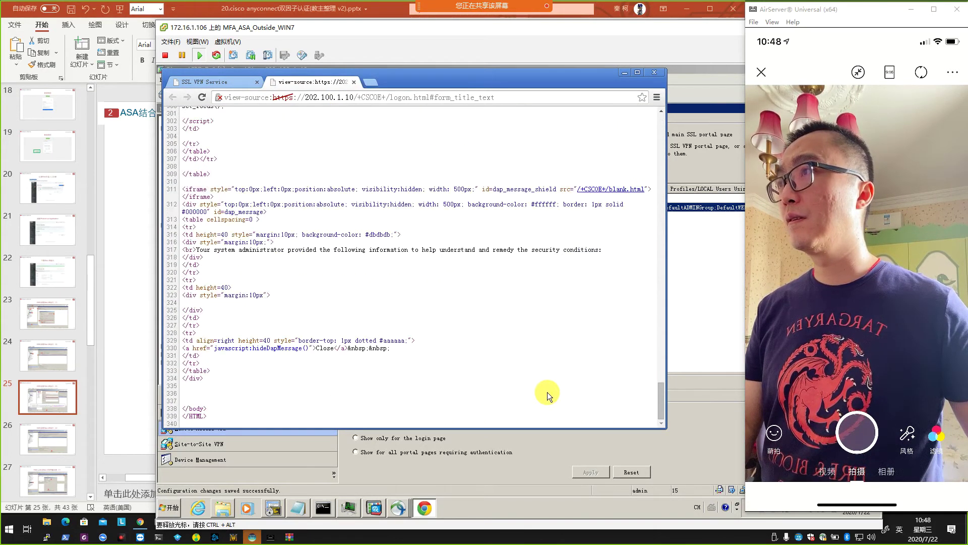
scroll(546, 392, up, 7)
scroll(546, 392, down, 3)
scroll(547, 392, up, 5)
scroll(548, 393, up, 9)
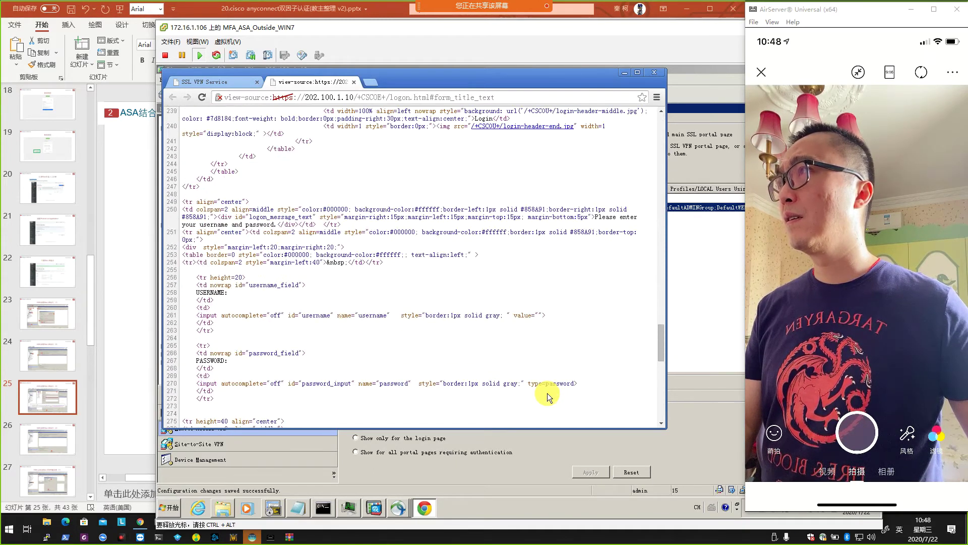
scroll(547, 392, up, 4)
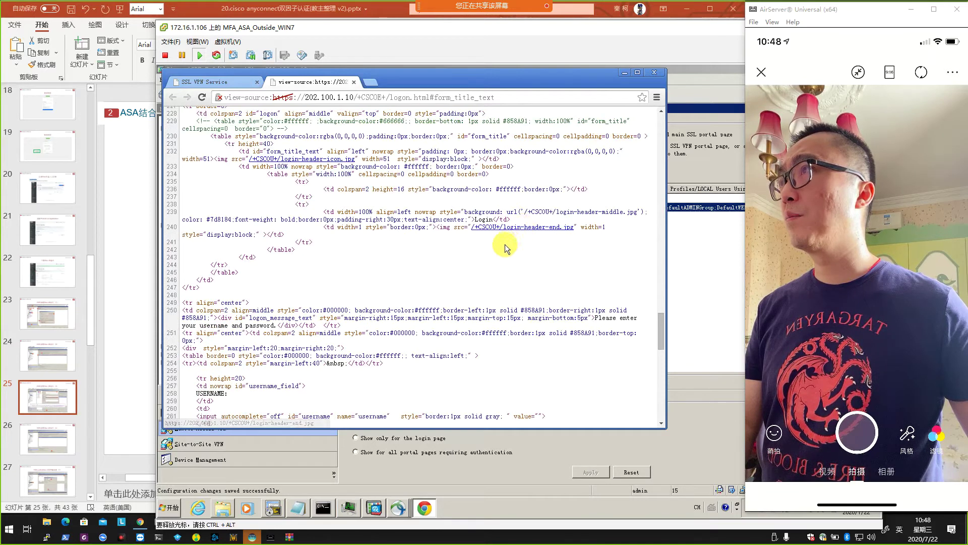
scroll(510, 338, up, 4)
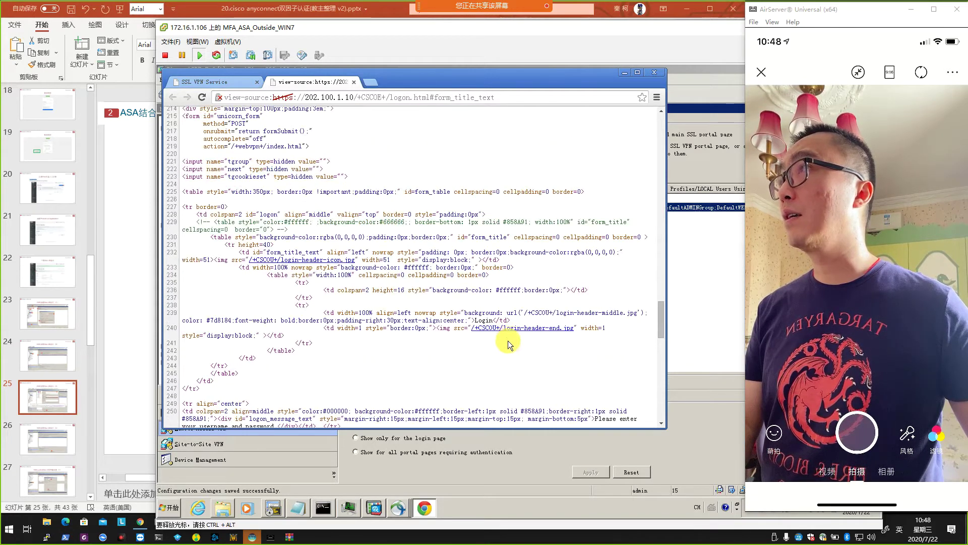
scroll(507, 340, down, 7)
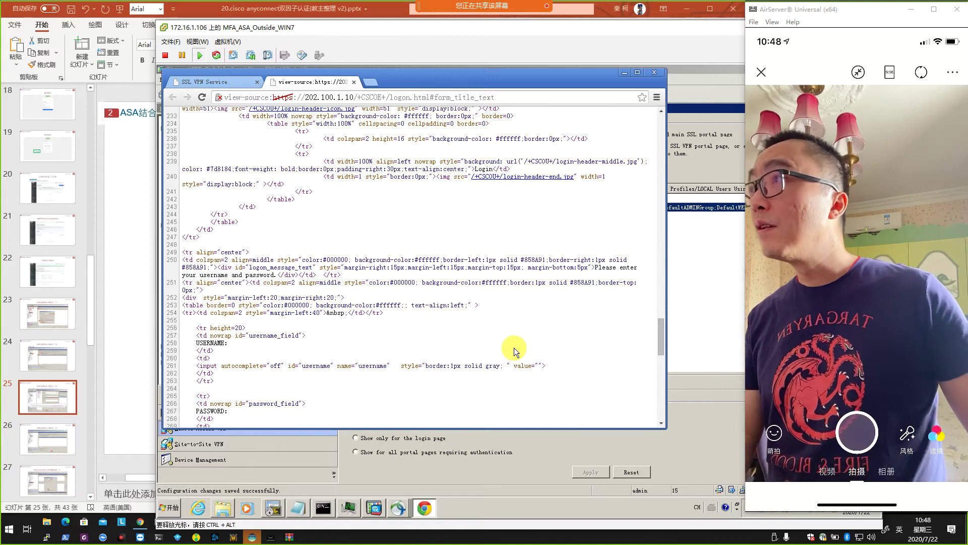
scroll(514, 347, down, 14)
scroll(513, 347, down, 4)
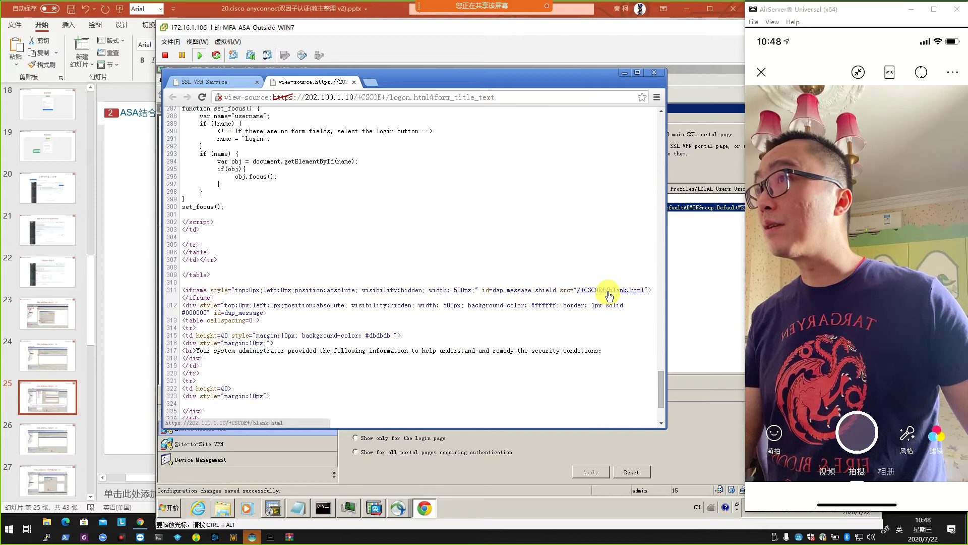
scroll(506, 353, down, 4)
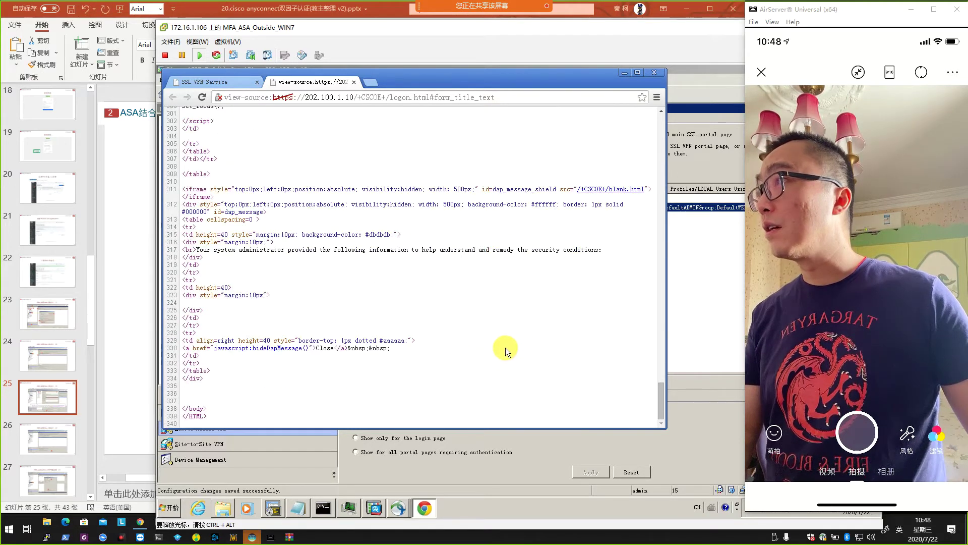
Search the source for 'sslvp' to find the title line loading /+CSCOE+/Duo-Cisco-v6.js.
key(ctrl+f)
text(s)
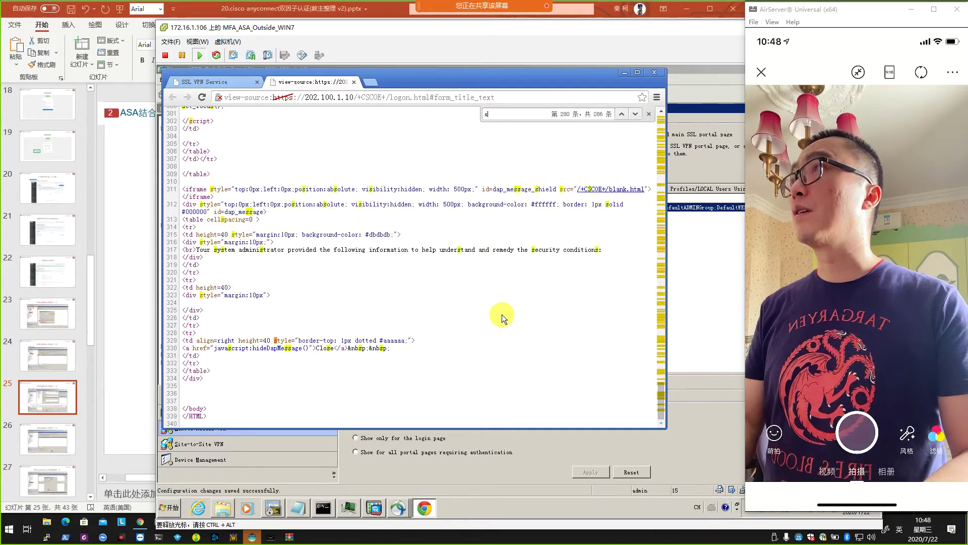
text(slvpn)
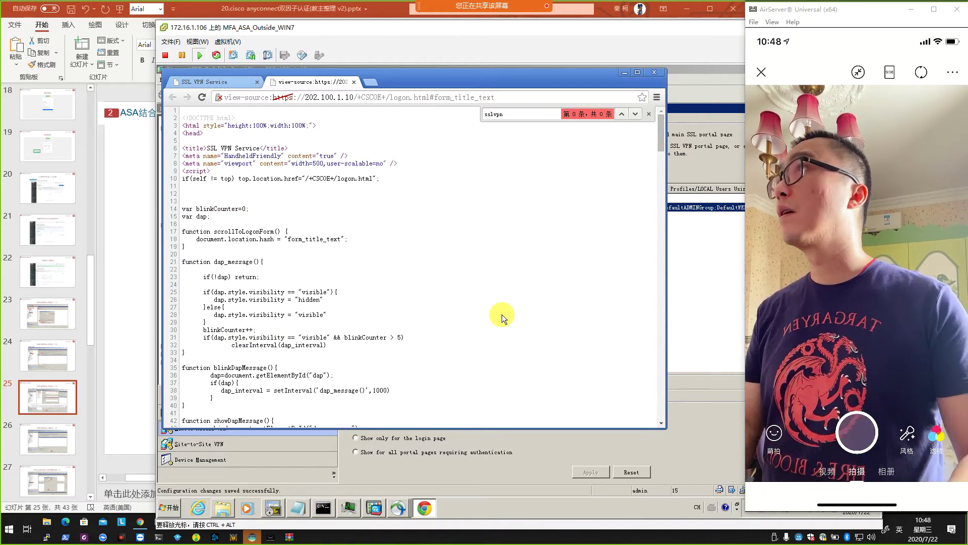
key(BackSpace)
key(BackSpace)
key(BackSpace)
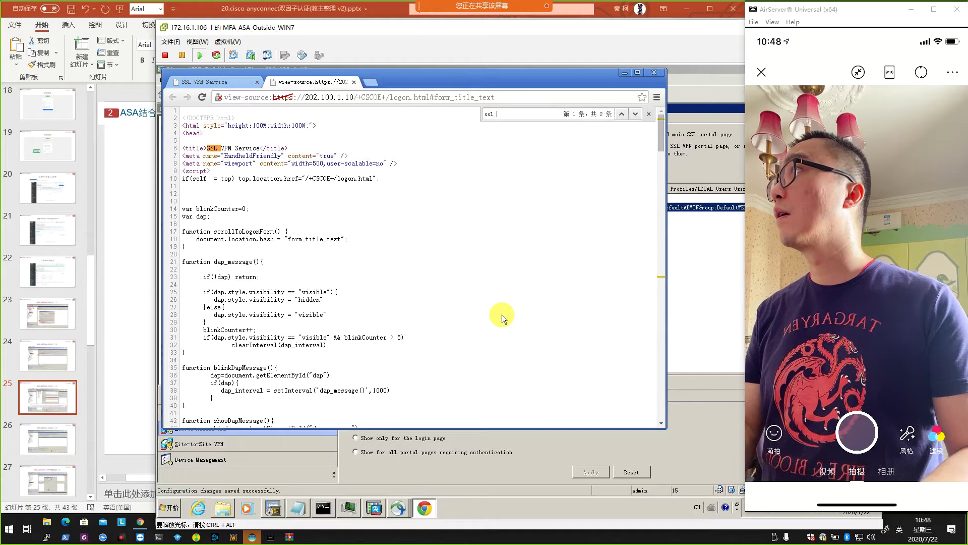
key(Return)
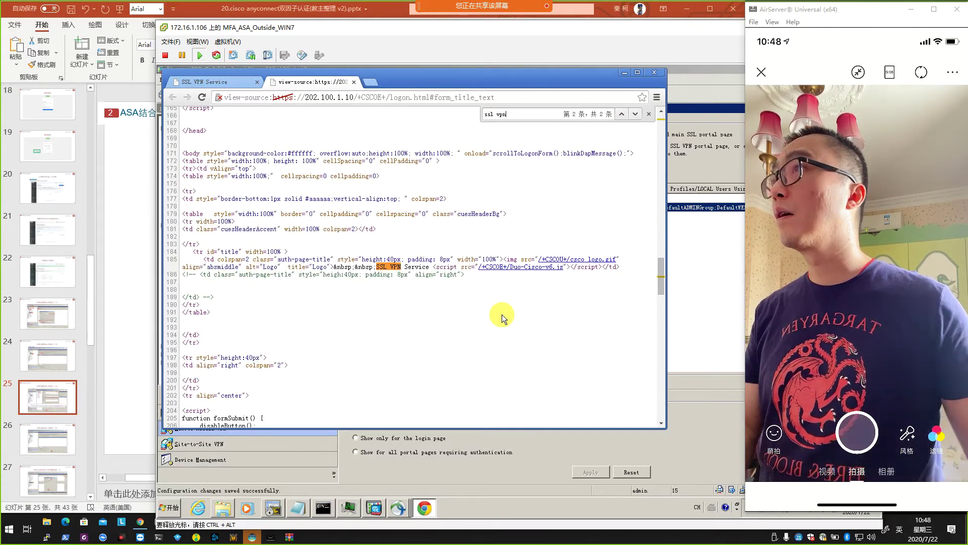
Open the Duo-Cisco-v6.js link from the page source in new tabs.
right_click(529, 267)
click(552, 271)
click(412, 83)
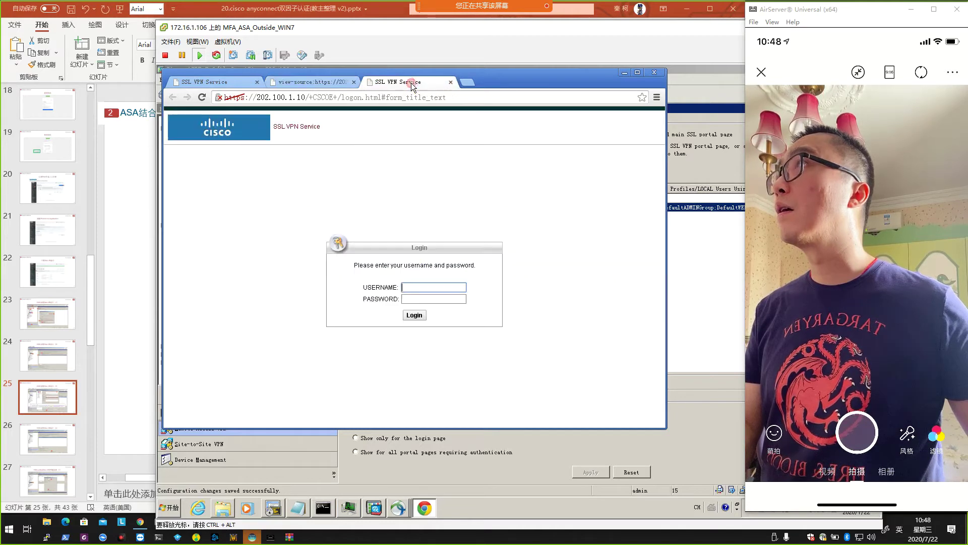
click(318, 83)
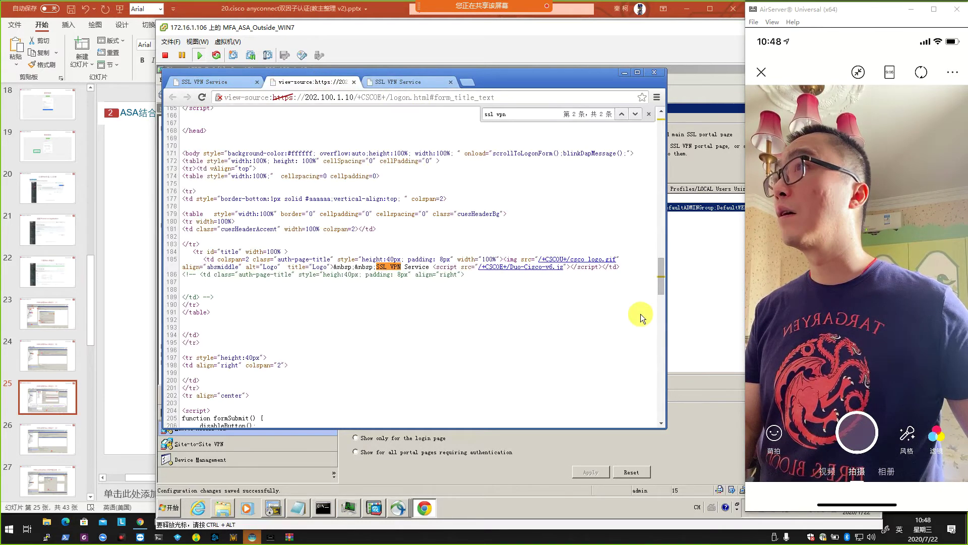
click(534, 270)
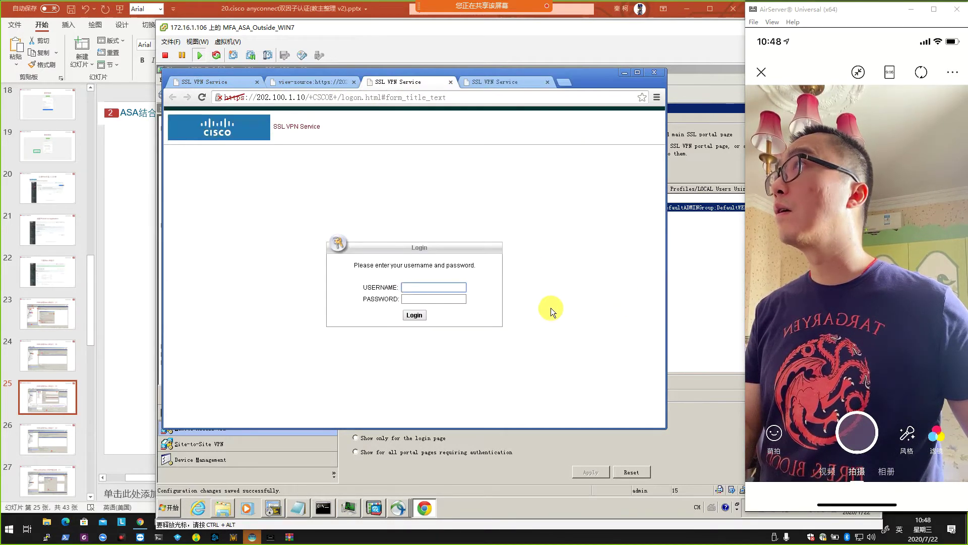
click(307, 80)
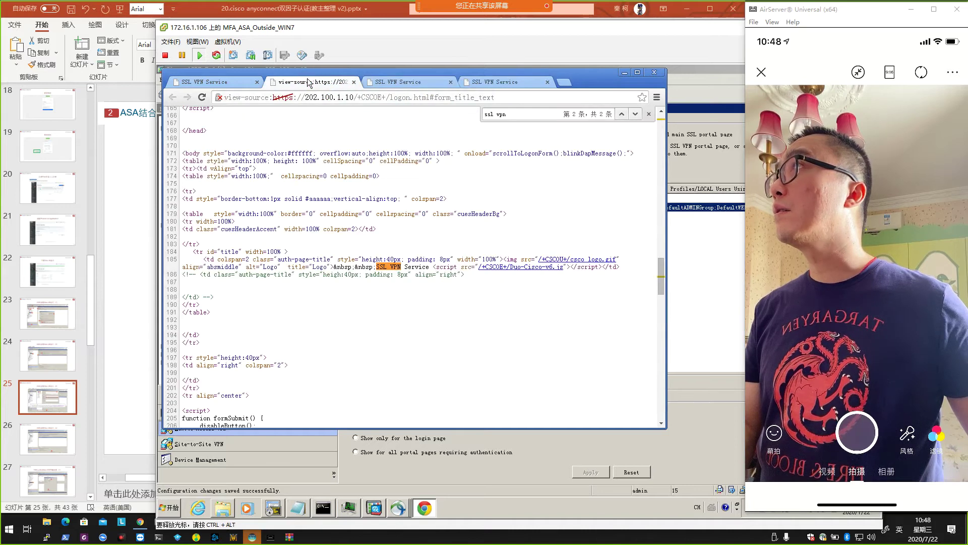
click(514, 267)
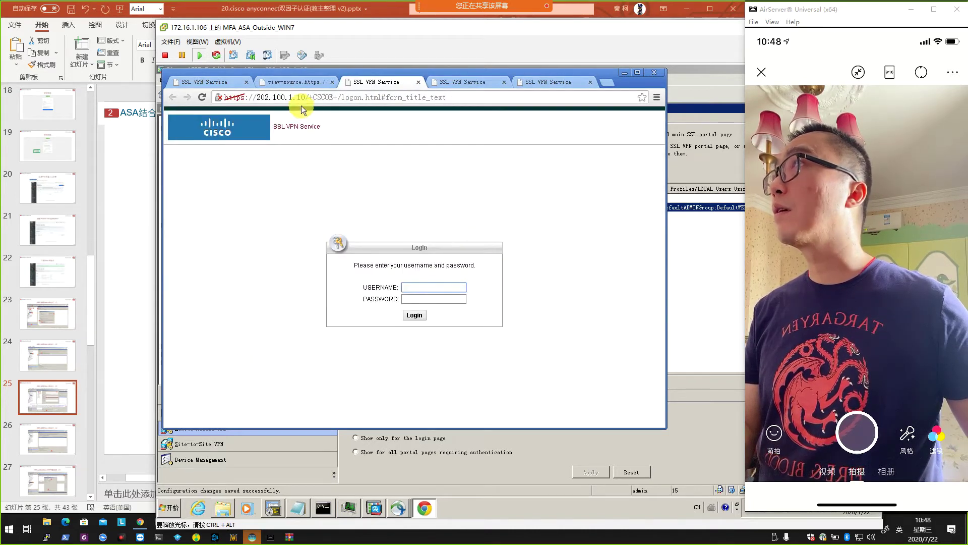
click(298, 81)
Sign in to the SSL VPN portal with username and password, then open the Duo-Cisco-v6.js code.
click(380, 81)
click(417, 289)
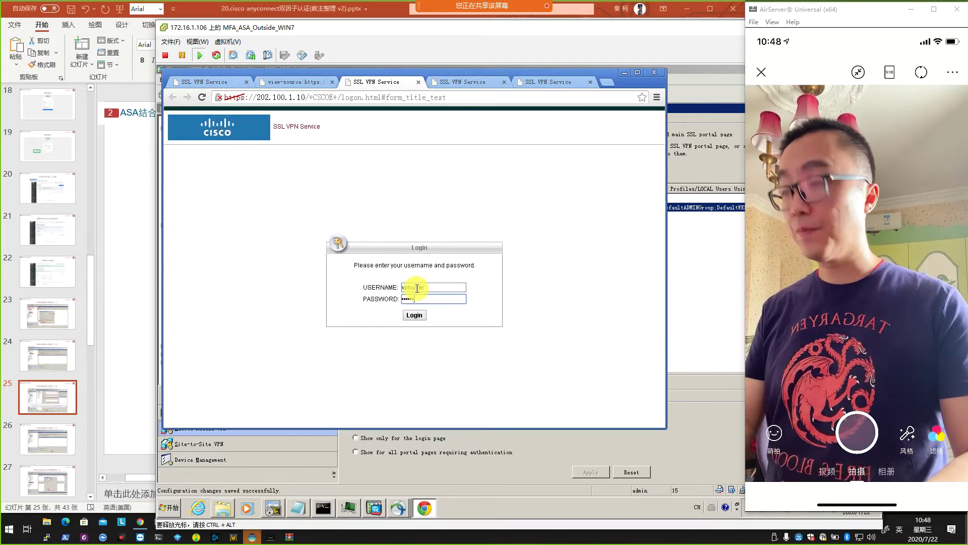
key(Return)
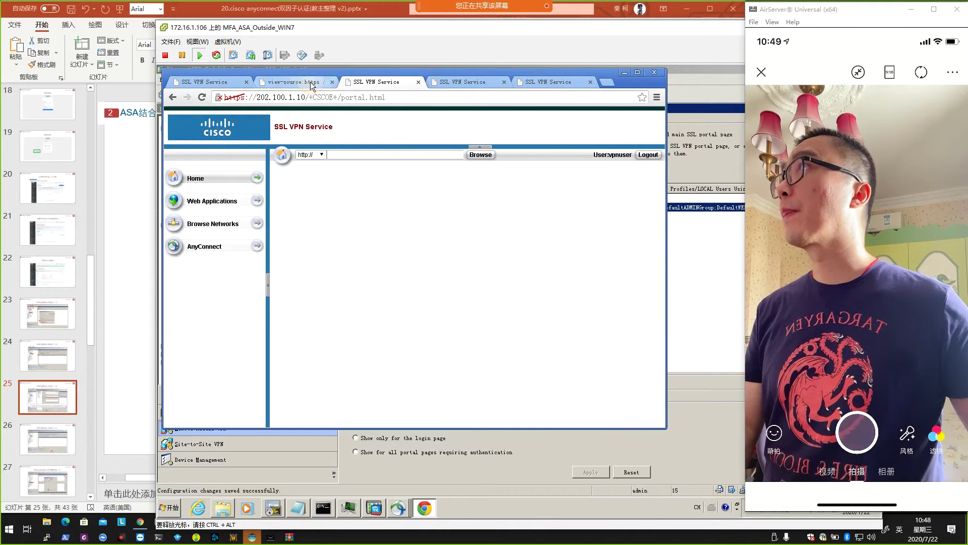
click(310, 82)
click(519, 263)
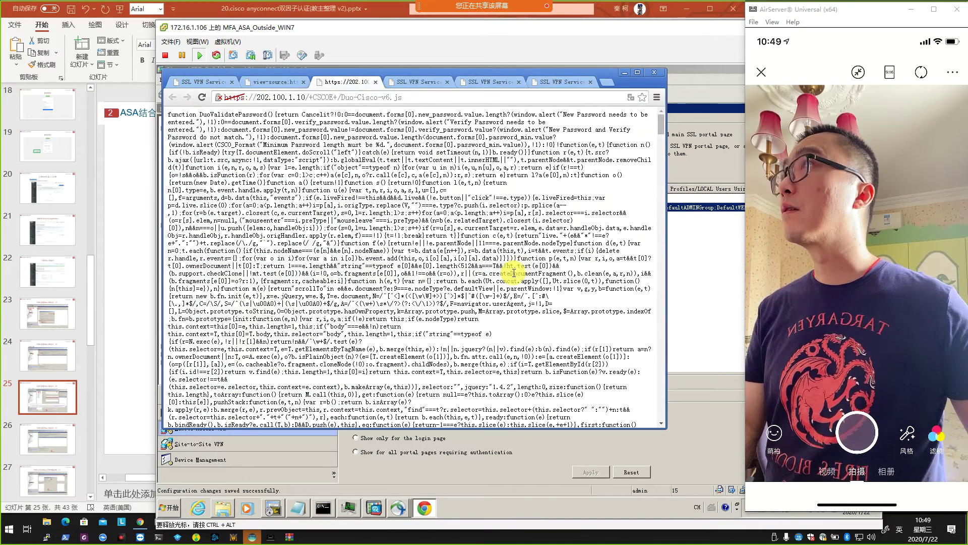
Compare the Duo-Cisco-v6.js code with the logon page source, then minimize Chrome.
click(262, 83)
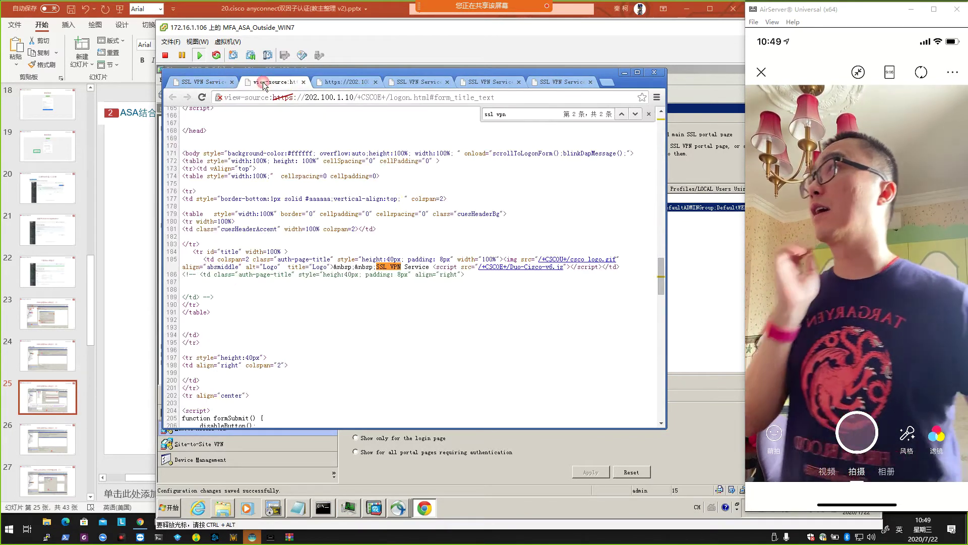
click(354, 82)
click(312, 97)
click(288, 85)
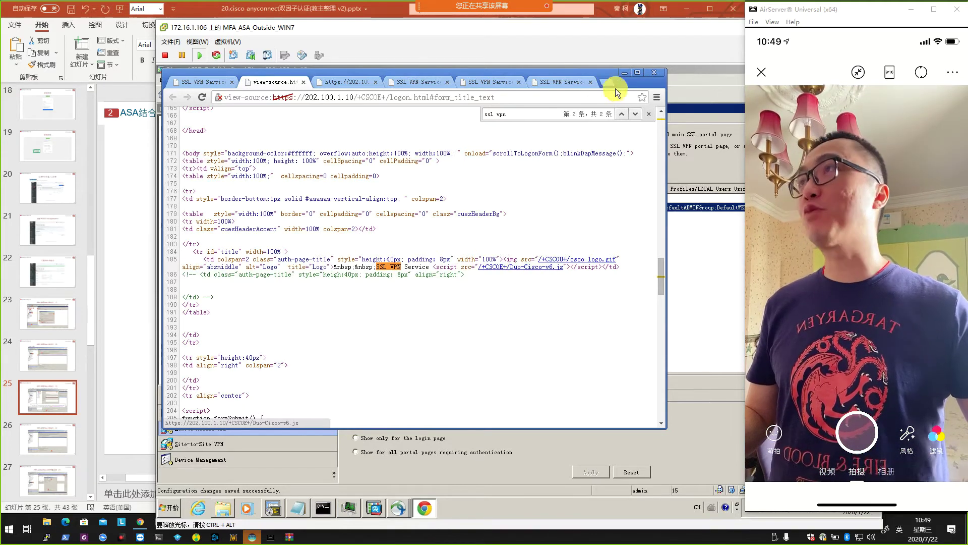
click(623, 73)
Scroll through slides 25–29 on adding the Duo LDAP server.
click(141, 335)
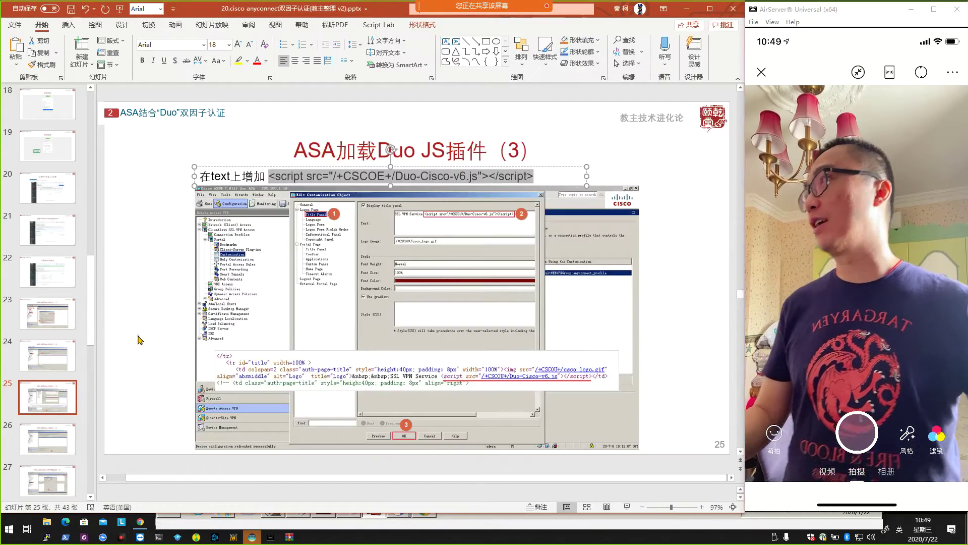
scroll(384, 352, down, 1)
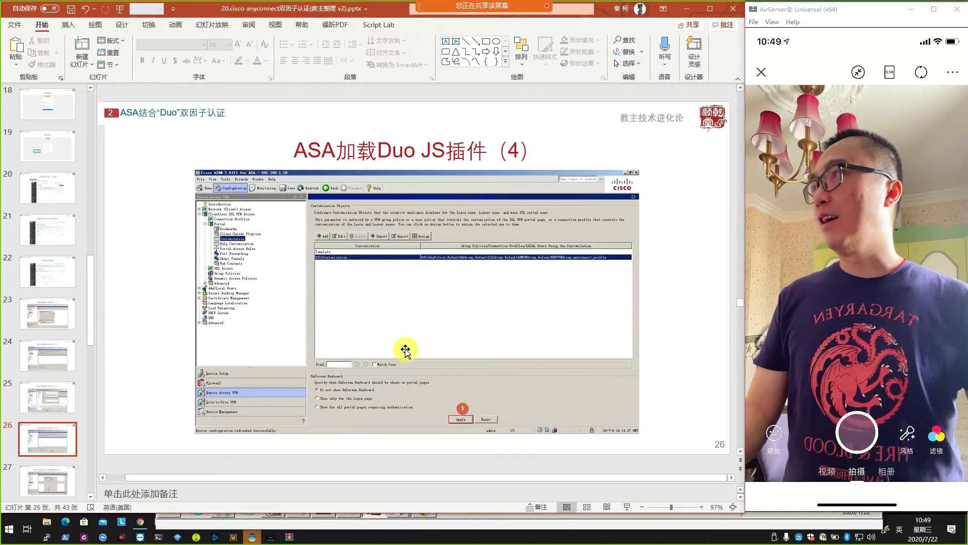
scroll(406, 350, down, 1)
scroll(406, 350, down, 1)
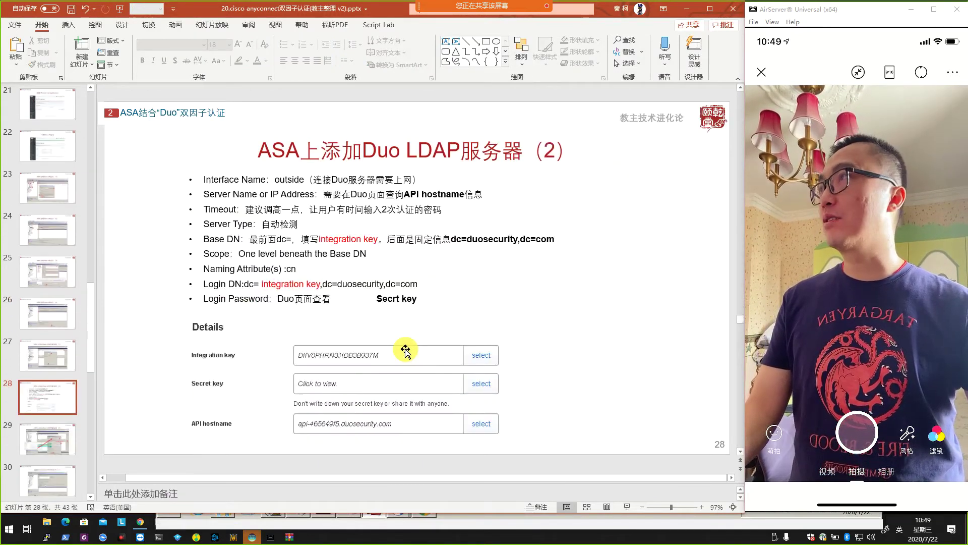
scroll(405, 350, down, 1)
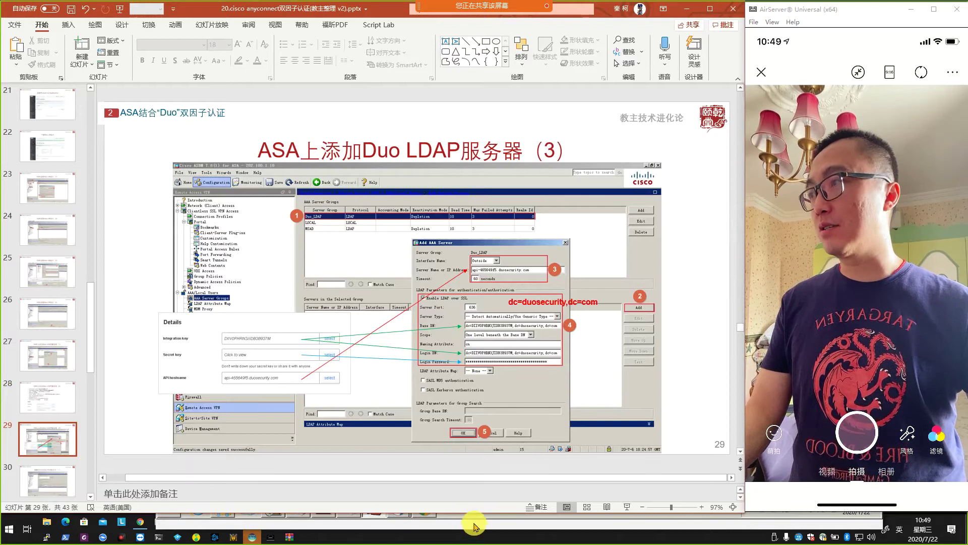
Check the Duo application keys page, return to slide 27, and bring the ASDM VM forward.
click(140, 522)
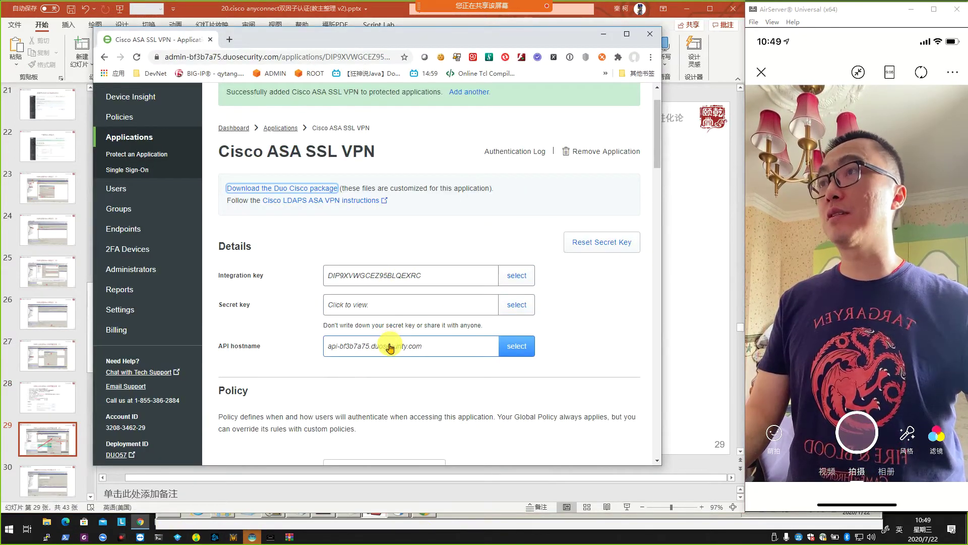
click(691, 335)
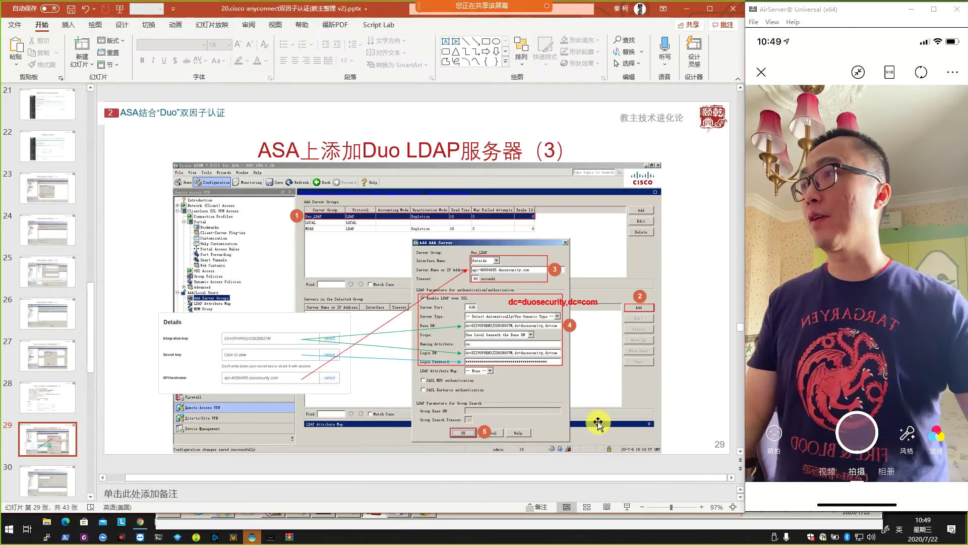
scroll(538, 399, up, 1)
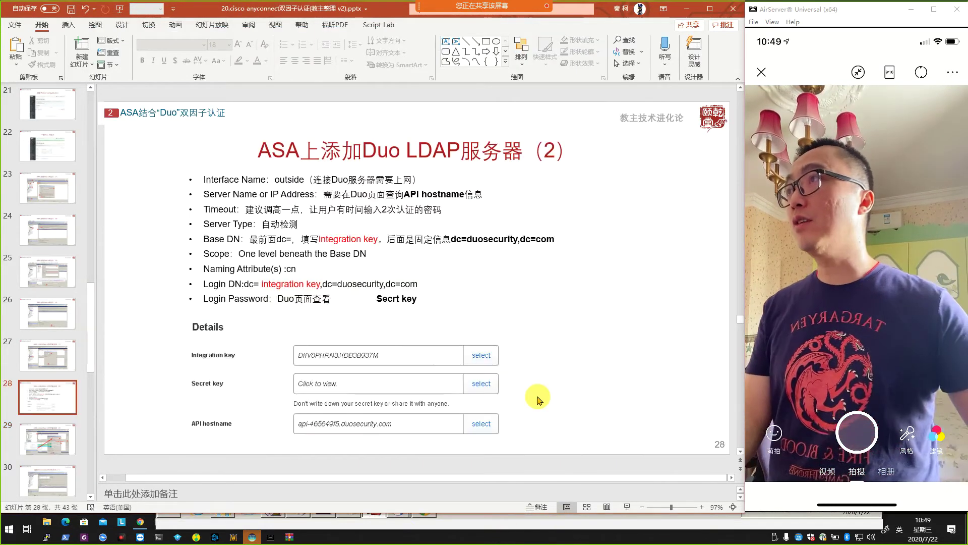
scroll(538, 398, up, 1)
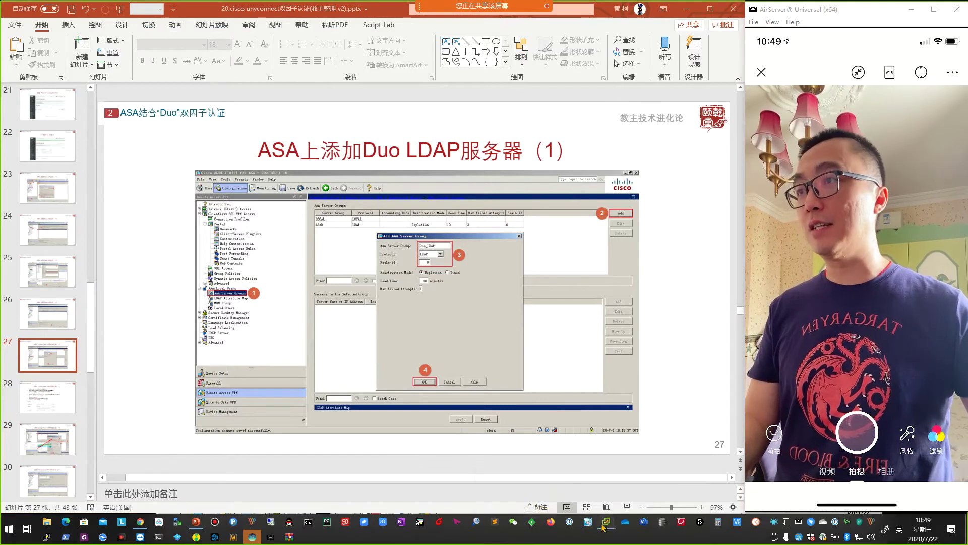
mouse_move(606, 521)
click(630, 498)
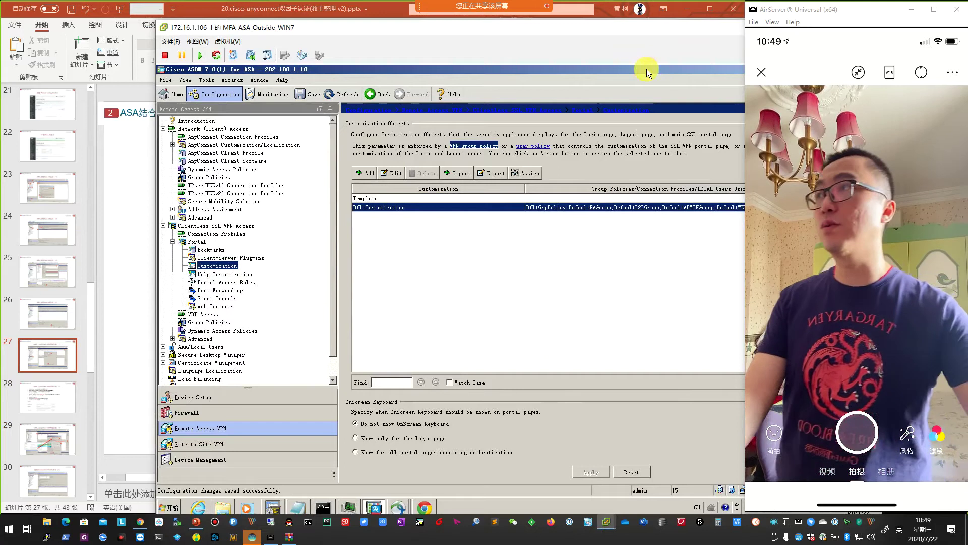
Start adding a new AAA server group, arranging ASDM beside the reference slide.
double_click(201, 347)
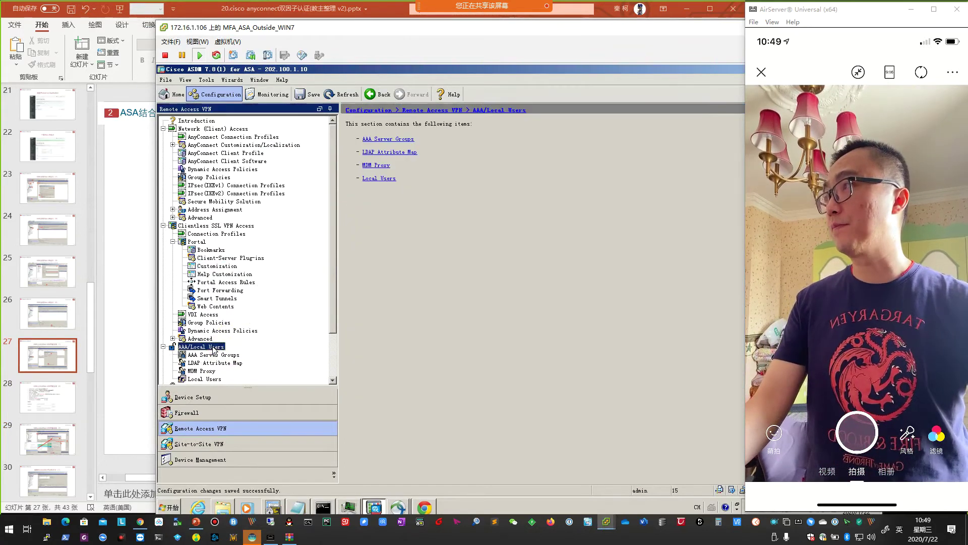
click(216, 355)
drag(520, 28, 389, 32)
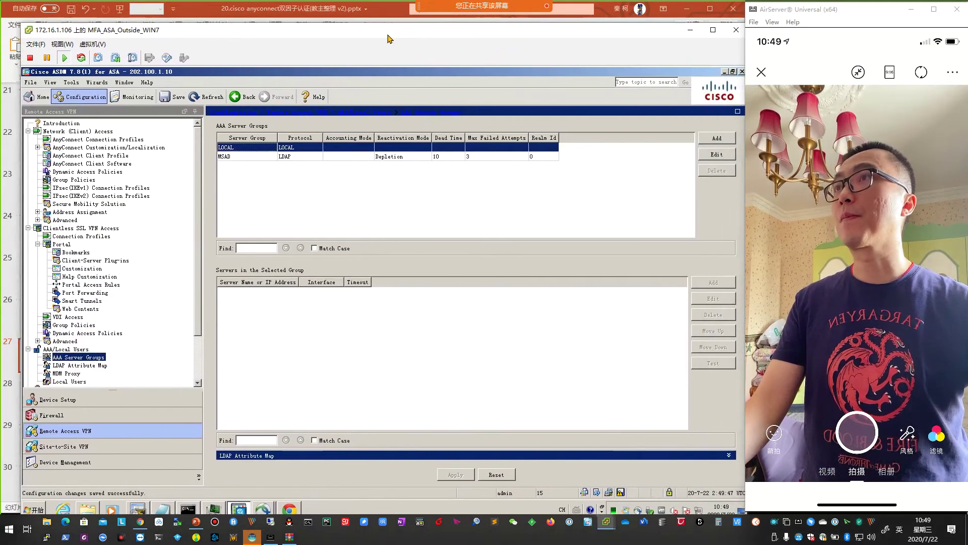
click(711, 139)
drag(279, 36, 690, 59)
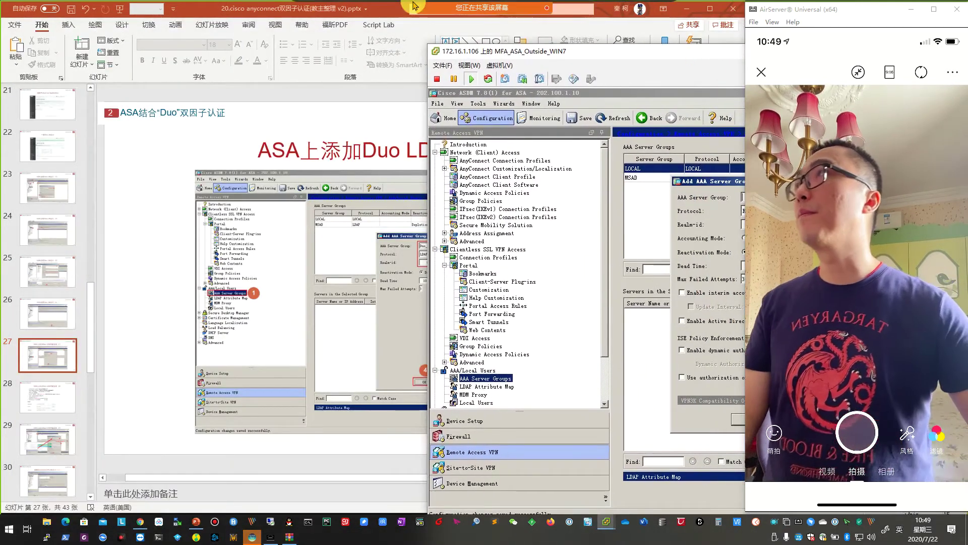
drag(216, 14, 111, 13)
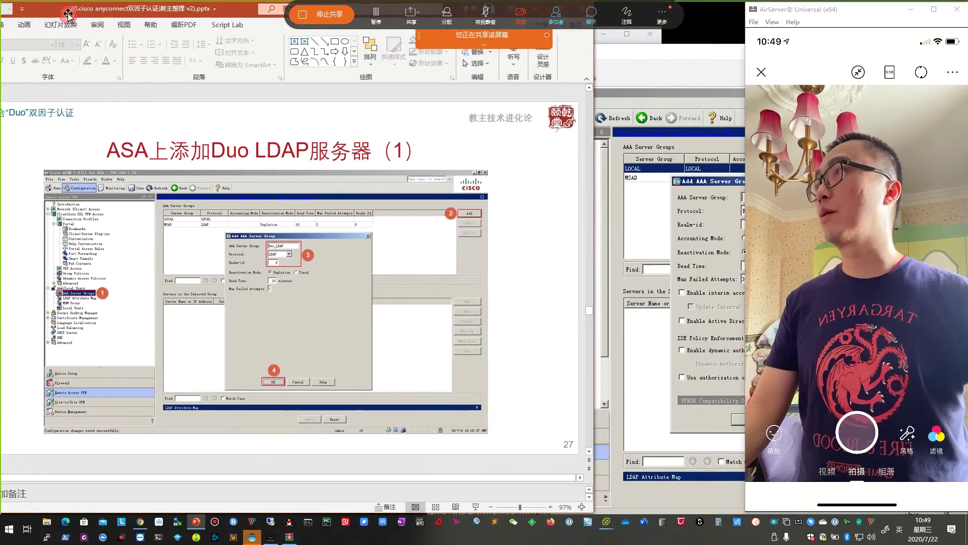
drag(591, 234, 427, 237)
drag(635, 54, 553, 48)
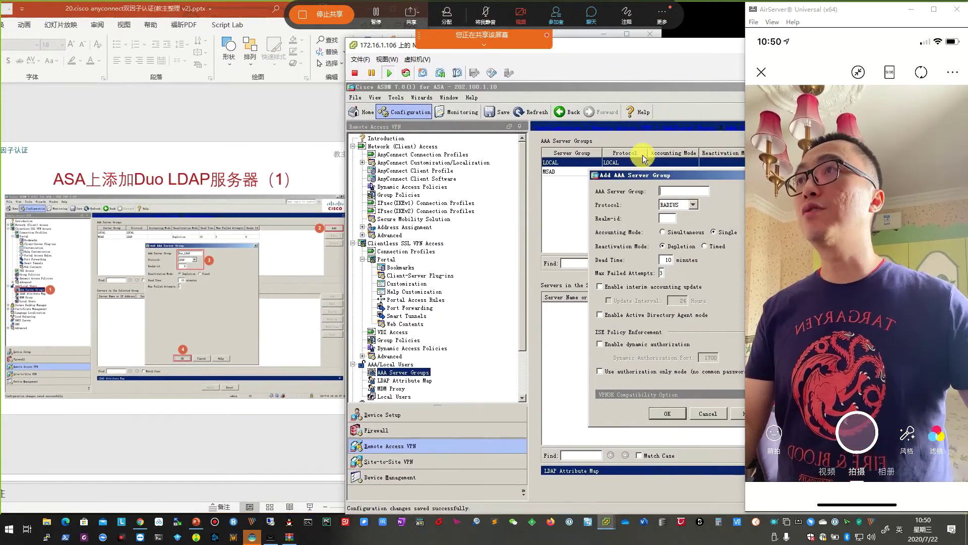
drag(639, 175, 467, 167)
Name the group Duo_LDAP with protocol LDAP and save it.
click(504, 182)
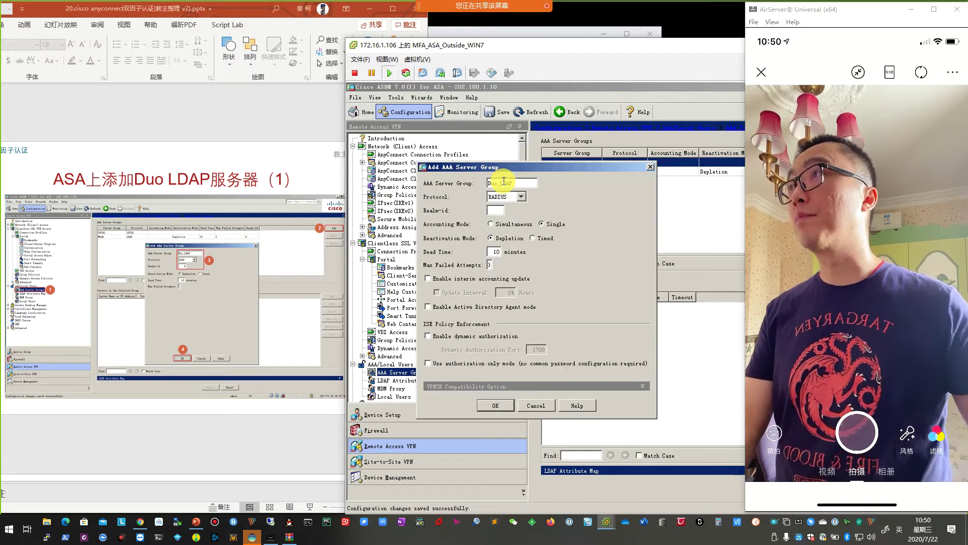
click(521, 197)
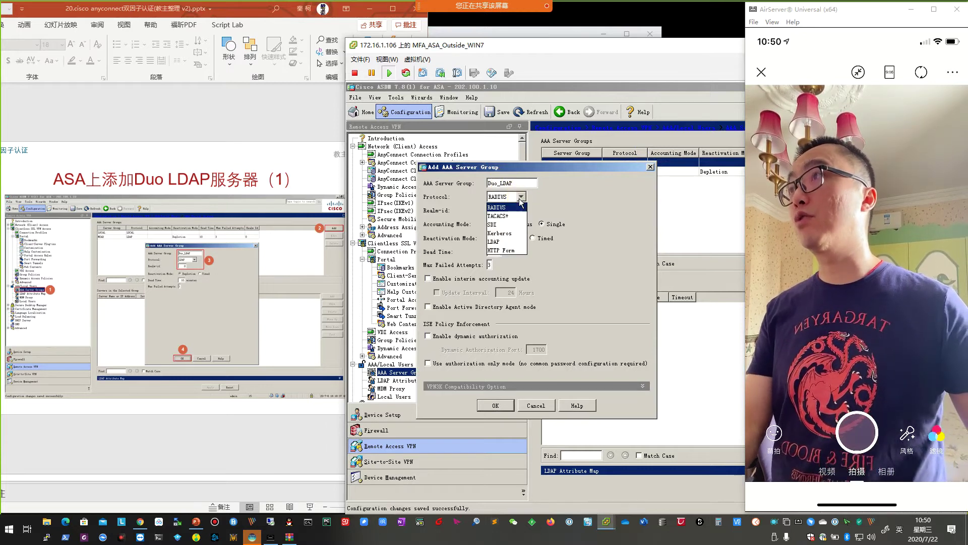
click(510, 243)
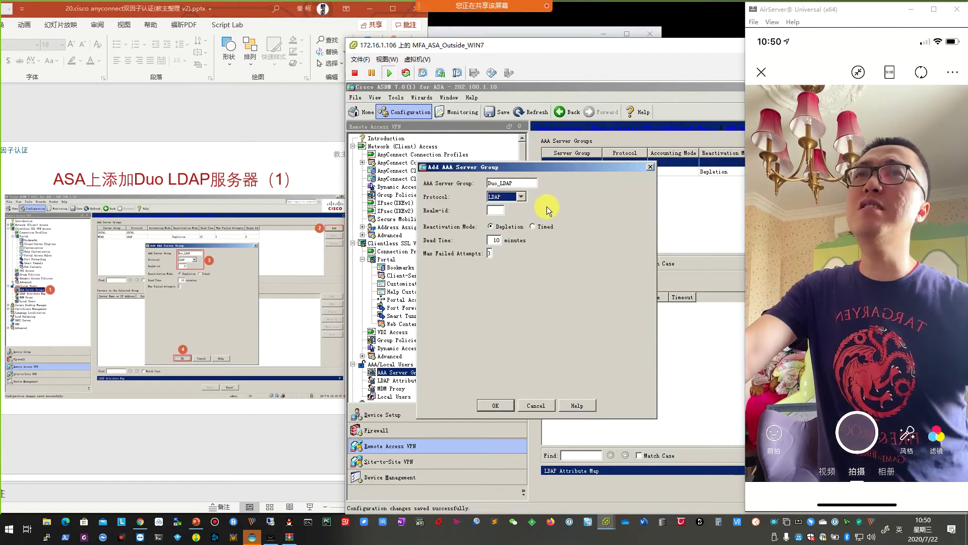
scroll(210, 290, down, 1)
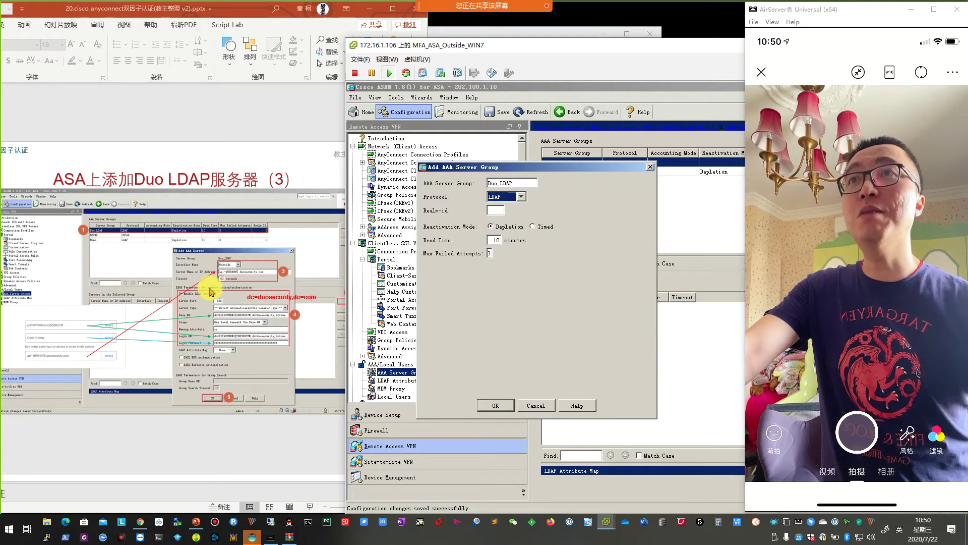
scroll(210, 290, up, 2)
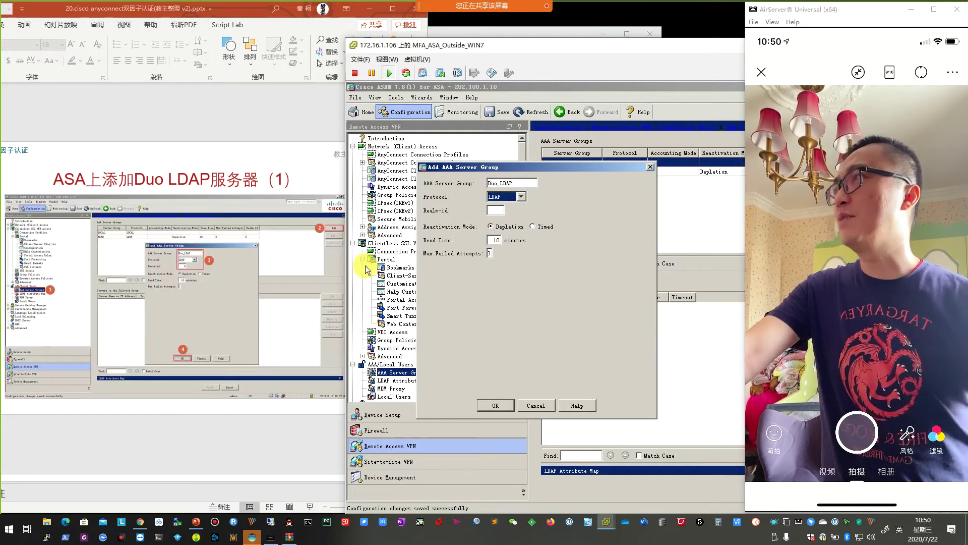
click(527, 183)
click(527, 183)
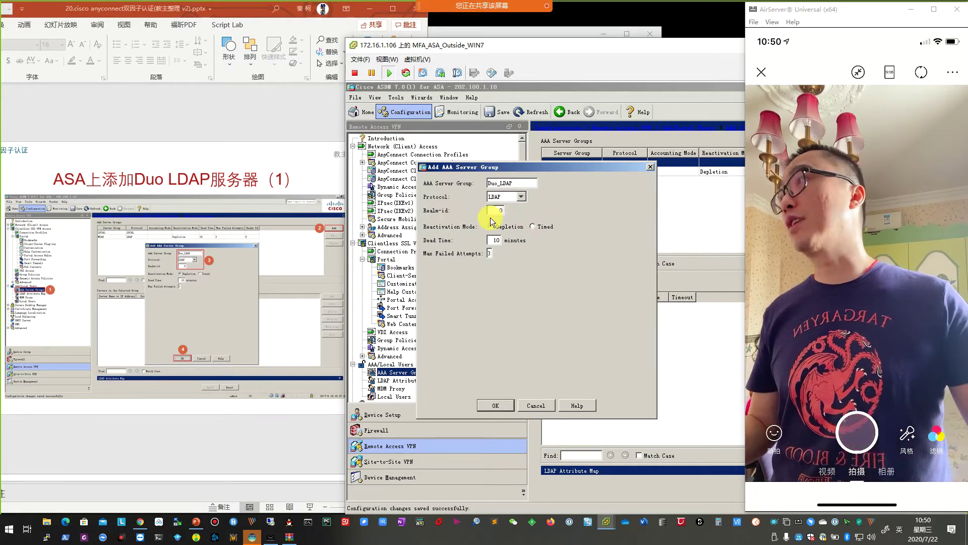
click(509, 408)
Apply the change and send the Duo_LDAP command to the ASA.
drag(637, 50, 323, 38)
click(468, 479)
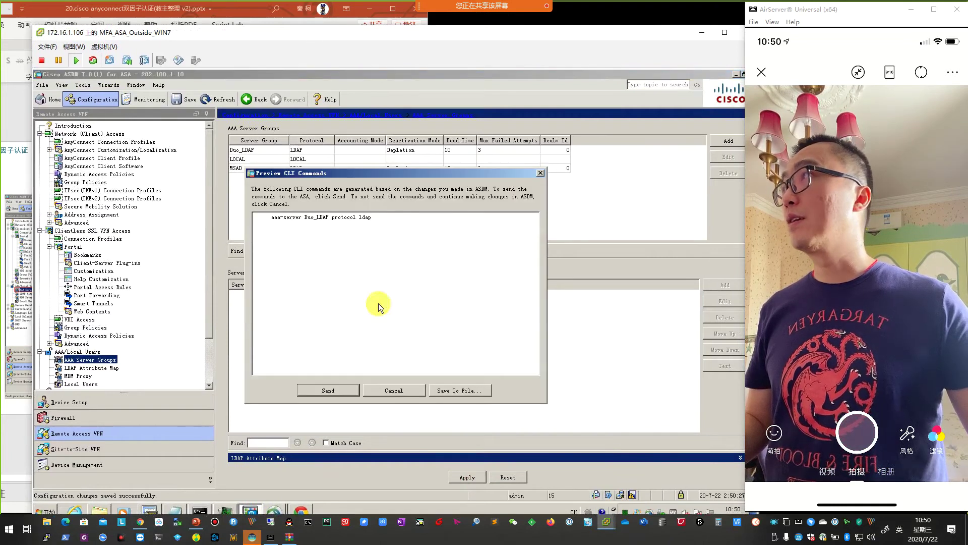
click(328, 391)
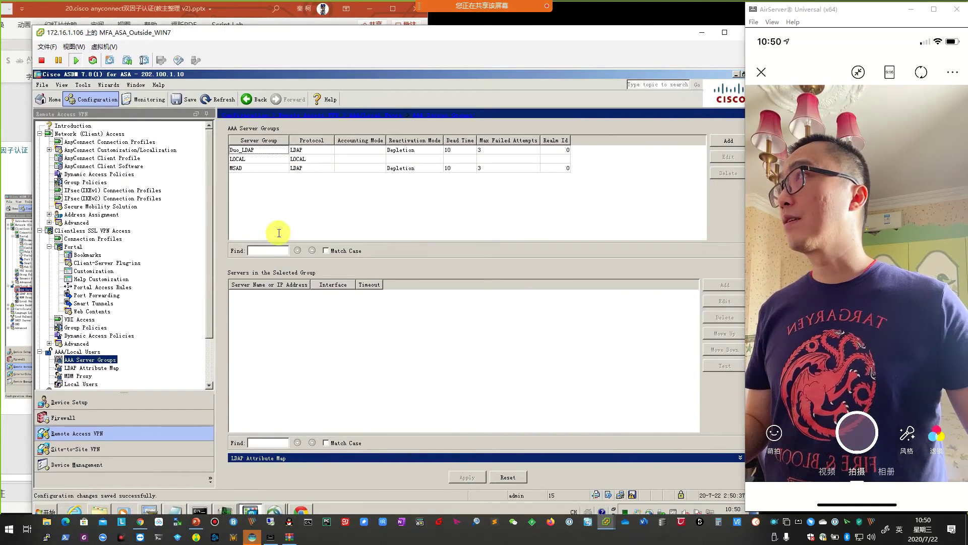
In the MSAD group, edit server 10.1.1.110 and choose Outside as its Interface Name.
click(252, 169)
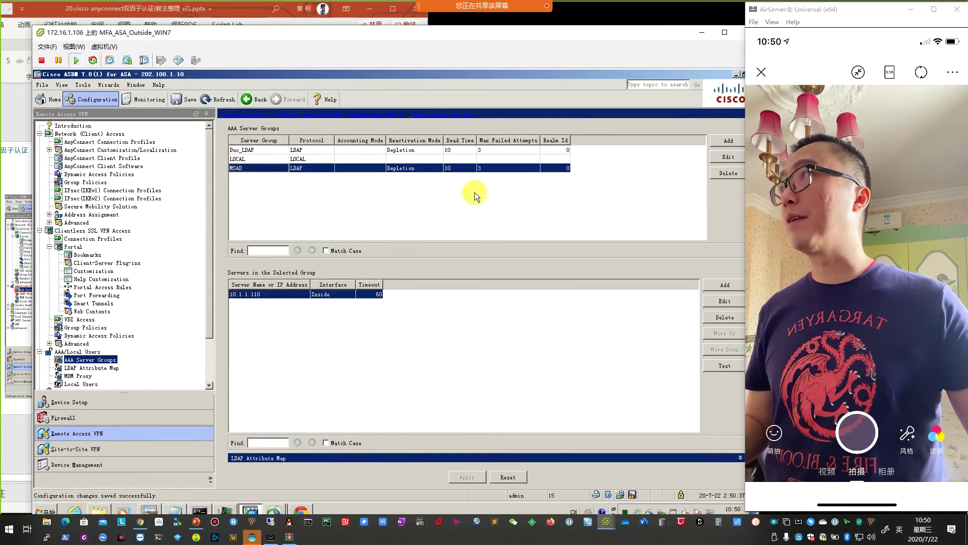
click(724, 301)
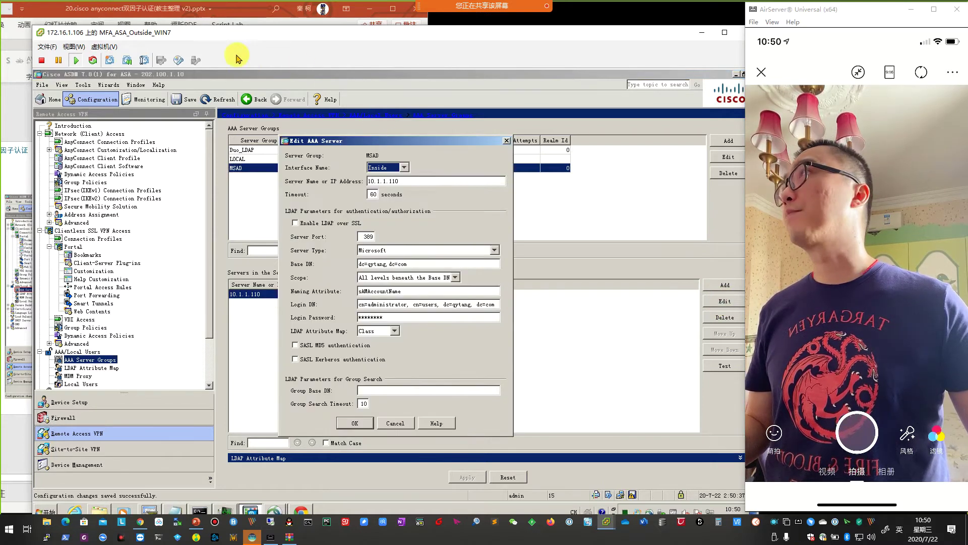
drag(368, 141, 161, 135)
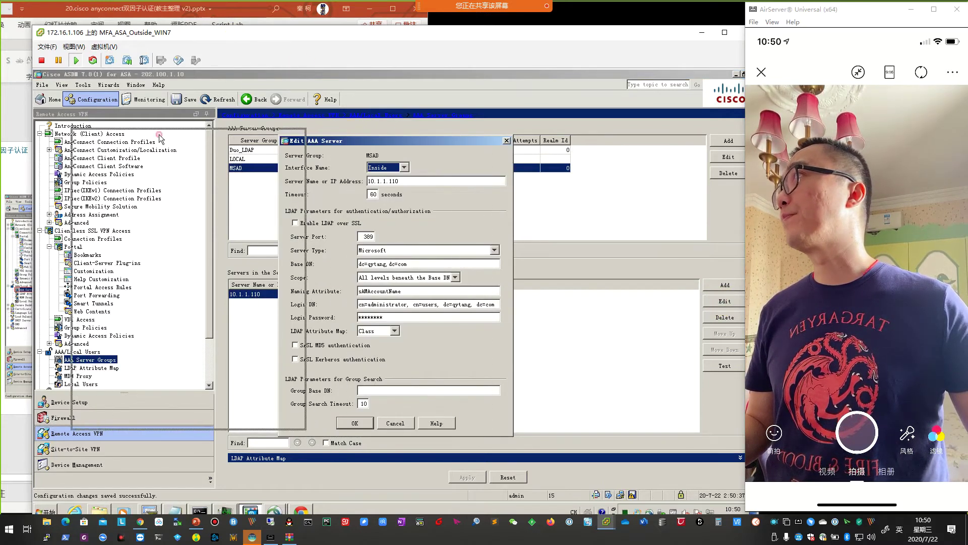
drag(172, 39, 499, 59)
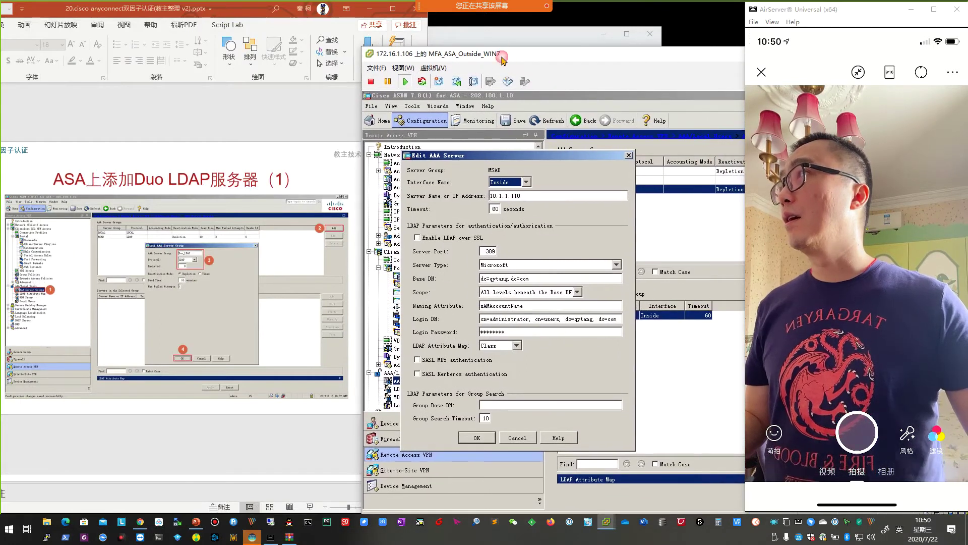
scroll(285, 277, down, 1)
scroll(285, 276, down, 1)
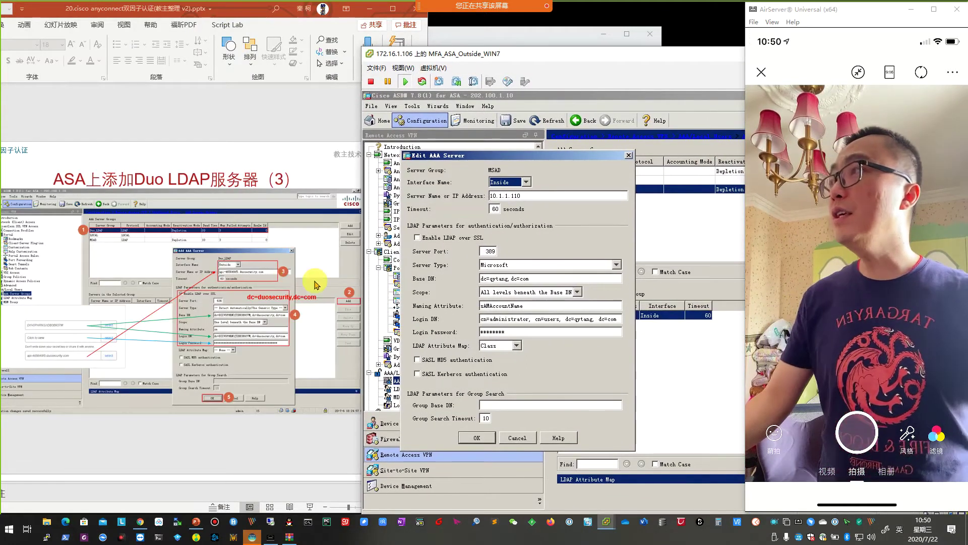
click(525, 182)
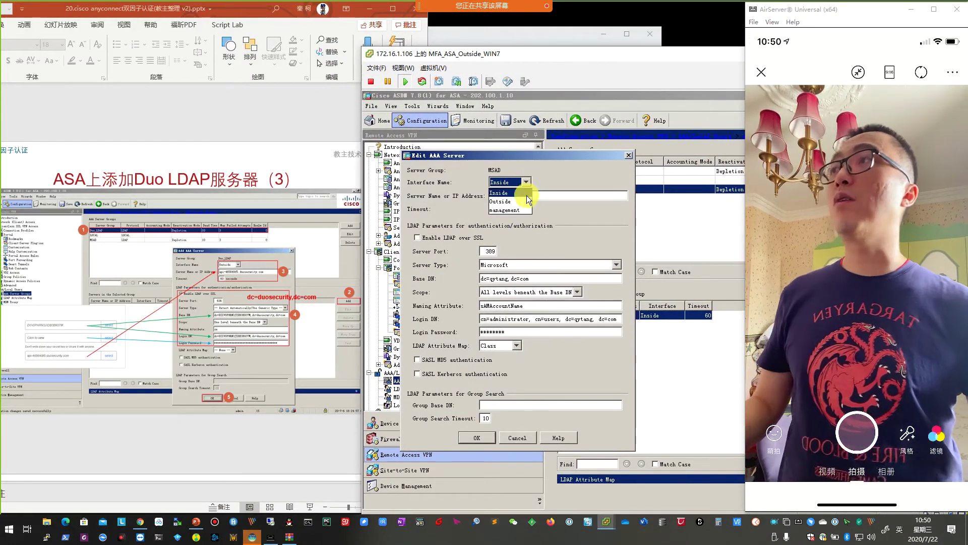
click(525, 201)
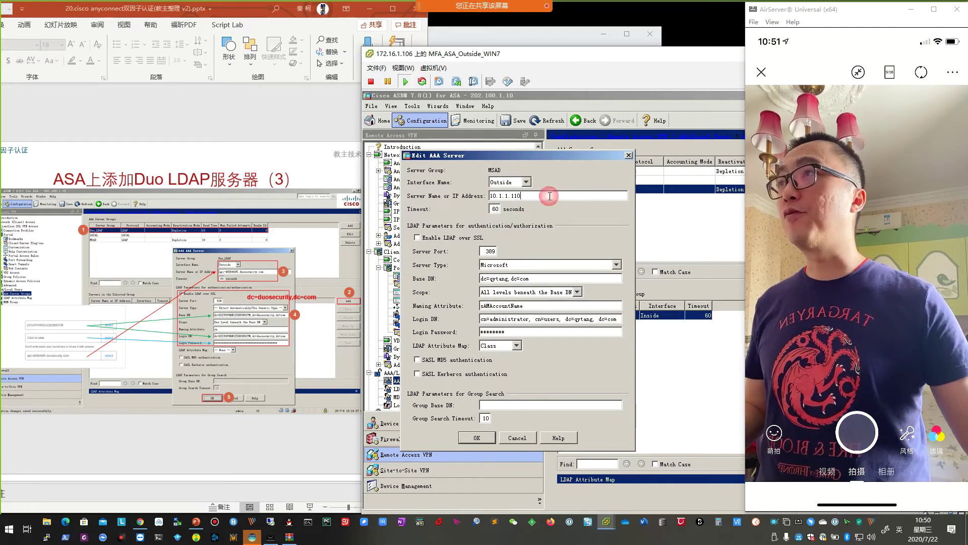
Copy Duo's API hostname and paste it over 10.1.1.110 in the ASDM Server Name field.
click(140, 521)
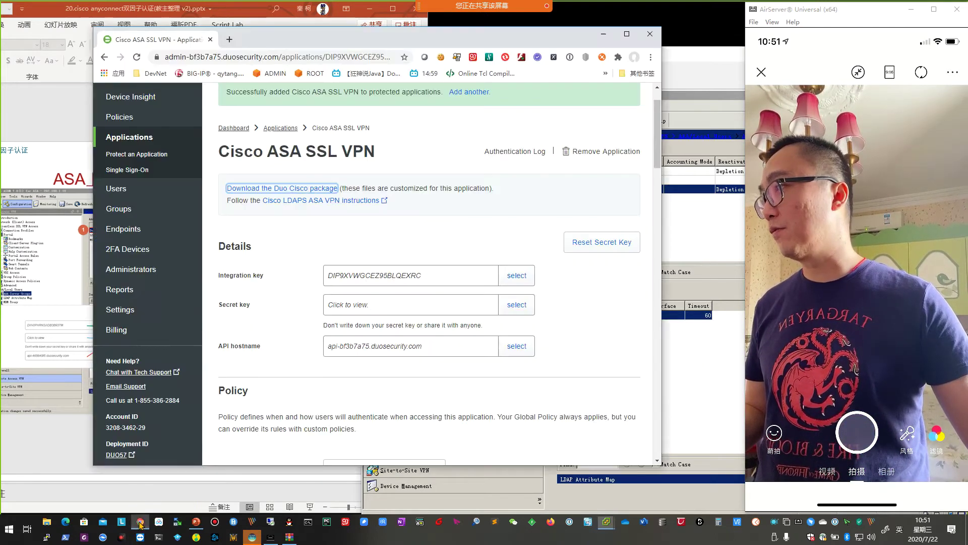
click(349, 353)
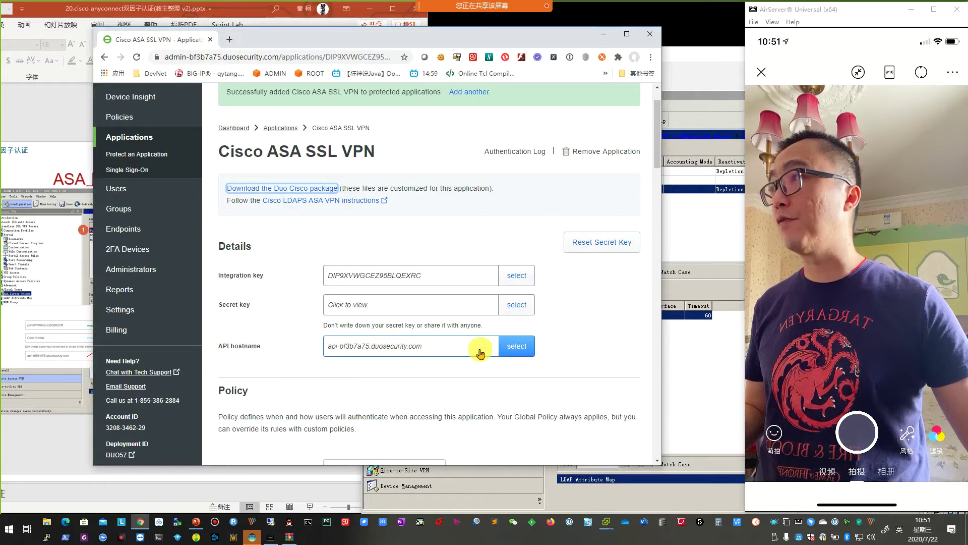
click(517, 346)
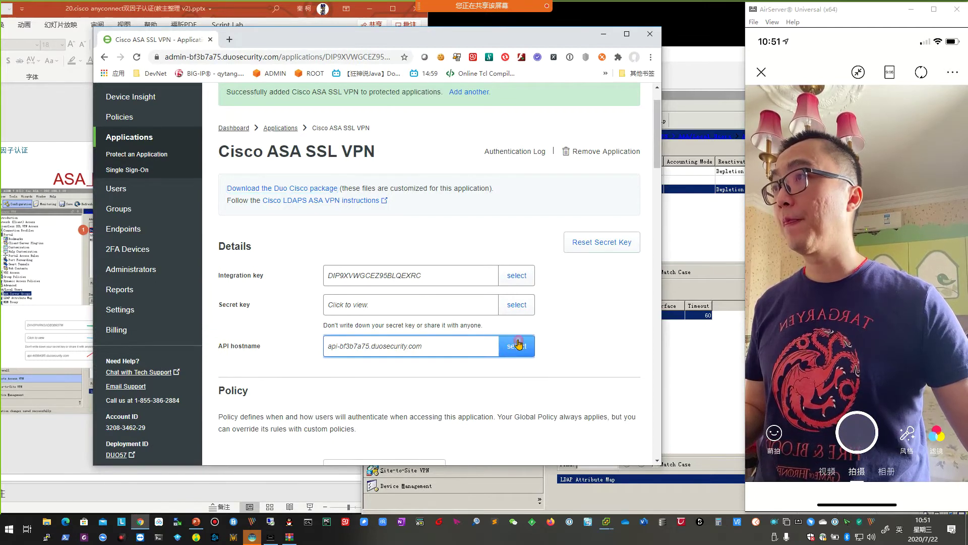
click(515, 346)
right_click(395, 347)
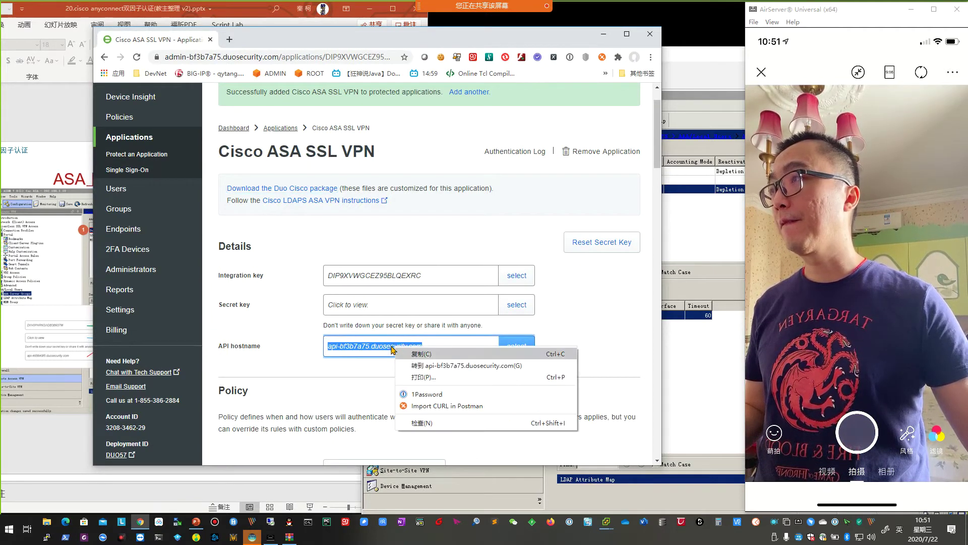
click(428, 355)
click(710, 239)
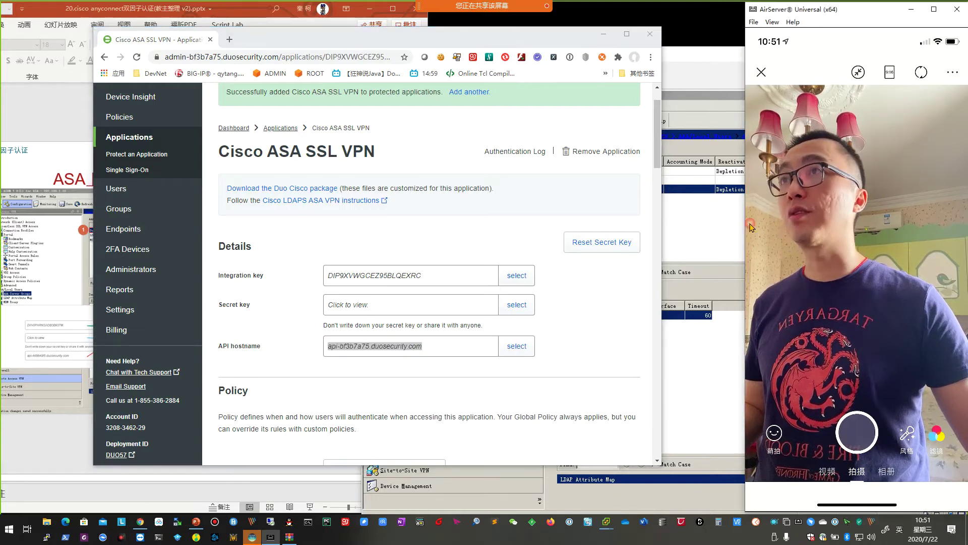
drag(534, 196, 448, 195)
key(ctrl+v)
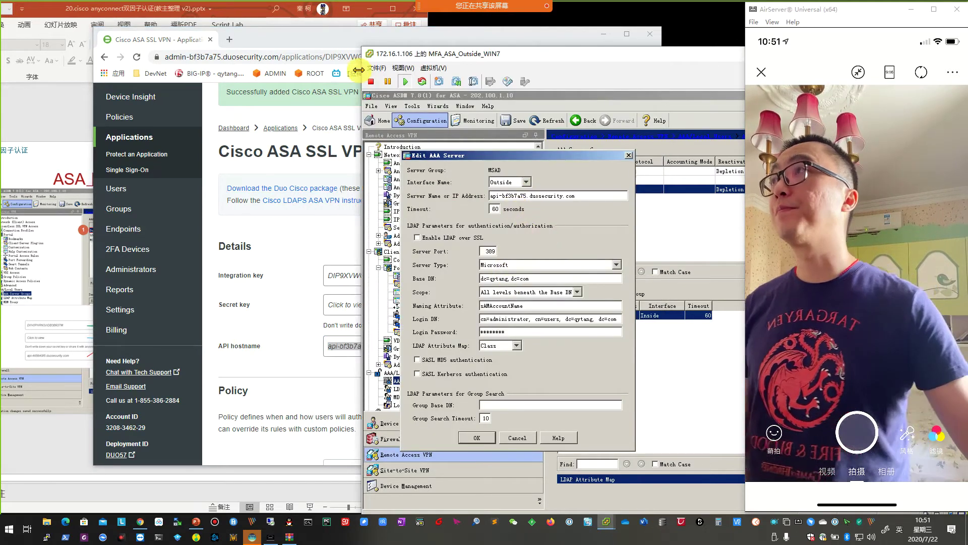
Enable LDAP over SSL on port 636 and set Server Type to Detect Automatically/Use Generic Type.
click(346, 39)
click(603, 35)
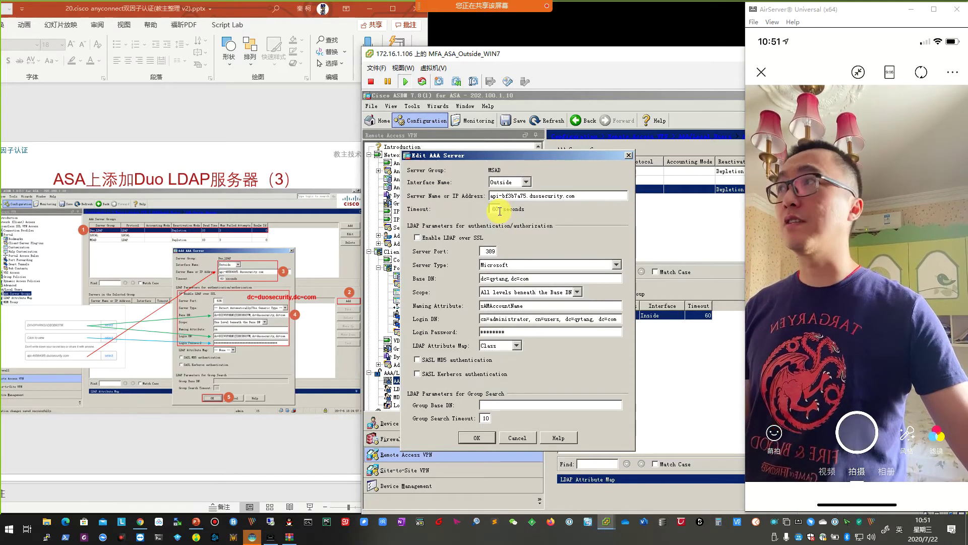
click(418, 238)
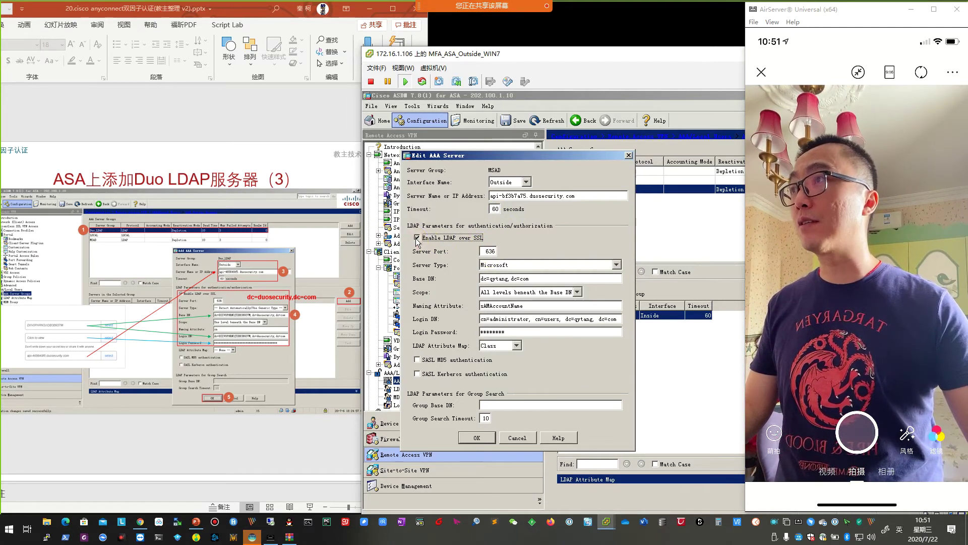
click(485, 254)
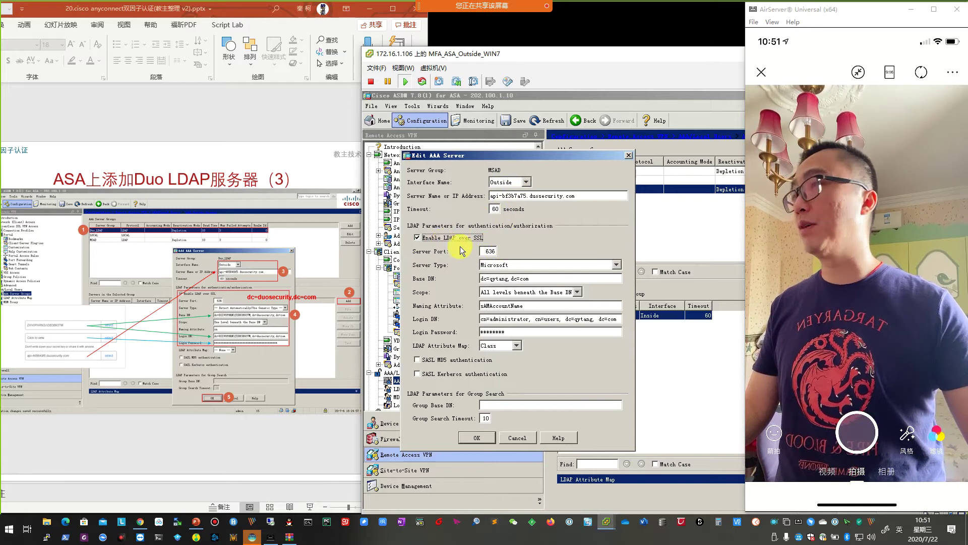
click(617, 265)
click(588, 276)
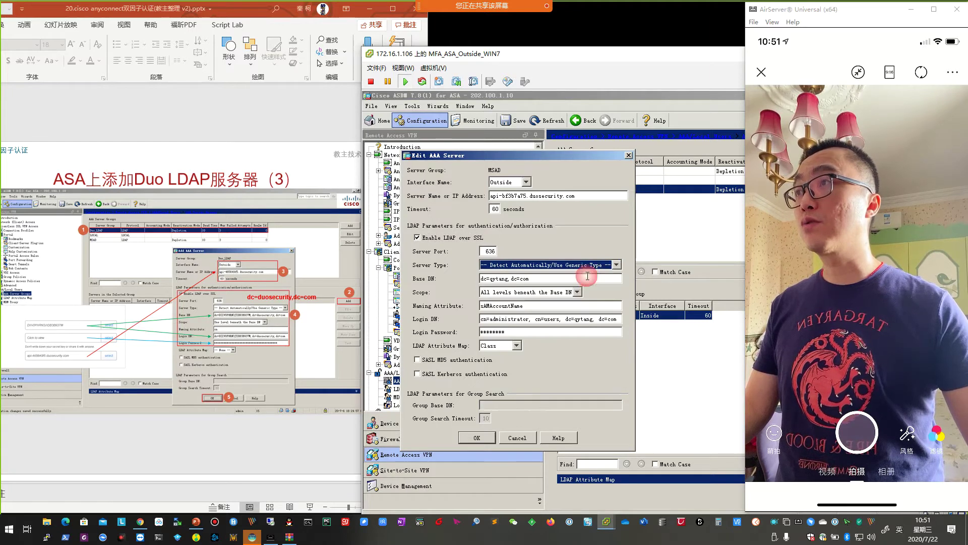
Discard the MSAD server edits and select the Duo_LDAP, then the MSAD server group.
click(519, 437)
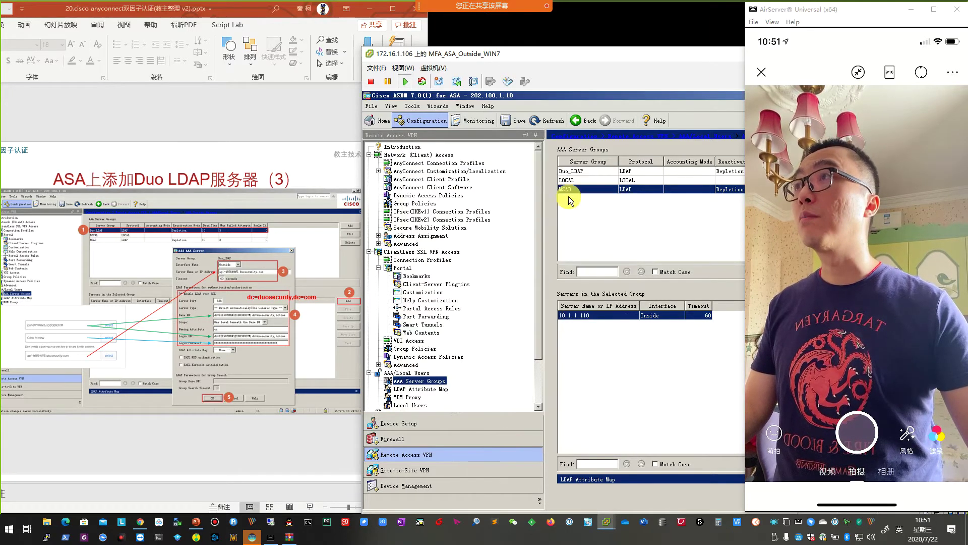
drag(610, 71, 334, 29)
click(286, 181)
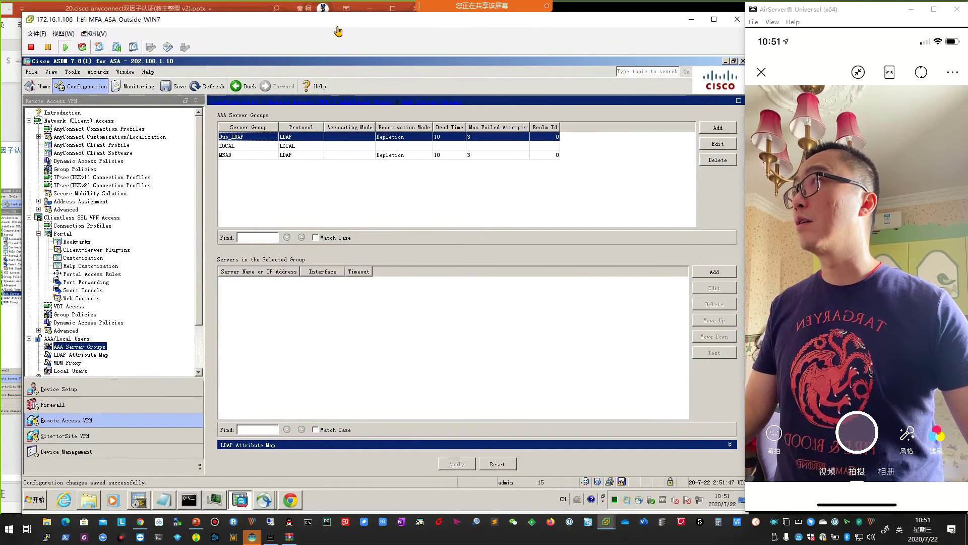
click(247, 156)
Review server 10.1.1.110's settings without changes, then start adding a server to Duo_LDAP.
click(723, 290)
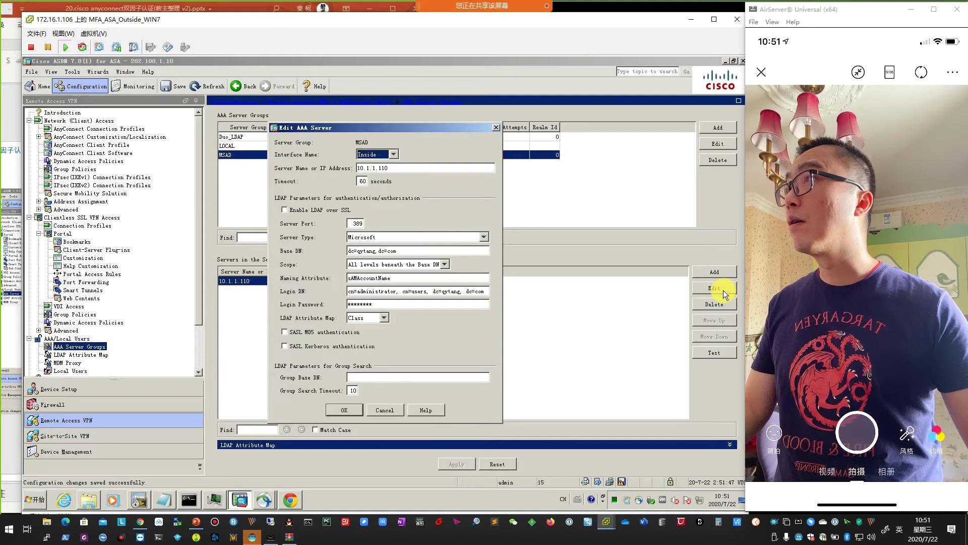
click(392, 414)
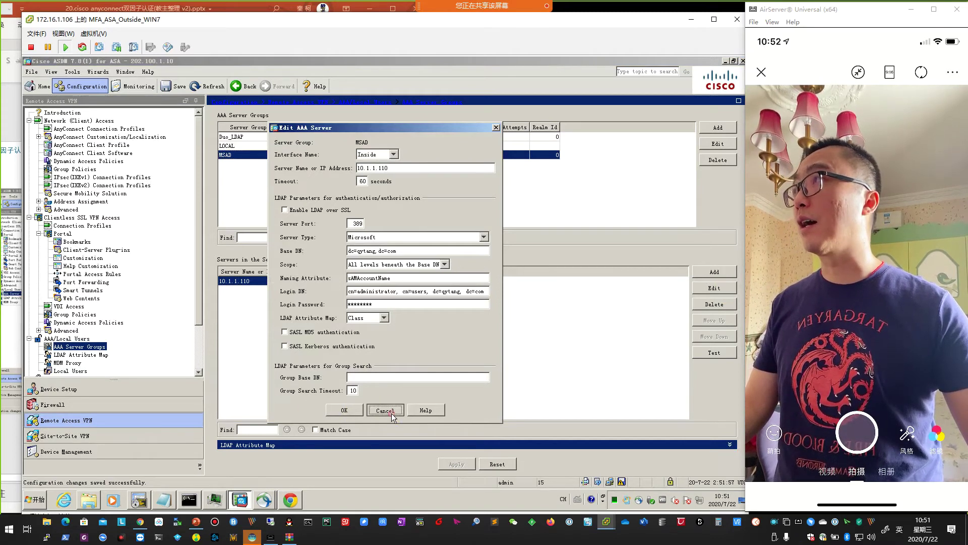
click(250, 137)
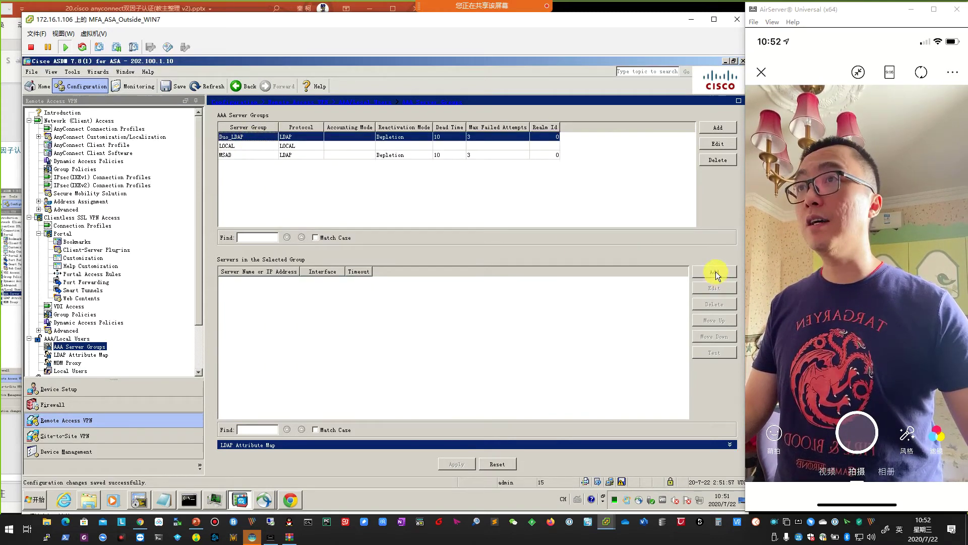
click(714, 272)
Set the new server's interface to Outside and paste the Duo API hostname as server name.
drag(246, 25, 542, 57)
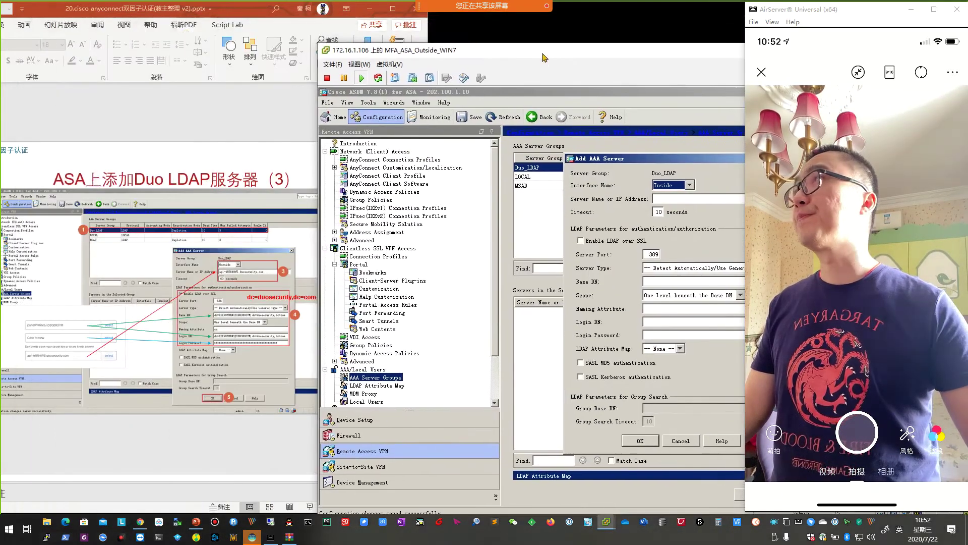
drag(608, 160, 383, 157)
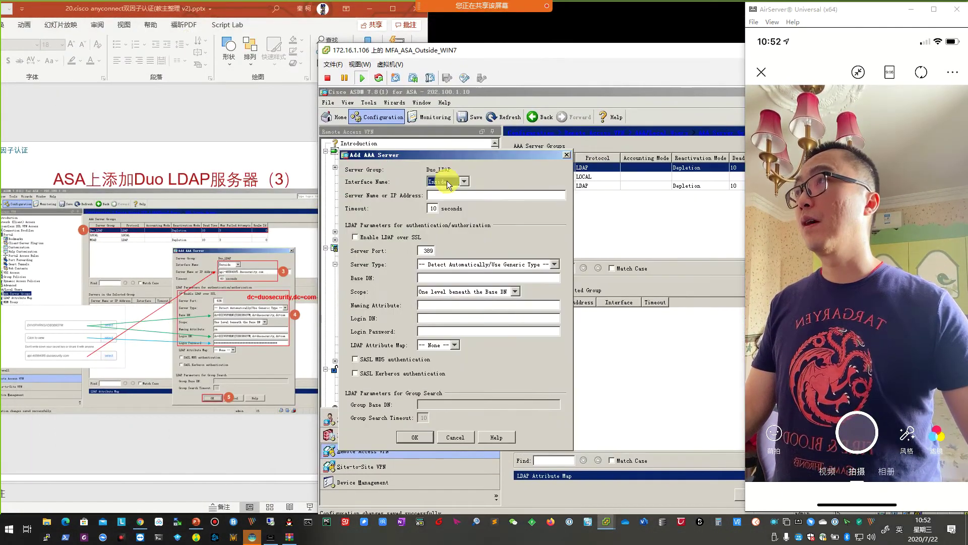
click(442, 183)
click(451, 195)
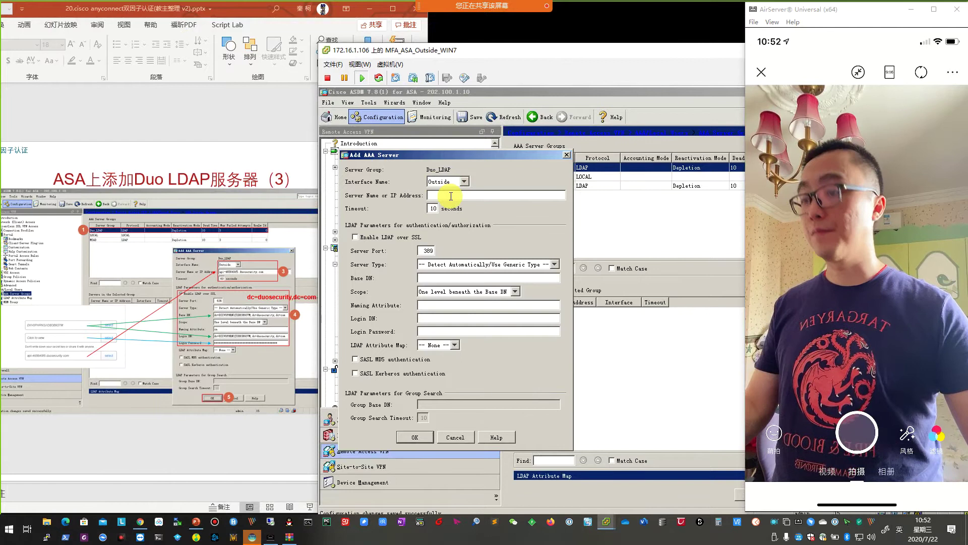
click(450, 196)
key(ctrl+v)
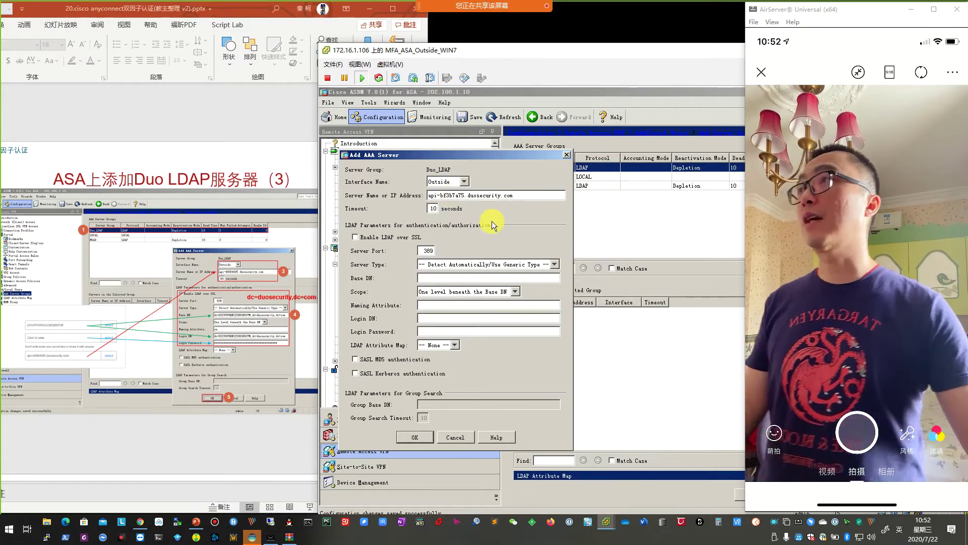
Set the timeout to 60 seconds and enable LDAP over SSL on port 636.
double_click(441, 209)
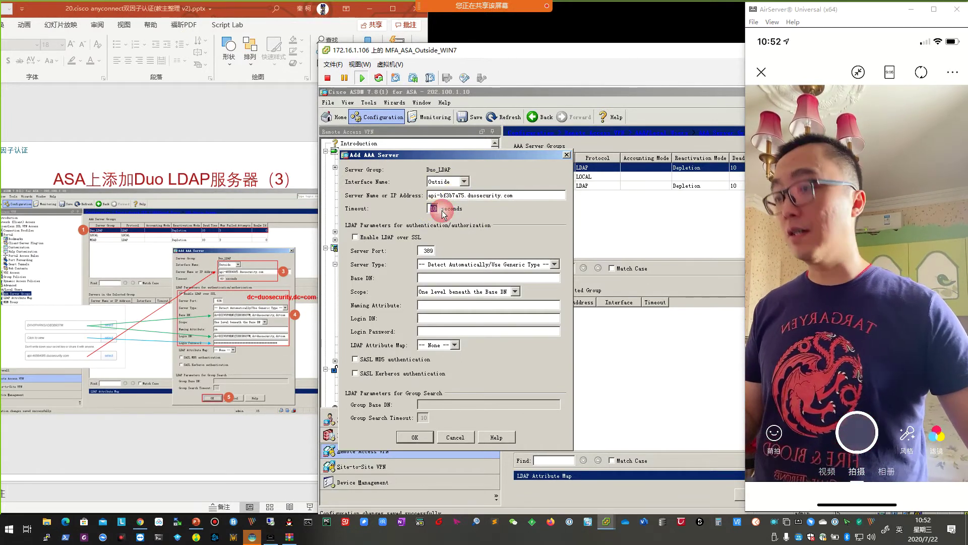
text(60)
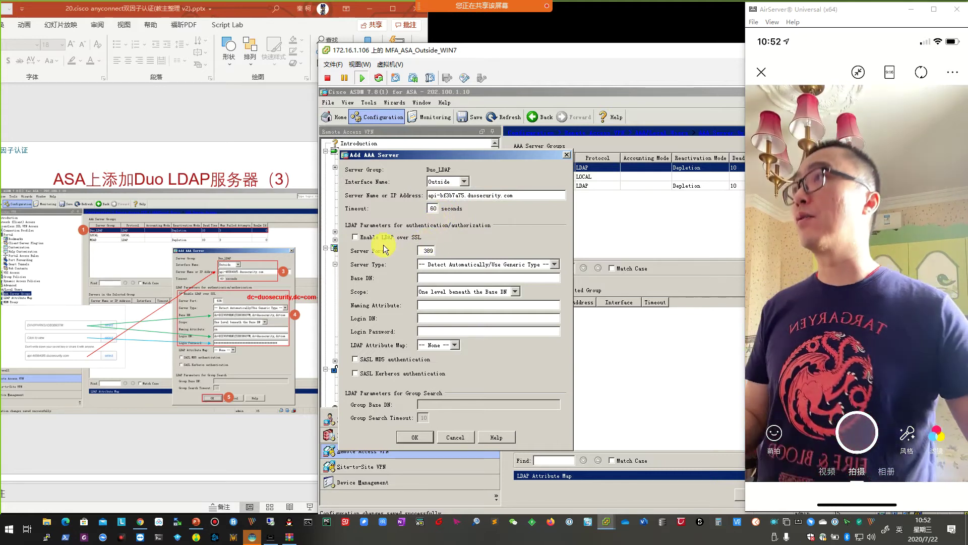
click(356, 237)
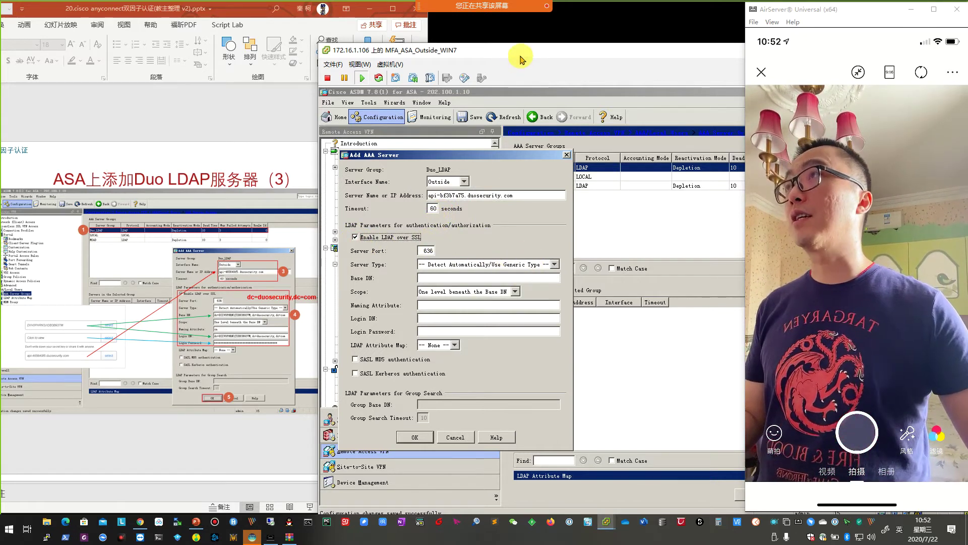
drag(521, 57, 546, 48)
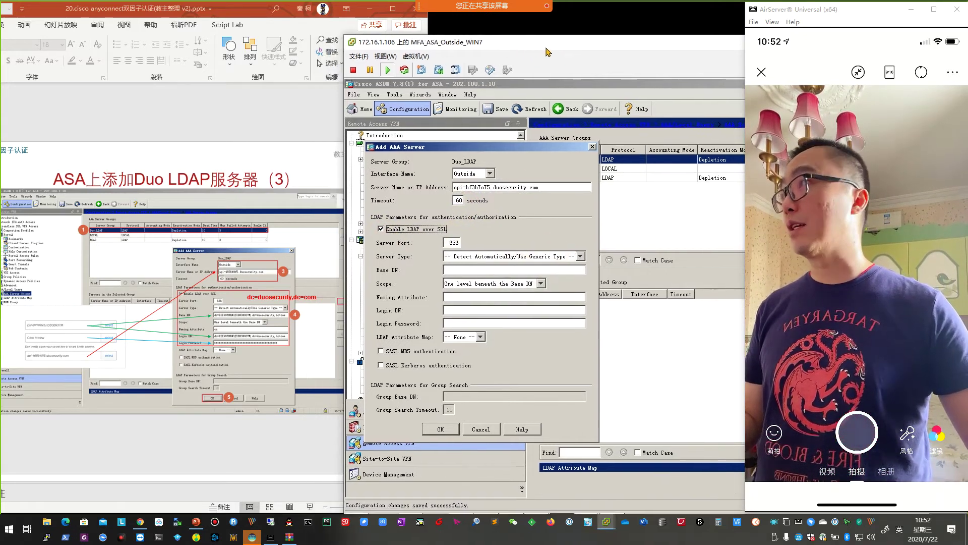
click(446, 270)
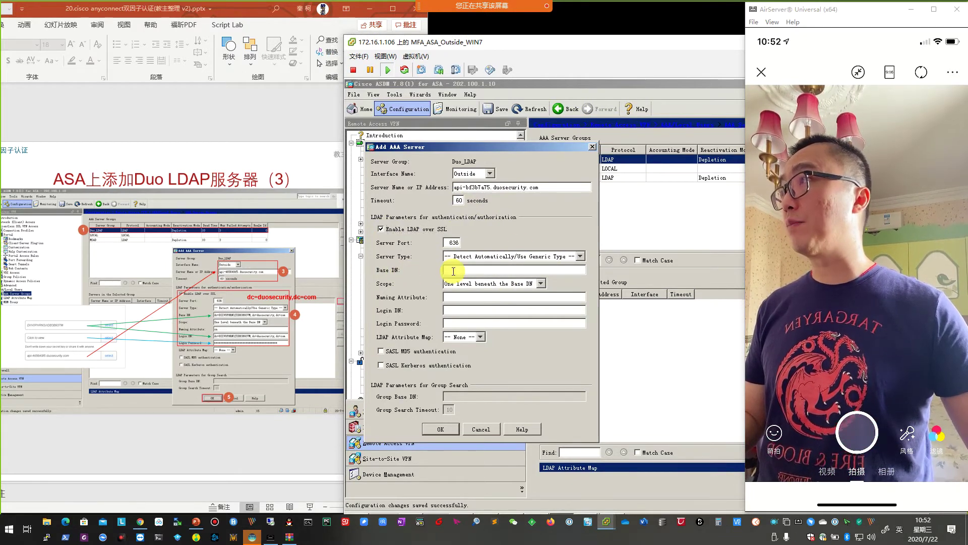
click(140, 521)
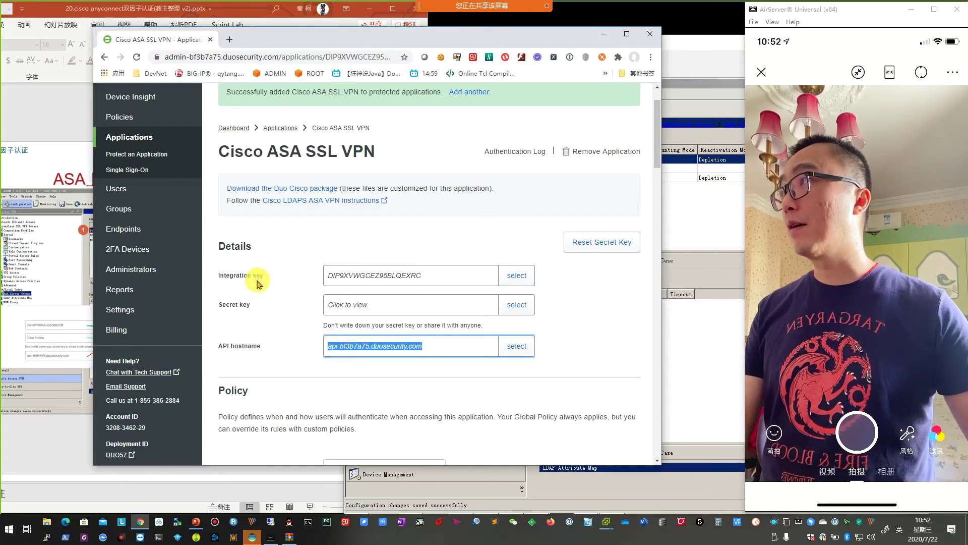
Copy the integration key from Duo's Cisco ASA SSL VPN application page.
click(218, 274)
drag(218, 274, 266, 275)
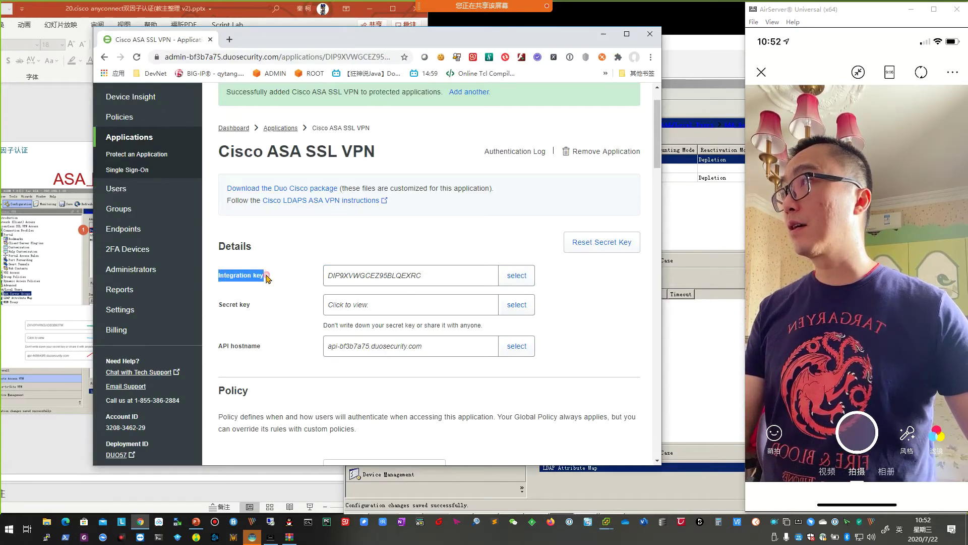
click(517, 275)
right_click(397, 277)
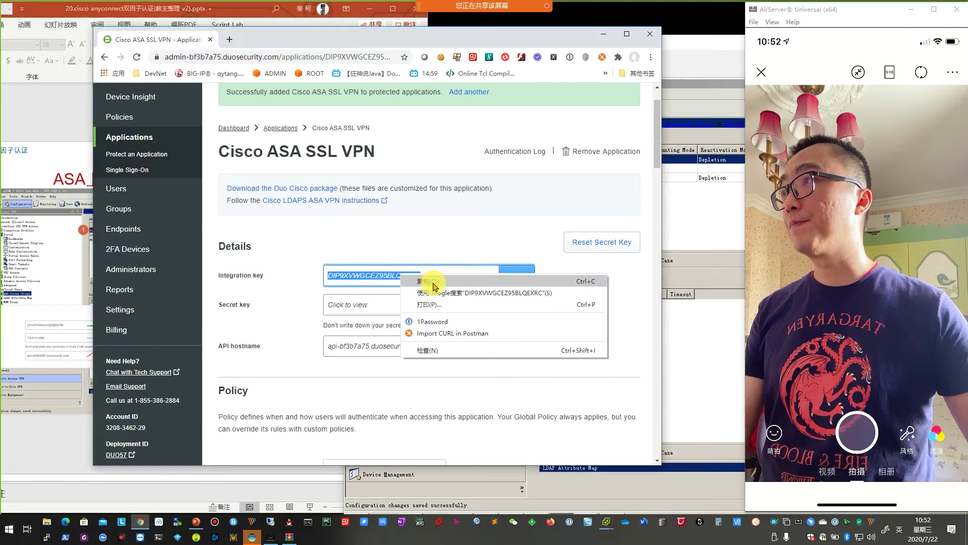
click(427, 281)
click(603, 33)
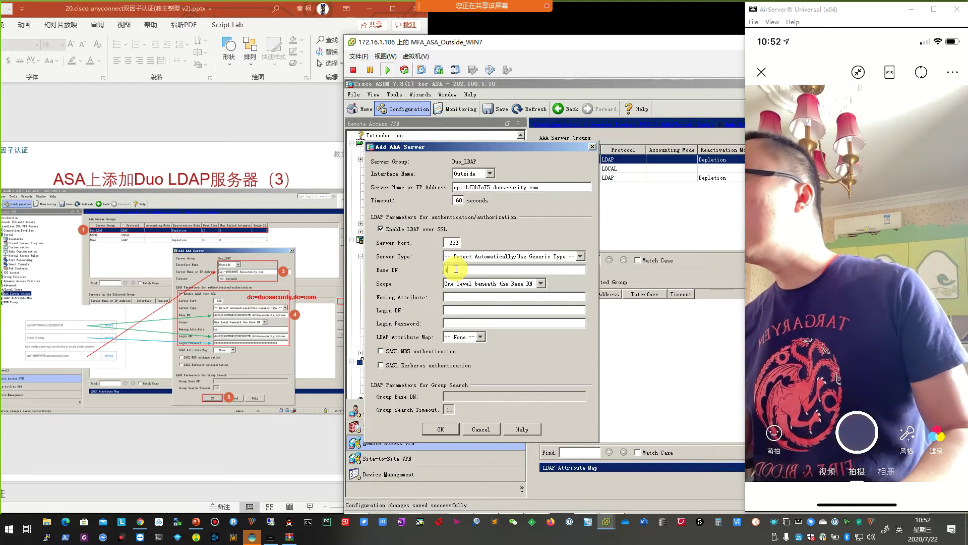
Fill Base DN with the integration-key DN under duosecurity.com and copy it into Login DN.
key(ctrl+v)
text(,)
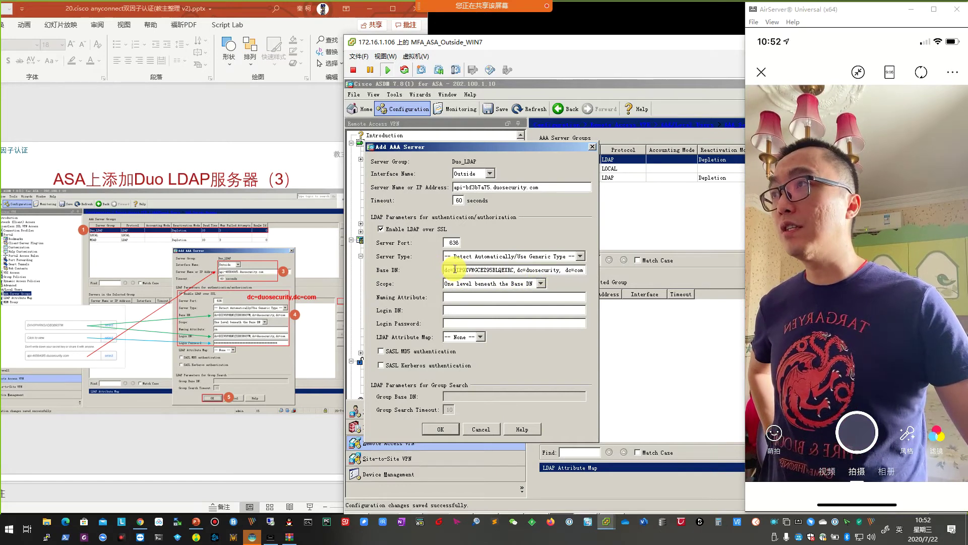
click(144, 521)
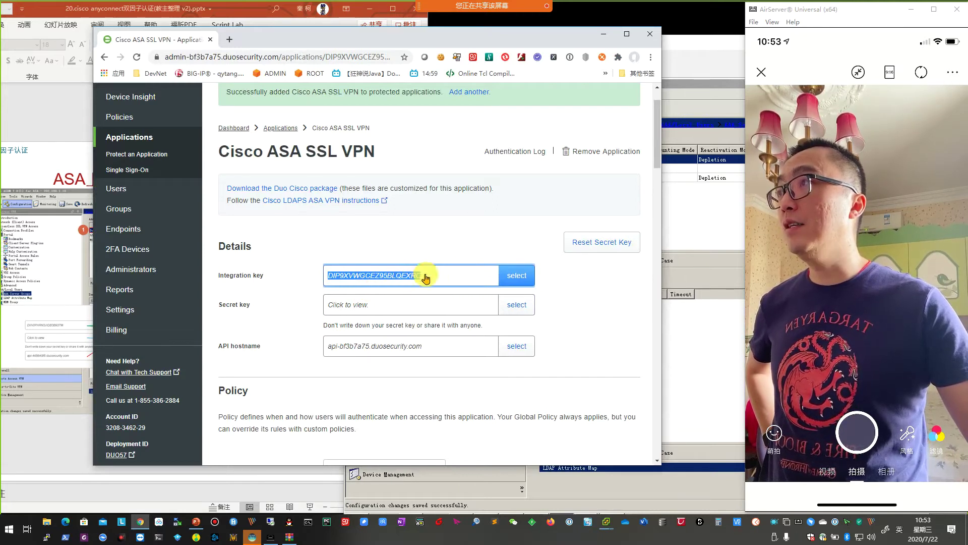
click(603, 33)
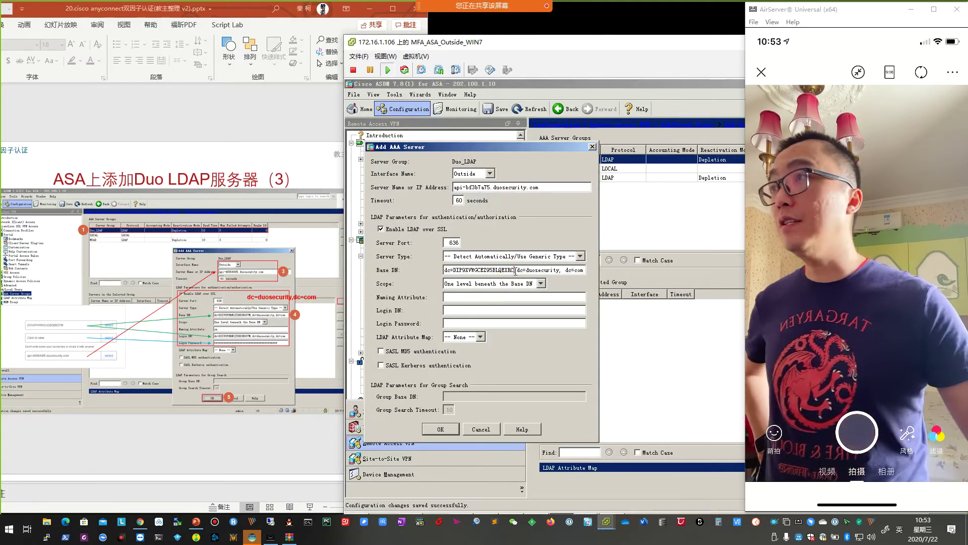
triple_click(515, 271)
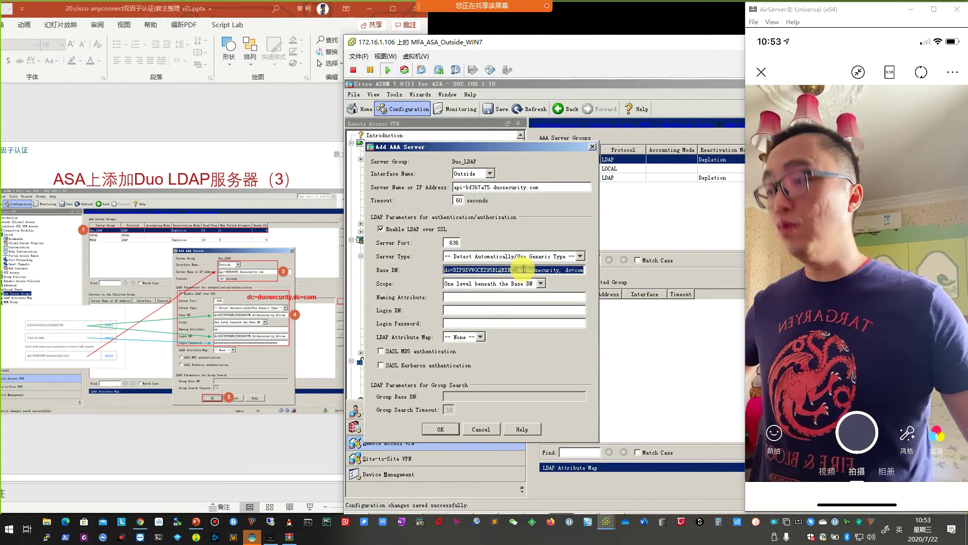
click(466, 310)
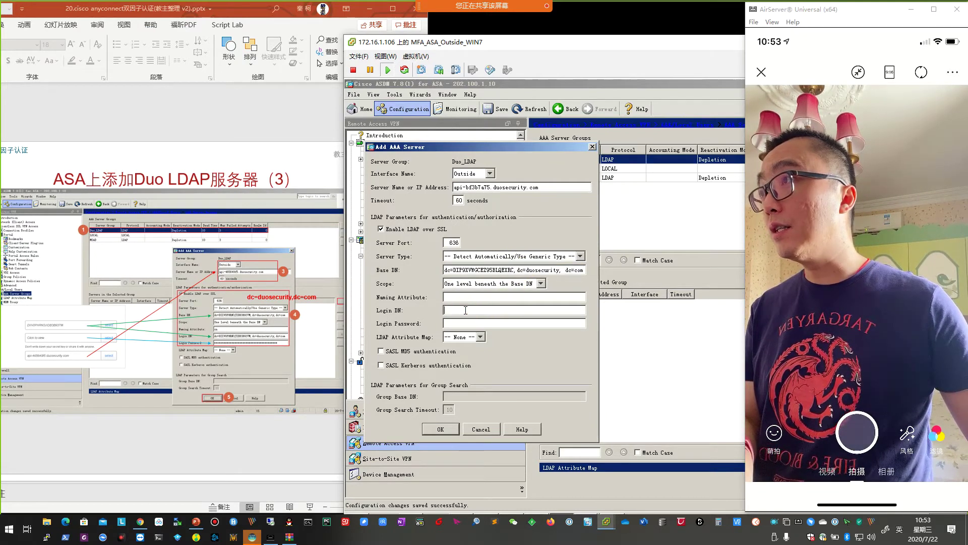
key(ctrl+v)
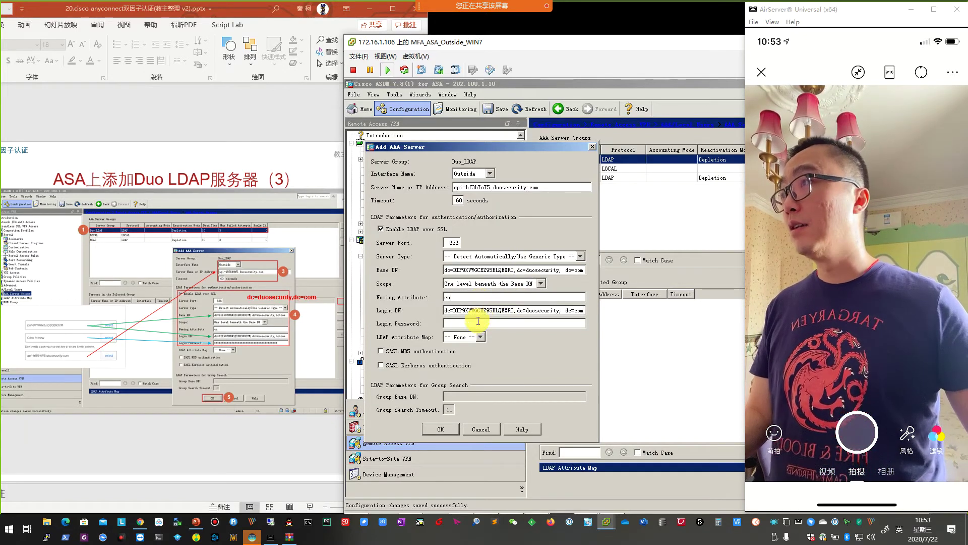
Reveal the Duo application's secret key and bring up its copy menu.
click(140, 521)
click(394, 306)
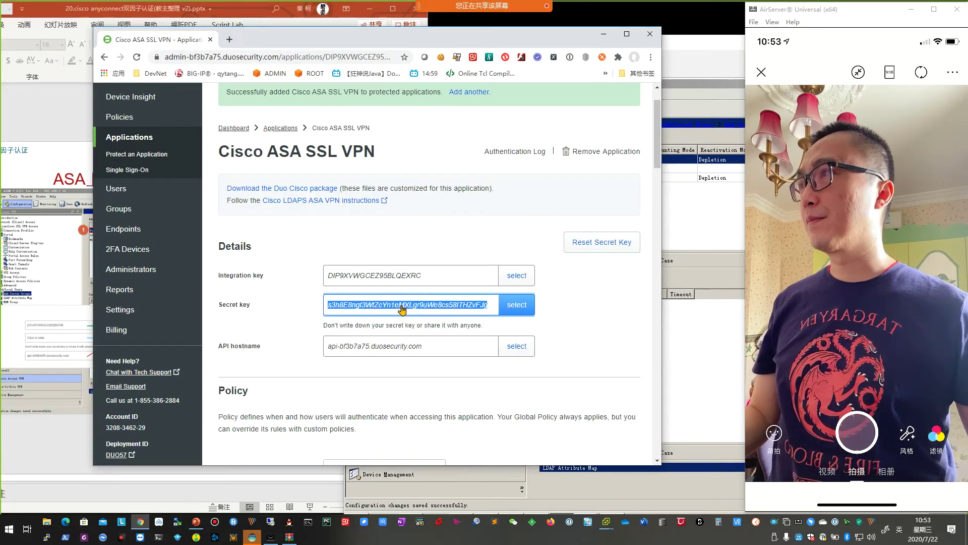
right_click(402, 308)
Copy the Duo secret key and paste it over the old key line in Notepad.
click(437, 314)
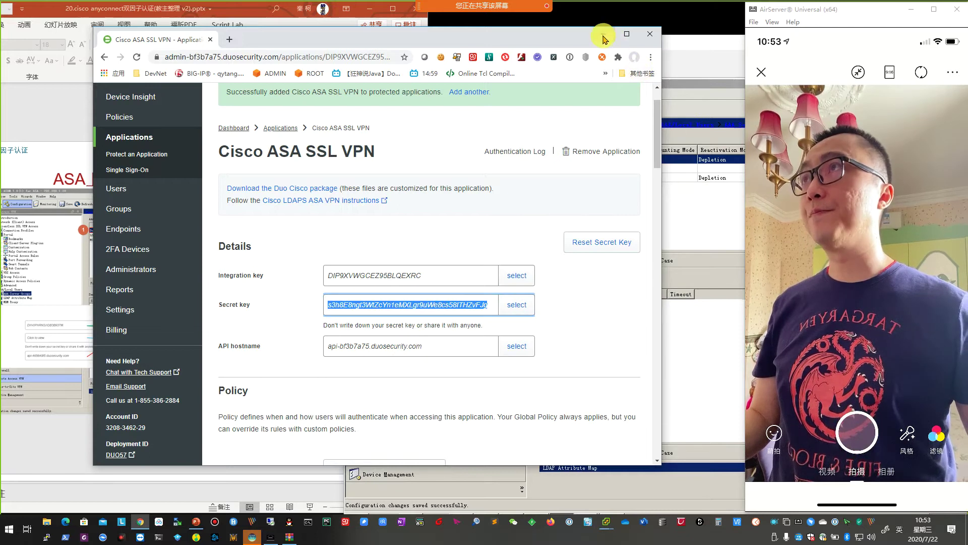
click(603, 33)
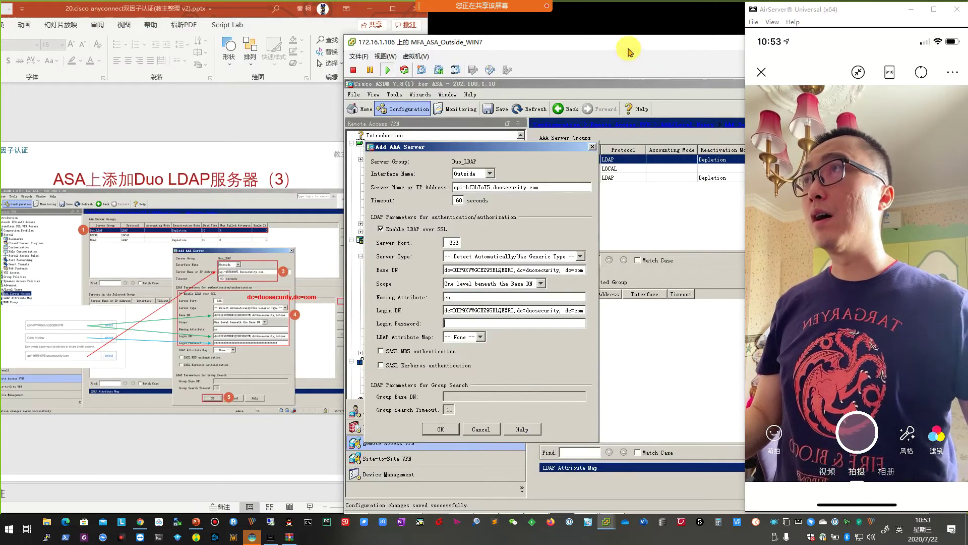
drag(630, 47, 549, 32)
click(406, 504)
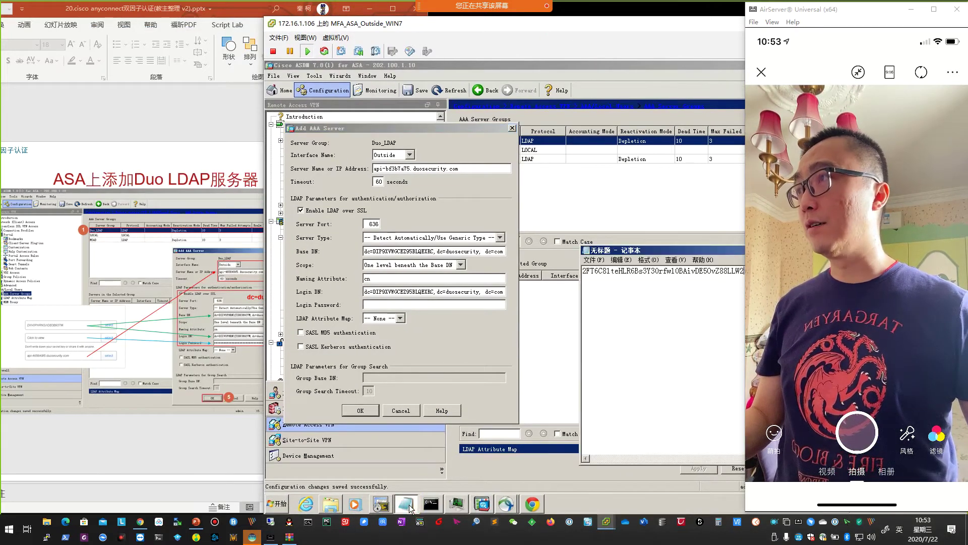
drag(678, 252, 508, 248)
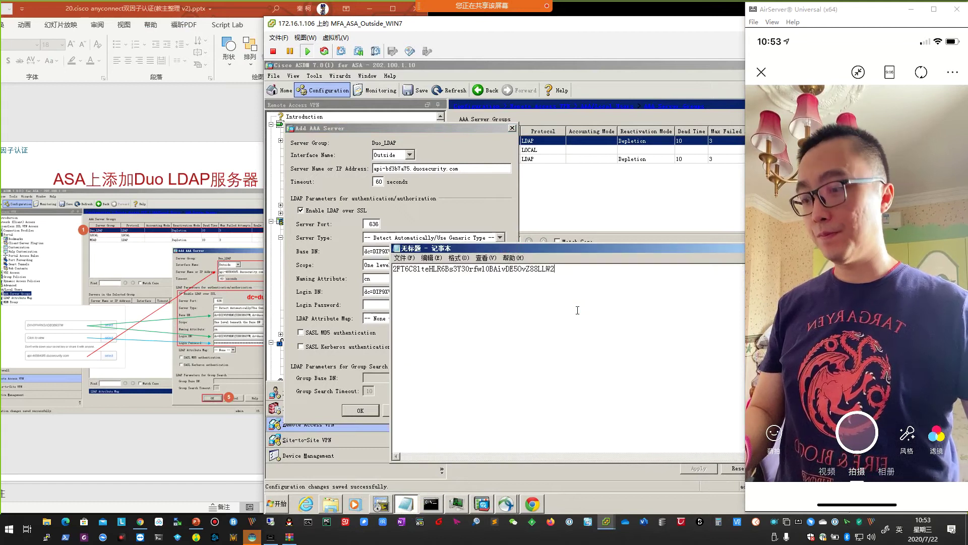
key(ctrl+a)
key(ctrl+v)
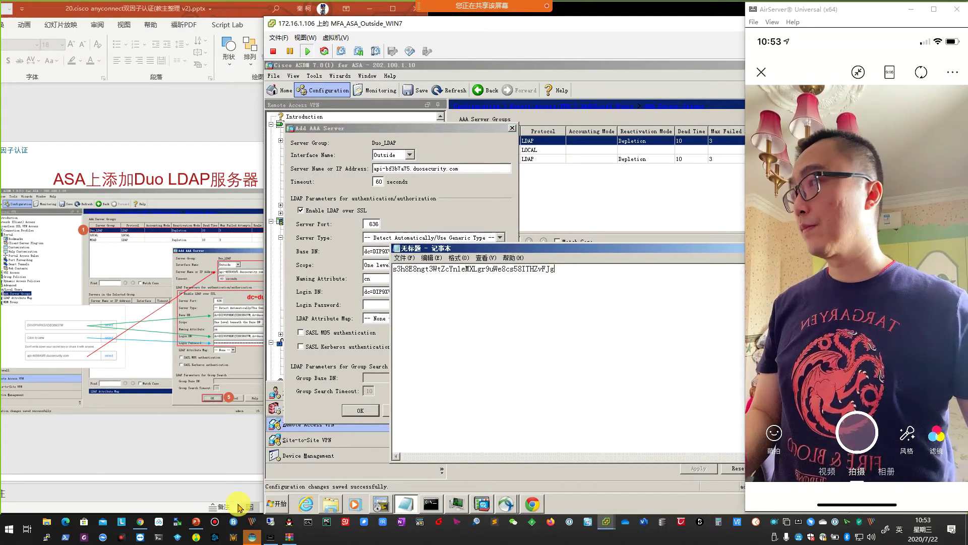
Copy the secret key from Notepad and paste it as the server's Login Password.
click(141, 522)
click(143, 522)
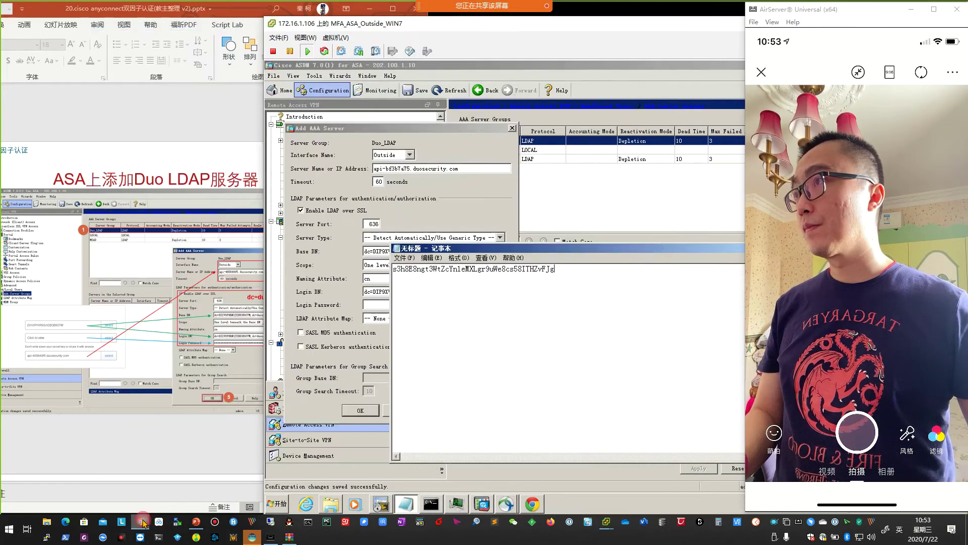
drag(559, 269, 365, 268)
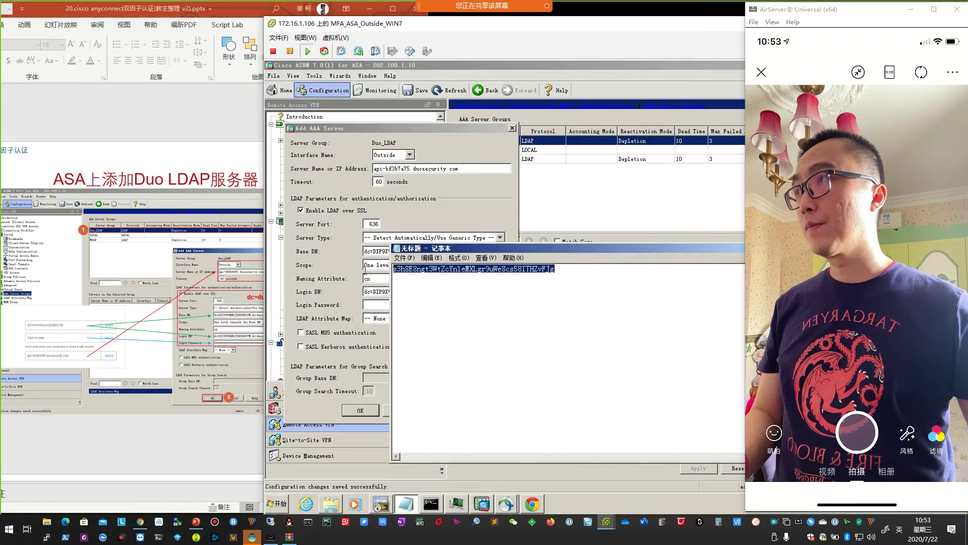
right_click(425, 271)
click(442, 298)
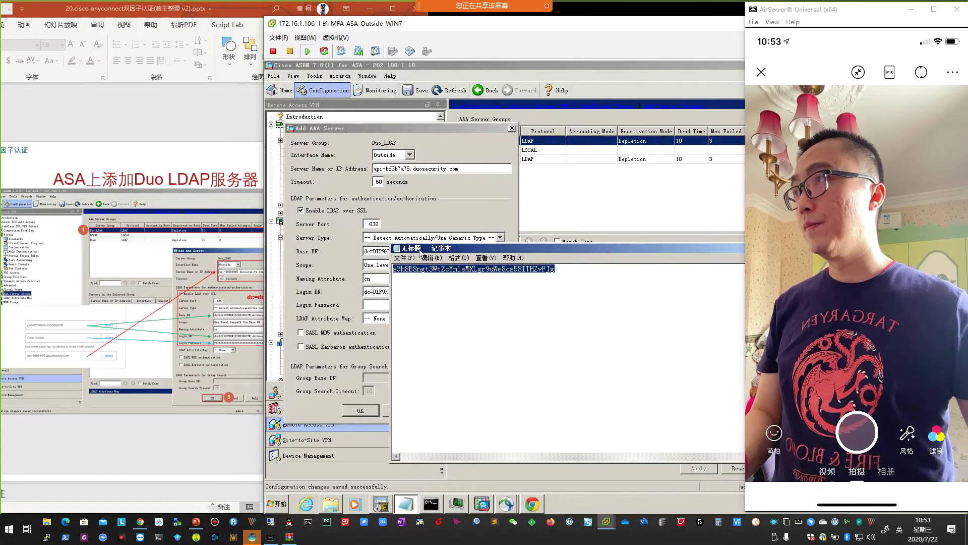
click(390, 304)
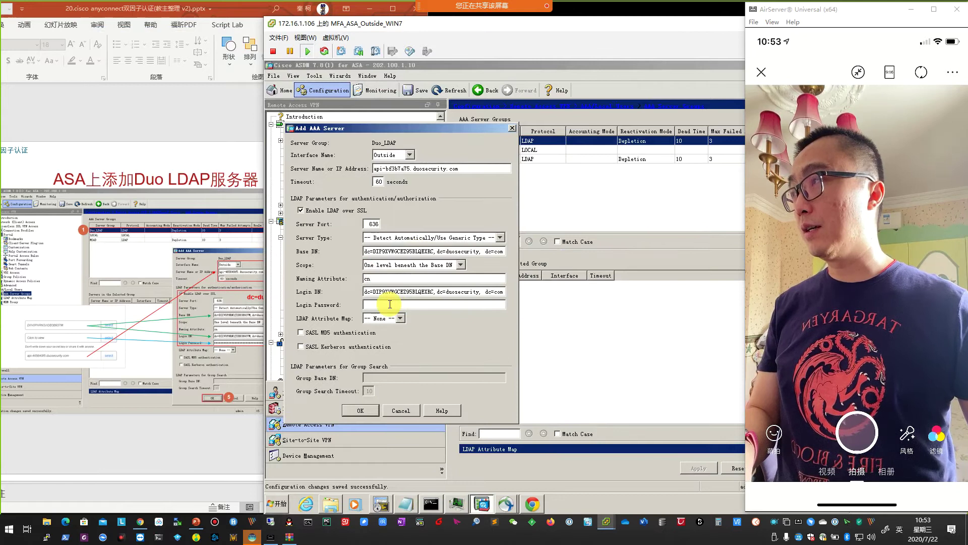
key(ctrl+v)
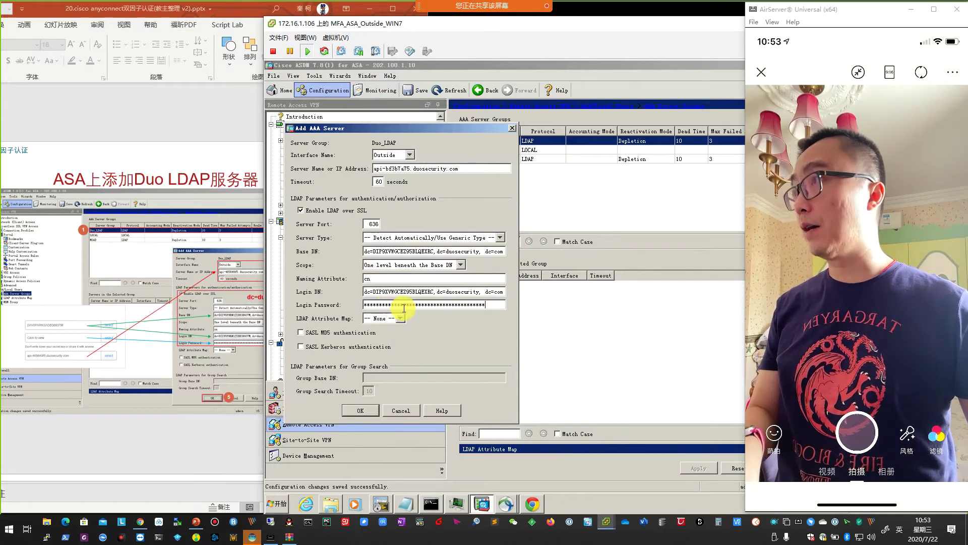
drag(489, 31, 620, 29)
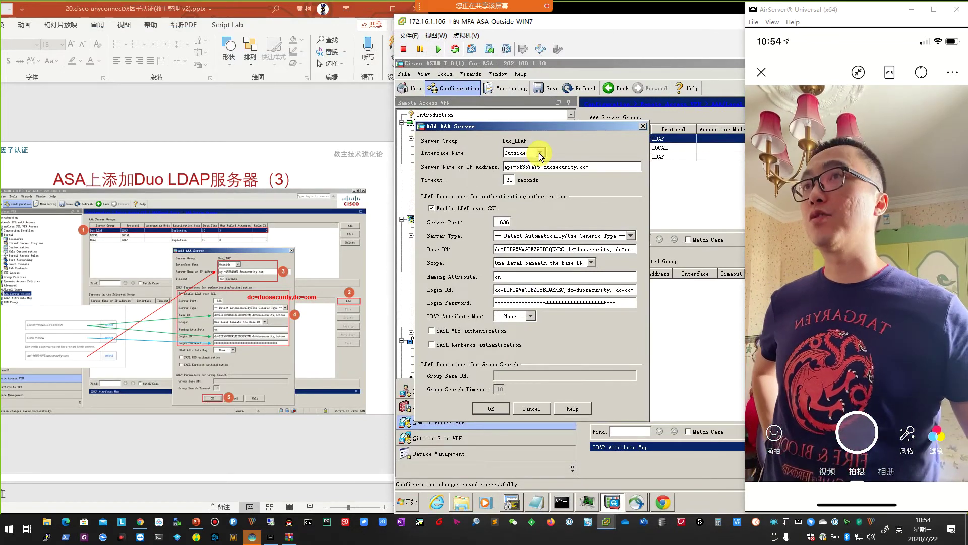
Cross-check the Add AAA Server fields, including Naming Attribute, against the Duo application details page.
click(141, 521)
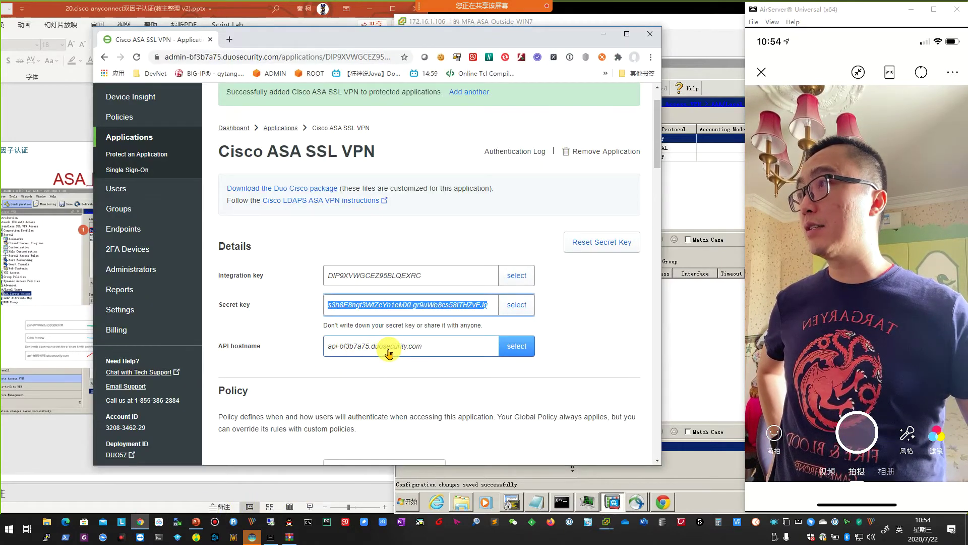
click(603, 34)
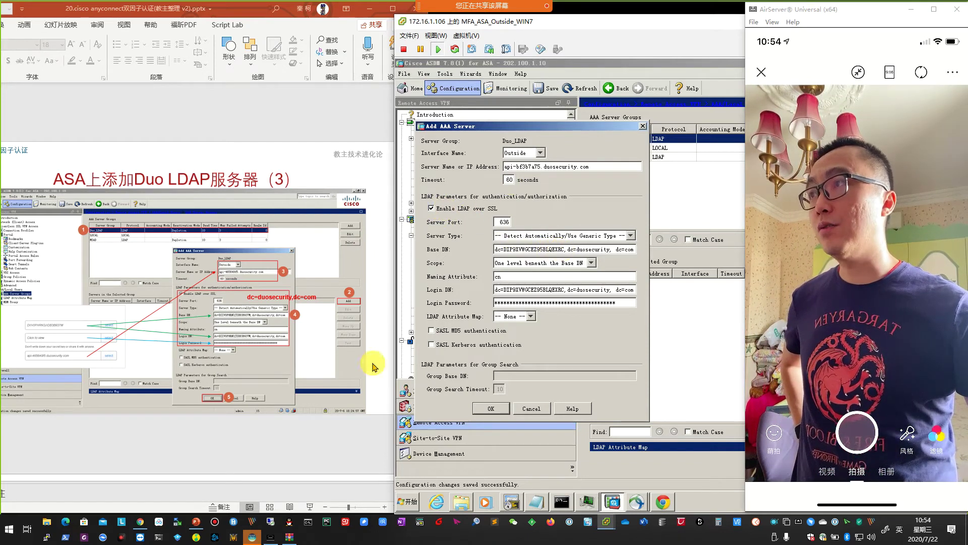
click(140, 522)
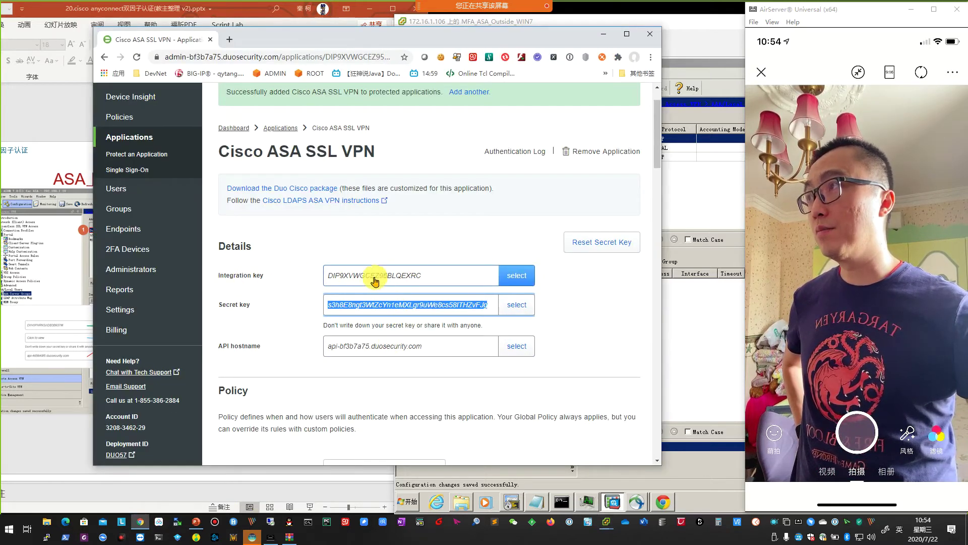
click(603, 33)
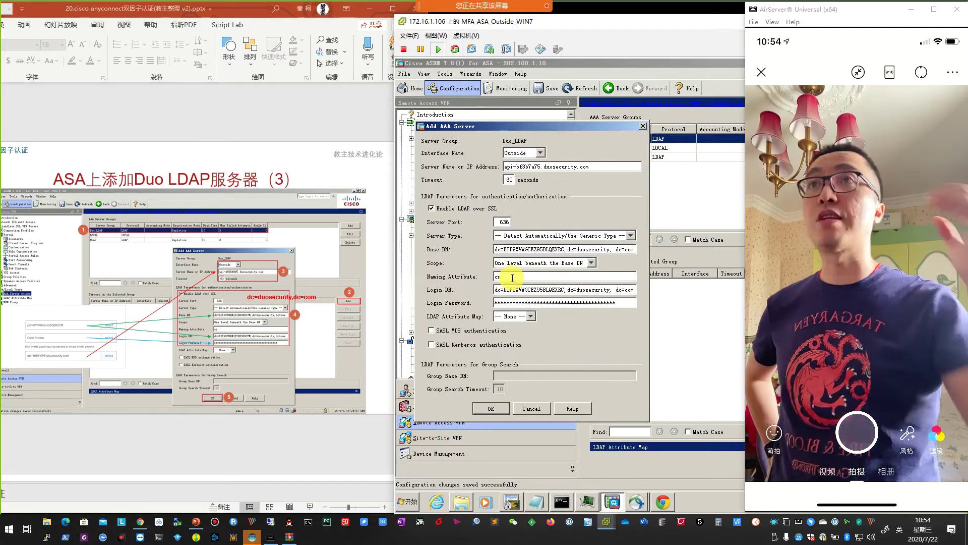
click(512, 278)
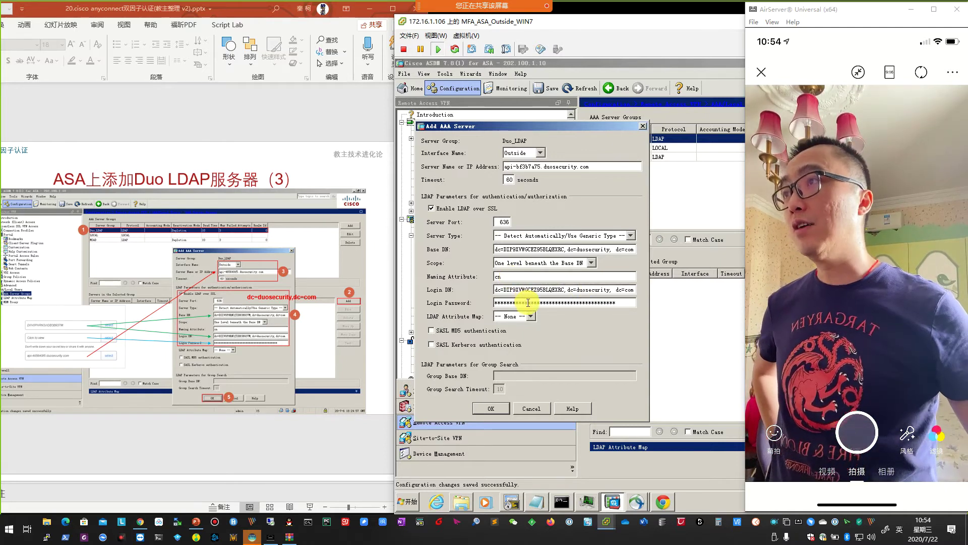
click(141, 521)
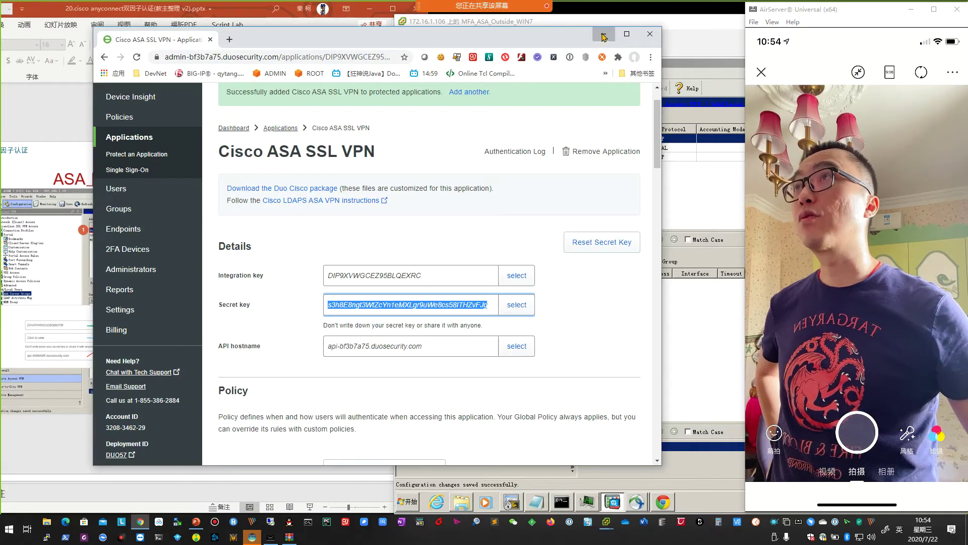
click(603, 36)
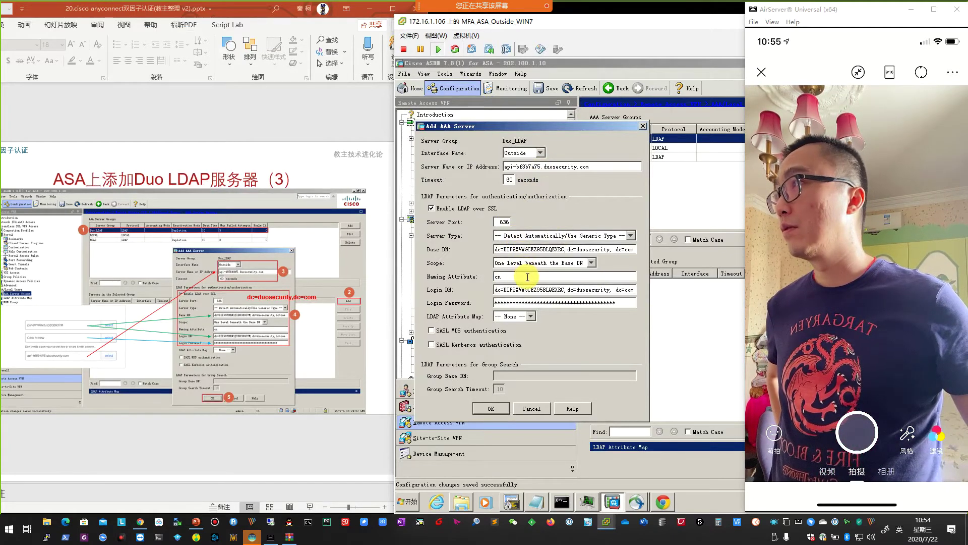
Save the Duo LDAP server entry, apply the changes and send the commands to the ASA.
click(501, 413)
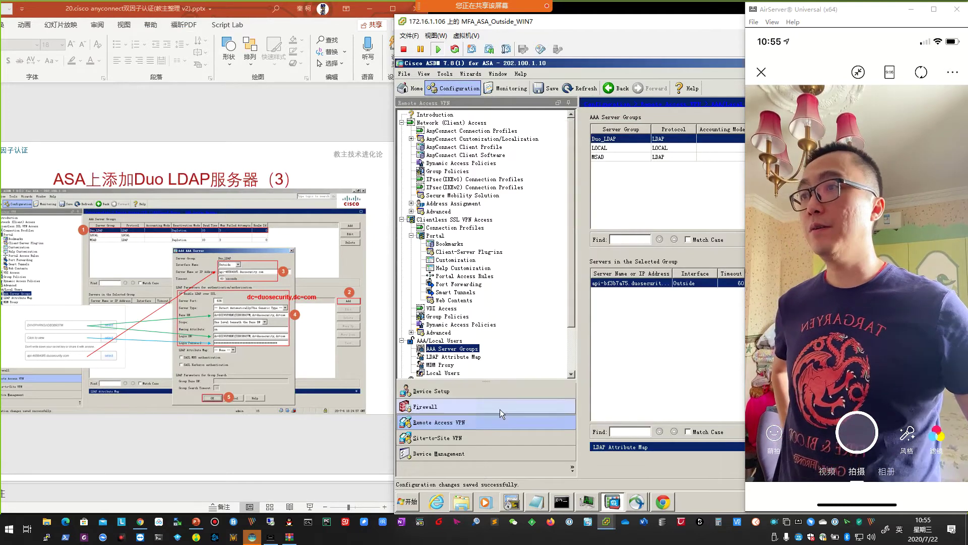
drag(644, 24, 310, 27)
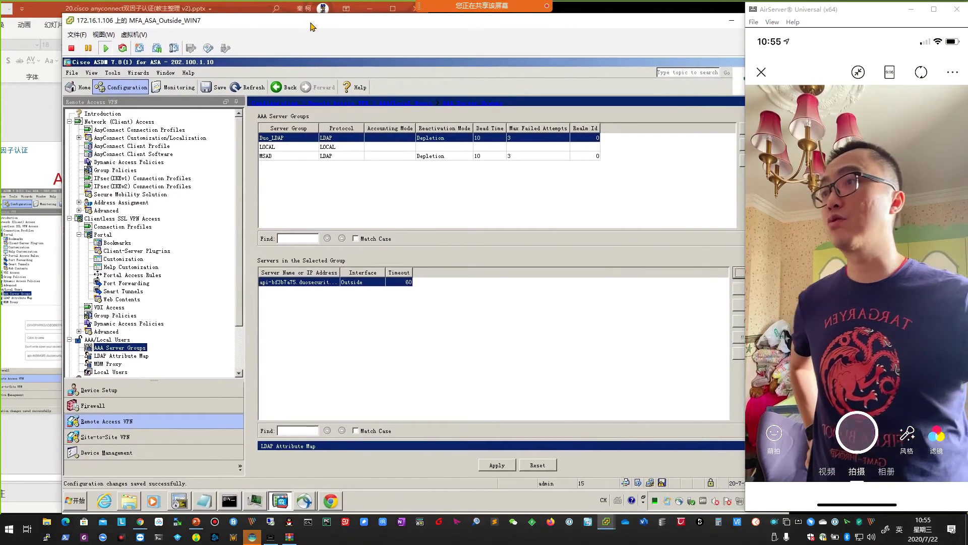
click(497, 465)
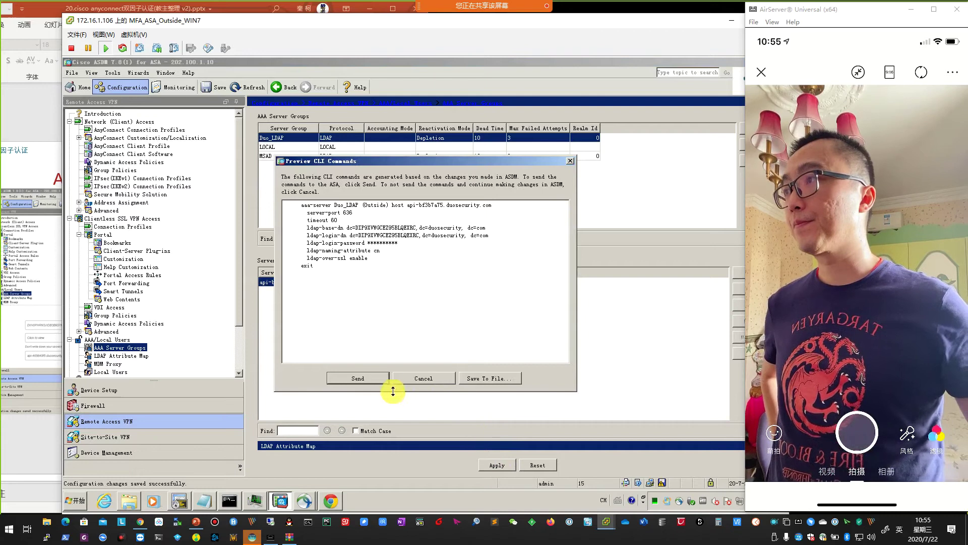
click(368, 378)
drag(291, 27, 629, 18)
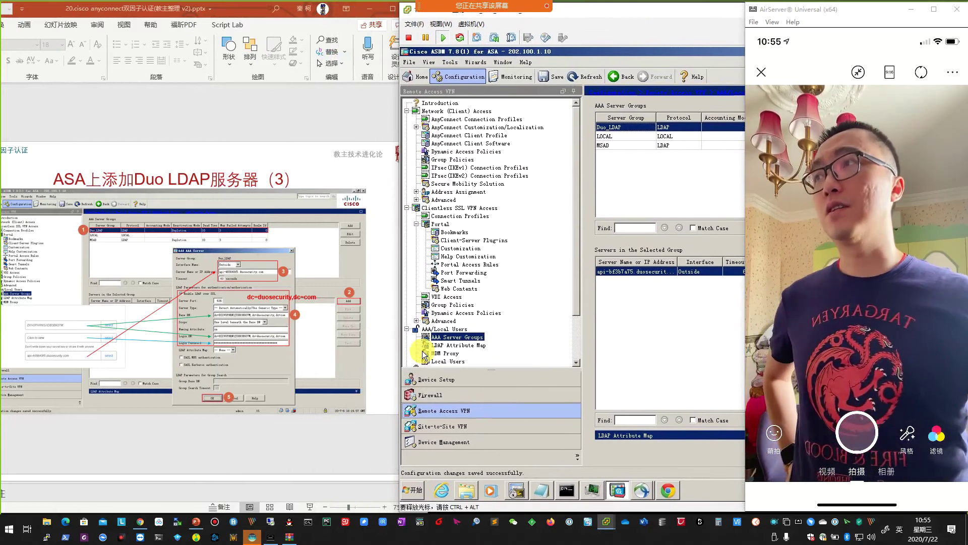
scroll(293, 333, down, 2)
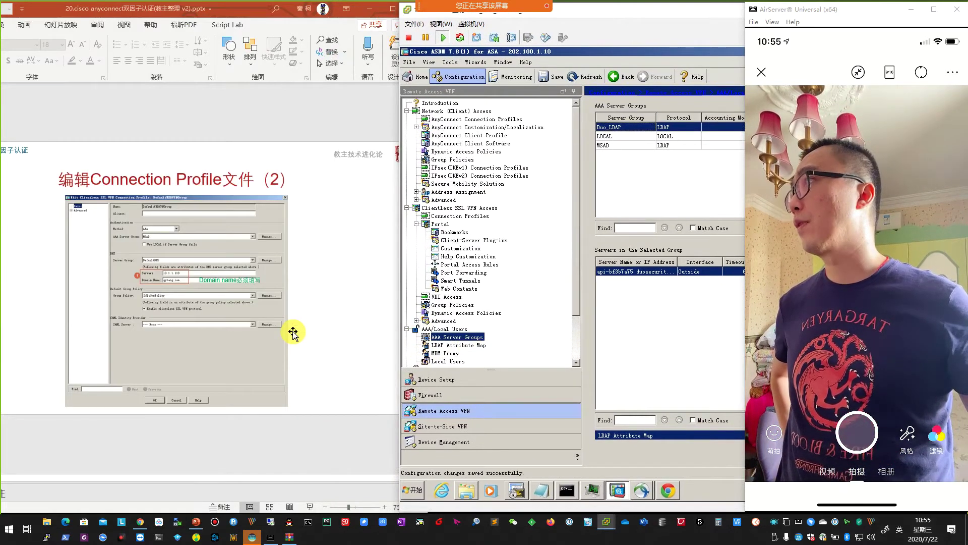
drag(610, 13, 494, 19)
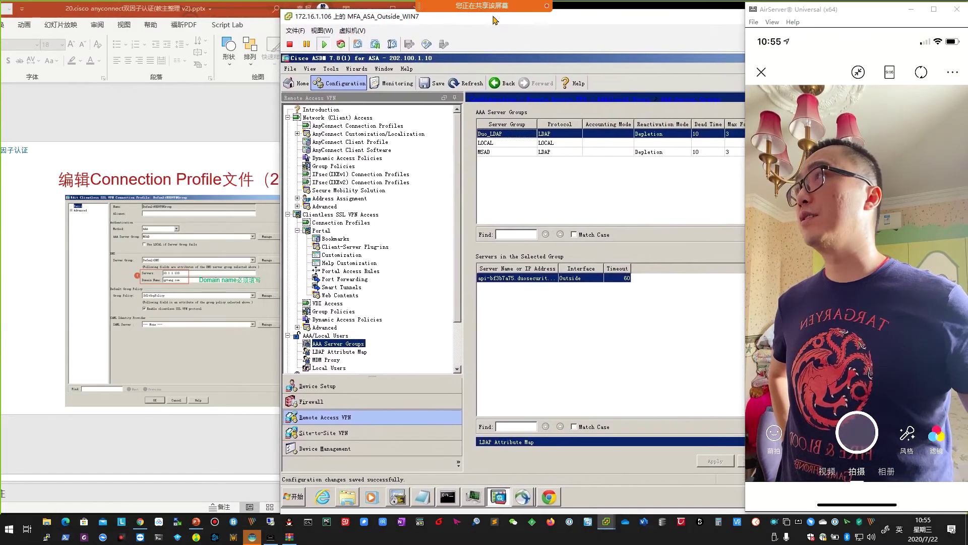
drag(217, 10, 419, 12)
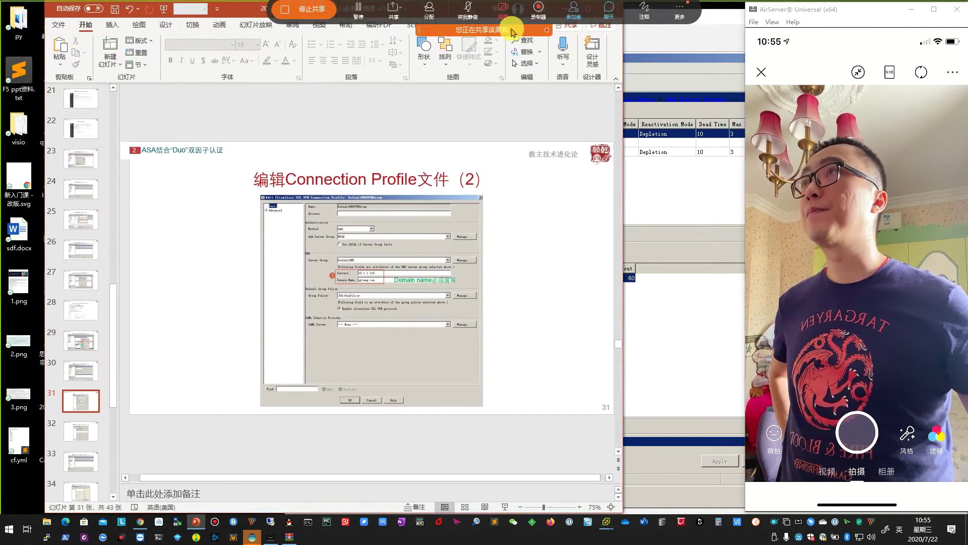
Go to Clientless SSL VPN Access > Connection Profiles and open DefaultWEBVPNGroup for editing.
drag(230, 14, 202, 21)
scroll(305, 299, up, 1)
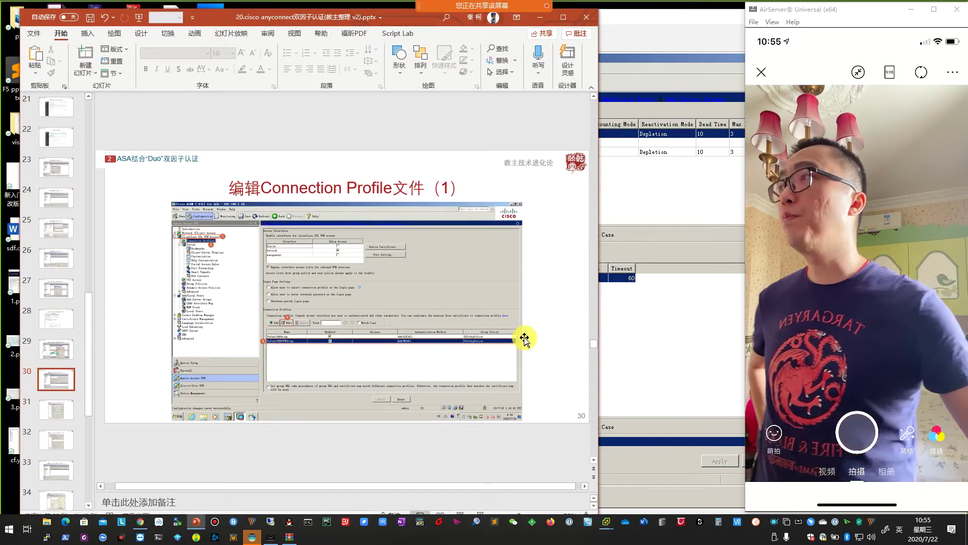
click(637, 345)
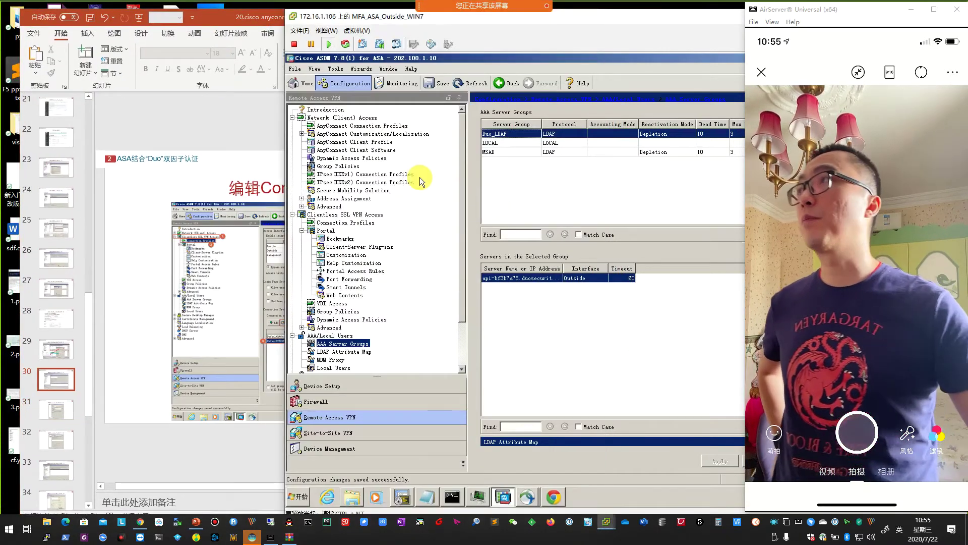
click(292, 118)
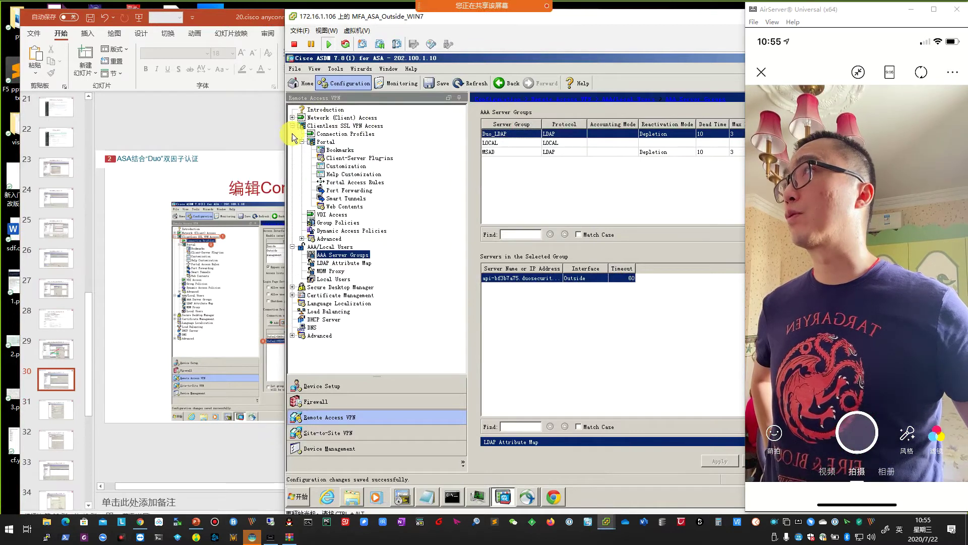
click(345, 126)
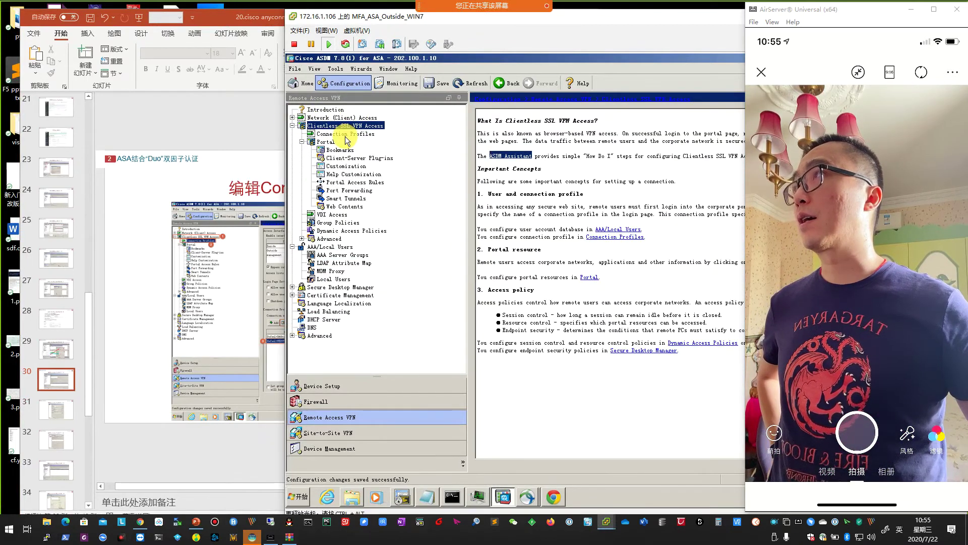
click(346, 133)
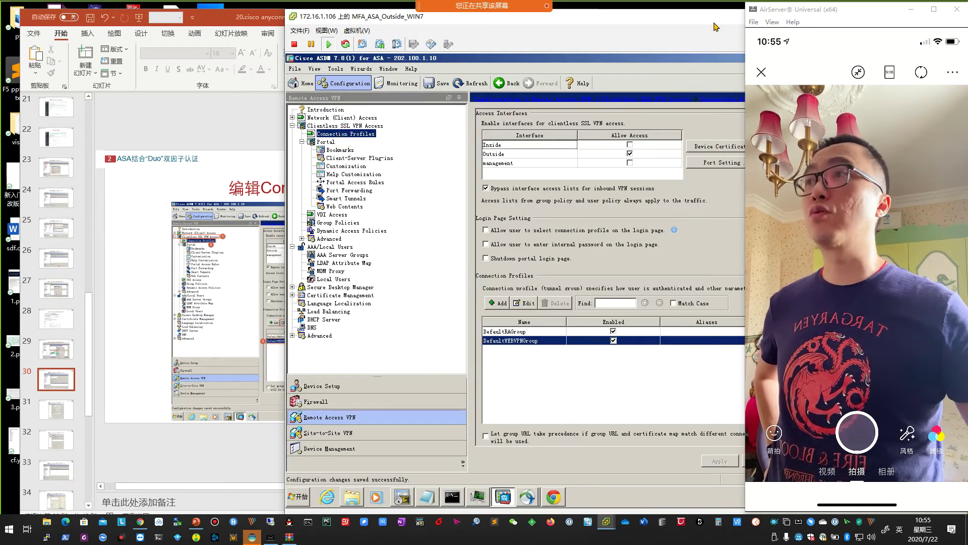
drag(714, 27, 545, 31)
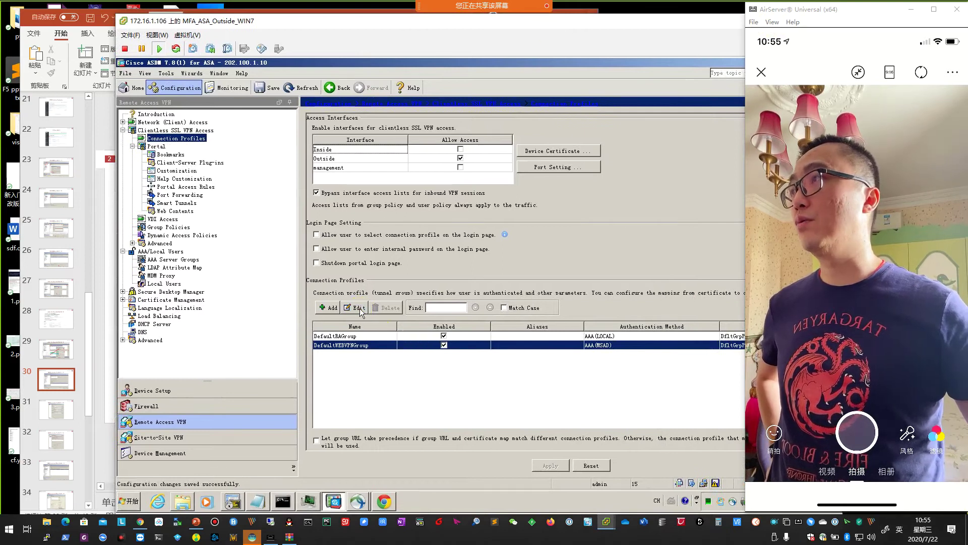
click(359, 308)
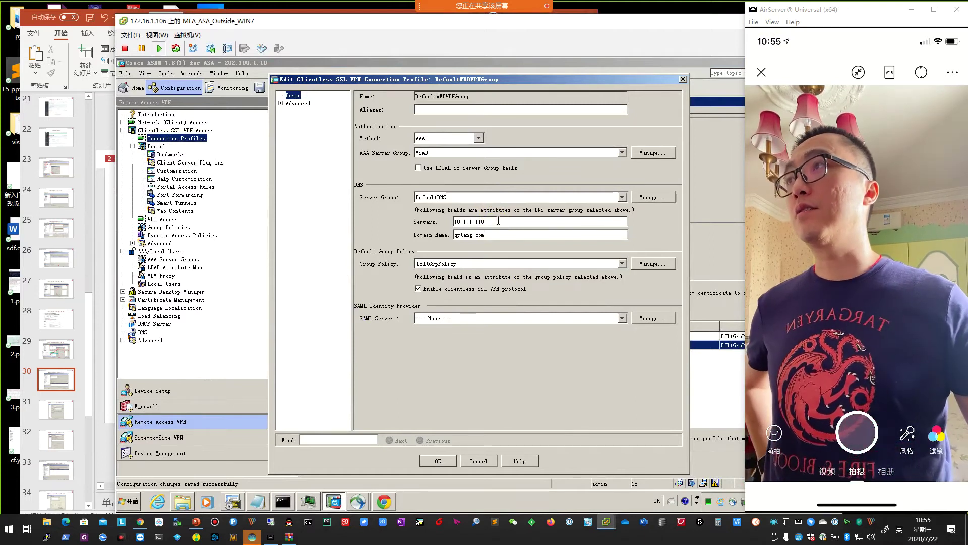
Set DefaultWEBVPNGroup's secondary server group to Duo_LDAP with 'Use primary username' checked.
click(96, 353)
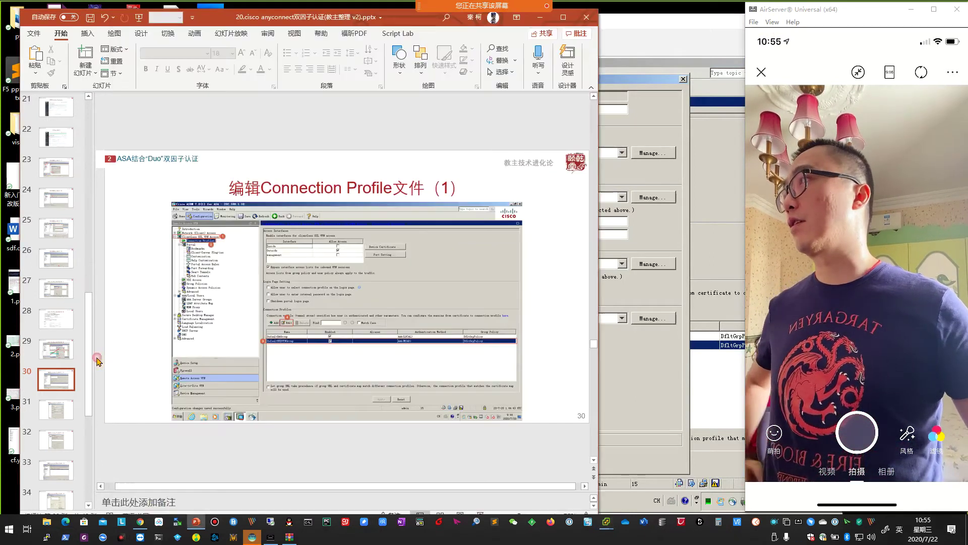
scroll(335, 373, down, 1)
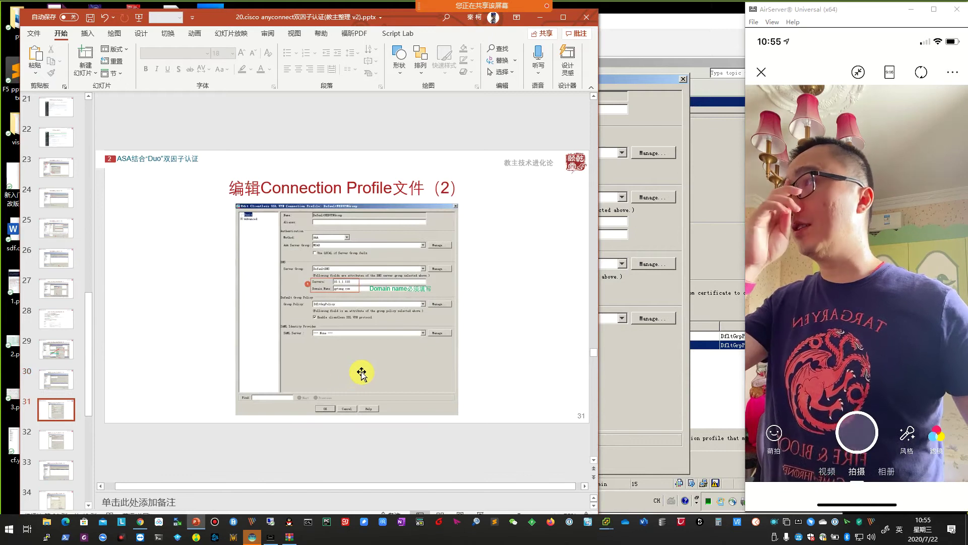
scroll(355, 373, down, 1)
click(614, 379)
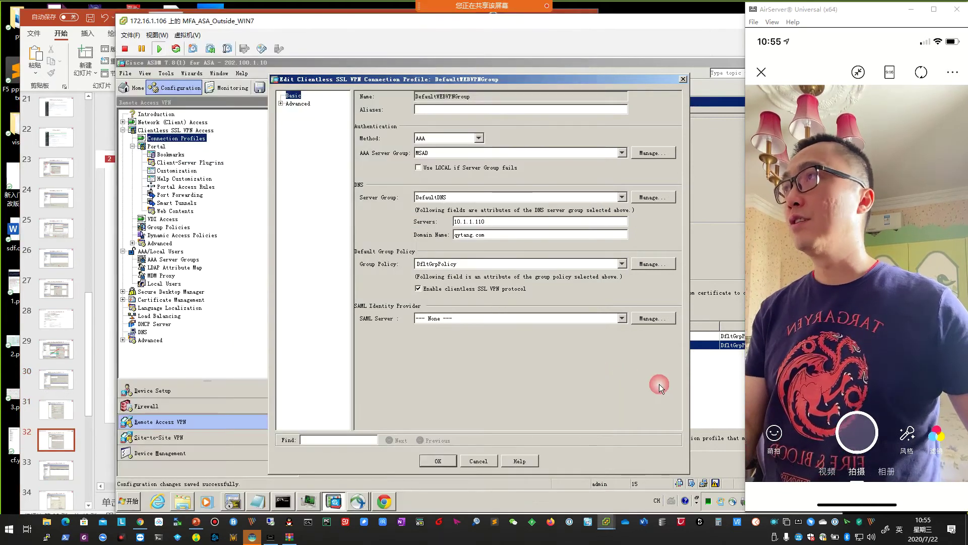
click(280, 104)
click(312, 129)
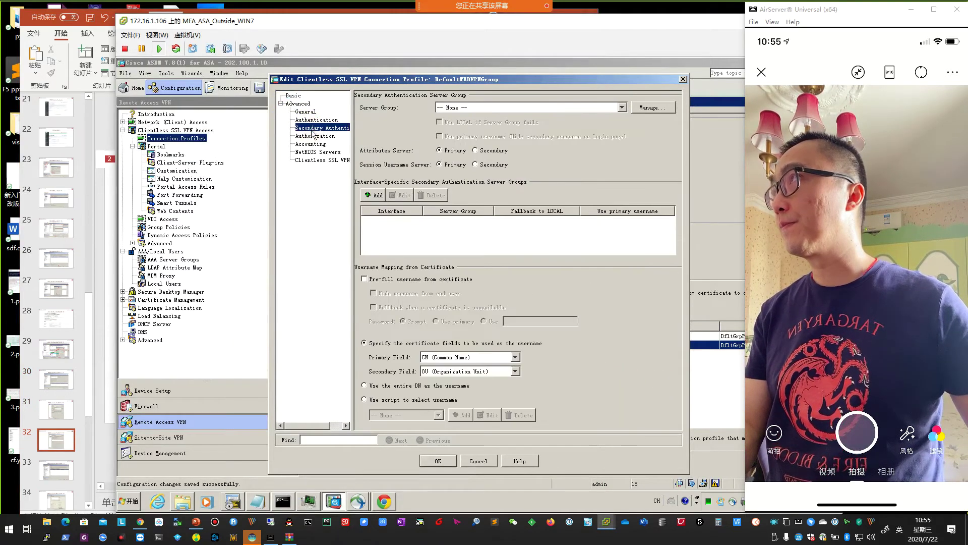
click(96, 348)
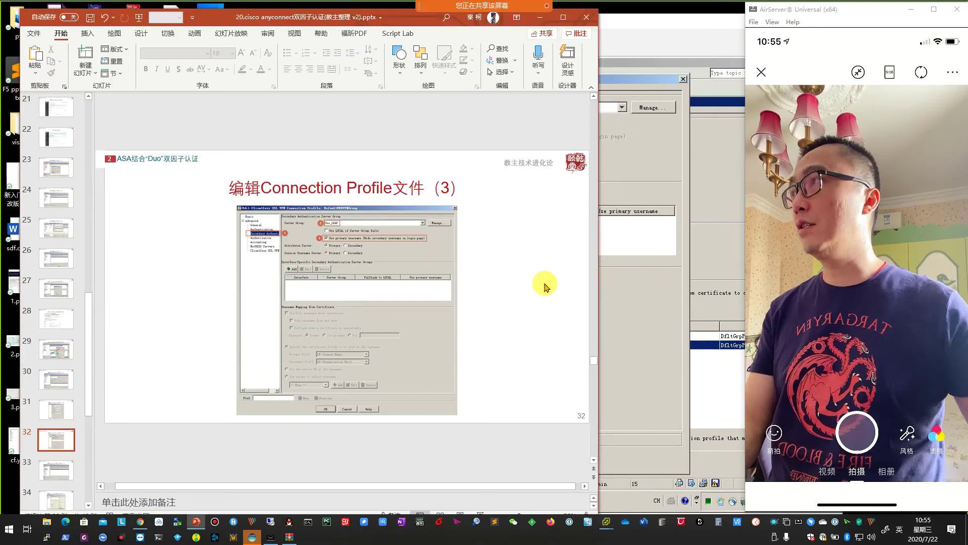
click(641, 317)
click(621, 108)
click(552, 126)
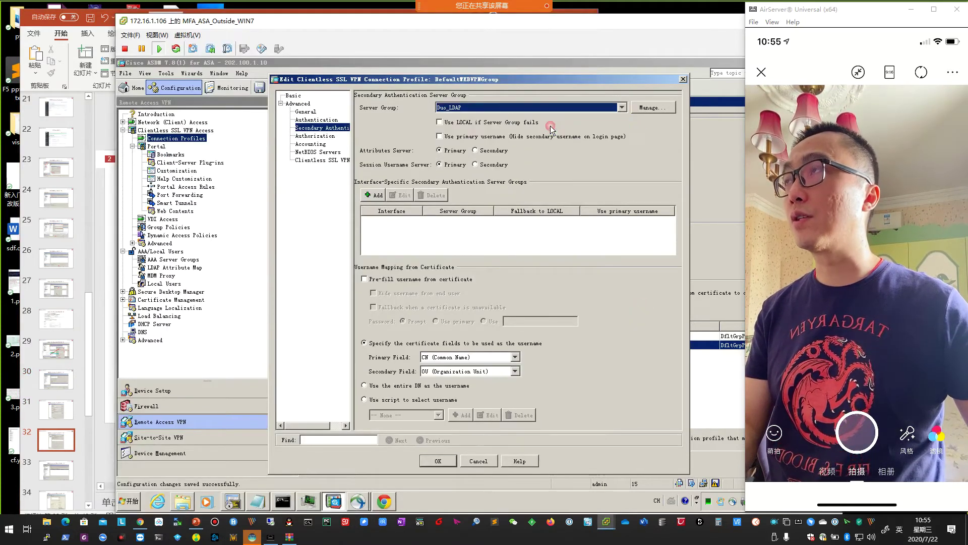
click(439, 137)
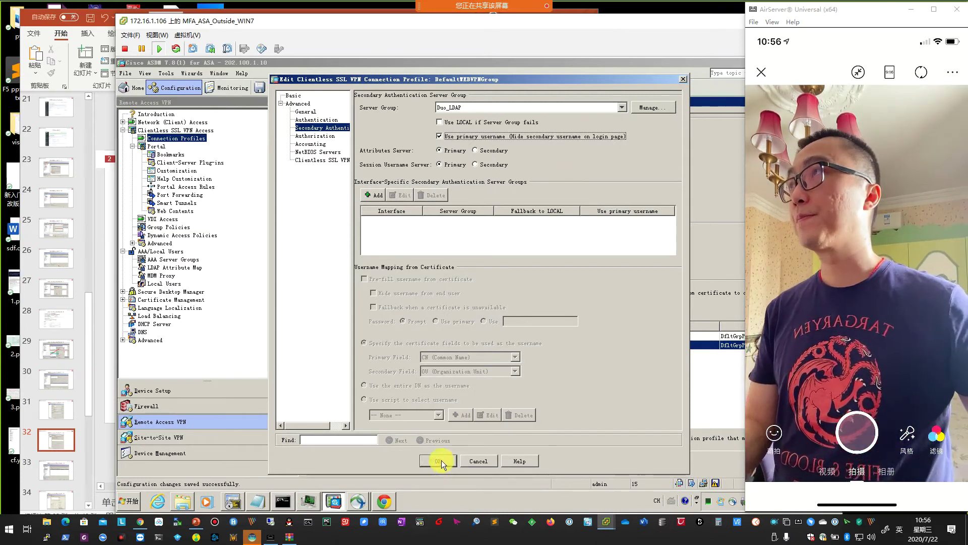
Save the profile, apply and send the commands to the ASA, then return to the slides.
click(440, 460)
click(549, 464)
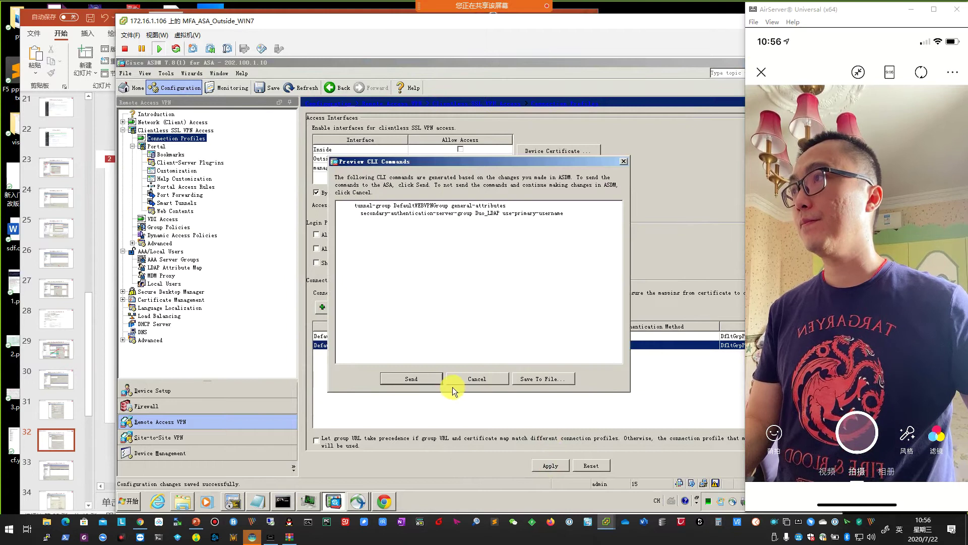
click(423, 379)
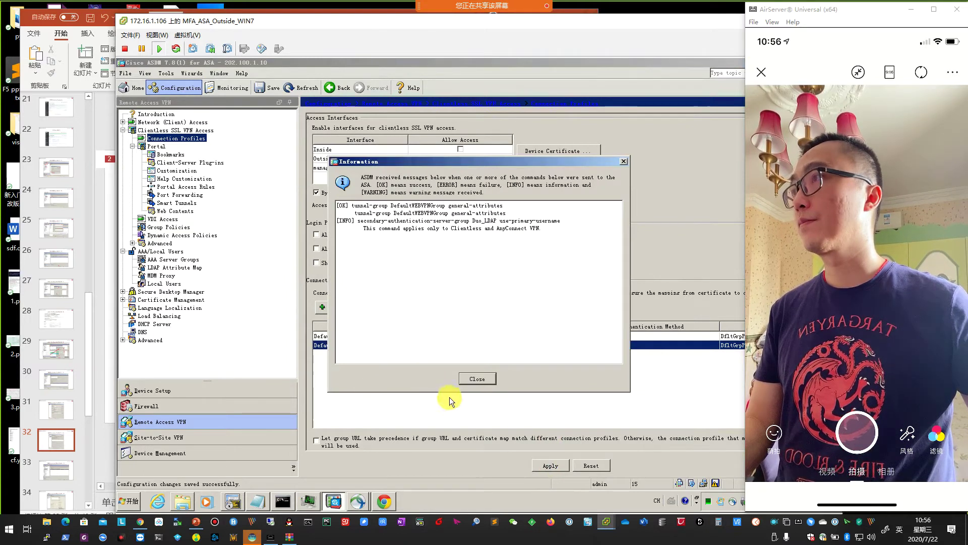
click(477, 379)
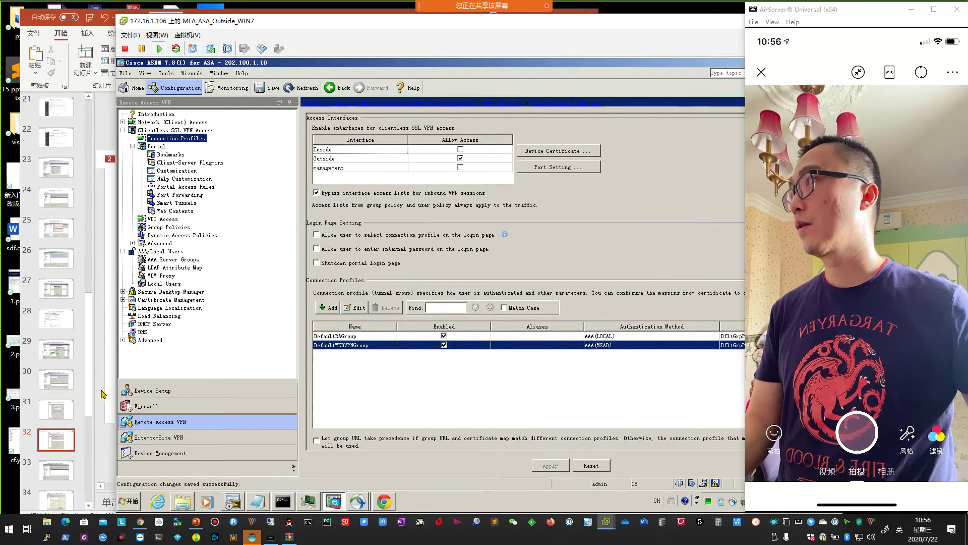
click(100, 392)
scroll(398, 389, down, 1)
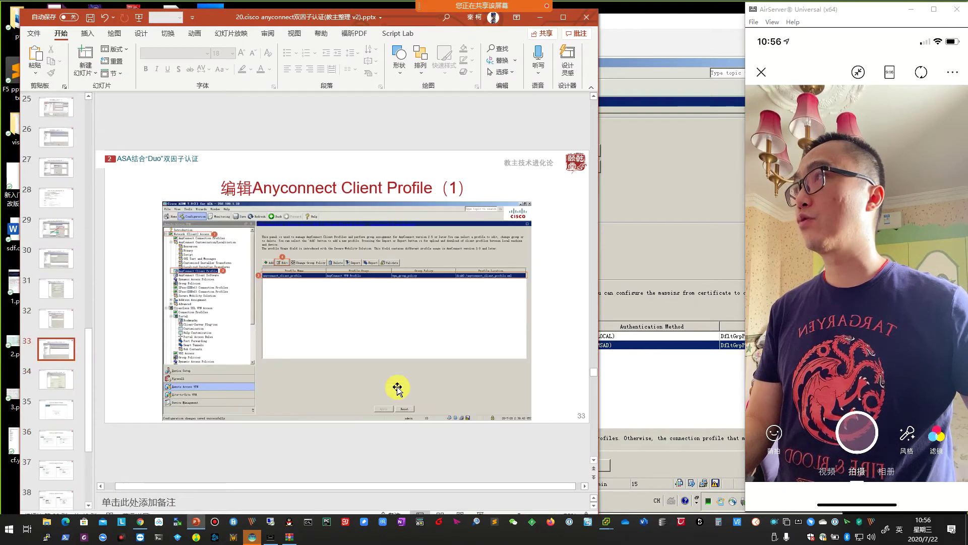
Open anyconnect_client_profile for editing under Network (Client) Access > AnyConnect Client Profile.
click(635, 284)
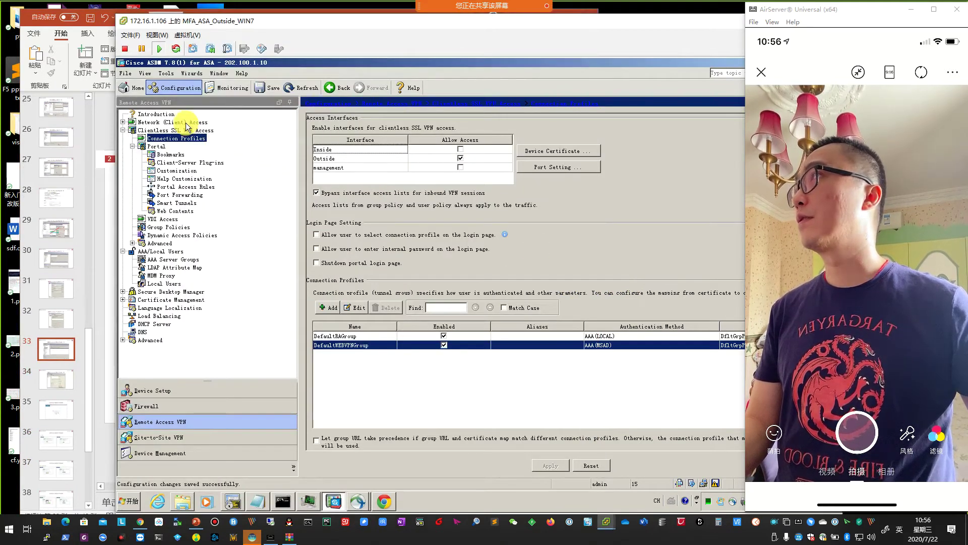
double_click(185, 123)
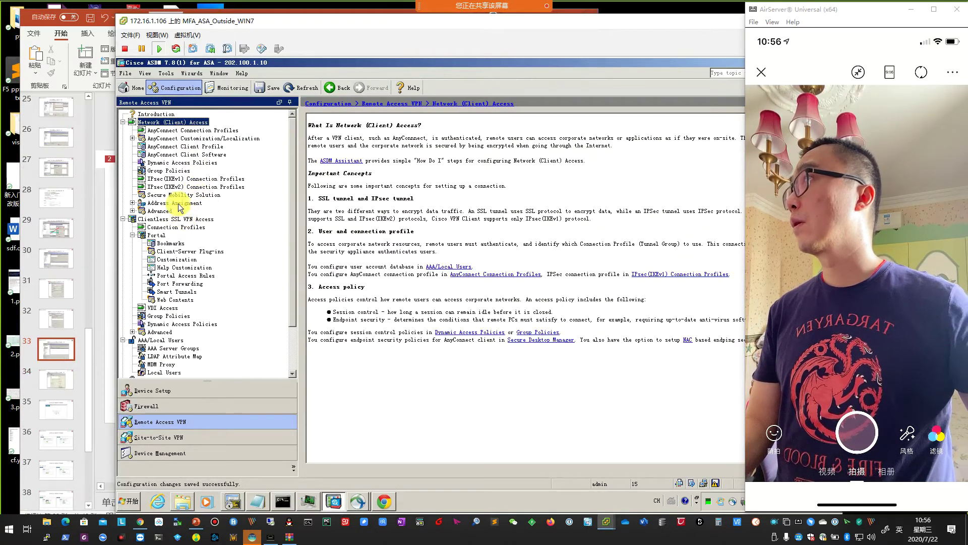
click(189, 147)
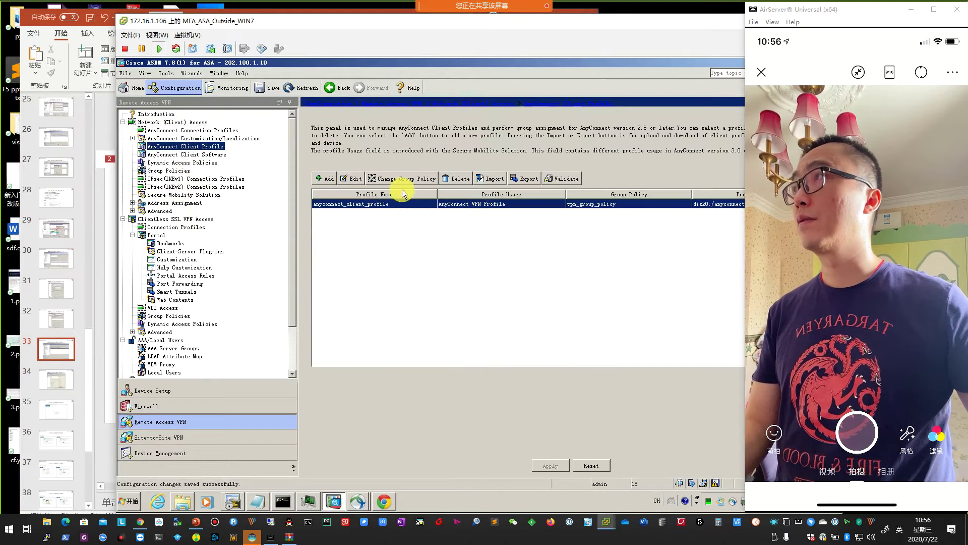
click(353, 178)
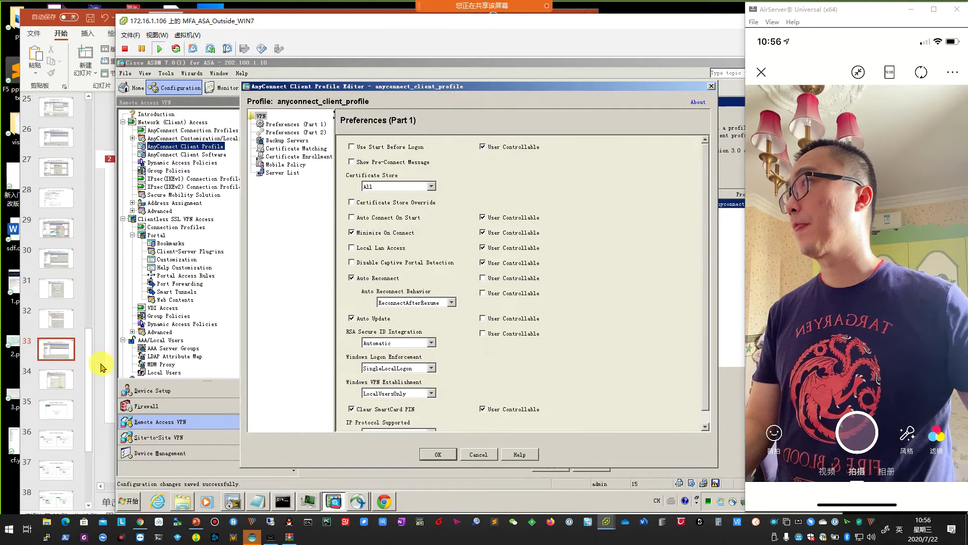
click(103, 368)
scroll(357, 384, down, 1)
click(626, 356)
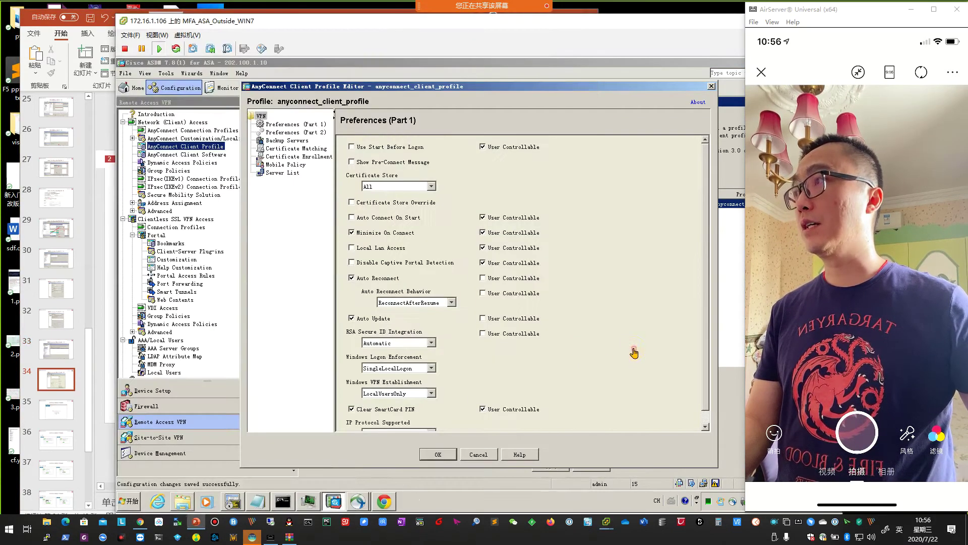
Set the Preferences (Part 2) Authentication Timeout to 60 seconds and send the profile to the ASA.
click(301, 134)
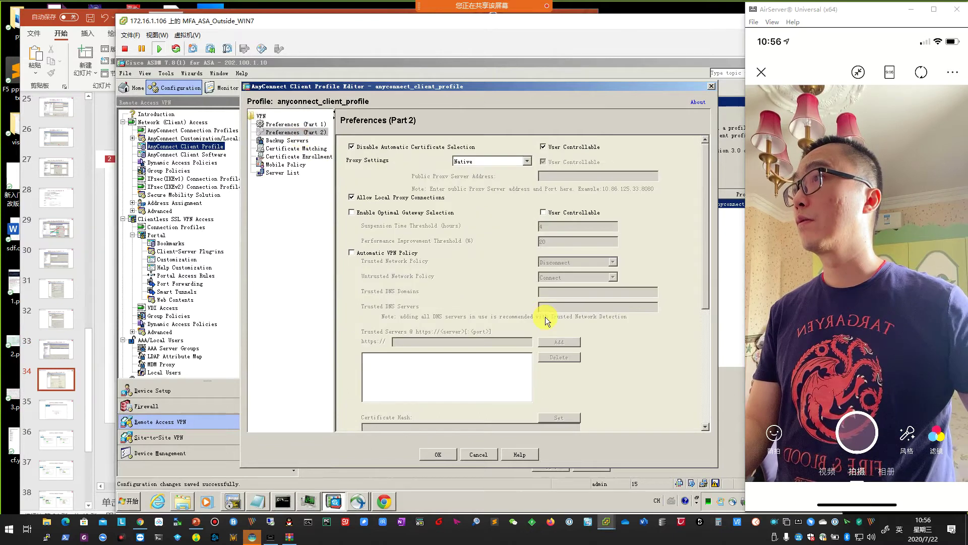
scroll(597, 383, down, 8)
scroll(704, 349, down, 5)
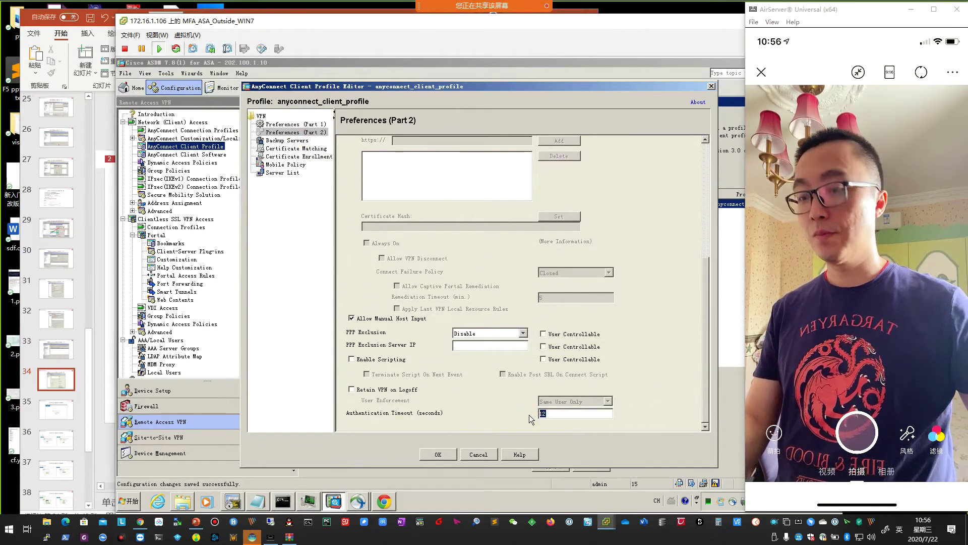
text(60)
click(563, 421)
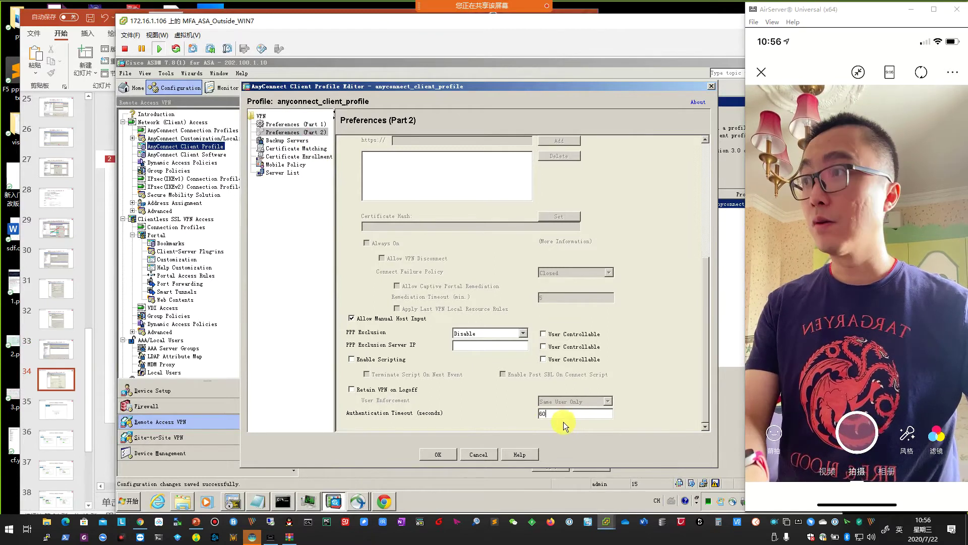
click(437, 453)
click(552, 465)
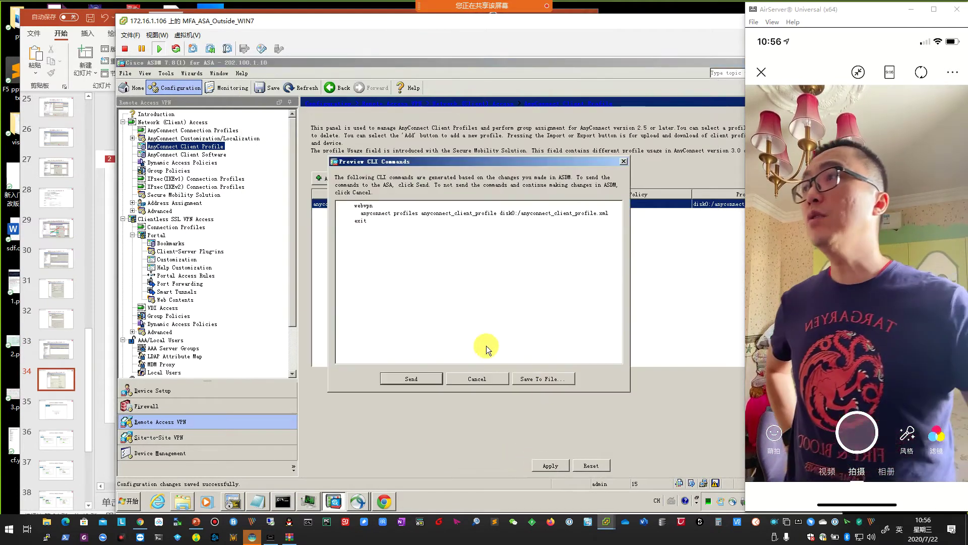
click(411, 378)
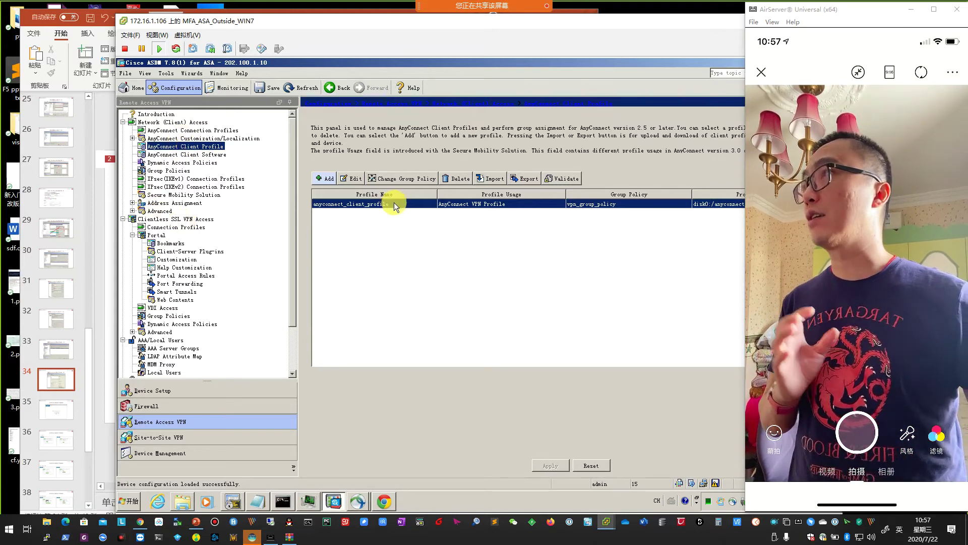
Reopen anyconnect_client_profile to verify the 60-second Authentication Timeout under Preferences (Part 2).
click(354, 178)
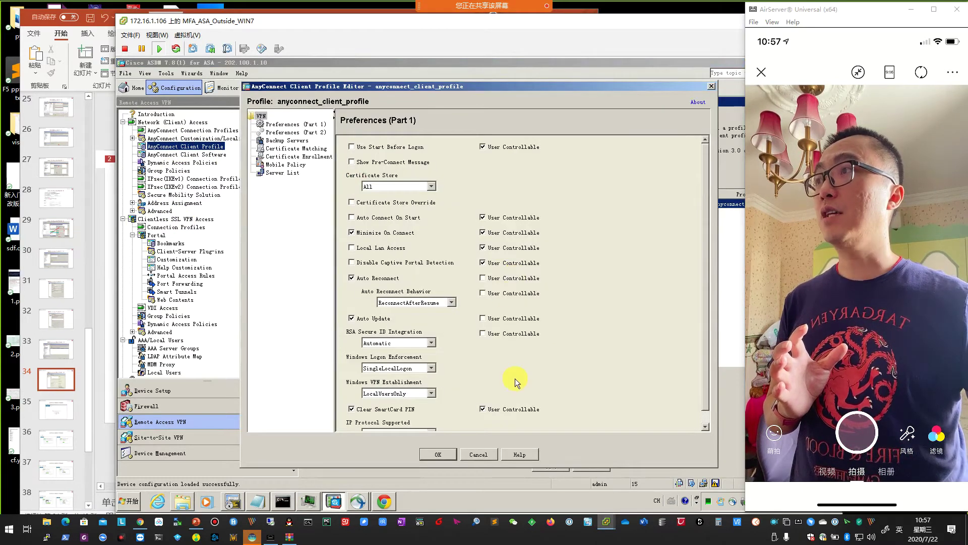
scroll(516, 380, down, 1)
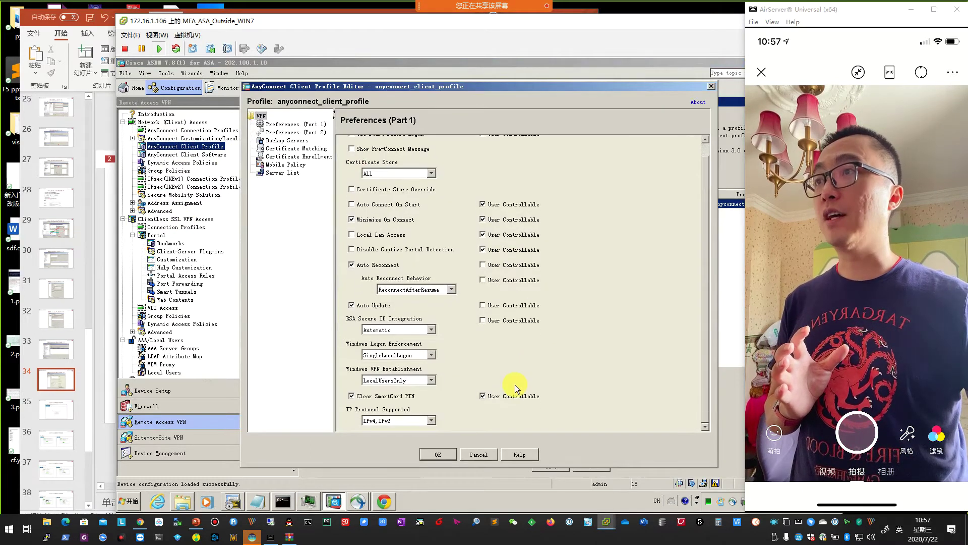
click(297, 132)
scroll(555, 418, down, 15)
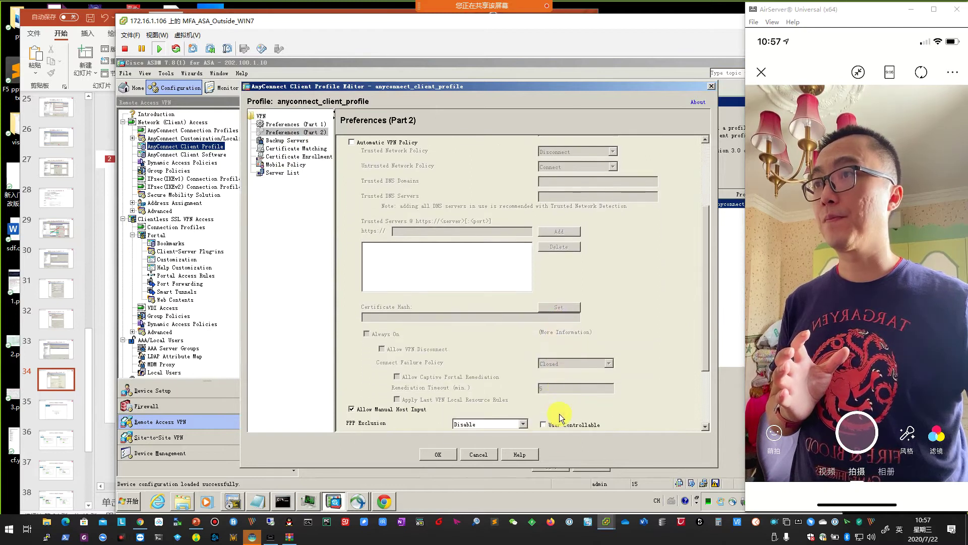
click(445, 456)
Check DefaultWEBVPNGroup's Secondary Authentication settings on the Clientless Connection Profiles page.
click(124, 122)
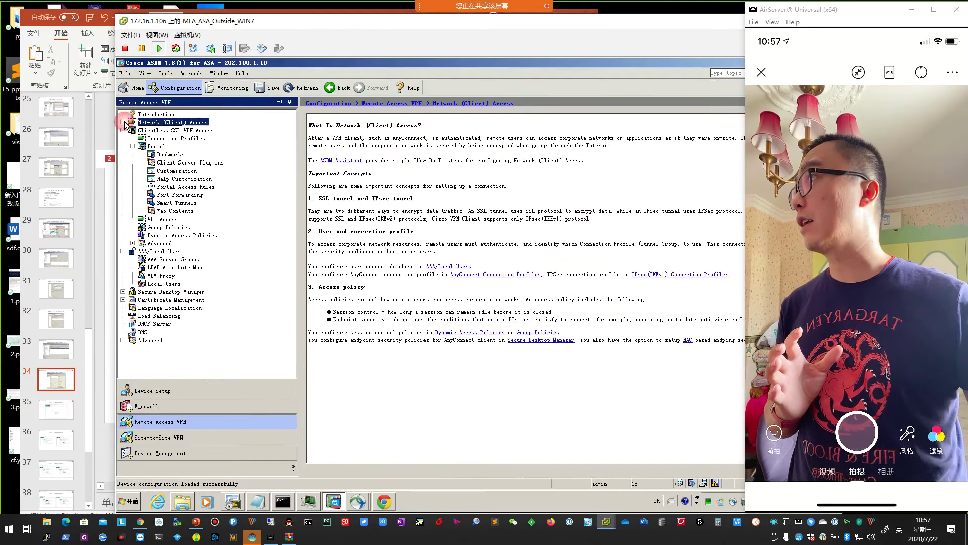
click(170, 139)
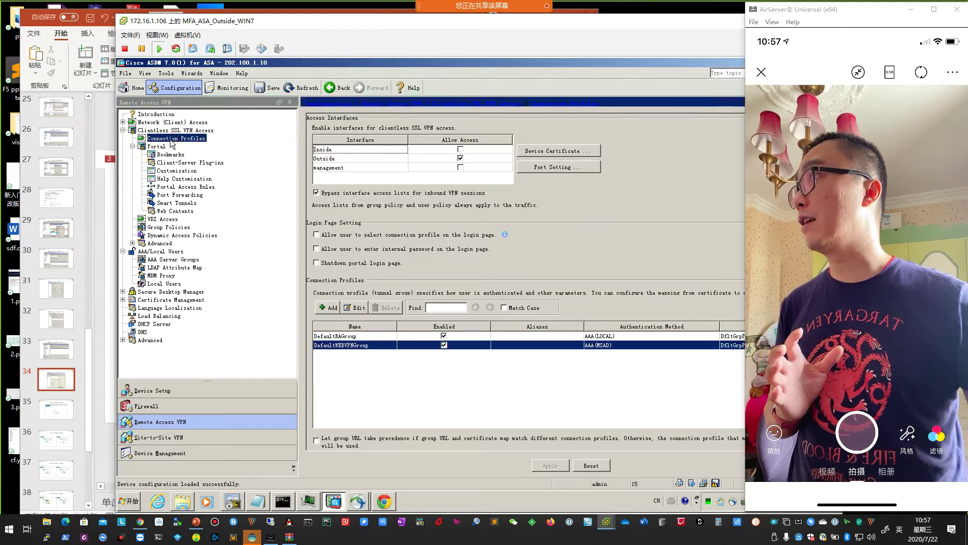
double_click(393, 346)
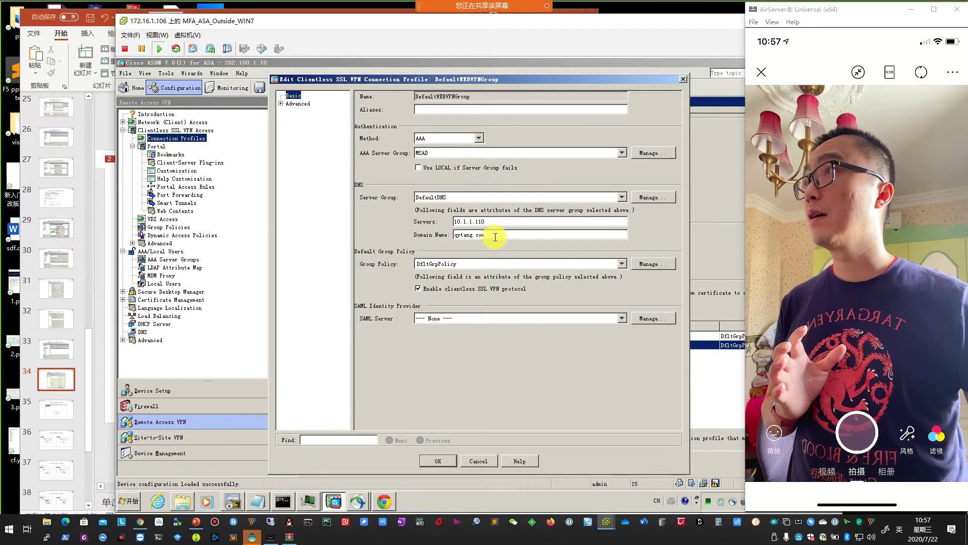
click(280, 104)
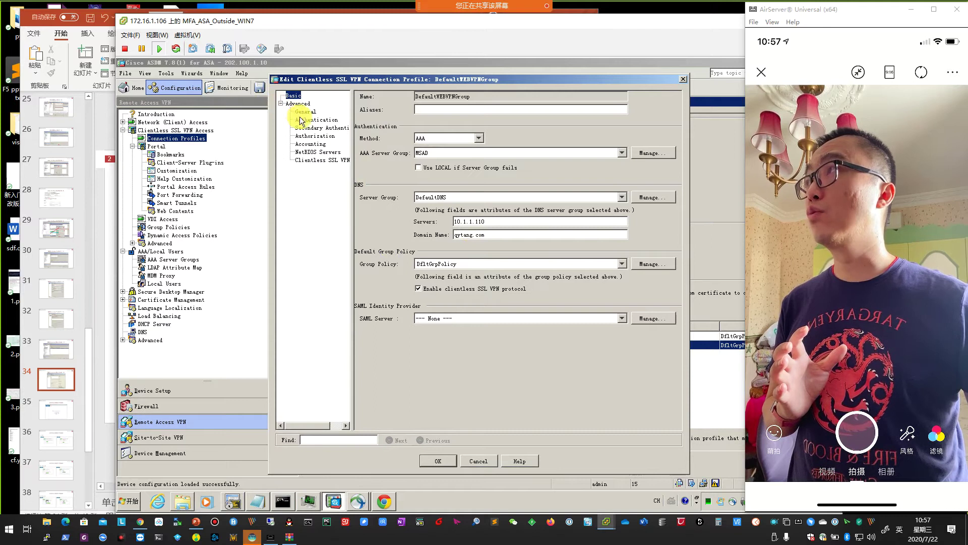
click(314, 129)
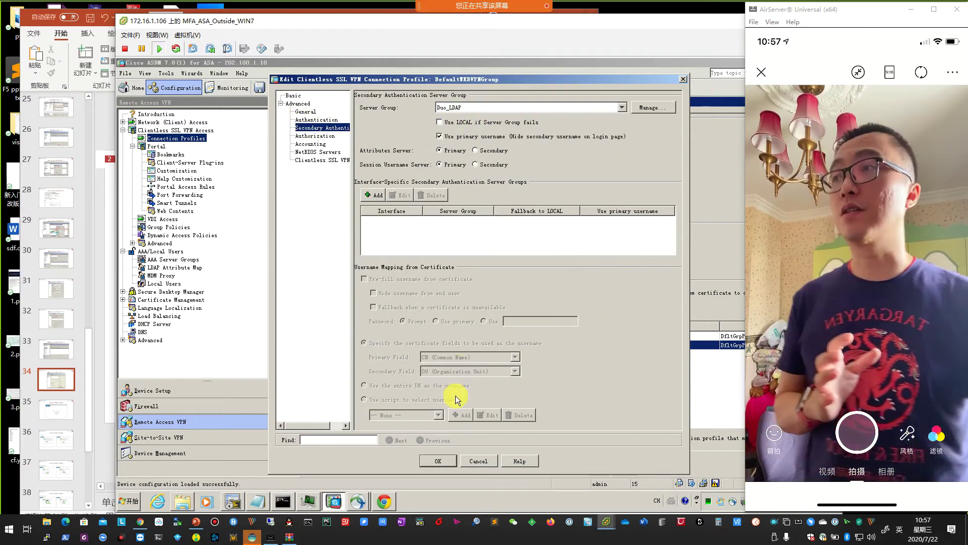
click(442, 462)
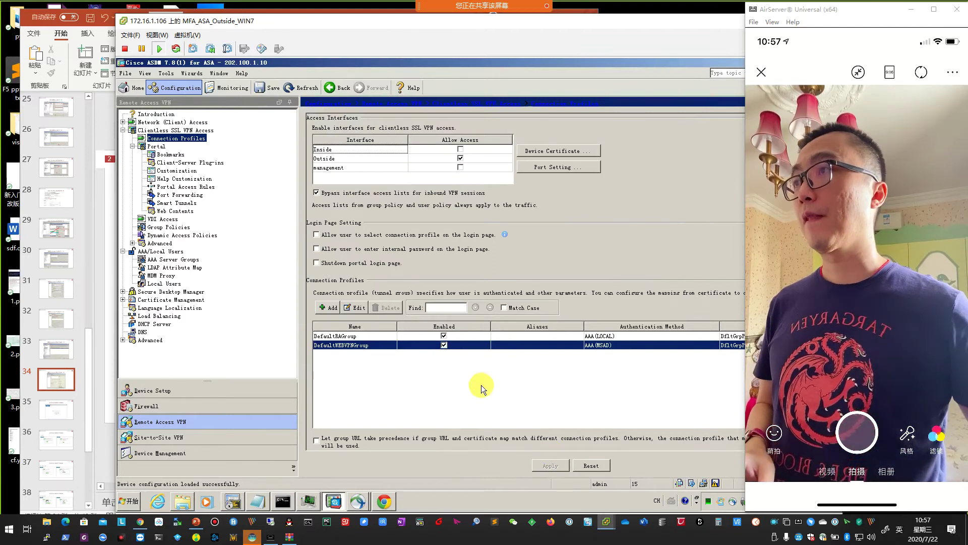
key(alt+Tab)
Log out of the SSL VPN portal from its Chrome tab.
scroll(190, 281, down, 2)
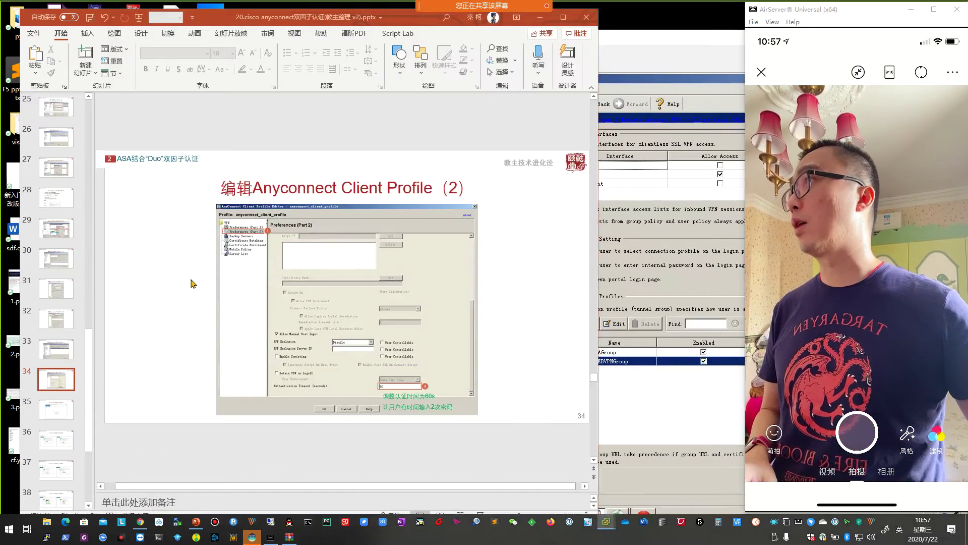
scroll(214, 306, up, 1)
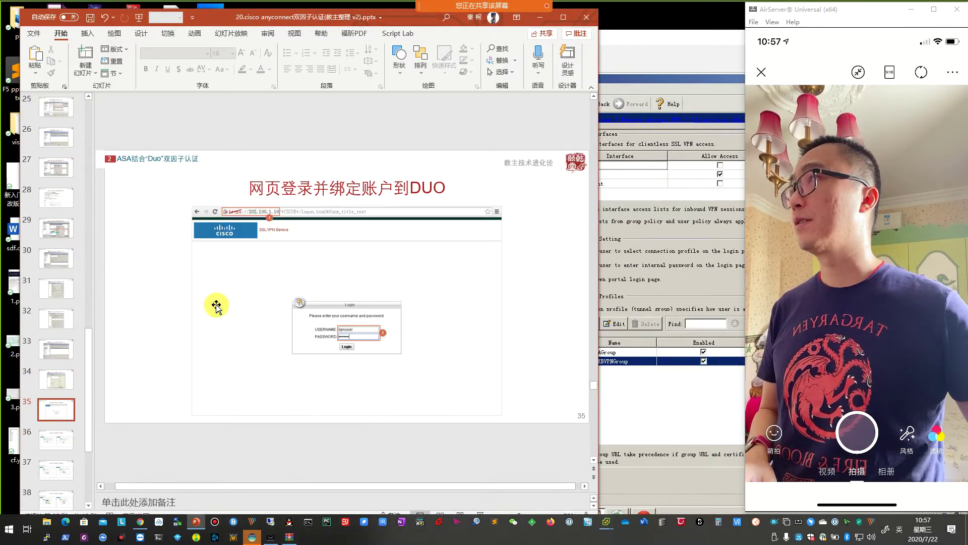
click(659, 39)
double_click(658, 39)
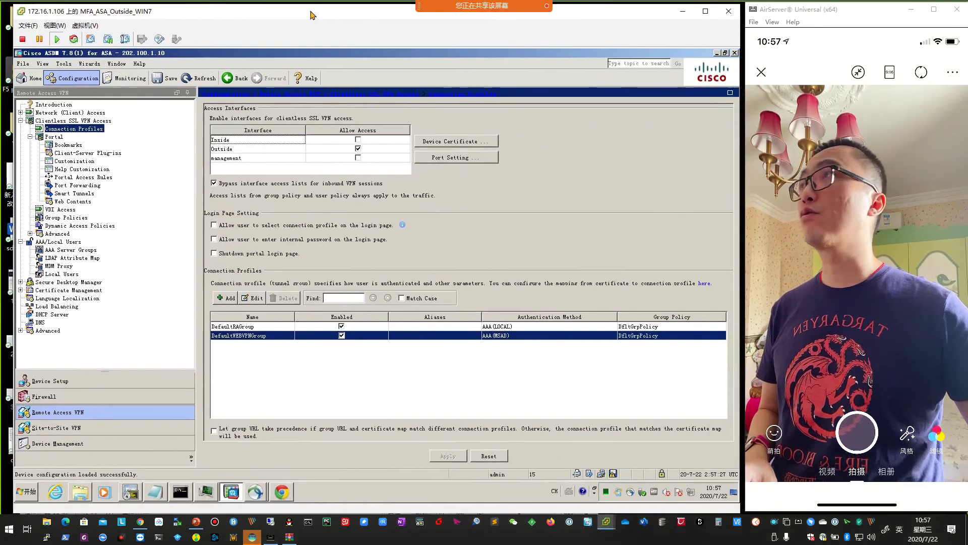
click(272, 494)
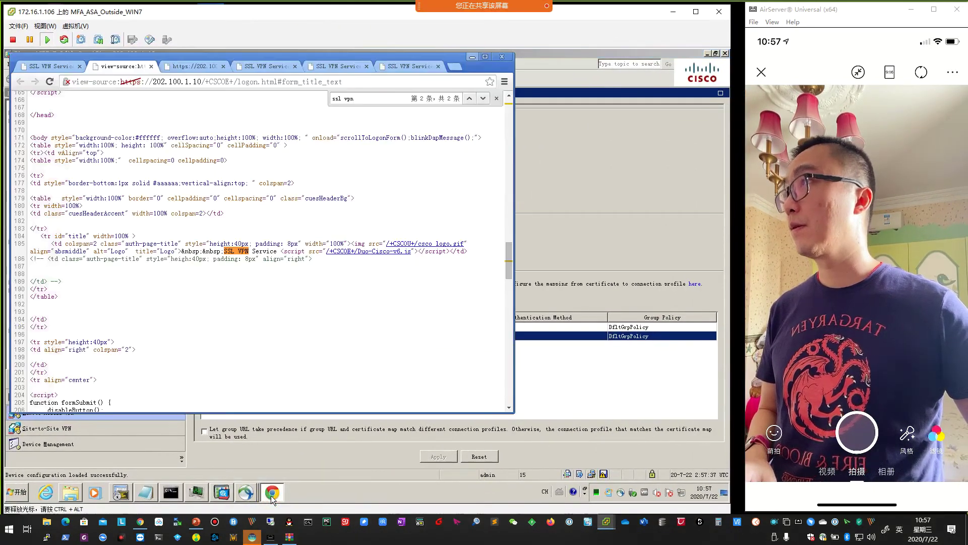
click(151, 67)
click(61, 69)
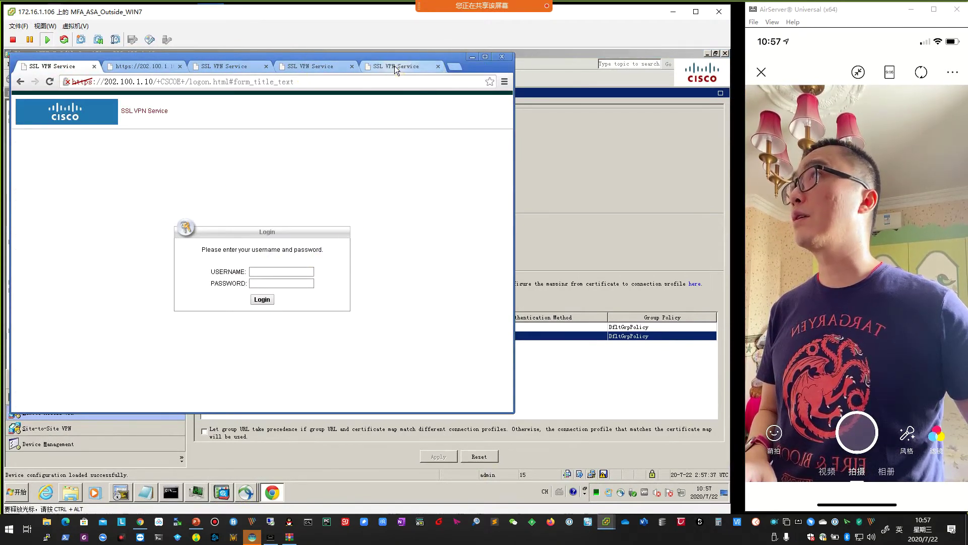
click(394, 65)
click(341, 69)
click(244, 67)
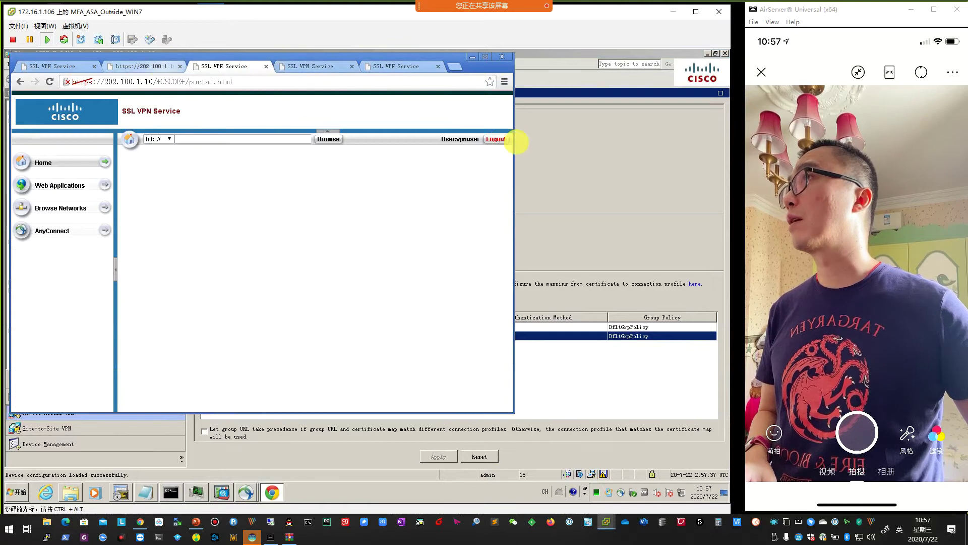
click(496, 139)
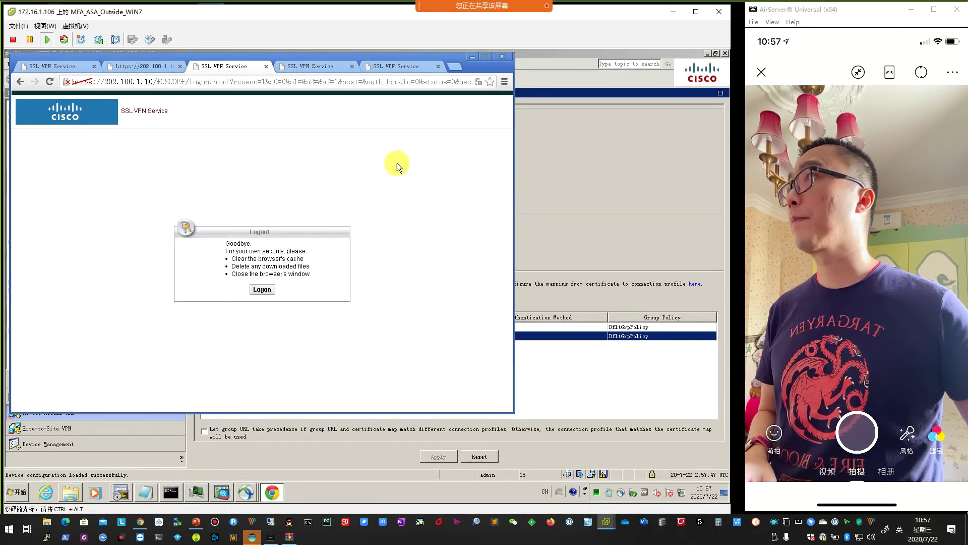
click(503, 56)
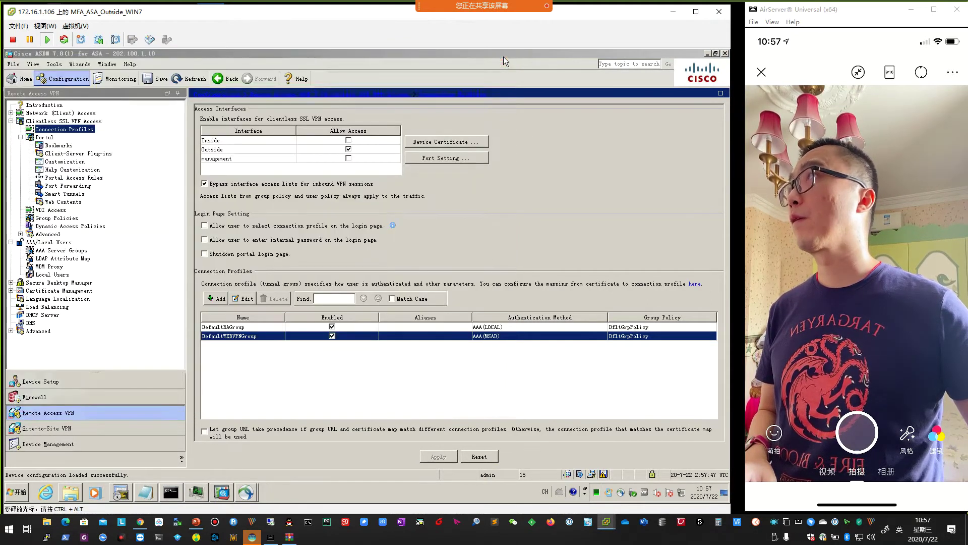
click(16, 491)
click(66, 263)
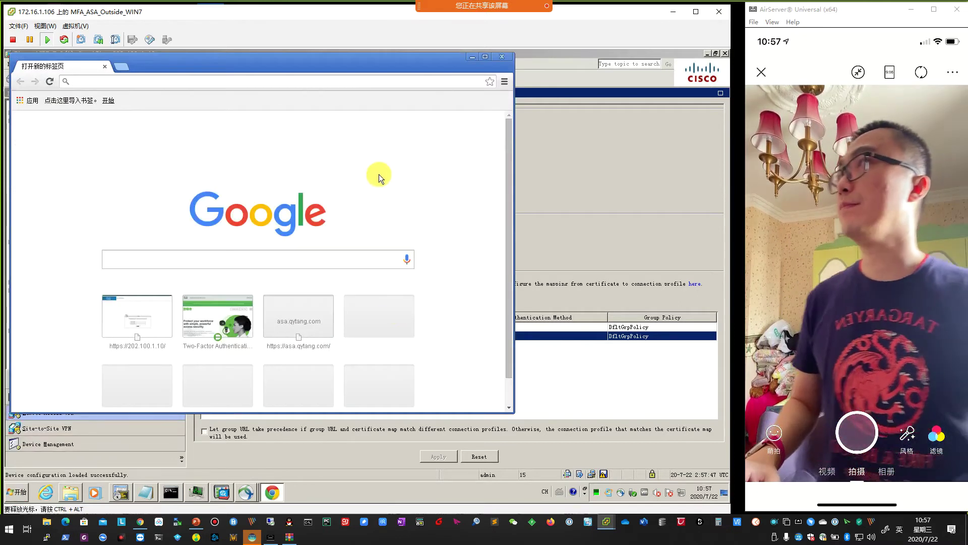
drag(355, 60, 458, 64)
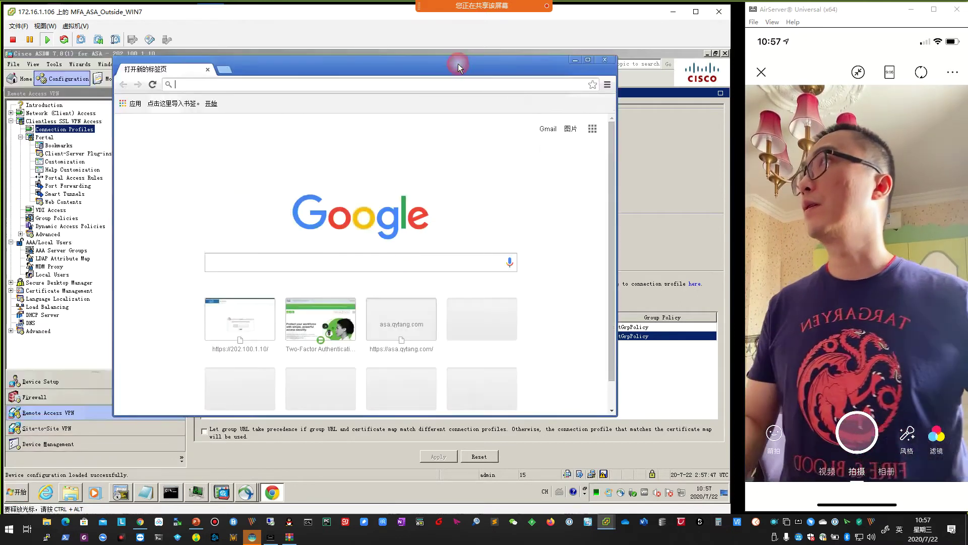
click(213, 85)
text(h)
key(Return)
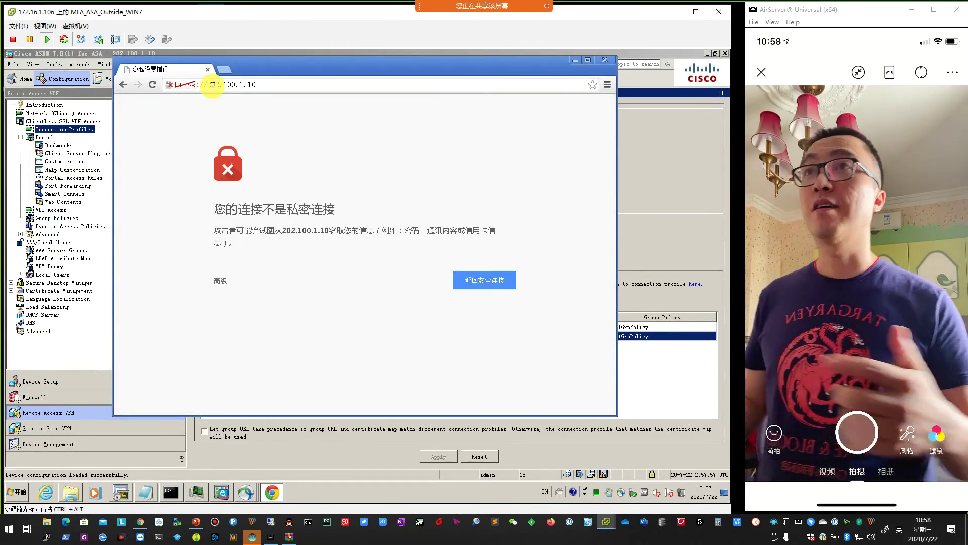
Proceed past the certificate warning to the SSL VPN login page showing a 2nd Password field.
click(220, 282)
click(275, 353)
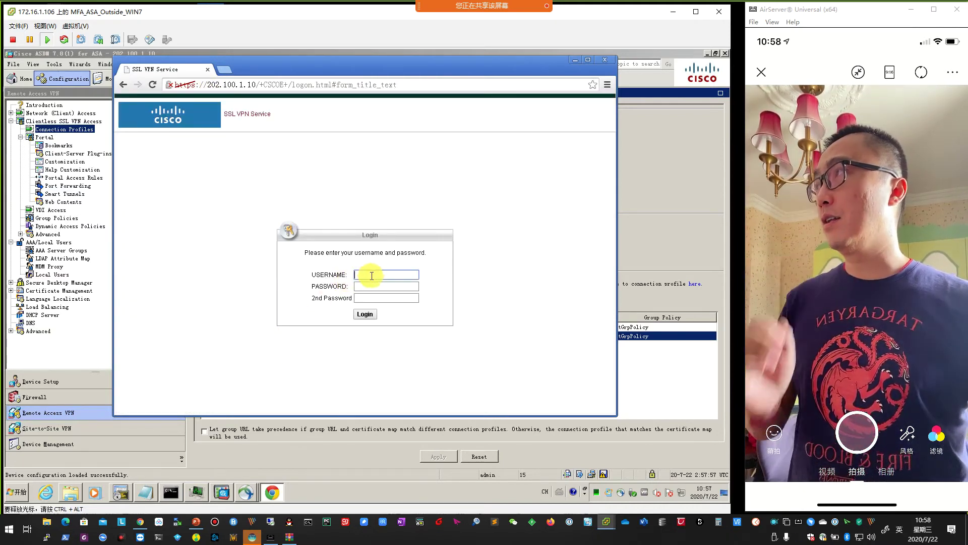
click(313, 219)
click(154, 84)
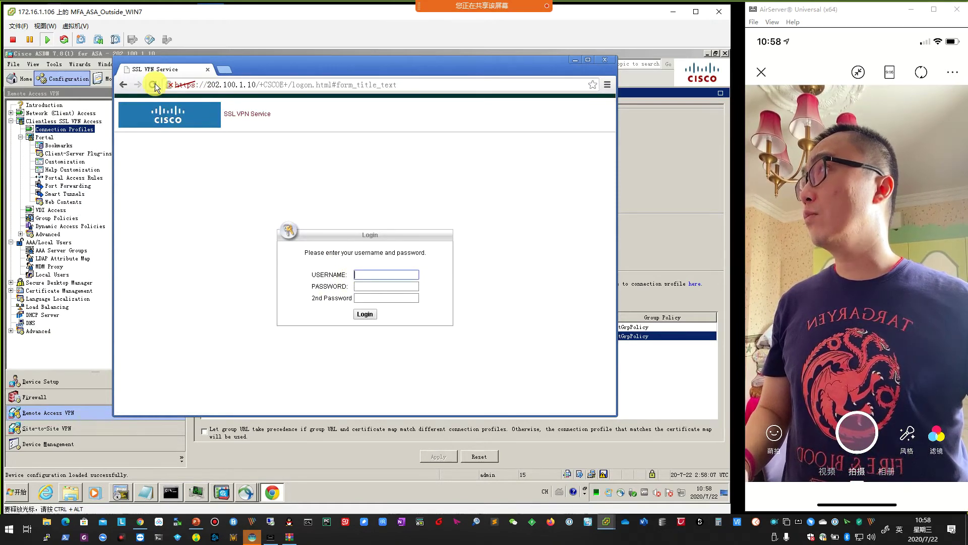
click(605, 60)
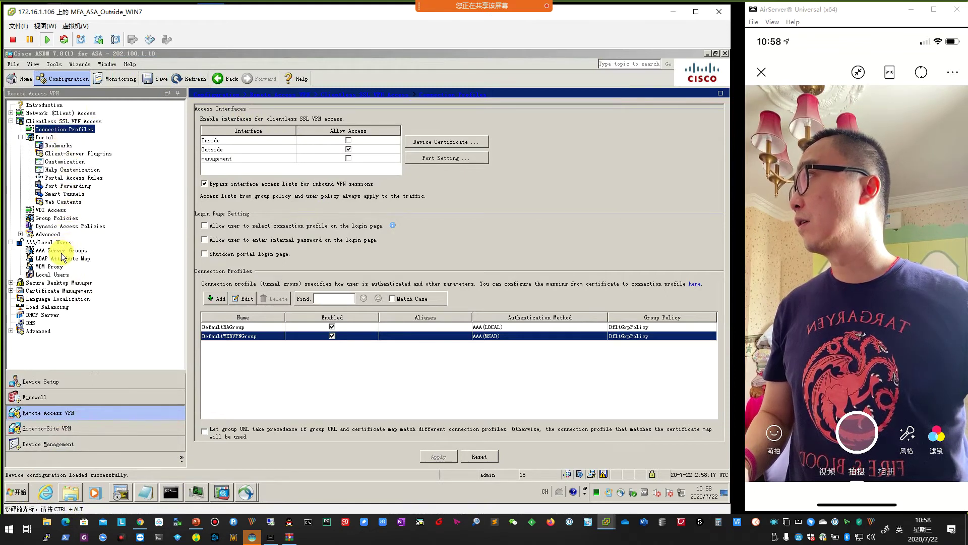
Review DefaultWEBVPNGroup's Duo_LDAP secondary authentication in the Advanced settings.
click(245, 298)
click(169, 94)
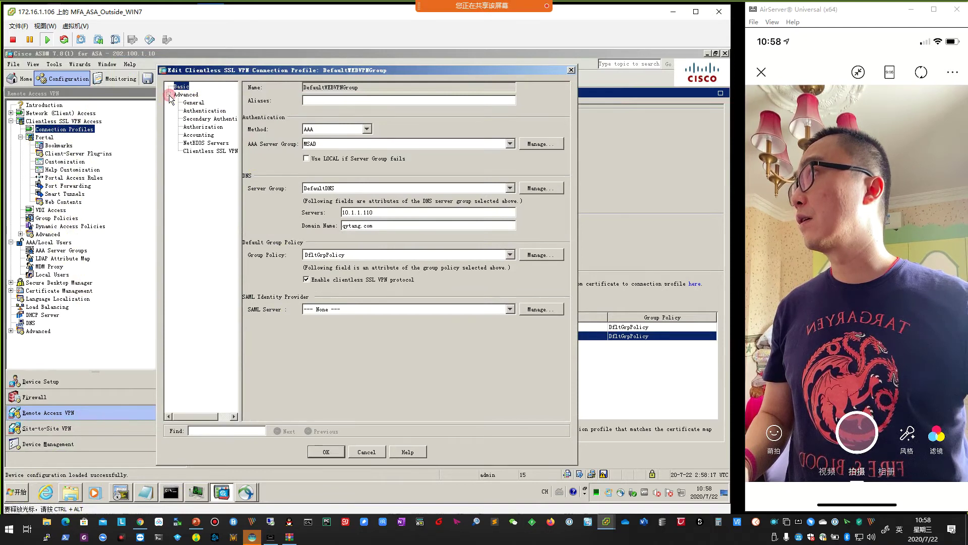
click(200, 119)
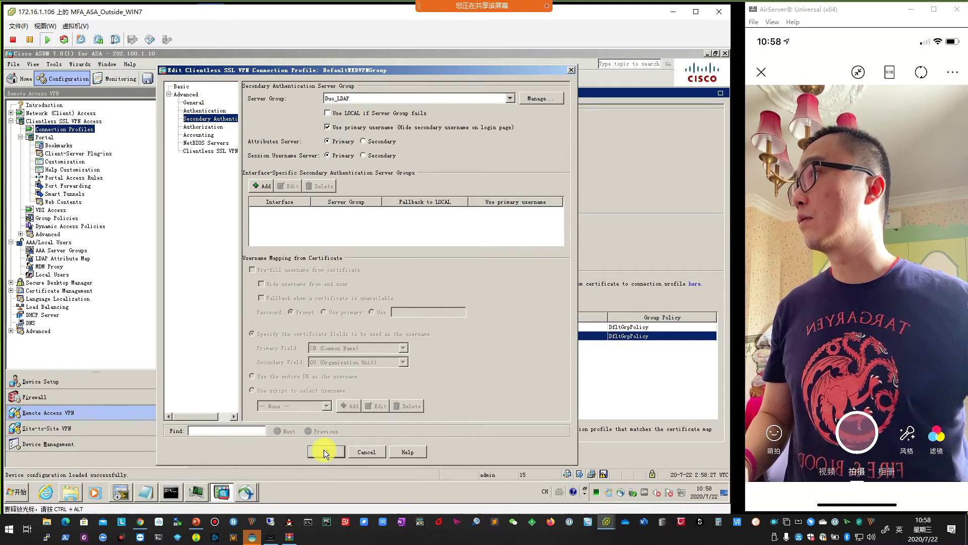
click(325, 451)
Show the AnyConnect Connection Profiles page and consult the PowerPoint slides.
click(47, 114)
double_click(46, 115)
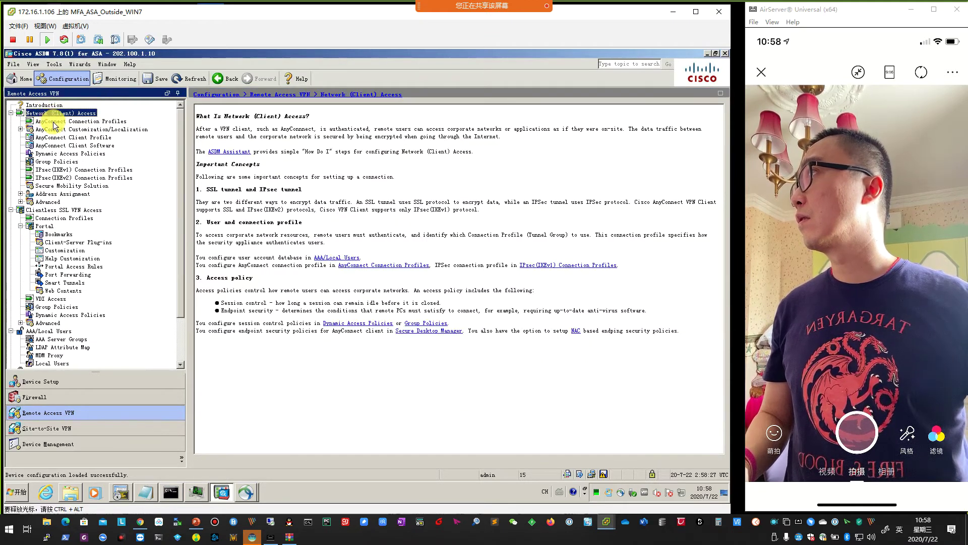
click(55, 123)
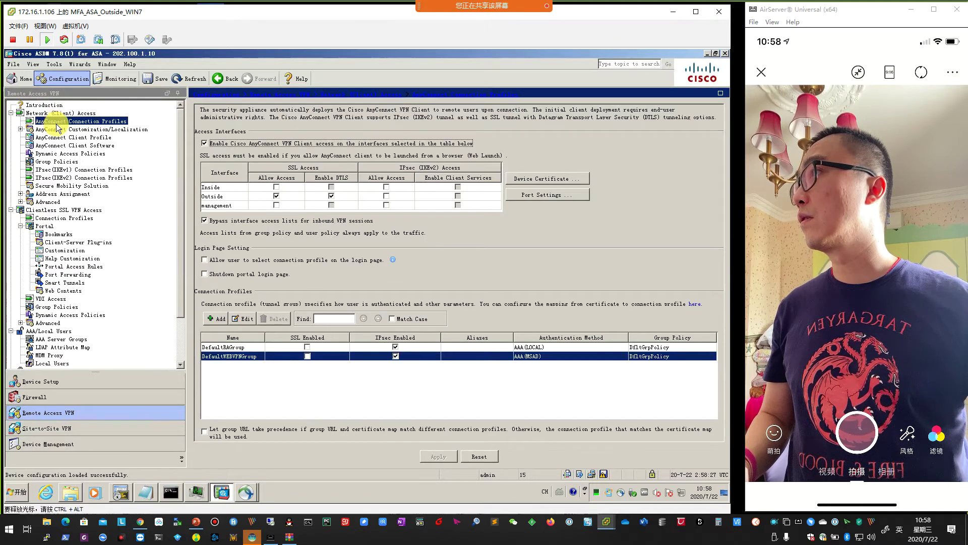
drag(186, 5, 539, 28)
click(192, 302)
scroll(192, 303, up, 2)
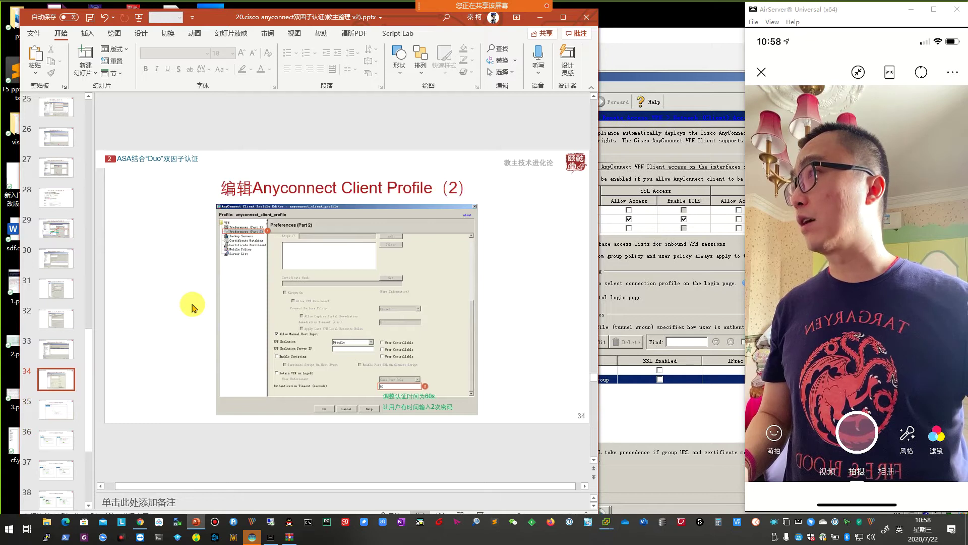
scroll(192, 306, up, 1)
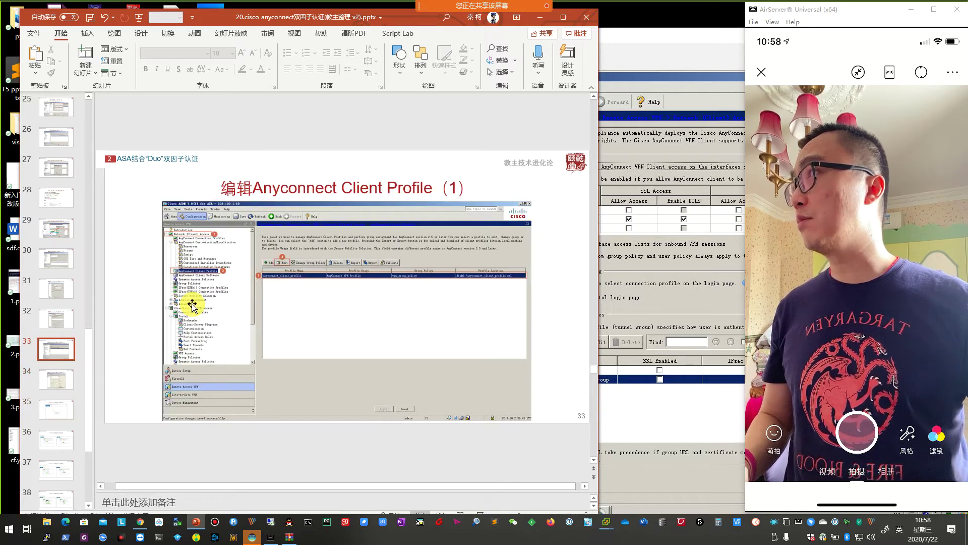
scroll(192, 304, up, 1)
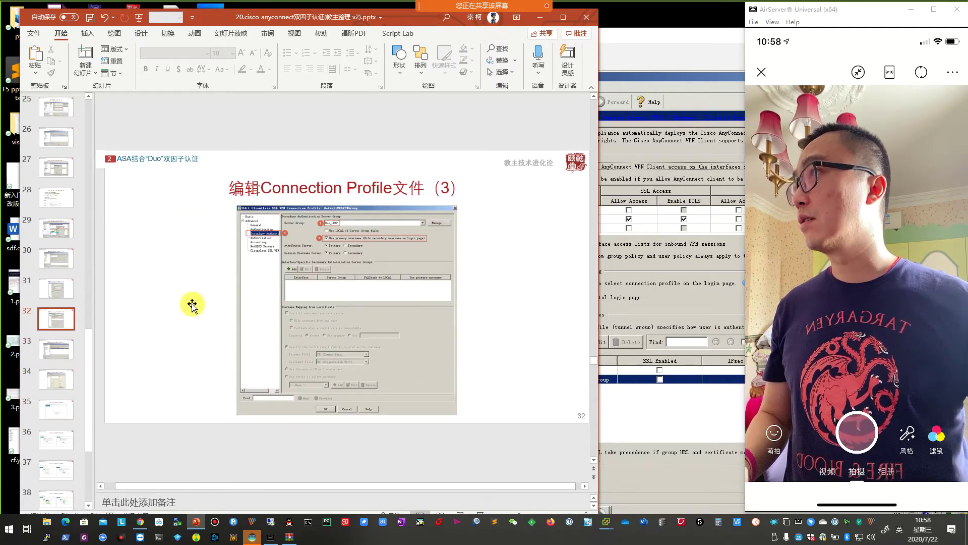
scroll(193, 304, down, 1)
click(680, 310)
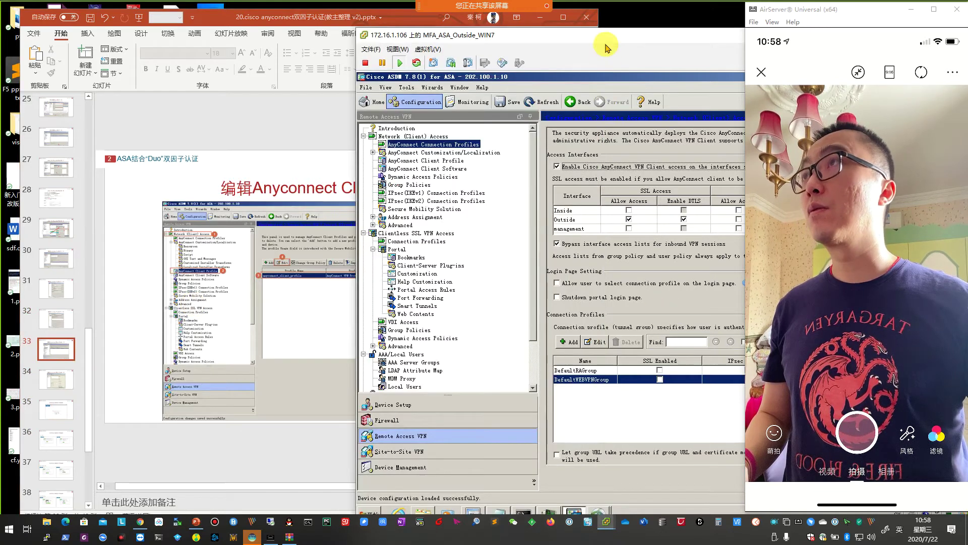
Confirm DefaultWEBVPNGroup's Secondary Authentication shows Duo_LDAP with primary username, then launch Internet Explorer.
double_click(605, 44)
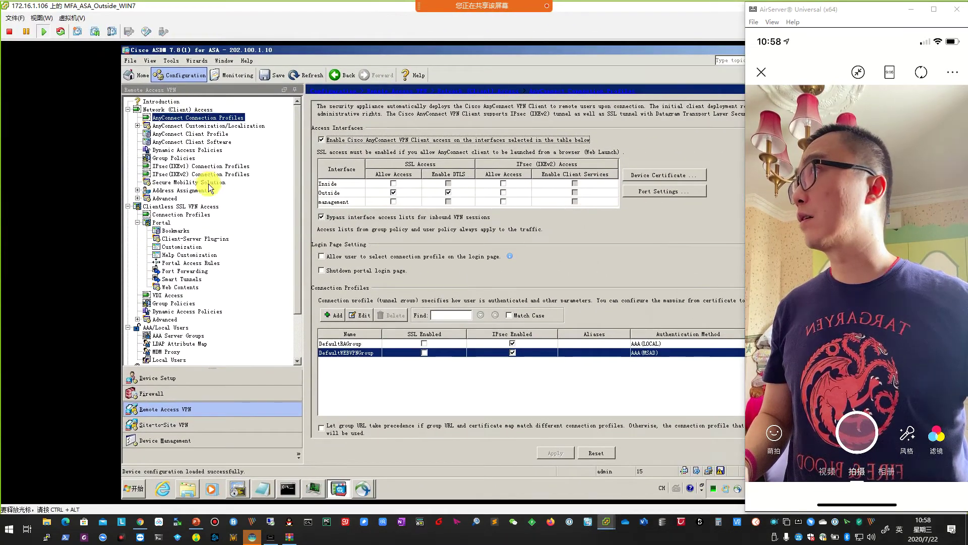
click(193, 215)
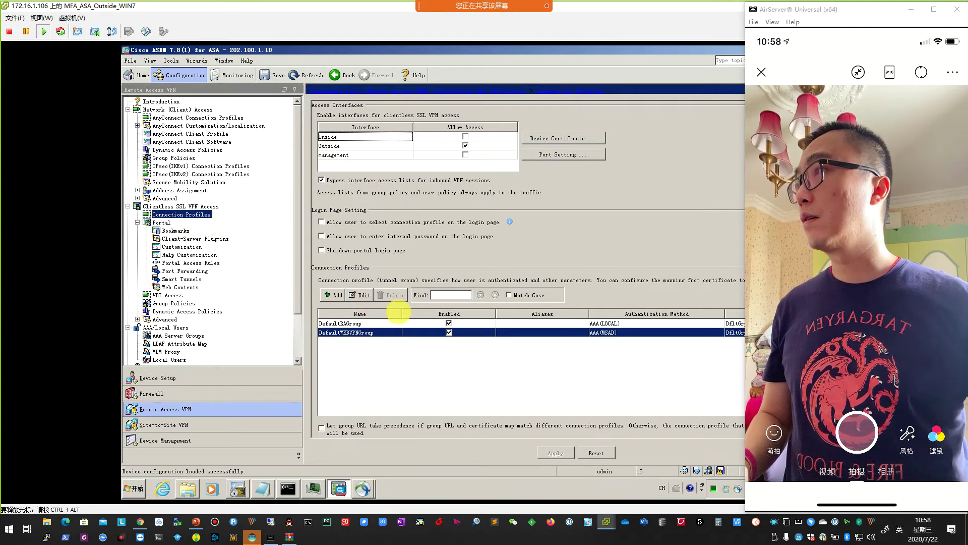
click(359, 295)
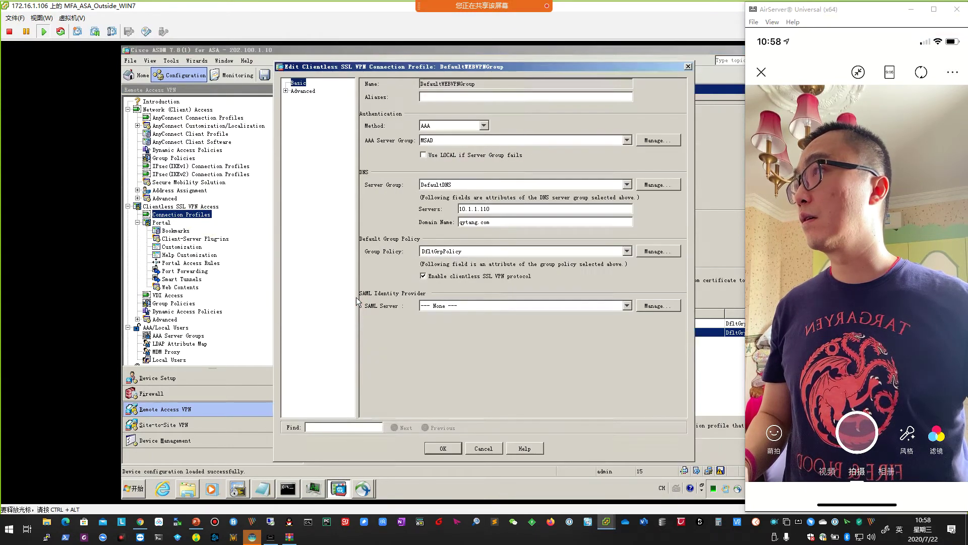
click(297, 92)
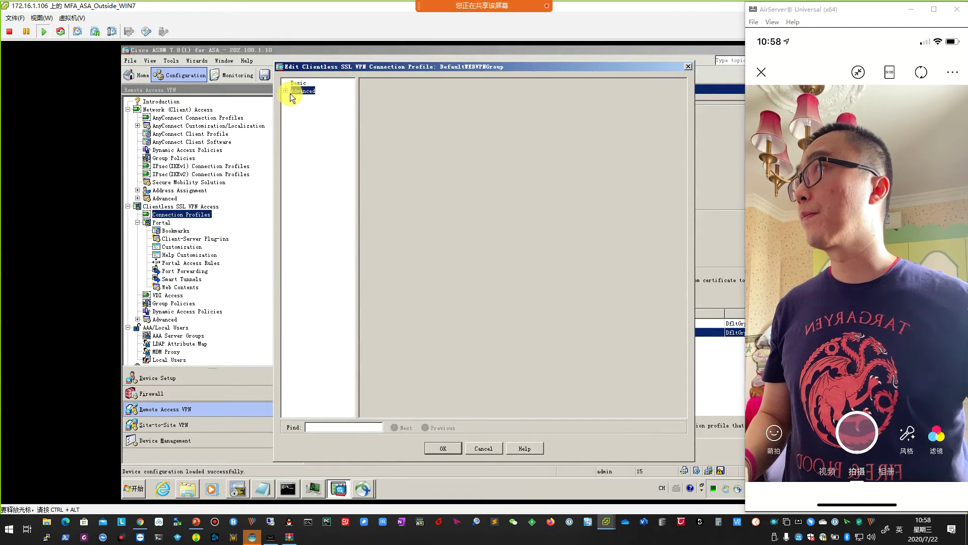
click(286, 91)
click(317, 115)
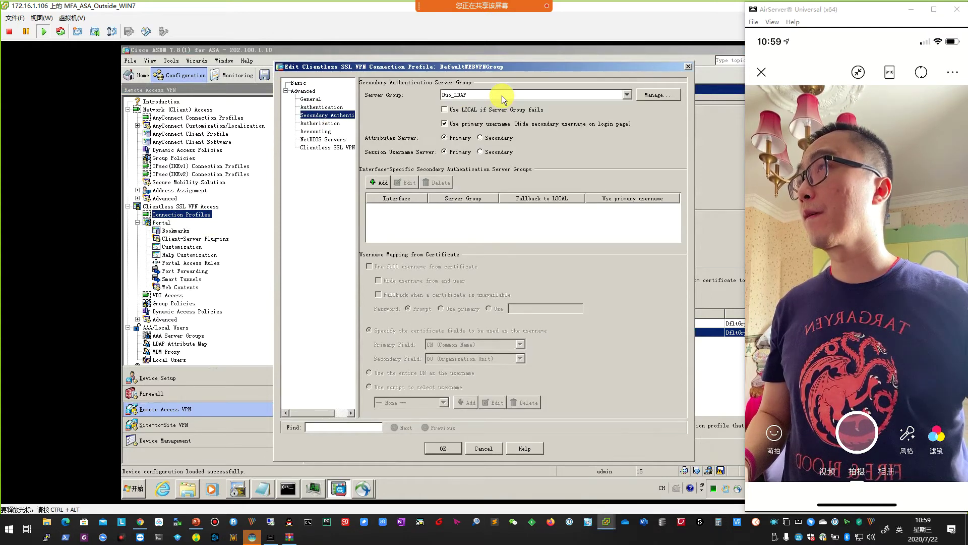
click(443, 448)
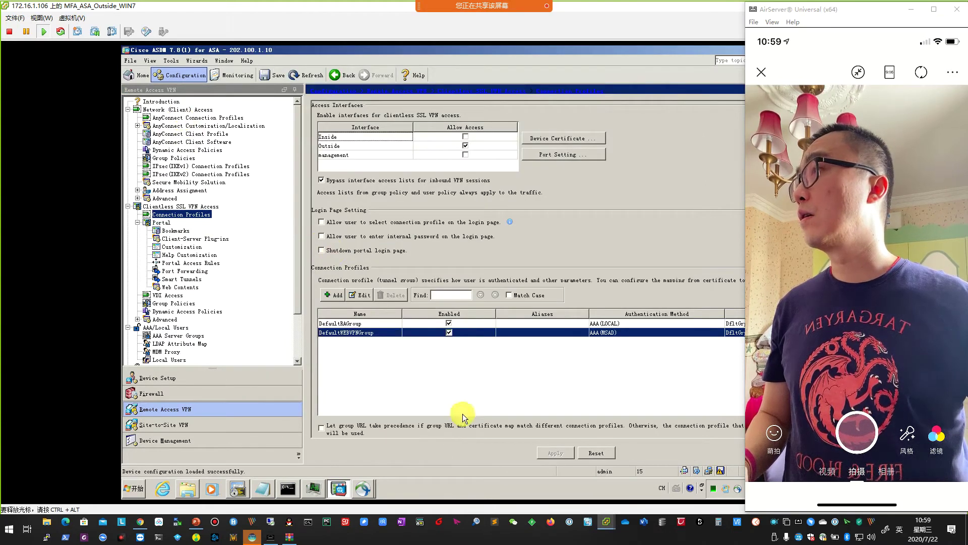
click(162, 488)
click(289, 62)
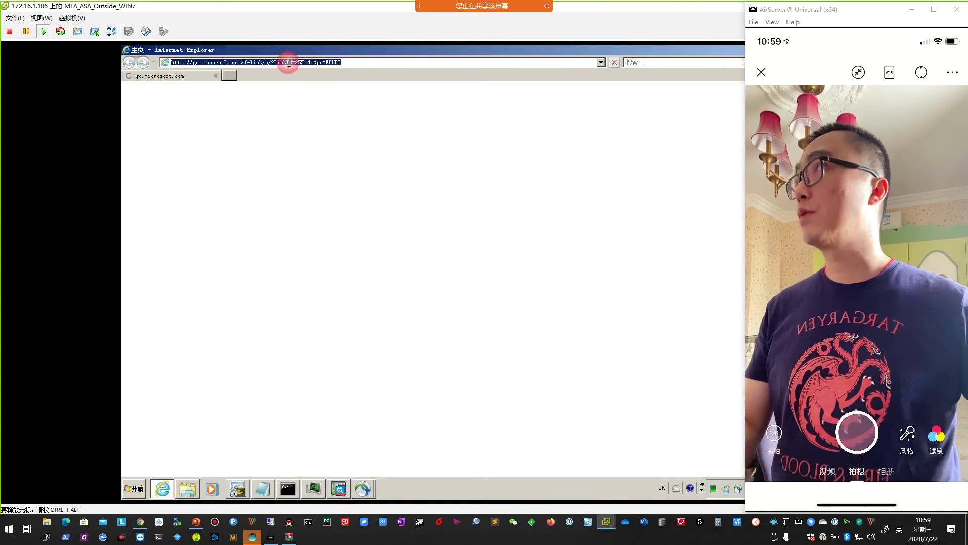
text(https://202.100.1.10)
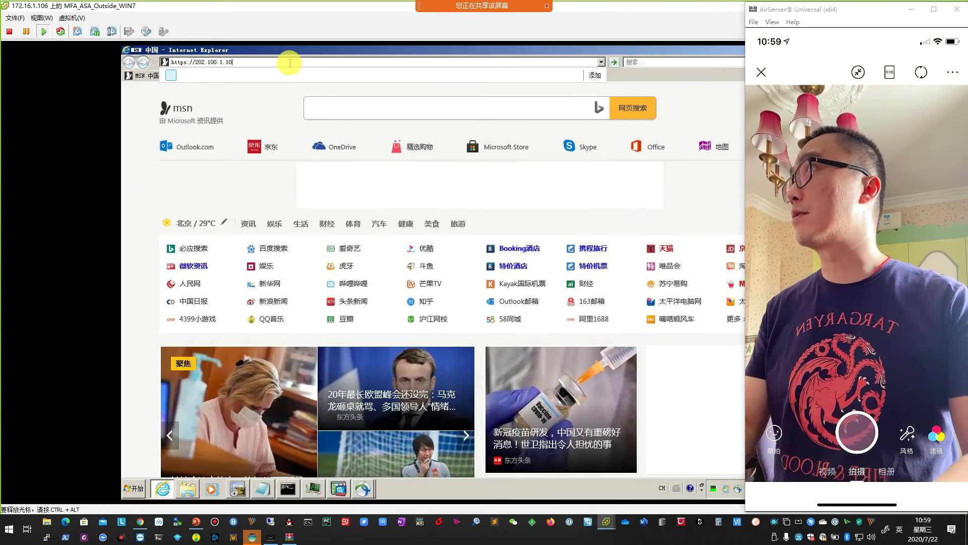
key(Return)
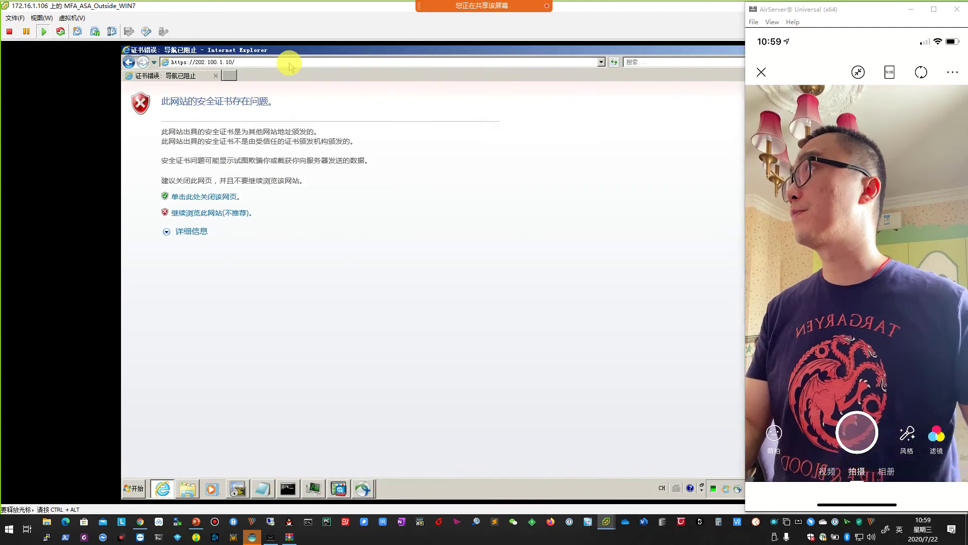
click(227, 213)
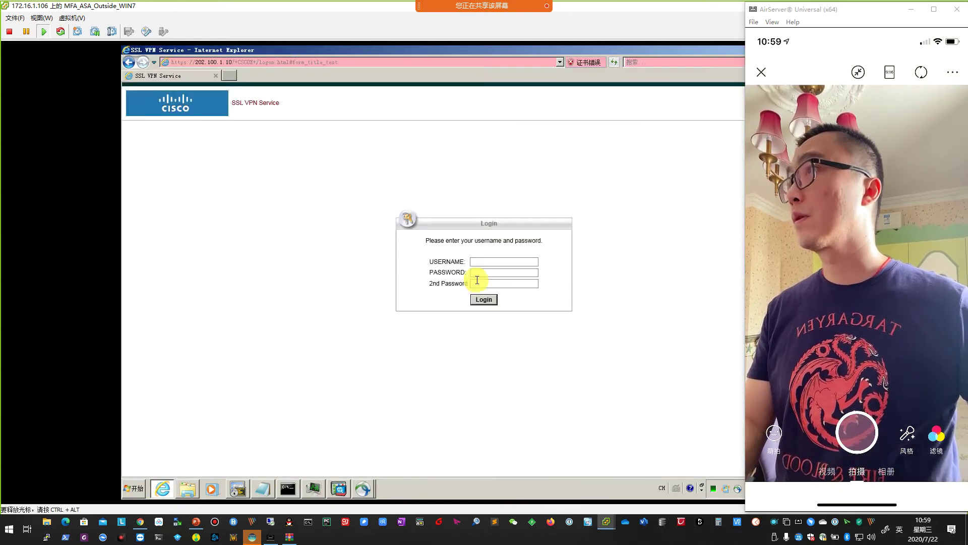
click(483, 262)
text(vpnCis)
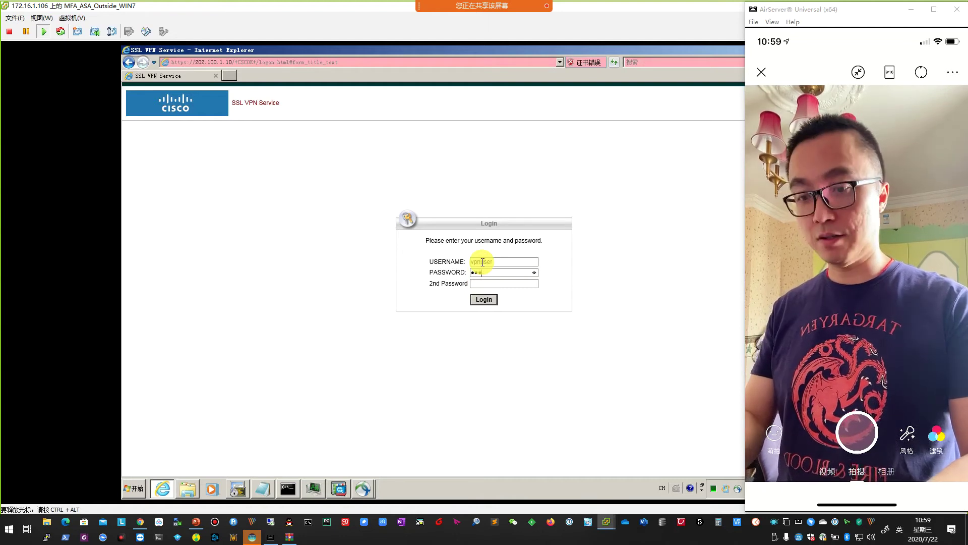
text(c01)
click(485, 299)
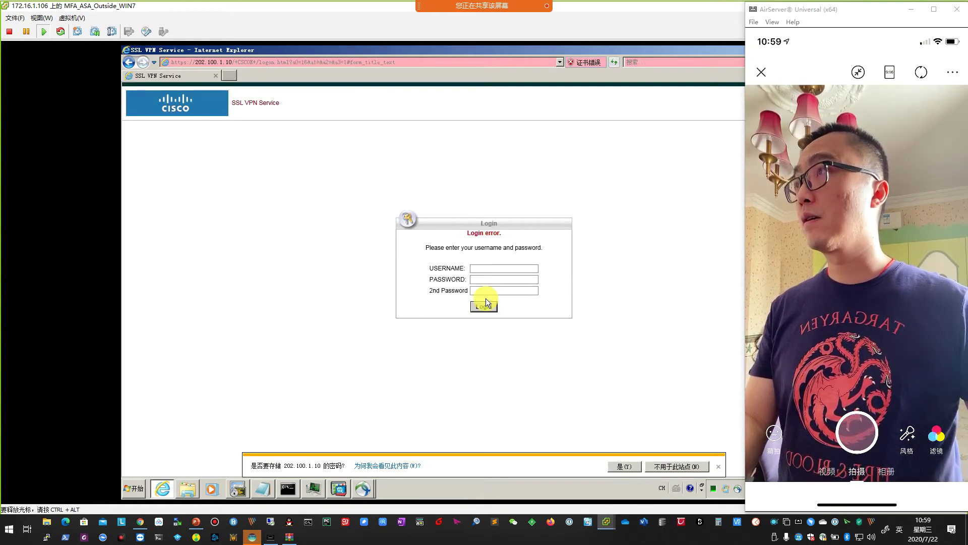
Inspect the failed-login prompt, then bring the Duo application page forward.
drag(444, 247, 534, 251)
click(533, 251)
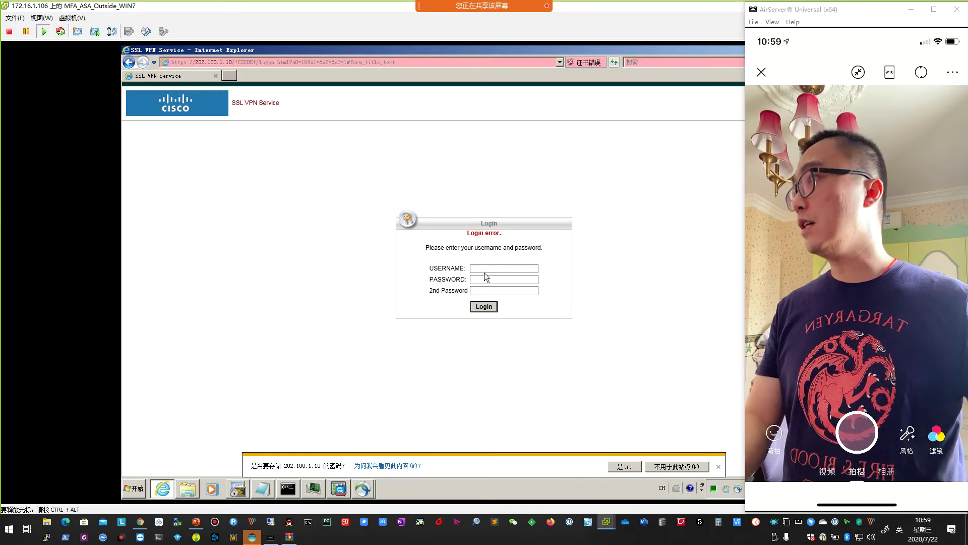
click(140, 521)
click(516, 305)
Scroll the Duo enrolment slides from 33 to 38, then bring the Duo ASA SSL VPN page forward.
click(196, 521)
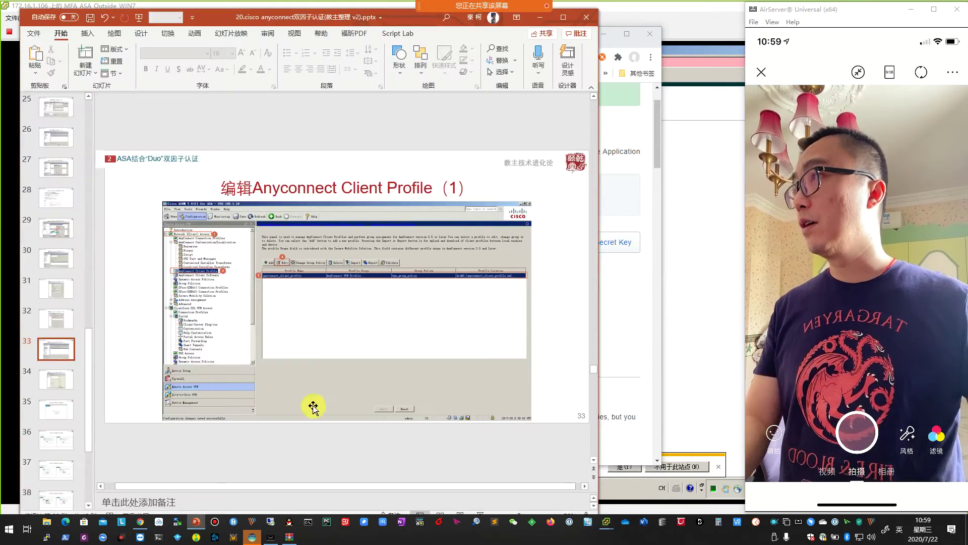
scroll(357, 373, down, 1)
scroll(357, 373, down, 2)
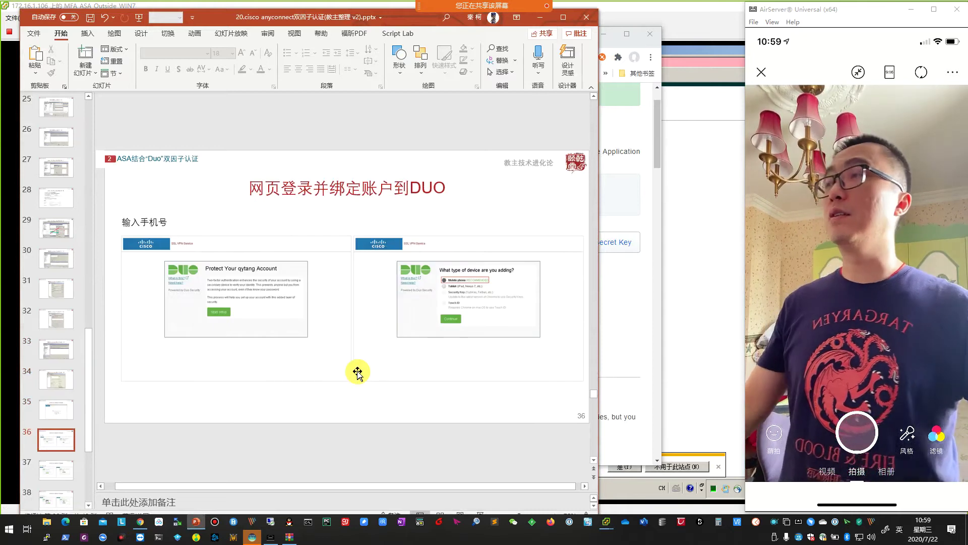
scroll(357, 373, up, 1)
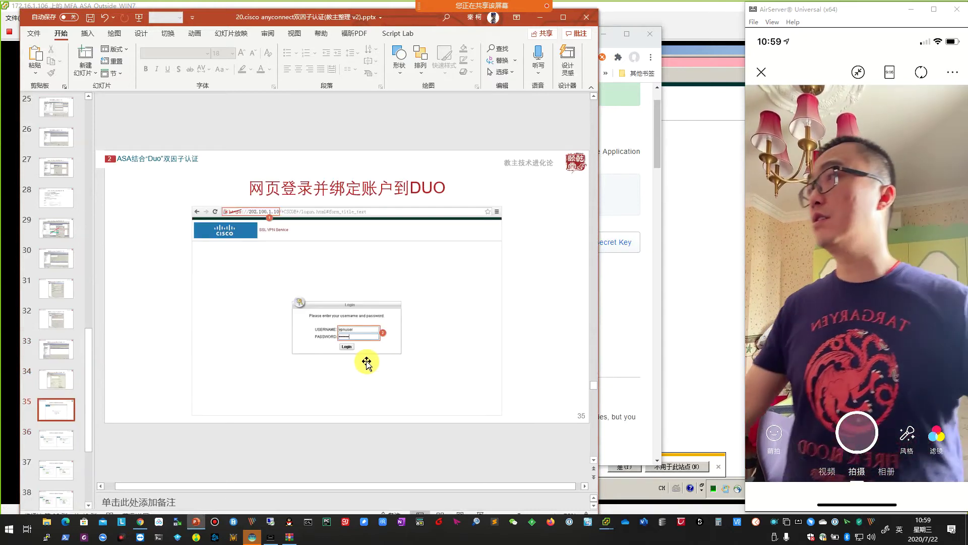
scroll(372, 361, down, 1)
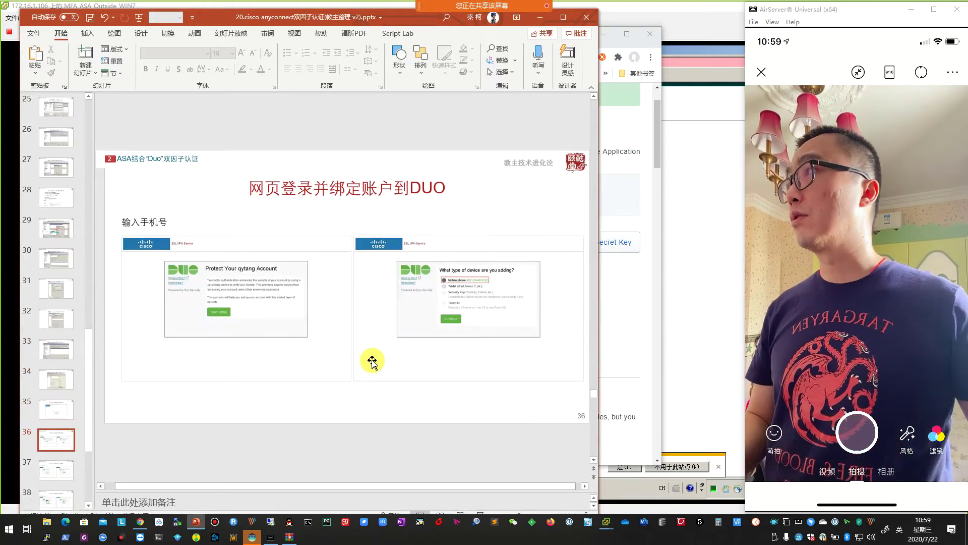
scroll(372, 361, up, 1)
scroll(341, 358, down, 1)
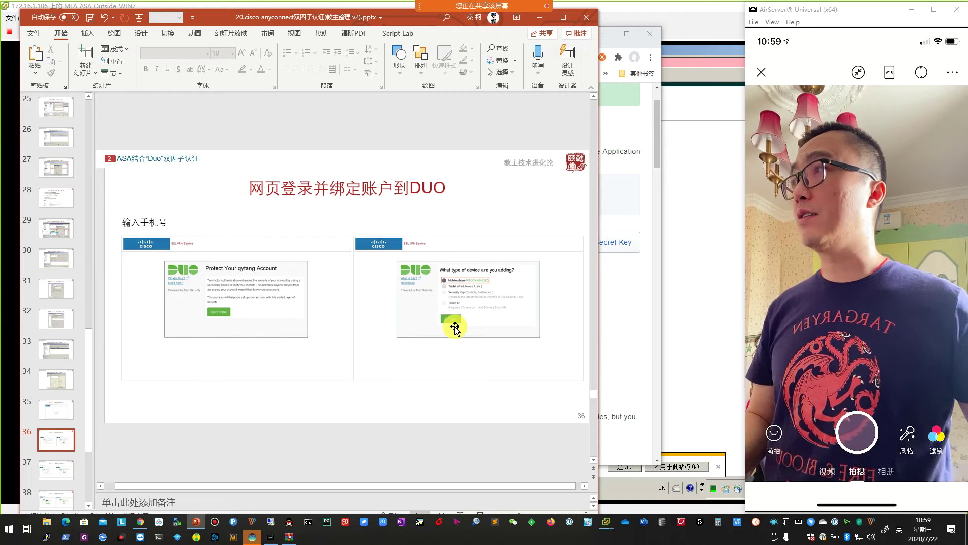
scroll(455, 328, down, 1)
scroll(459, 321, down, 1)
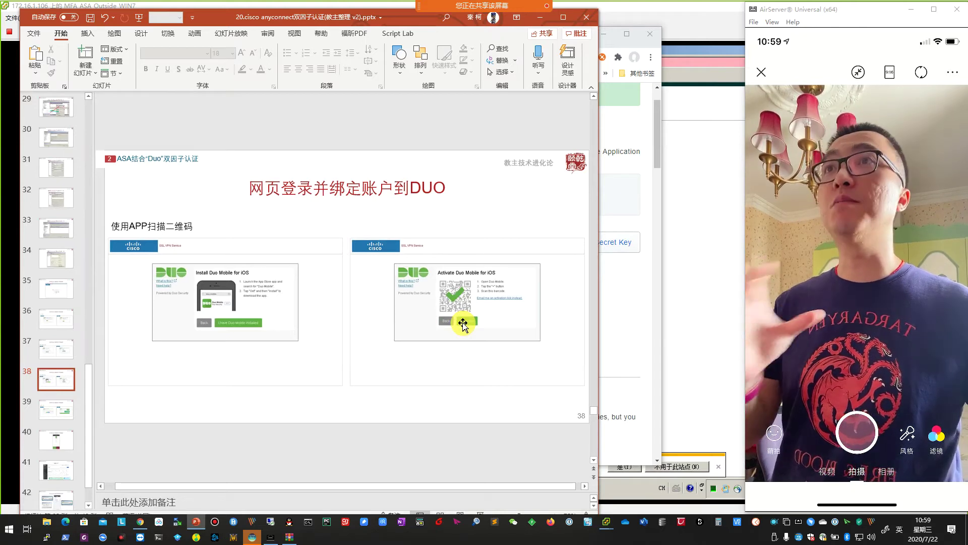
click(627, 320)
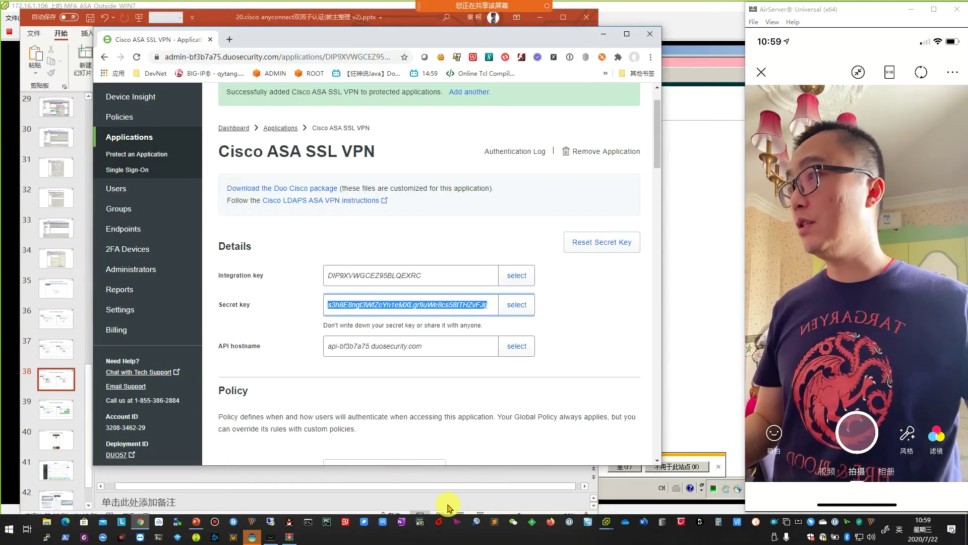
Close Internet Explorer's failed SSL VPN login page to return to ASDM's Connection Profiles.
click(606, 522)
click(618, 481)
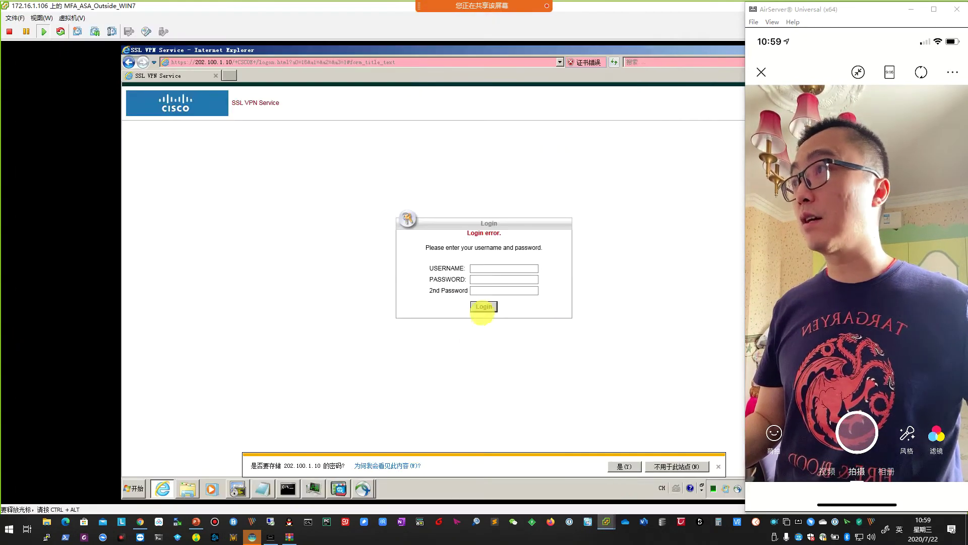
click(493, 291)
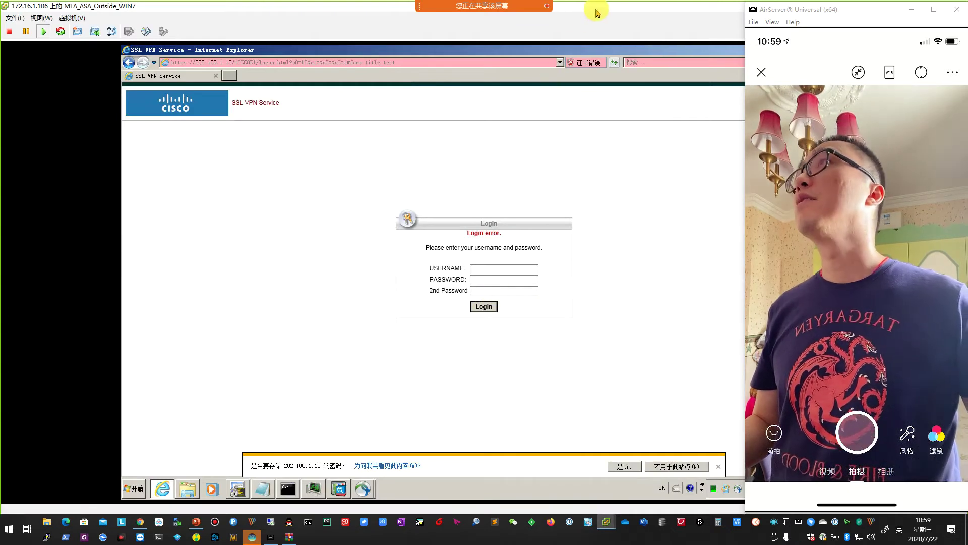
drag(599, 10, 365, 25)
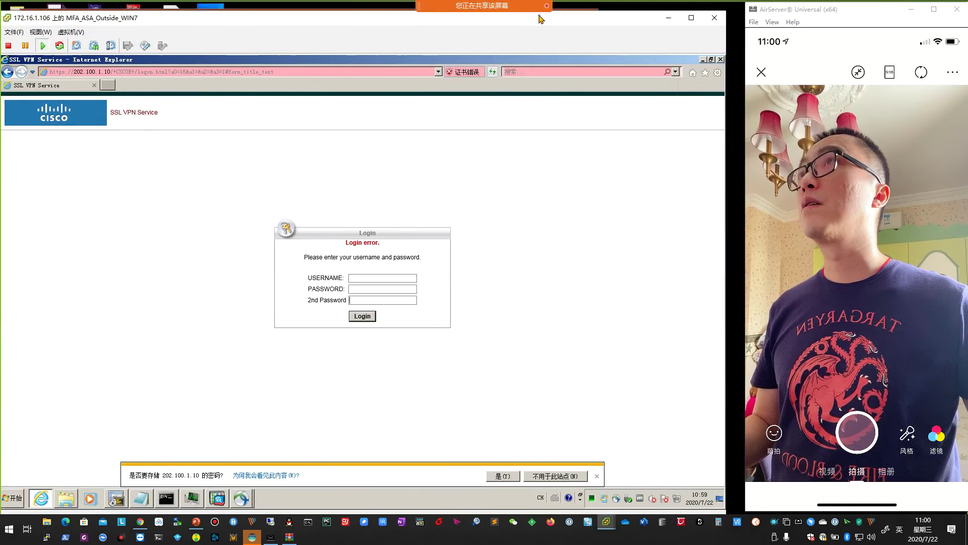
click(722, 59)
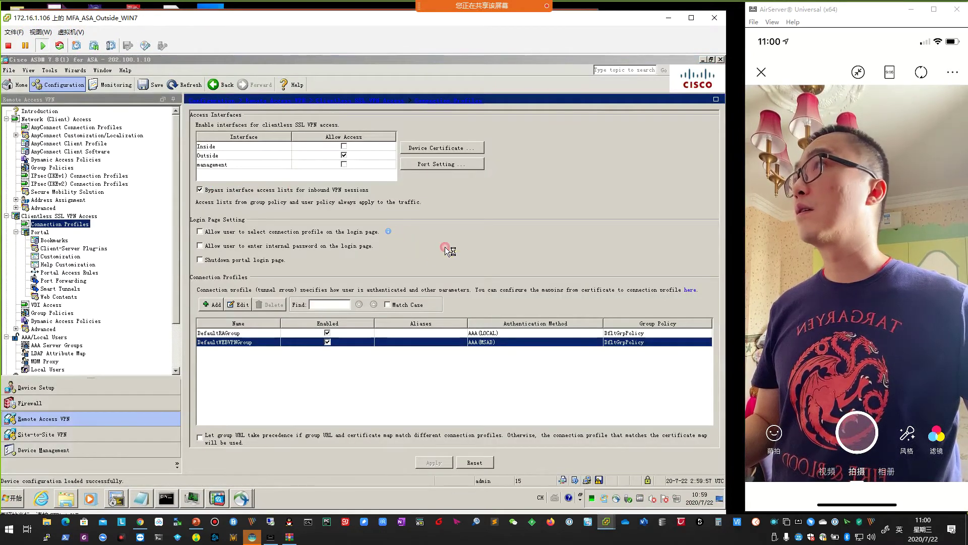
Set DefaultWEBVPNGroup's secondary authentication server group to None and send the change to the ASA.
drag(456, 25, 516, 26)
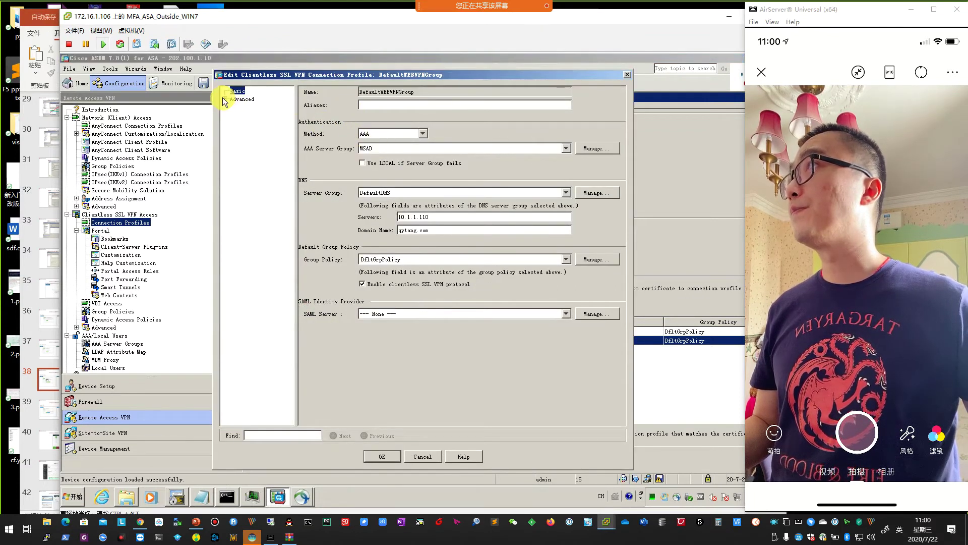
click(225, 99)
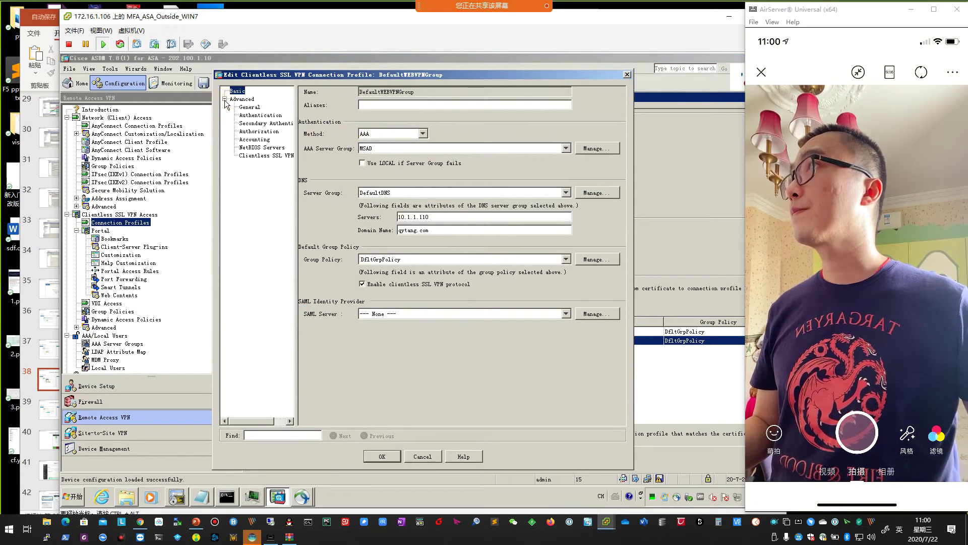
click(266, 123)
click(440, 106)
click(432, 112)
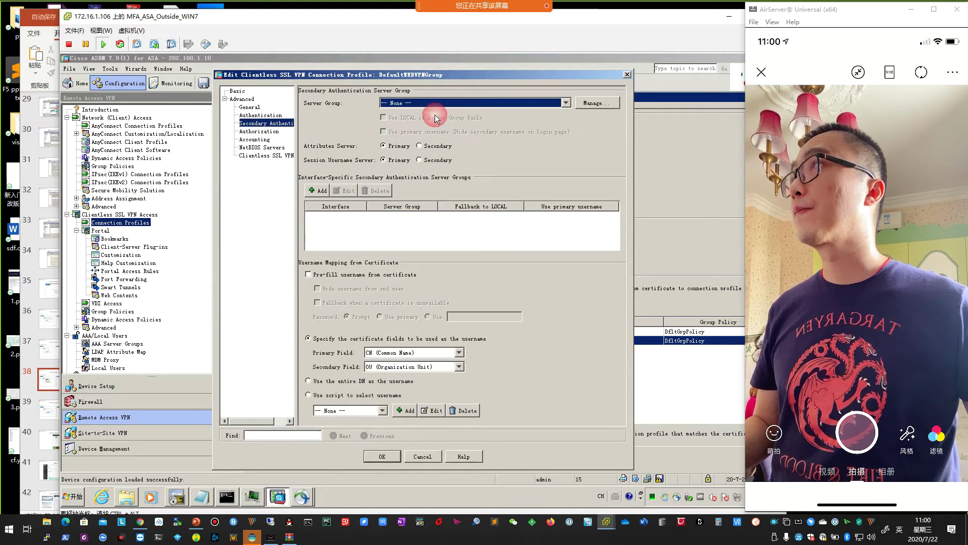
click(382, 456)
click(493, 462)
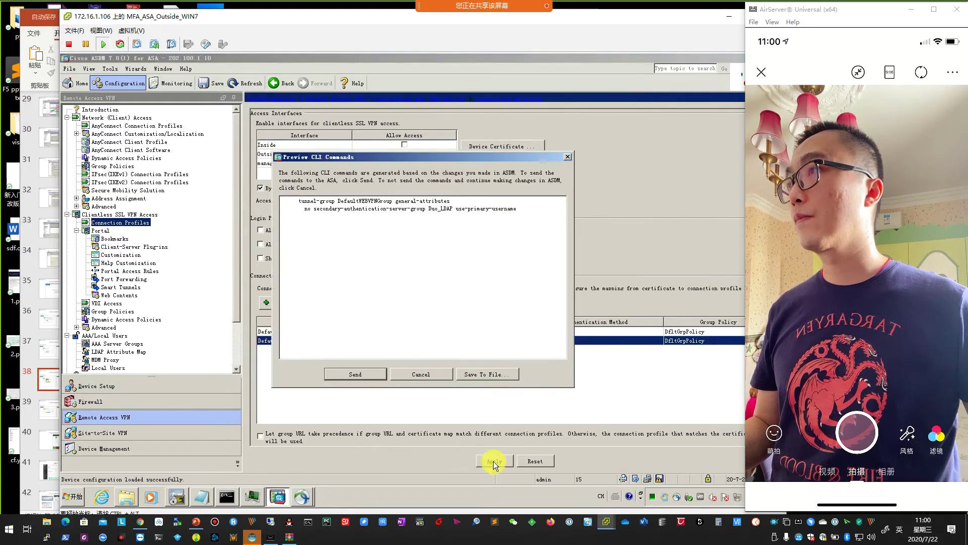
click(357, 375)
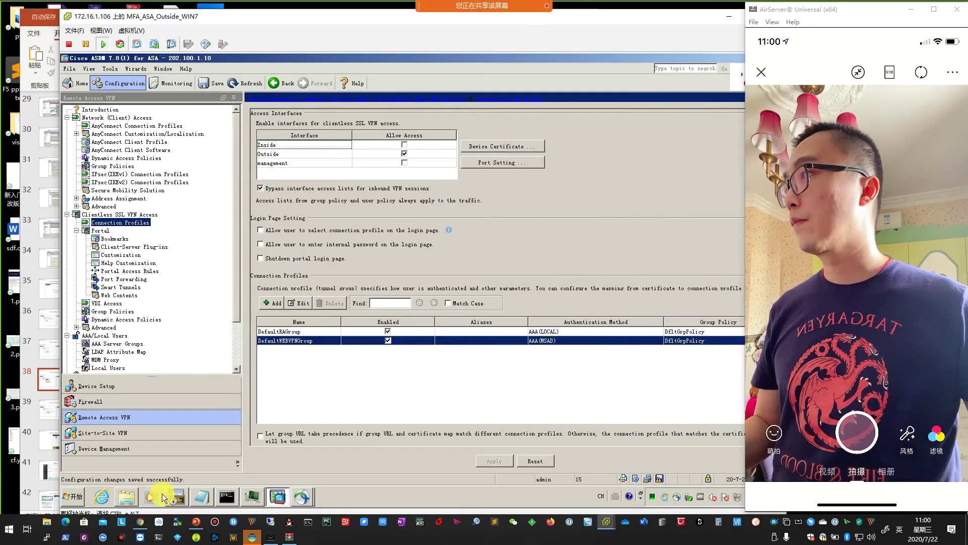
click(74, 496)
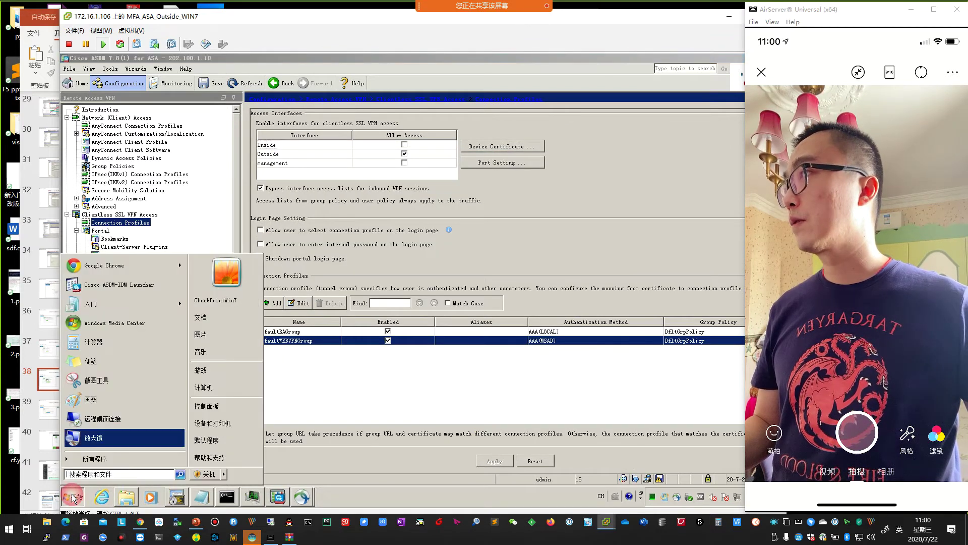
click(113, 265)
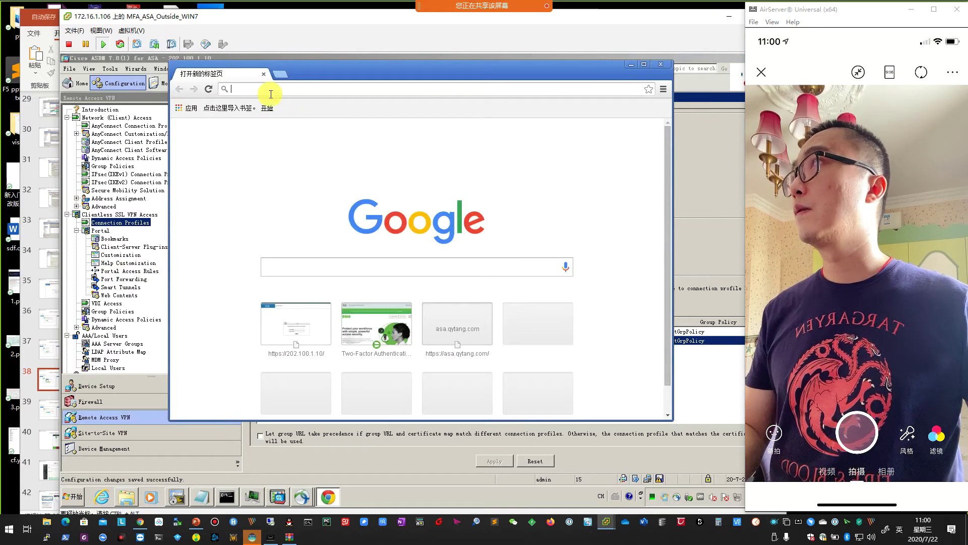
text(http)
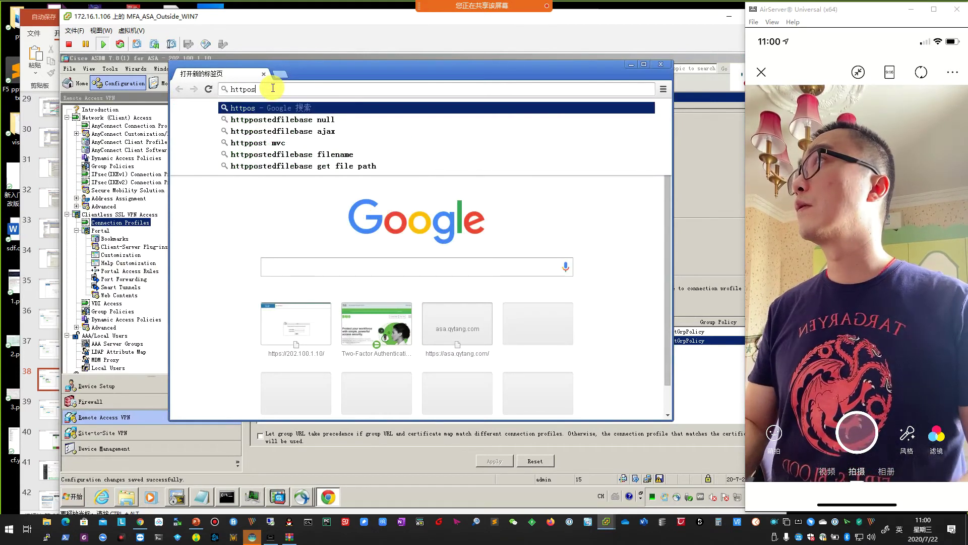
text(s)
key(Return)
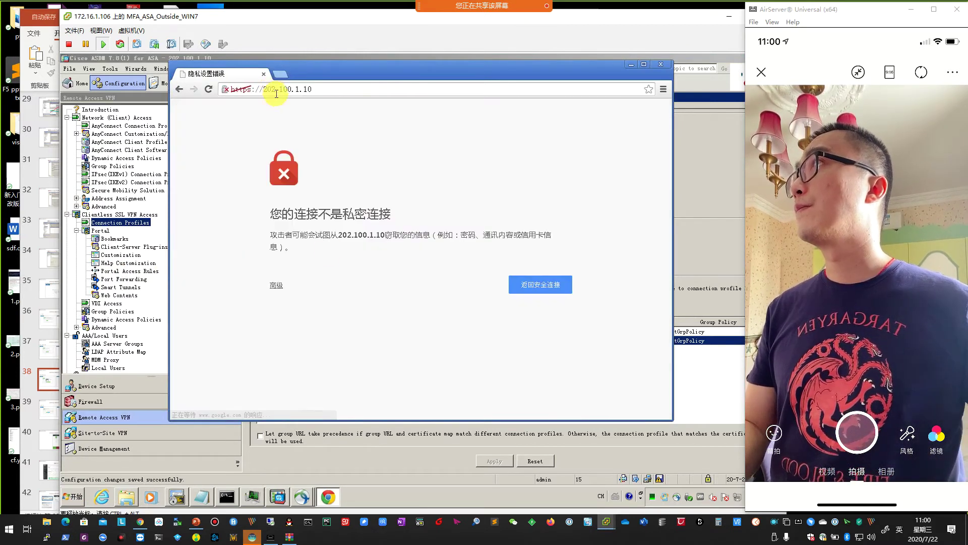
click(276, 287)
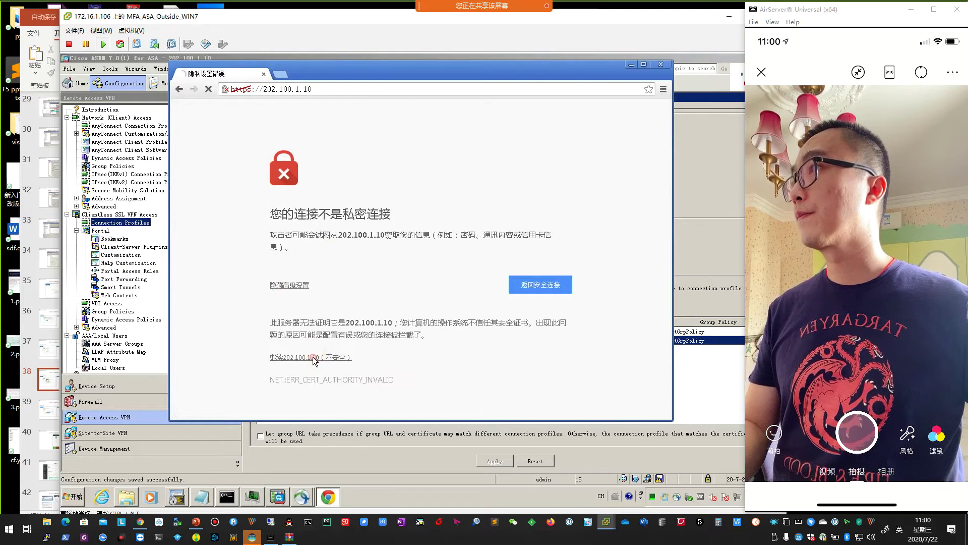
click(311, 359)
Sign in to the SSL VPN portal with the VPN user's username and password, then log out.
click(426, 281)
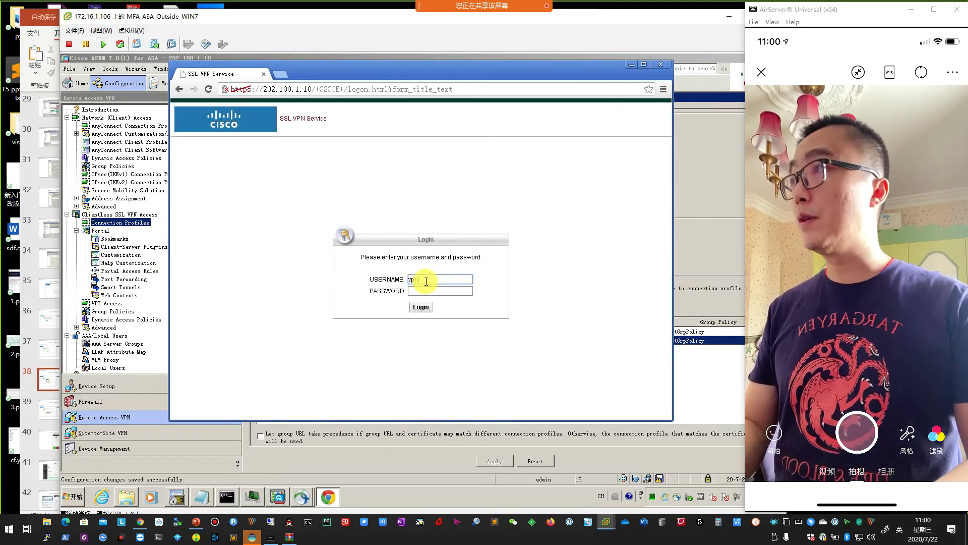
text(vpnuser)
key(Tab)
text(Cisc0123)
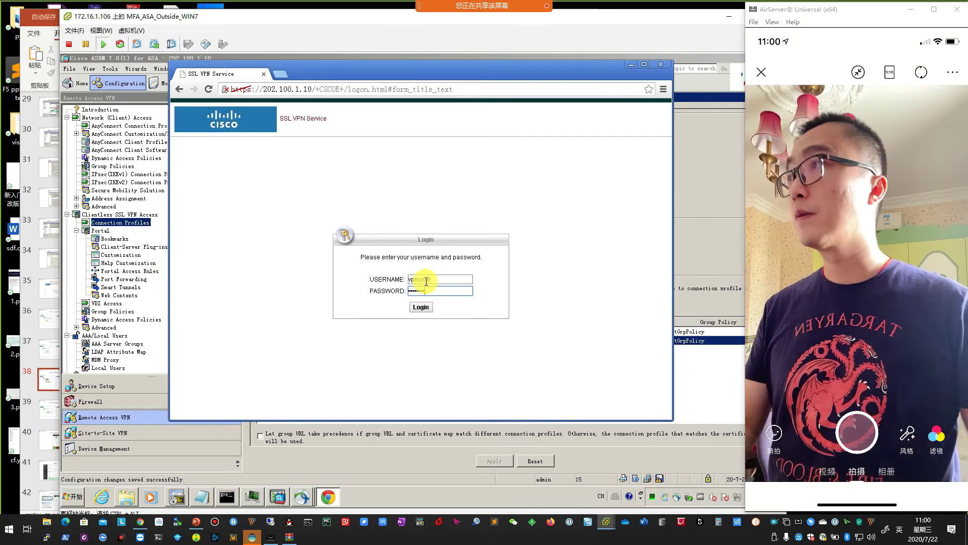
click(421, 307)
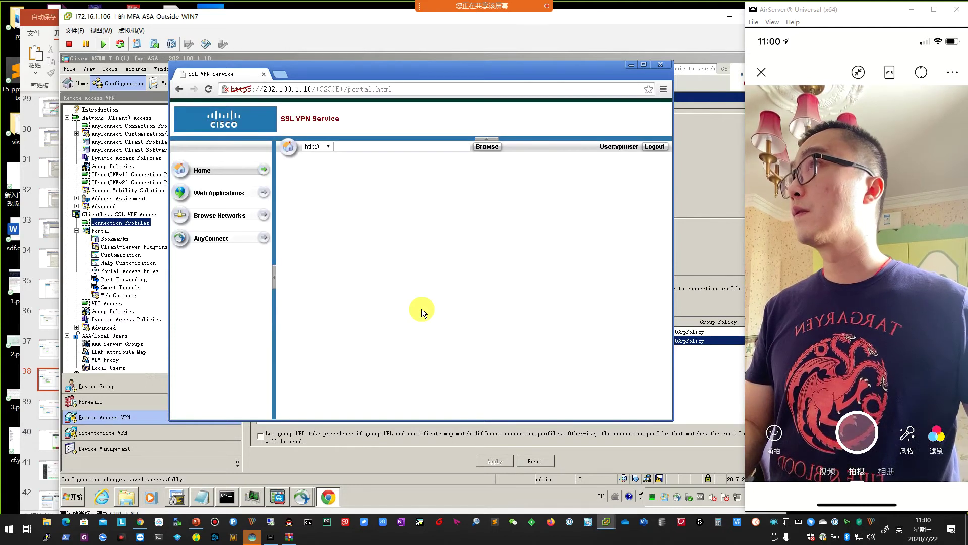
click(654, 146)
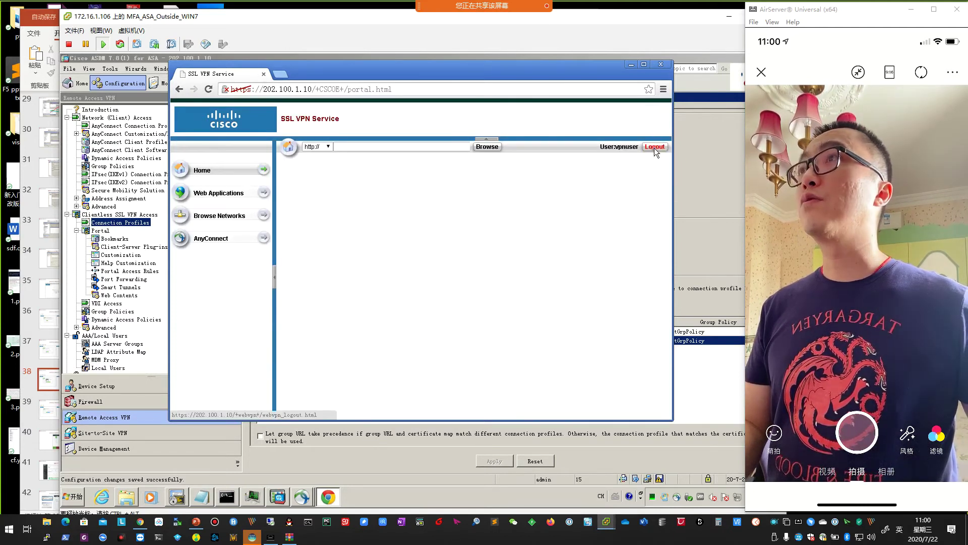
In DefaultWEBVPNGroup's Secondary Authentication, select Duo_LDAP and tick Use primary username.
click(724, 246)
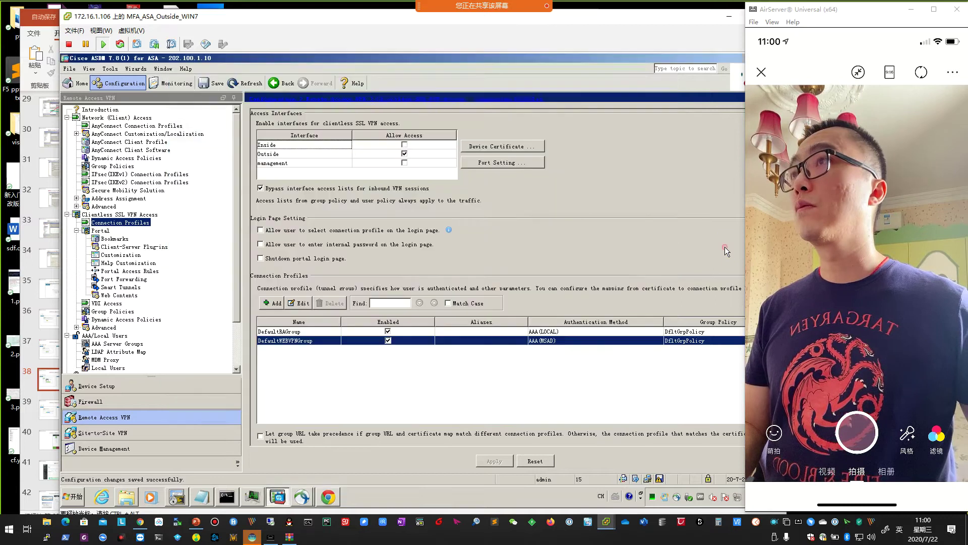
click(301, 301)
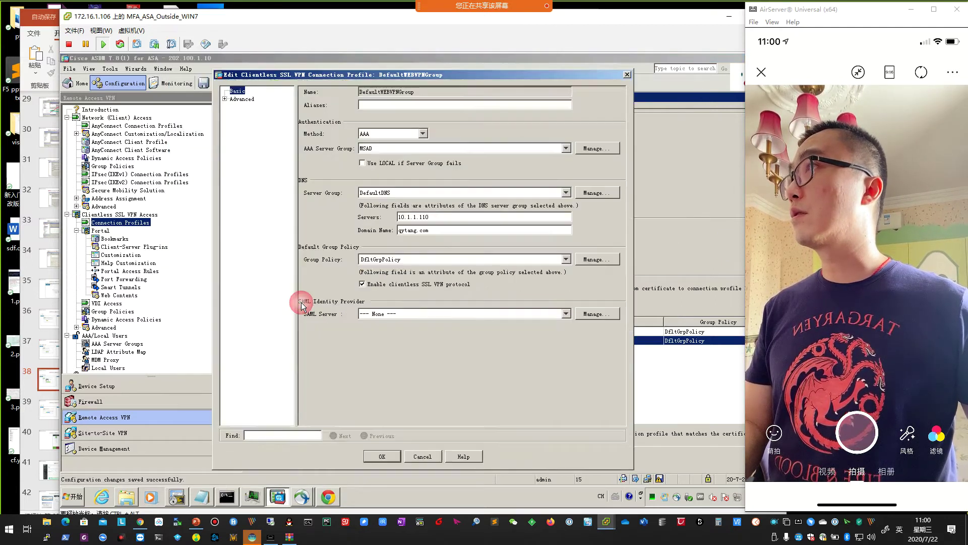
click(241, 99)
click(225, 99)
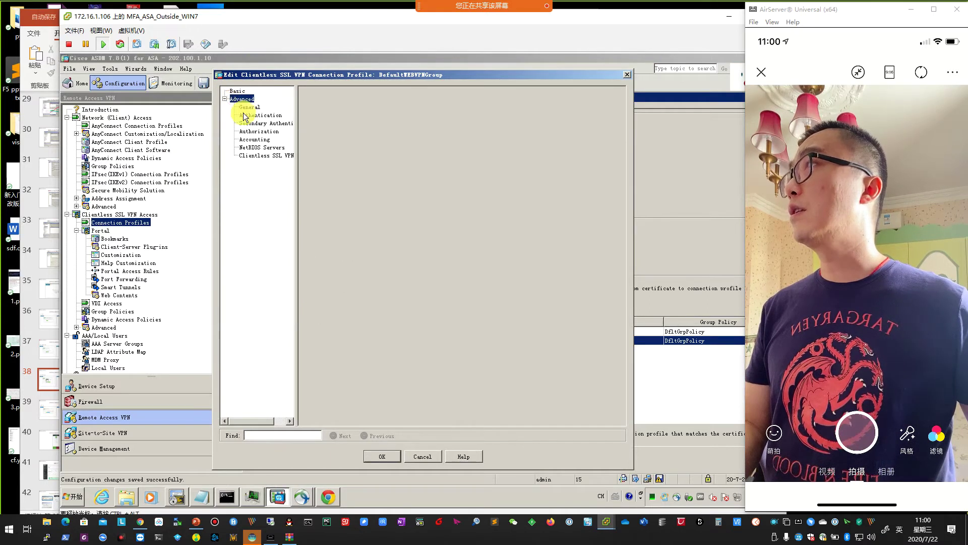
click(265, 123)
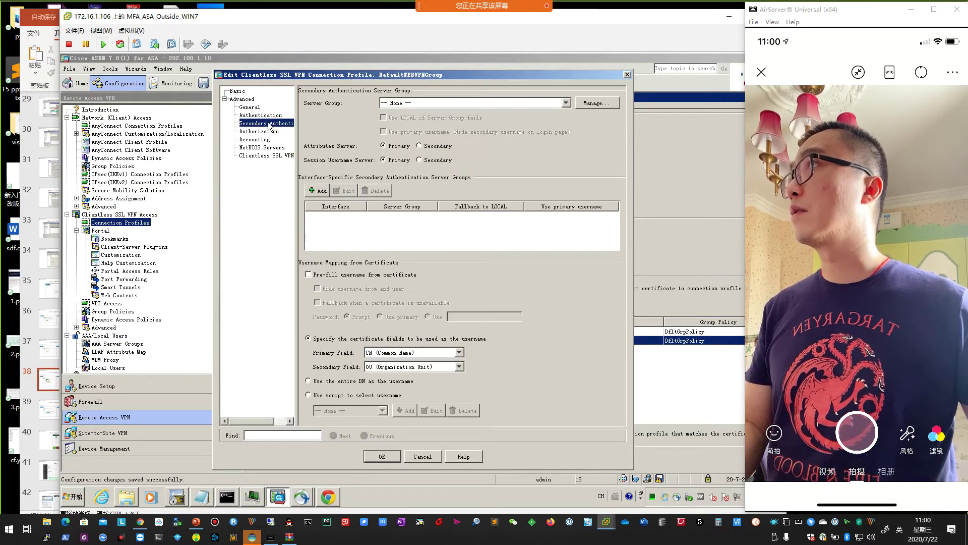
click(434, 104)
key(Down)
click(428, 123)
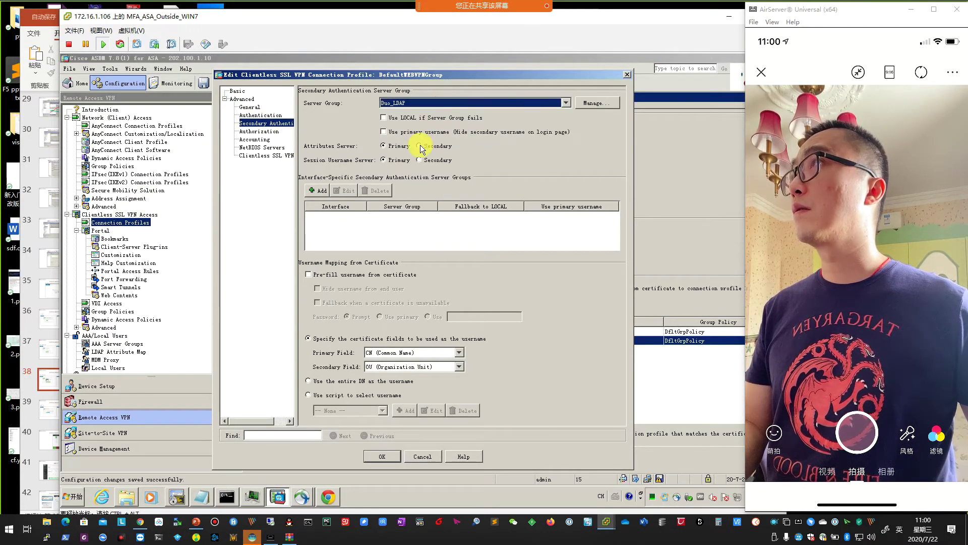
click(384, 132)
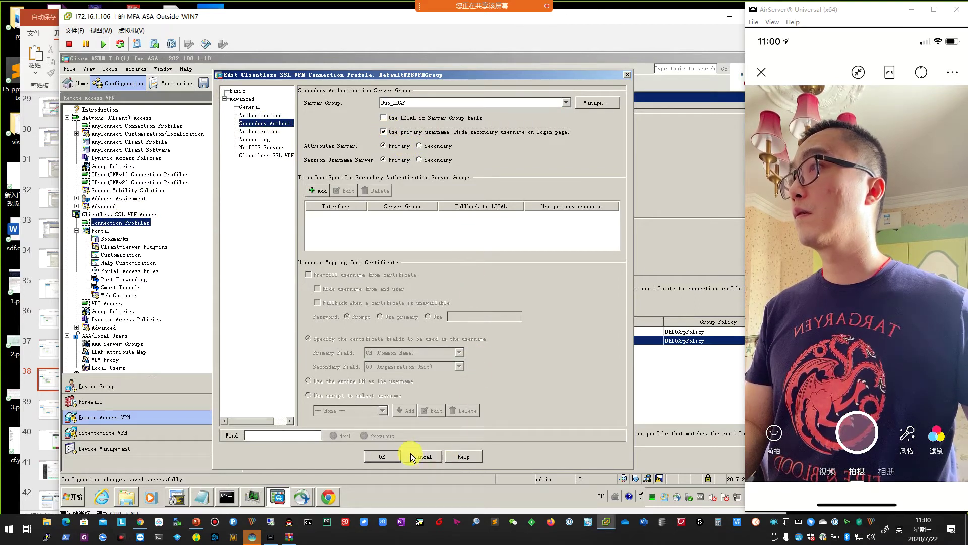
Save the profile, apply and send the commands to the ASA, then dismiss the results.
click(384, 455)
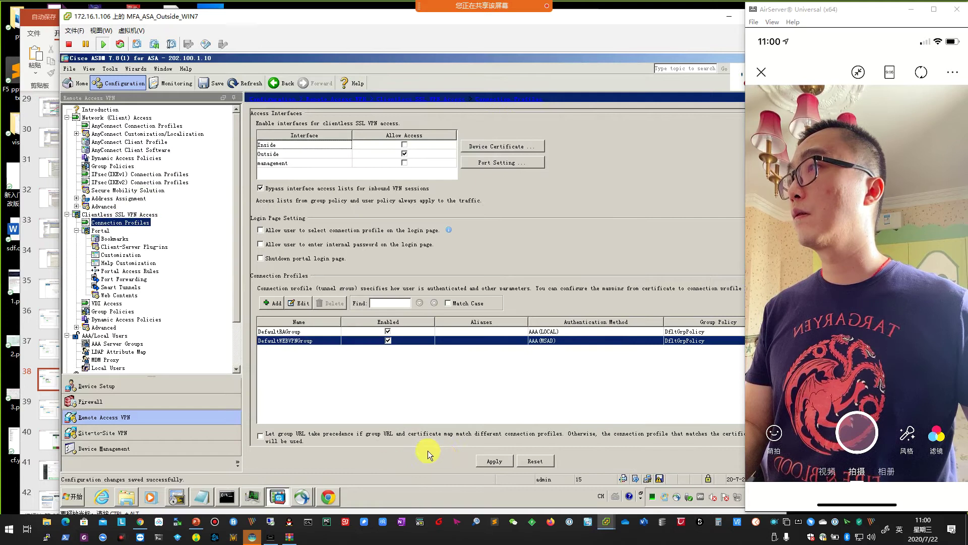
click(493, 459)
click(367, 372)
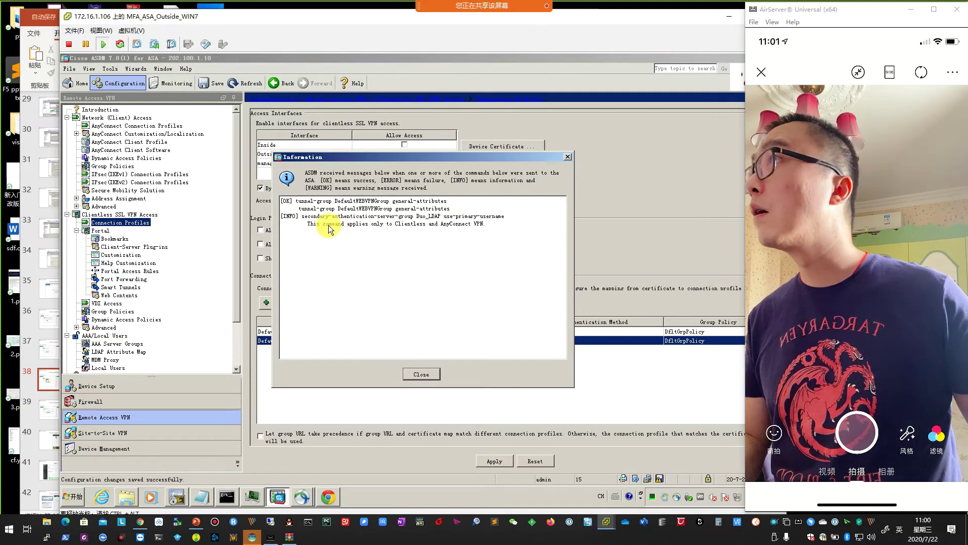
drag(298, 217, 497, 231)
click(500, 231)
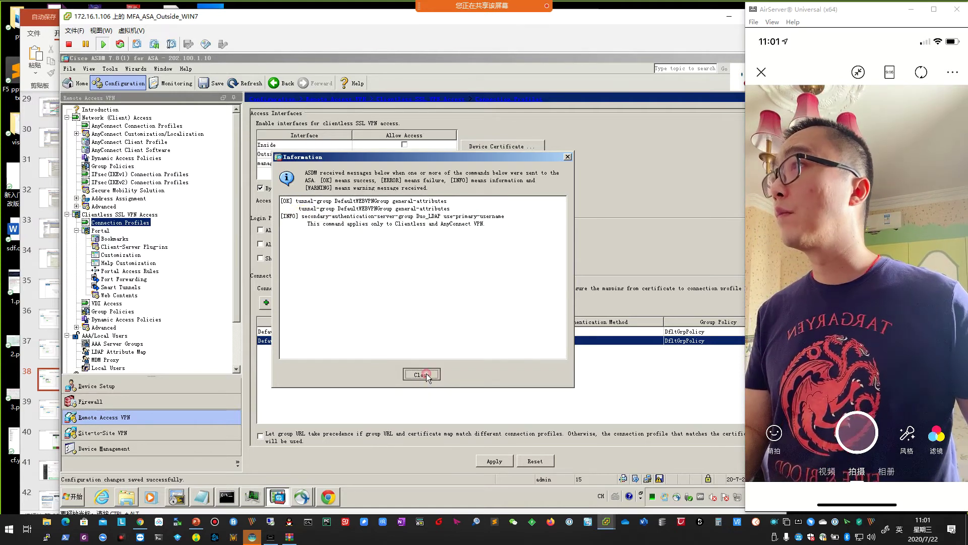
click(421, 374)
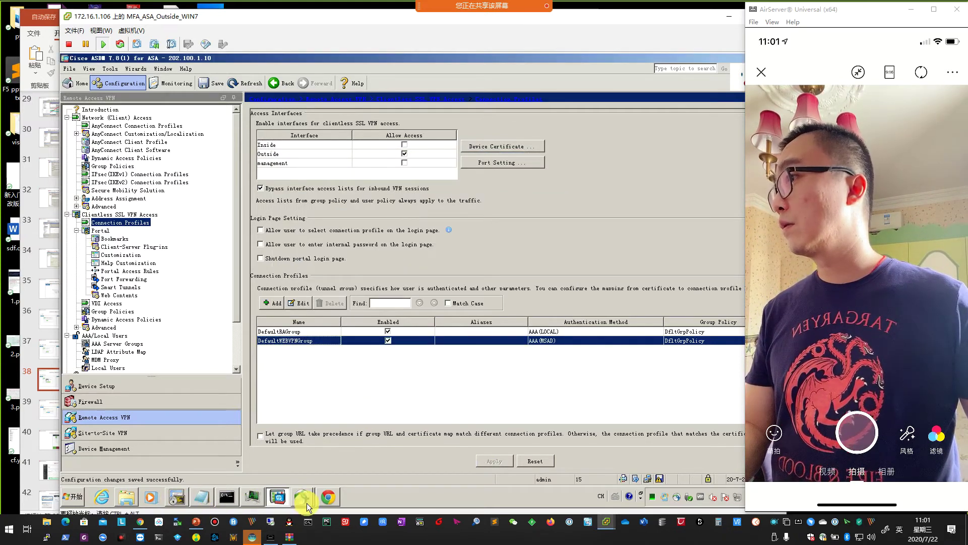
Refresh ASDM, then attempt a portal login with username, password and 'push' as 2nd Password.
click(240, 84)
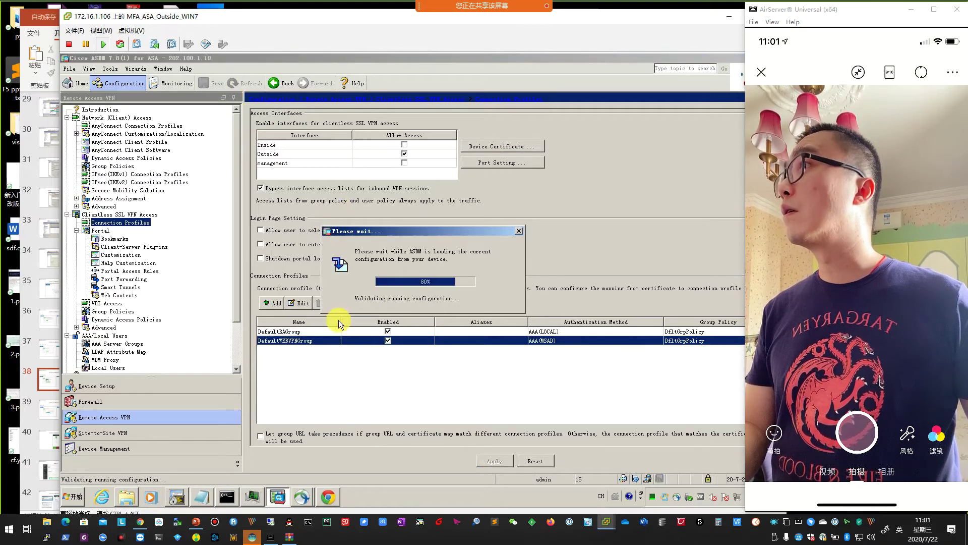
click(328, 497)
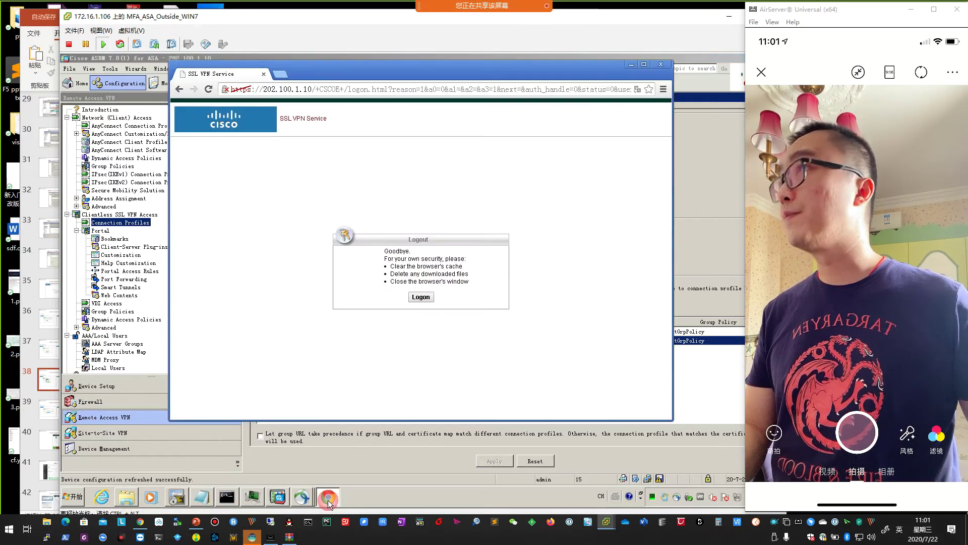
click(421, 297)
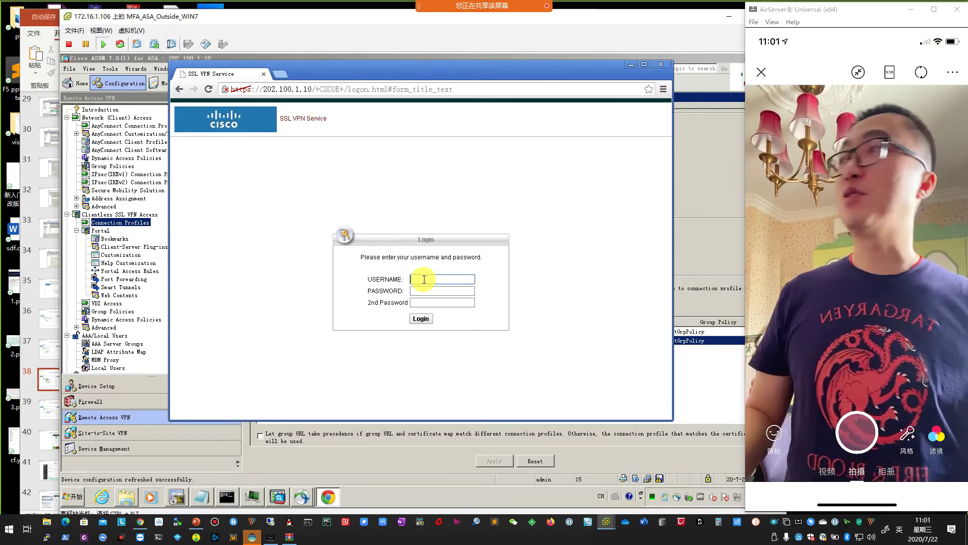
text(vpnuser)
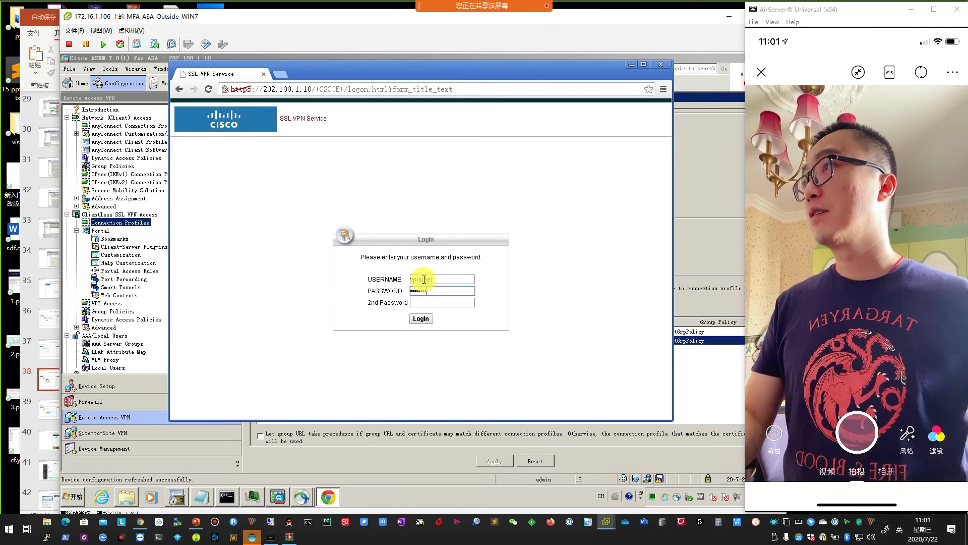
click(431, 302)
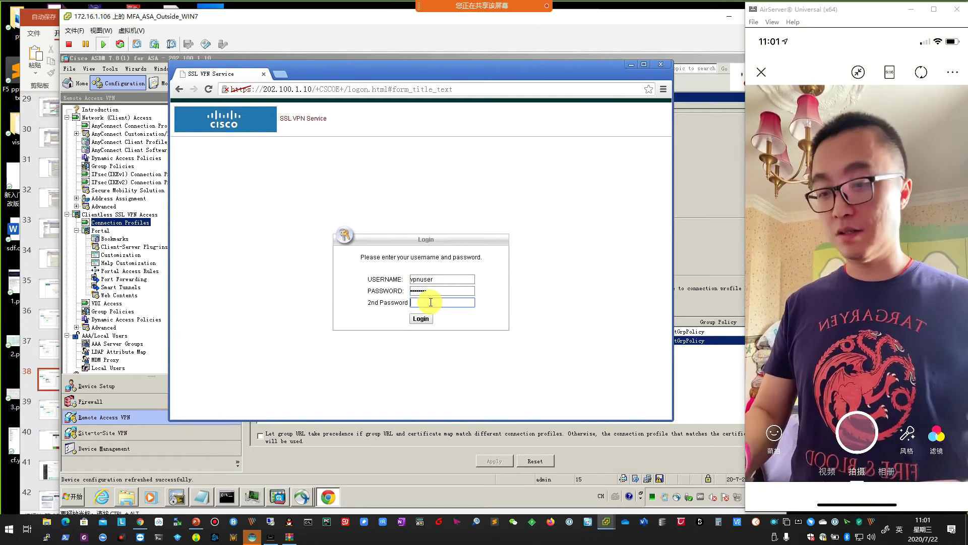
text(push)
click(421, 319)
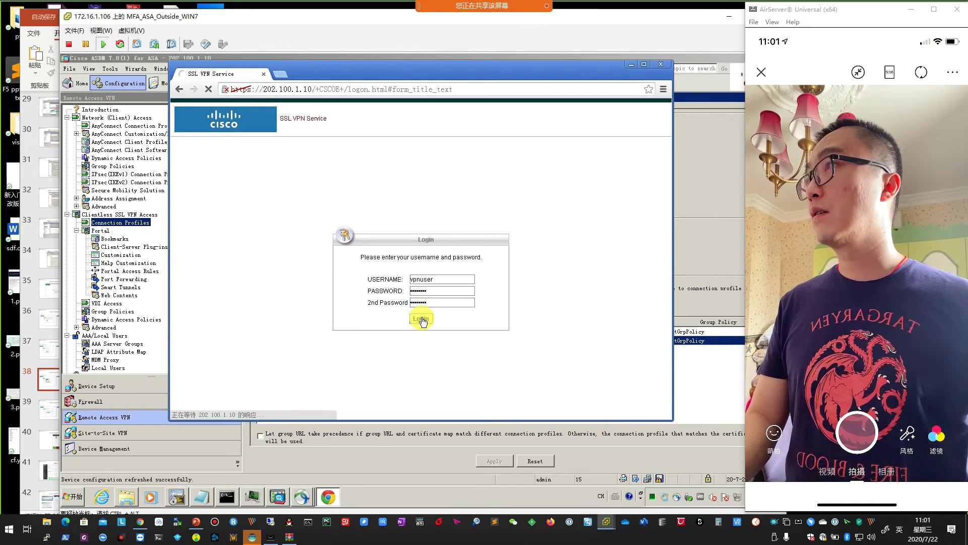
Close the browser after the 'Login failed.' message appears.
click(528, 250)
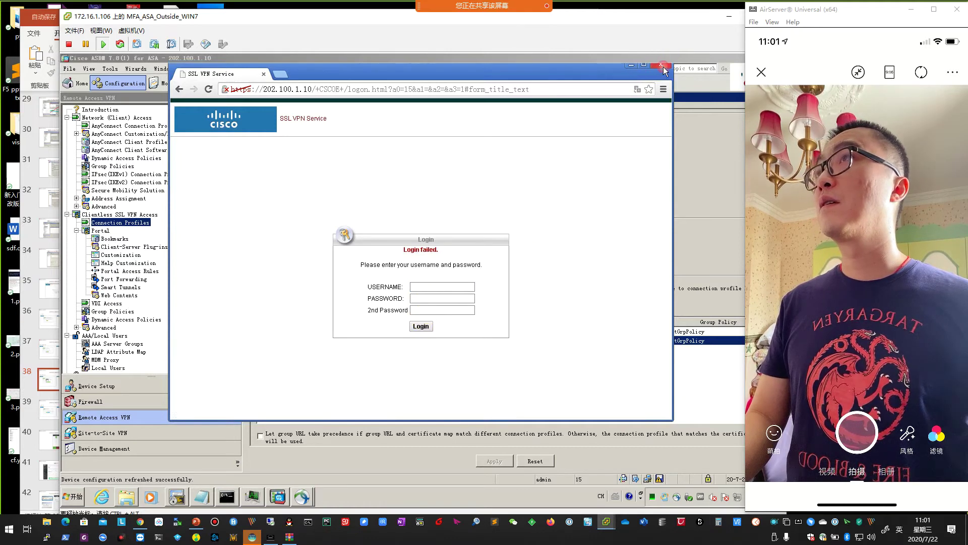
click(662, 65)
drag(641, 18, 620, 20)
Clear Chrome's history, downloads, cookies and cached files for all time, then close Chrome.
click(52, 498)
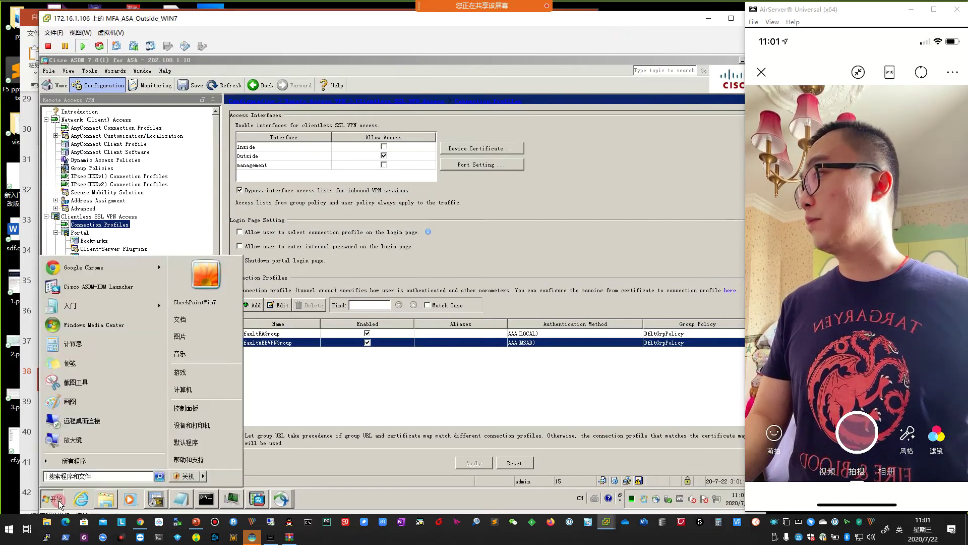
click(89, 271)
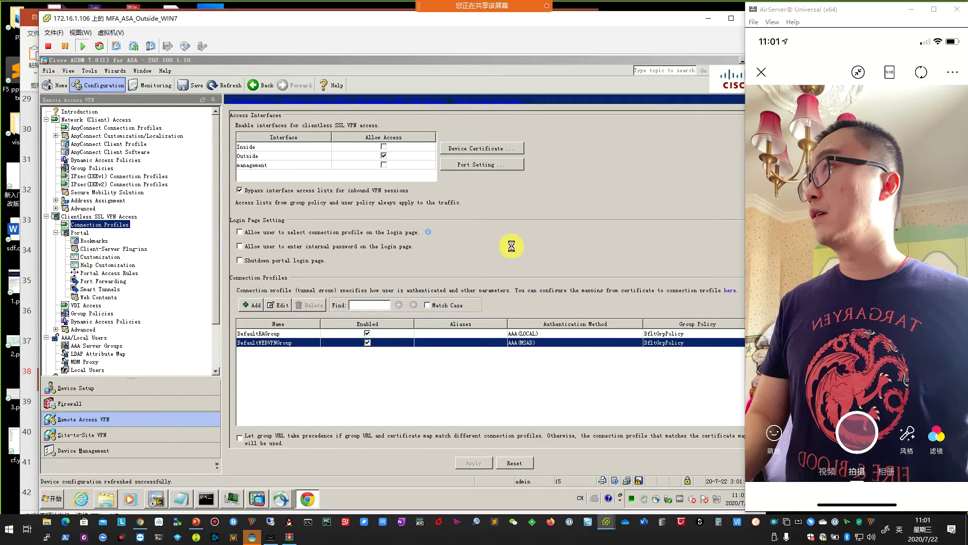
click(641, 94)
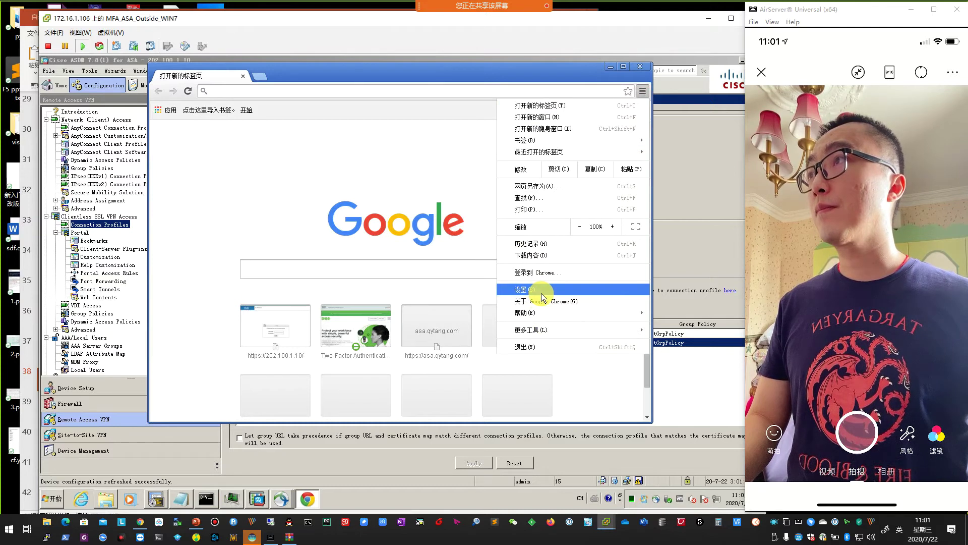
click(537, 244)
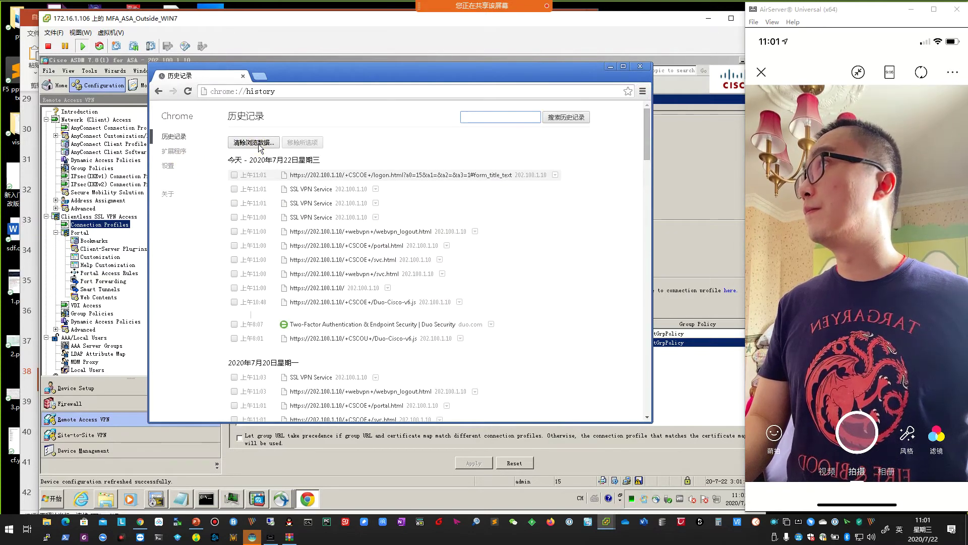
click(258, 146)
click(384, 183)
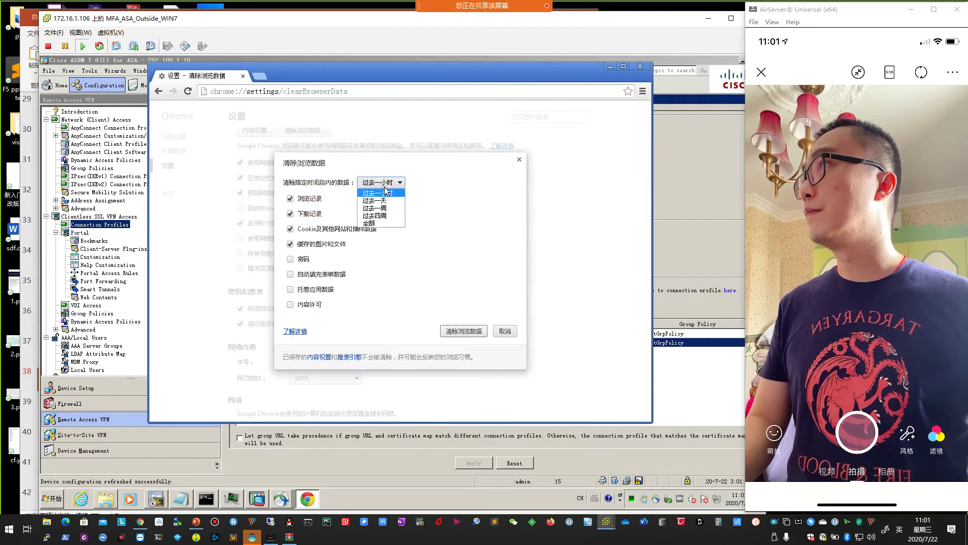
click(464, 331)
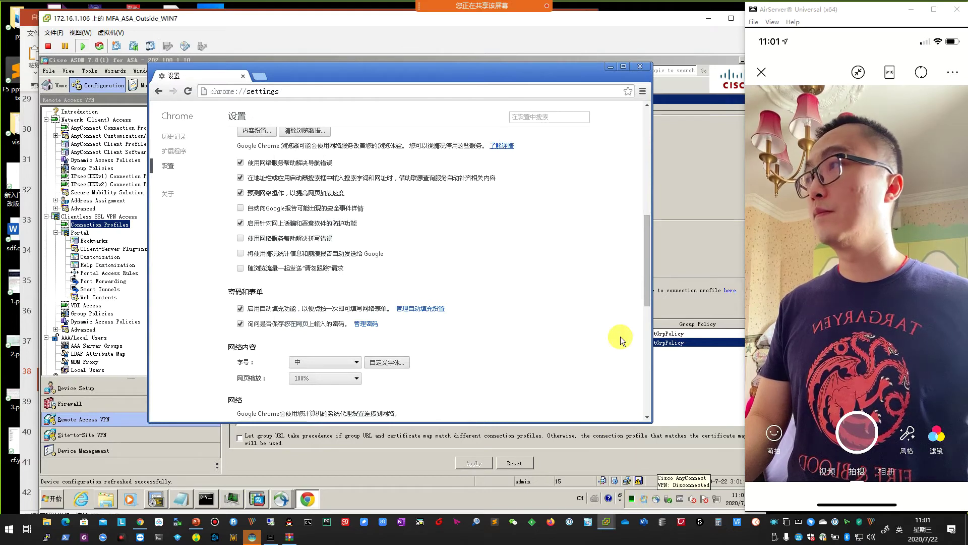
click(640, 66)
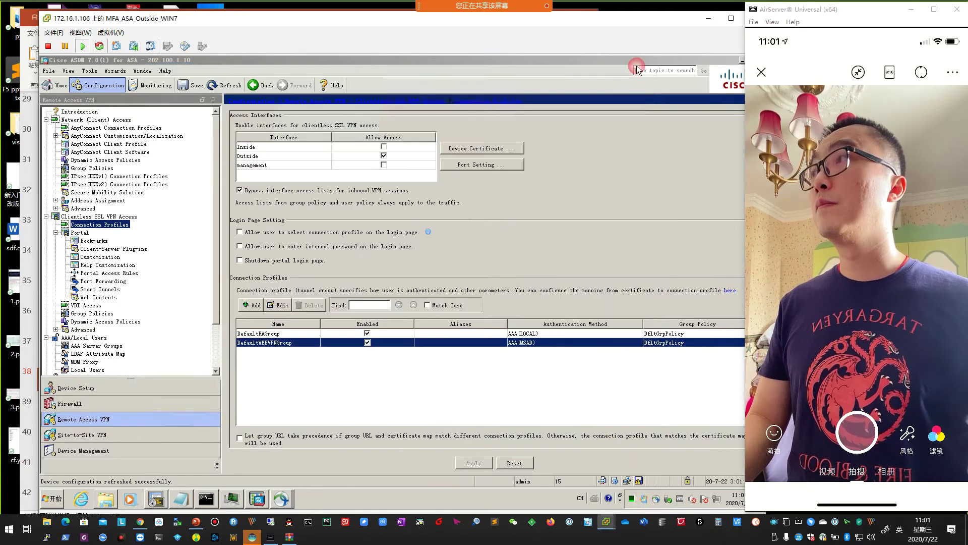
click(57, 502)
click(99, 274)
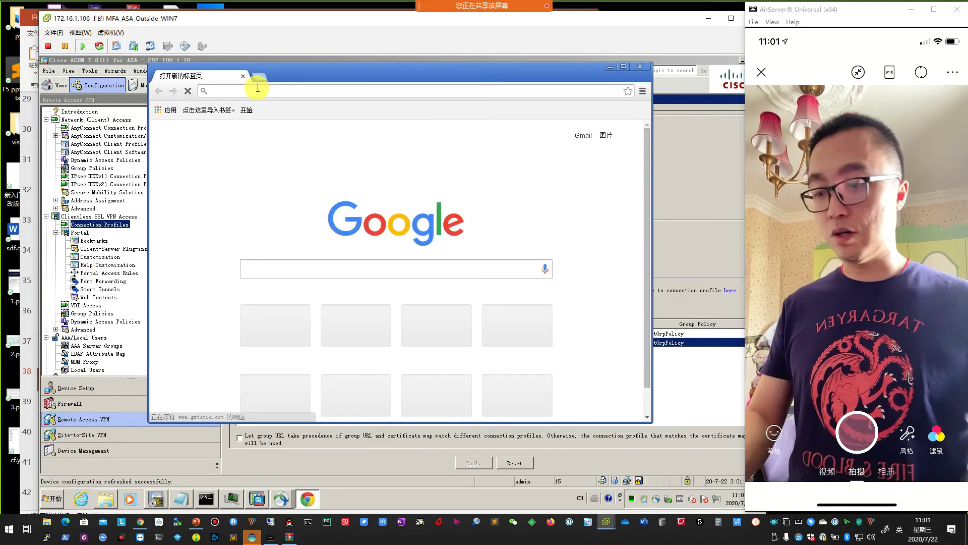
text(https://20)
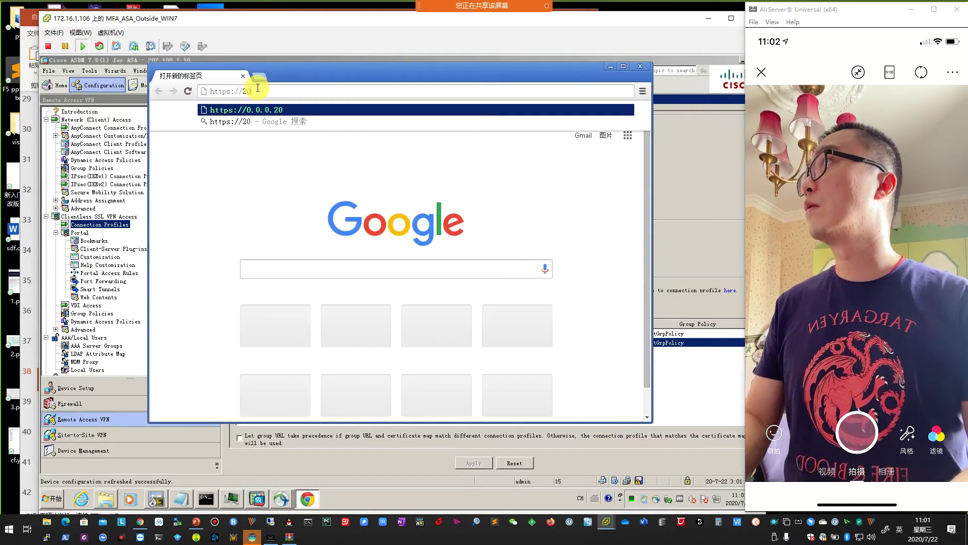
text(2)
text(.100.1.10)
key(Return)
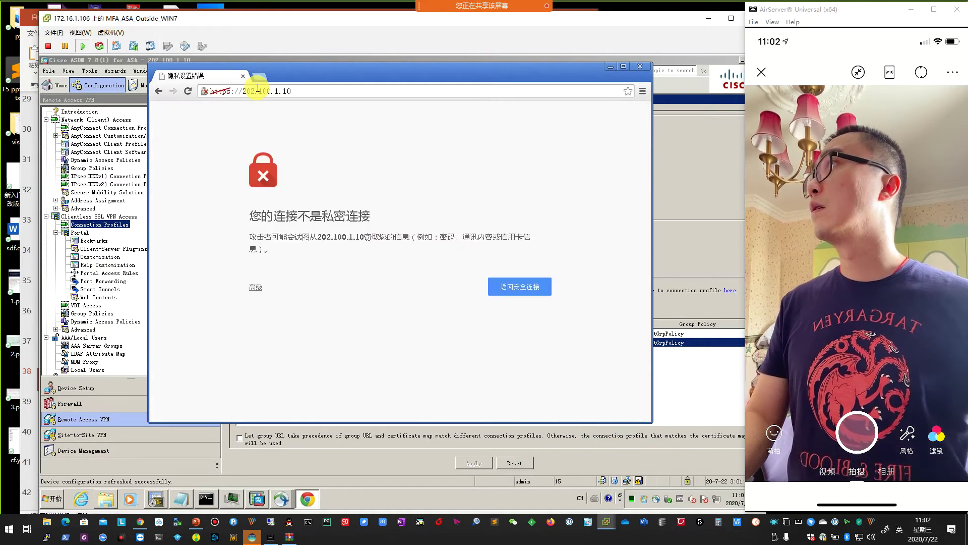
click(254, 288)
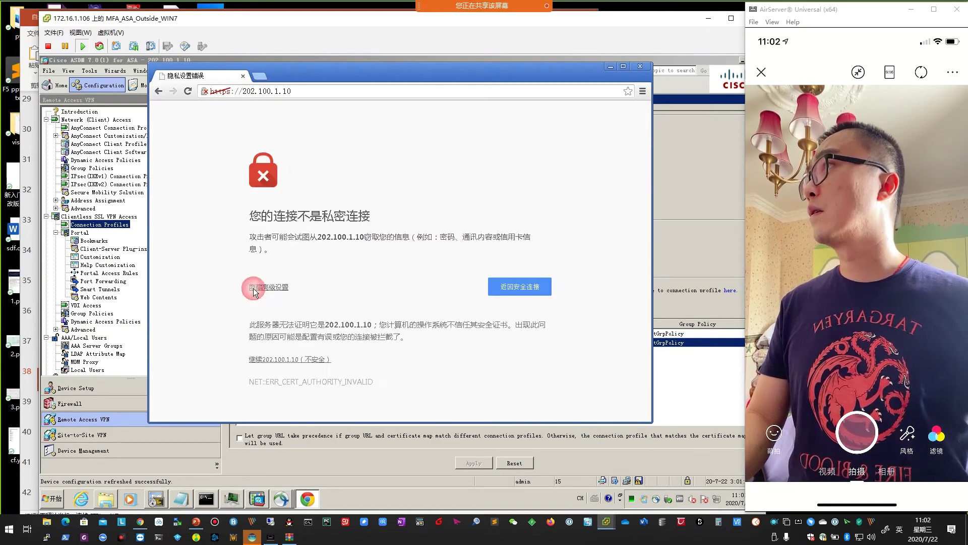
click(283, 359)
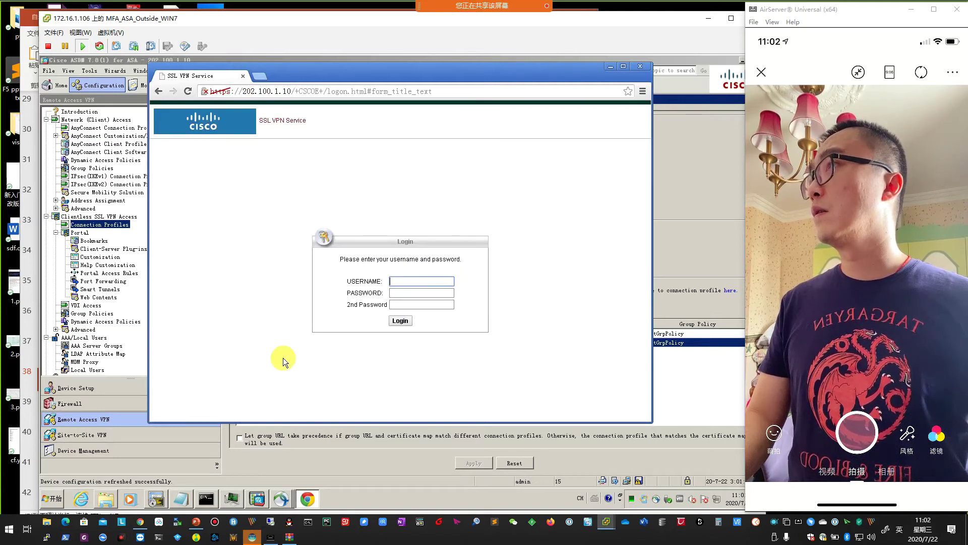
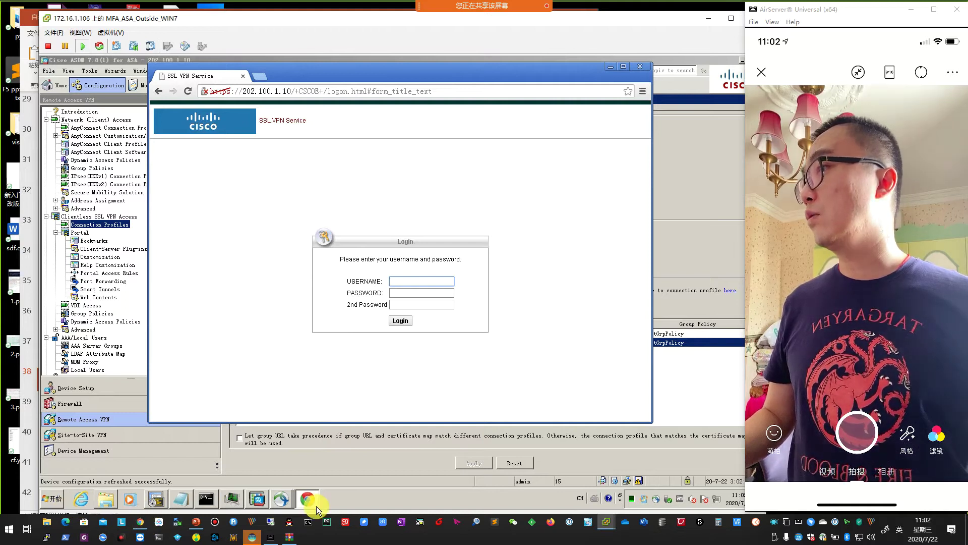
Look over the slide deck, then return to the SSL VPN login page.
click(197, 521)
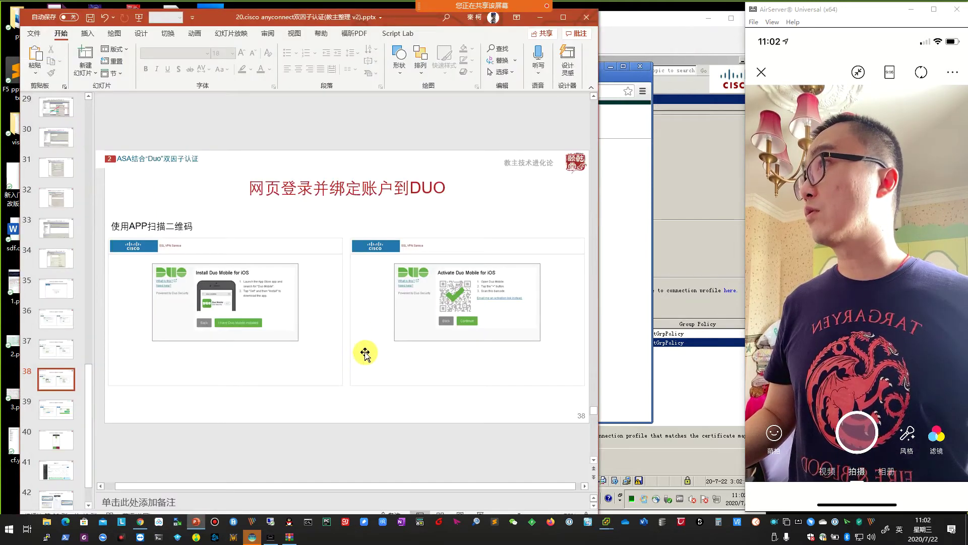
scroll(365, 354, up, 1)
scroll(365, 358, up, 2)
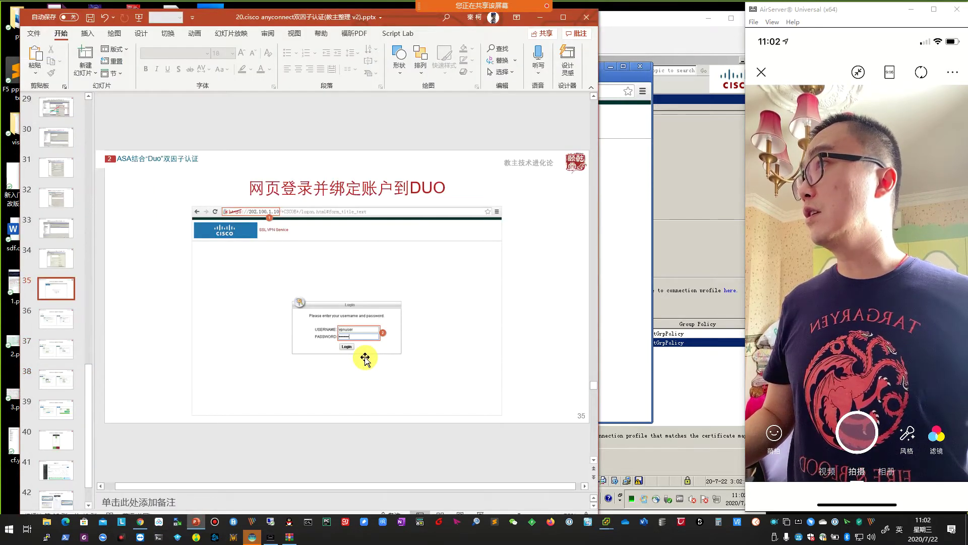
scroll(365, 358, down, 1)
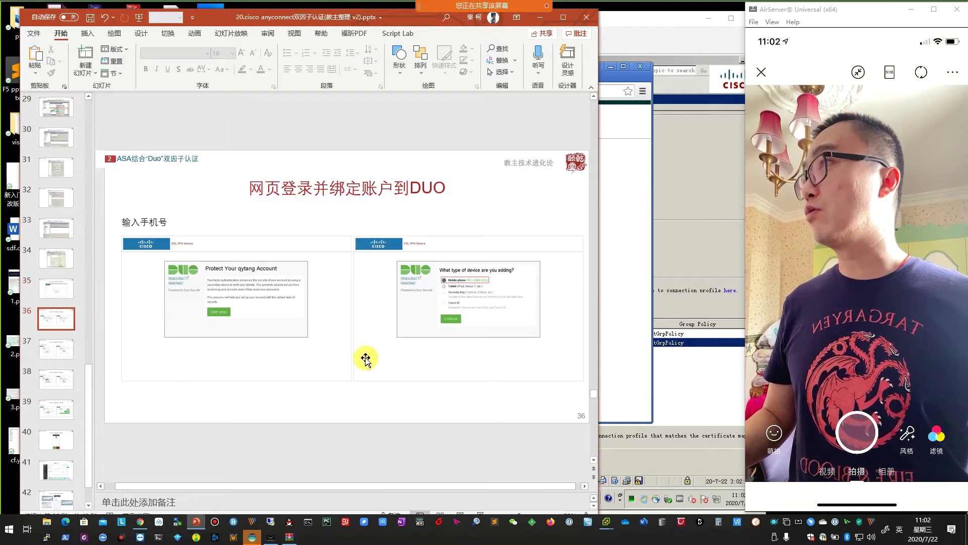
scroll(325, 357, up, 1)
click(636, 300)
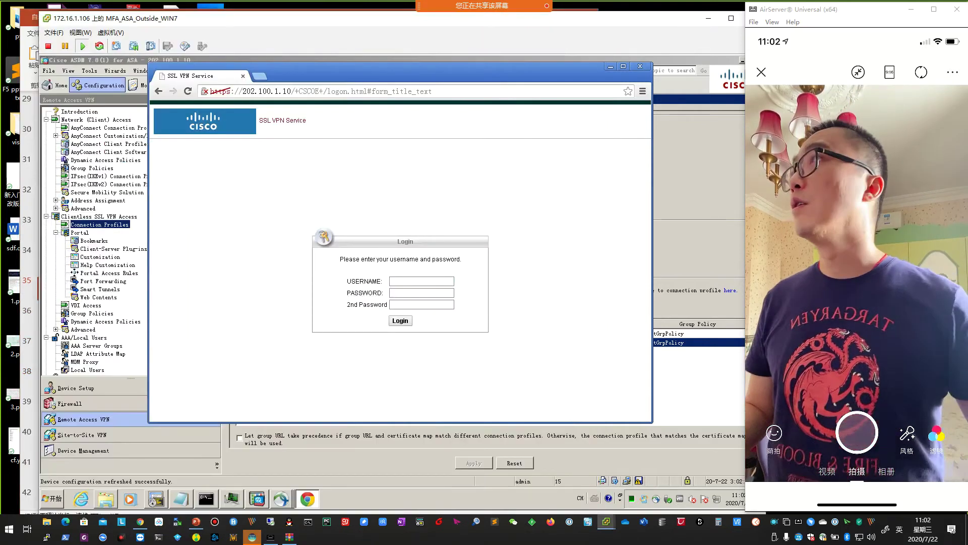
View the login page's source and scroll down to the Duo script tag.
right_click(532, 259)
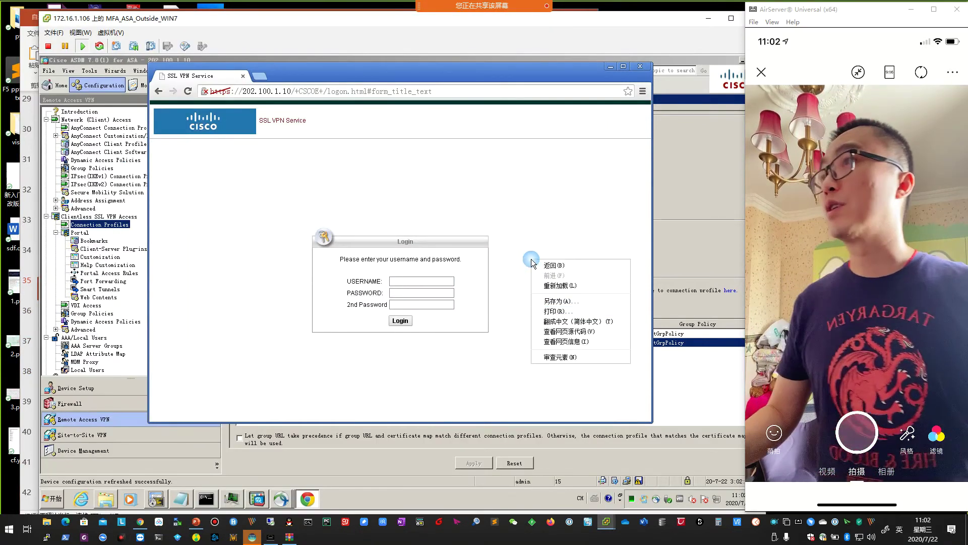
click(570, 346)
right_click(536, 211)
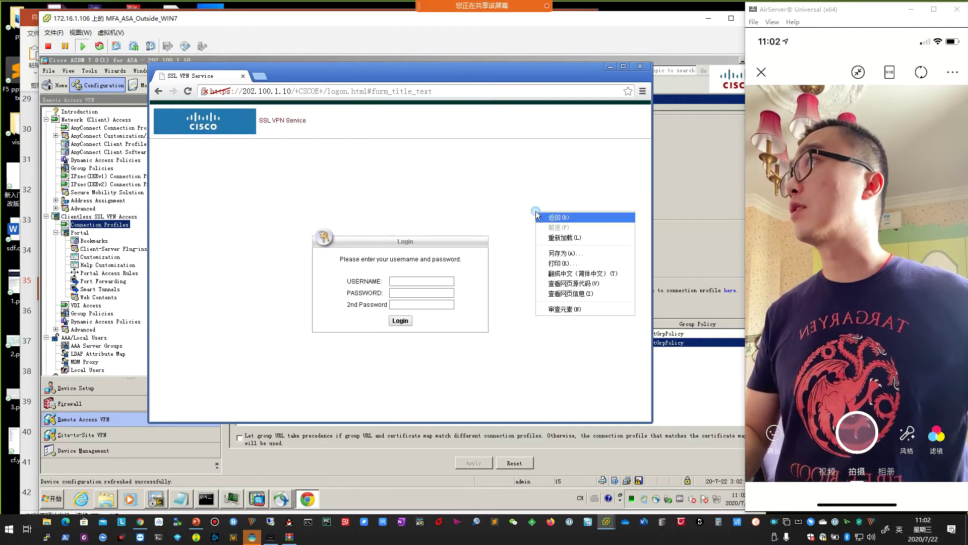
click(578, 283)
scroll(467, 311, down, 10)
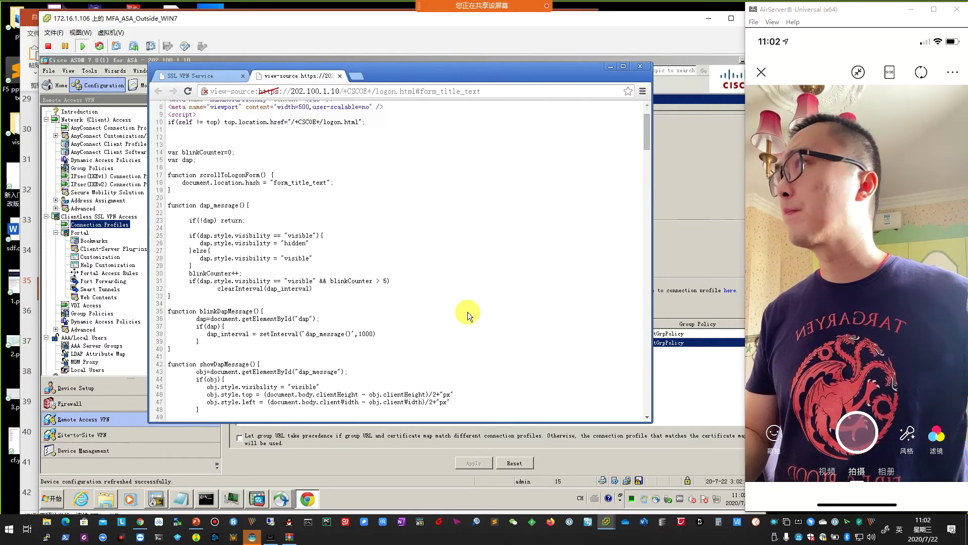
scroll(466, 333, down, 14)
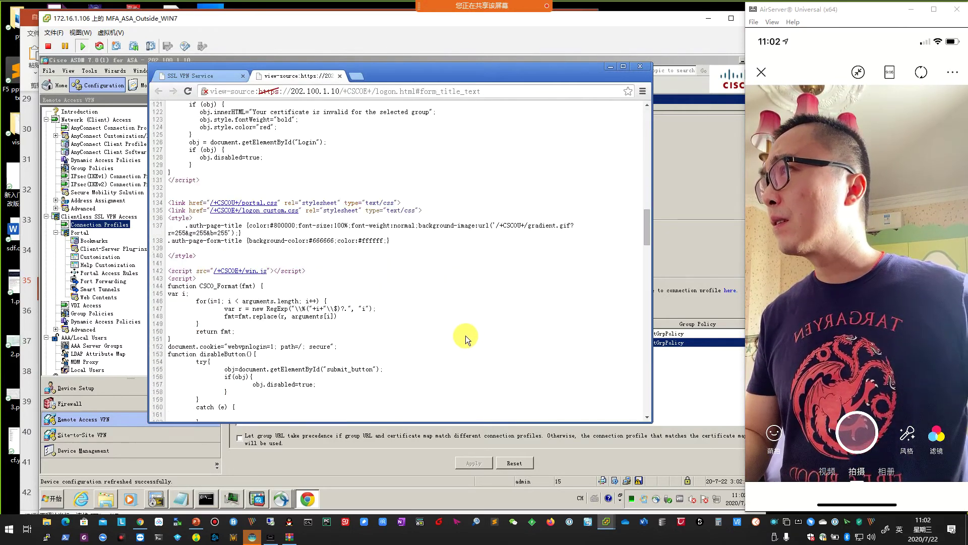
scroll(465, 336, down, 3)
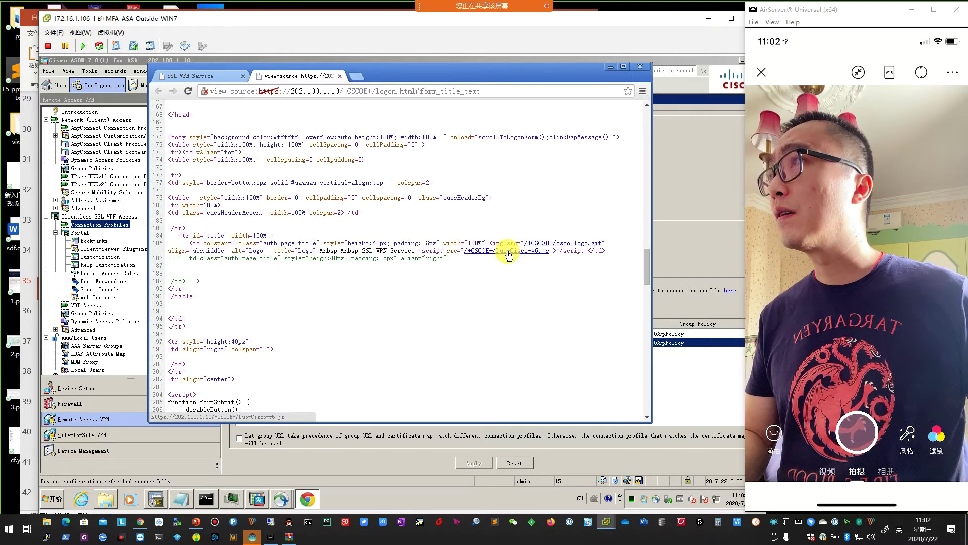
Open the Duo-Cisco-v6.js link from the source, then go back to ASDM.
click(508, 255)
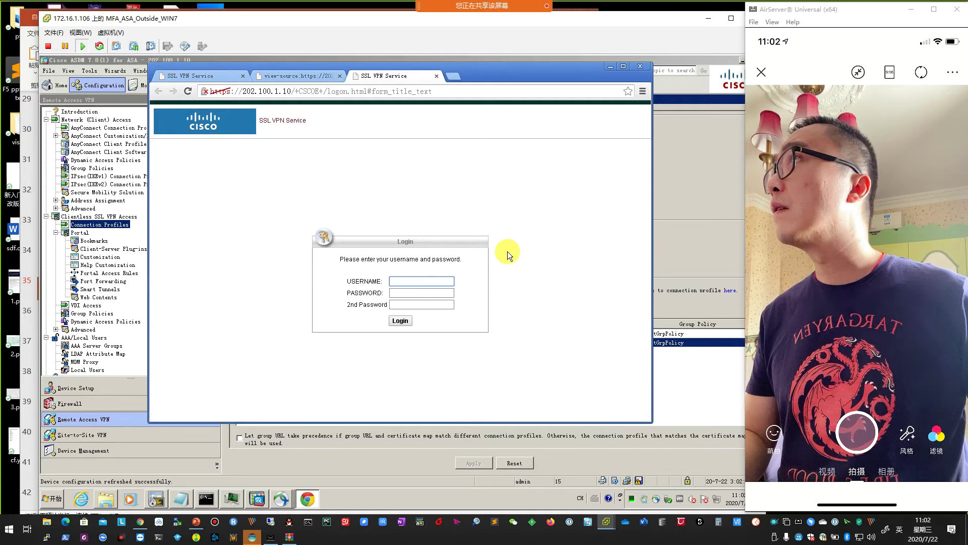
click(295, 75)
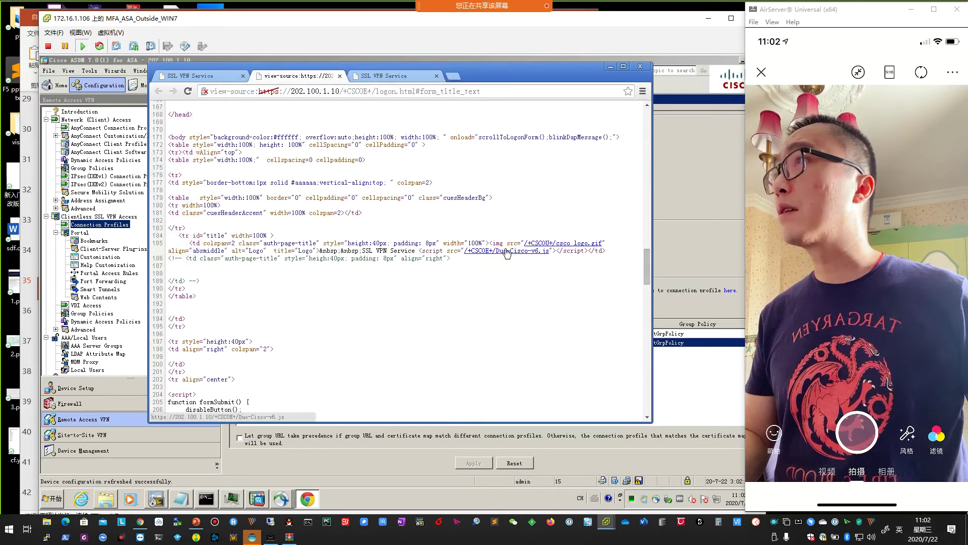
click(507, 253)
click(284, 79)
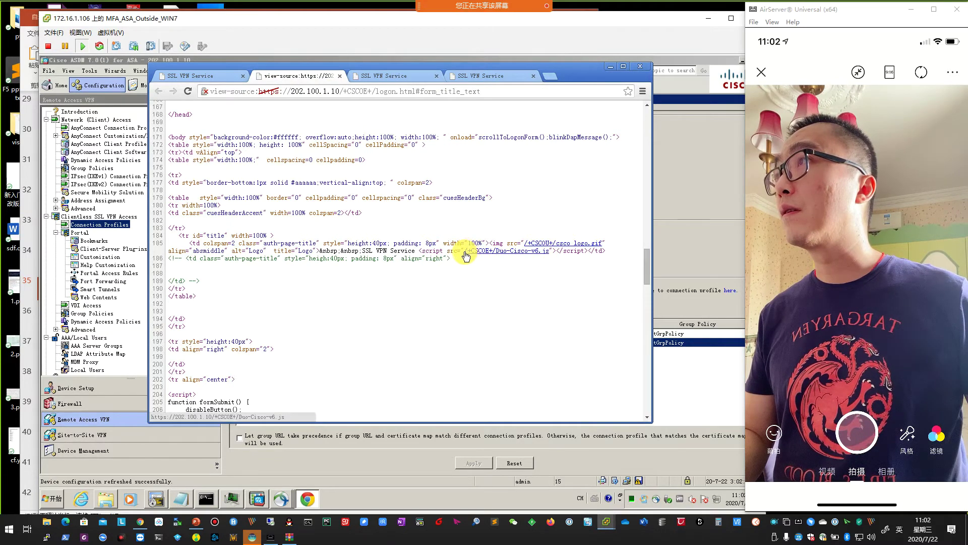
click(697, 284)
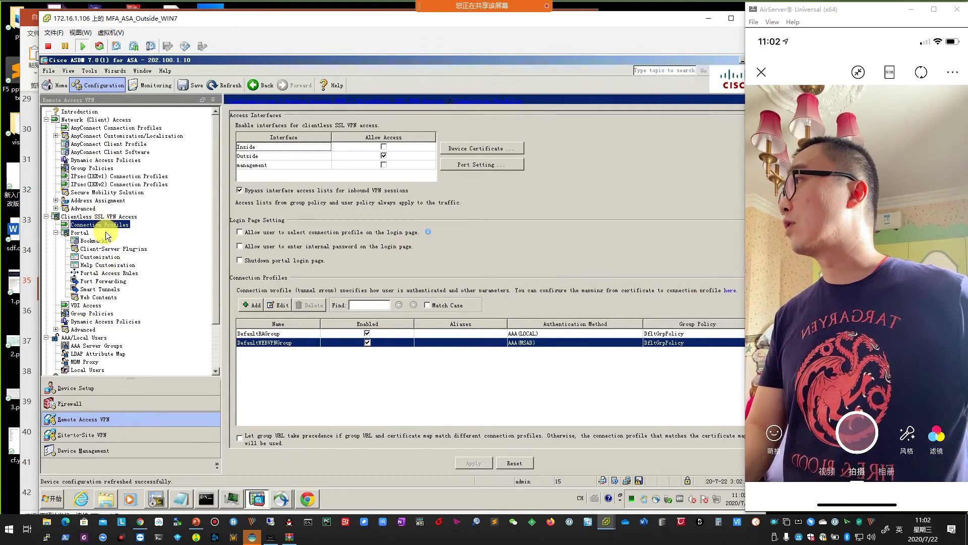
click(56, 232)
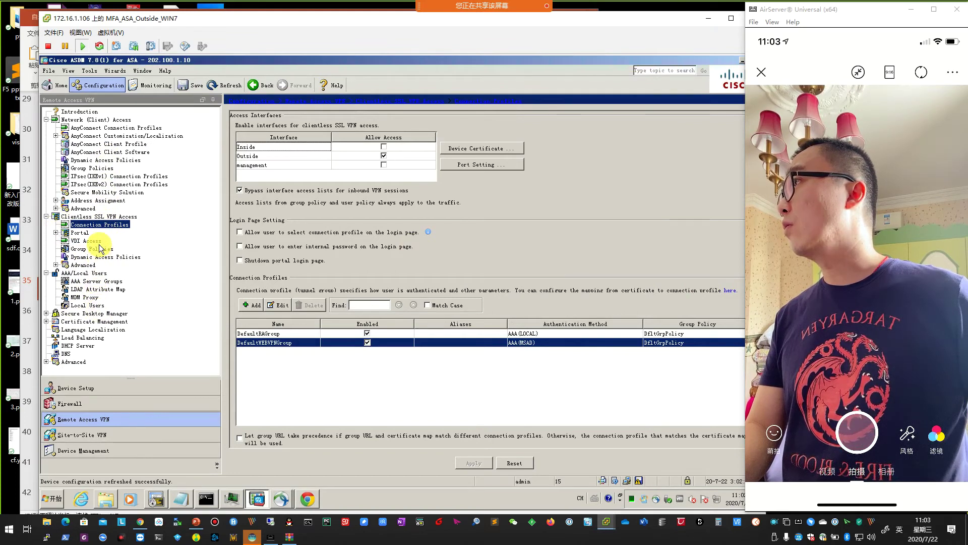
Delete the old Duo JS file from Portal Web Contents and apply the change.
click(56, 233)
click(98, 297)
click(322, 135)
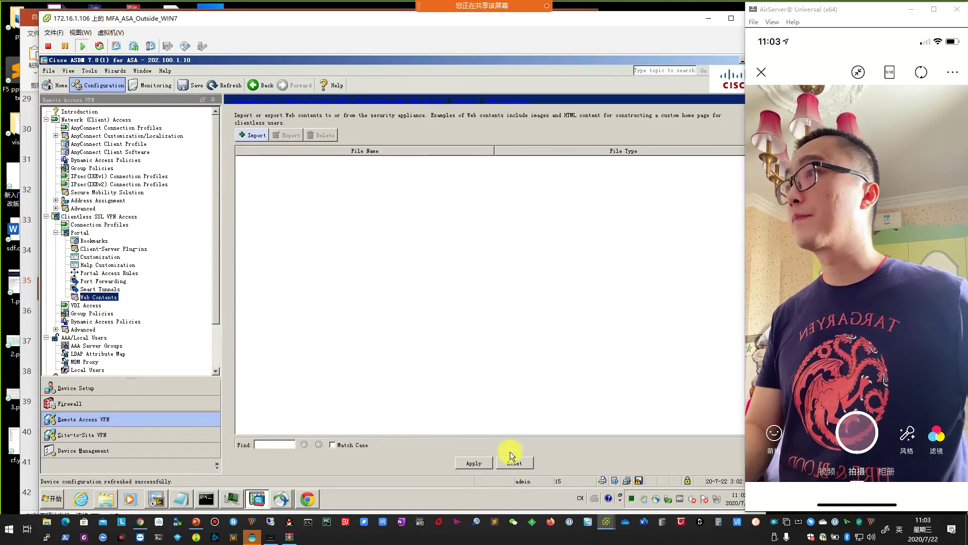
click(474, 463)
click(341, 373)
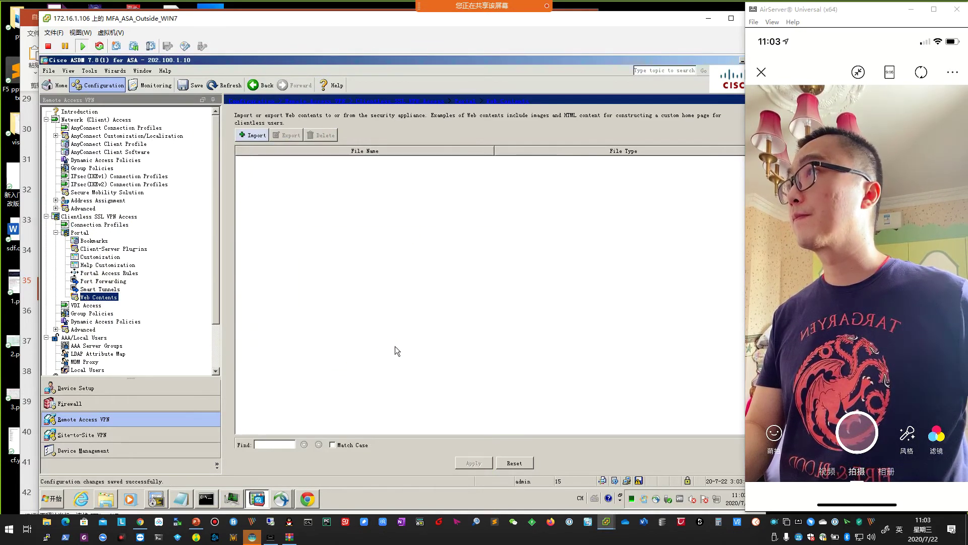
Import the local Duo-Cisco-v6.js file as new portal web content.
click(249, 136)
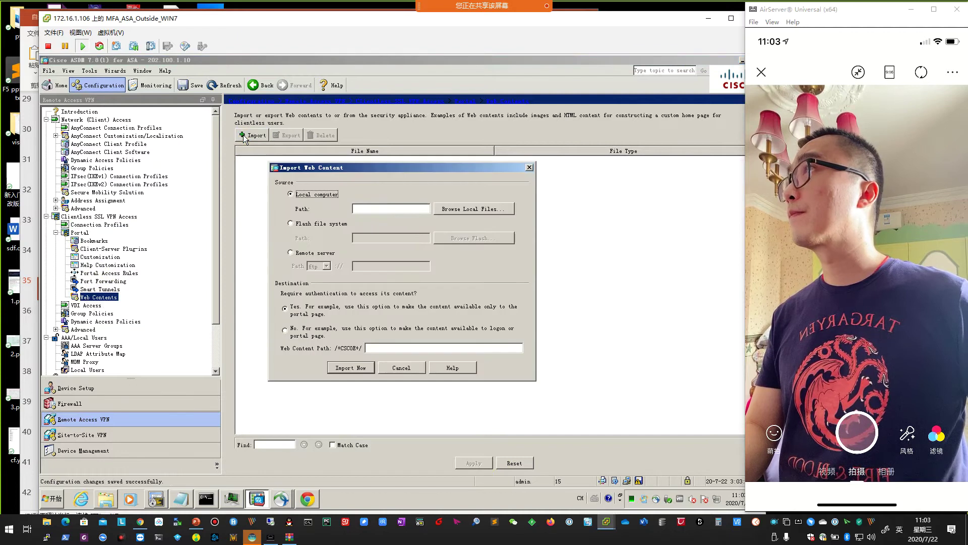
click(461, 212)
click(345, 238)
double_click(345, 239)
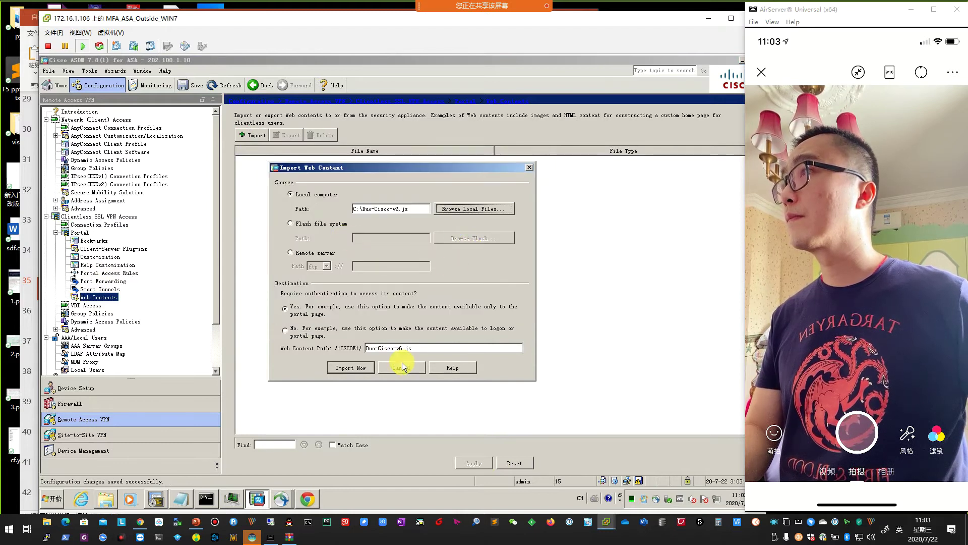
click(349, 367)
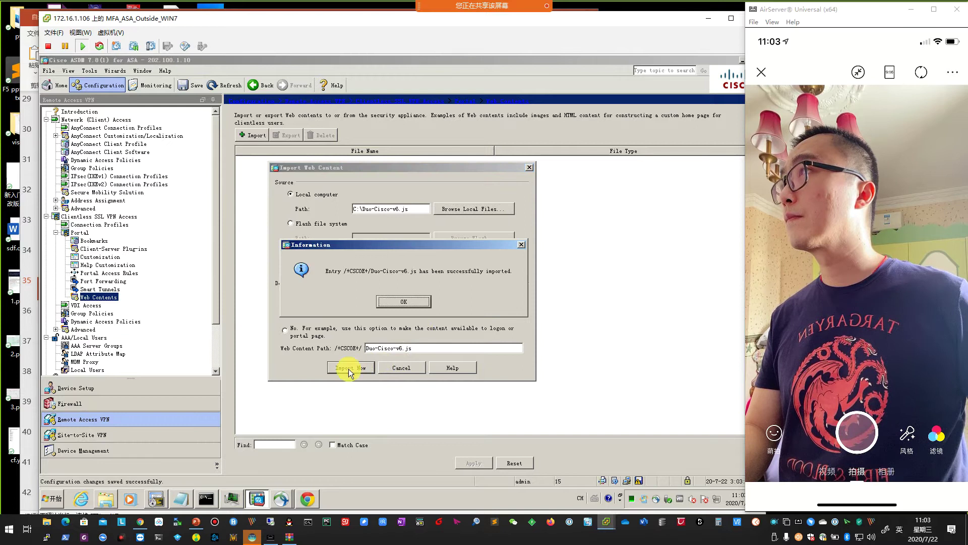
click(397, 304)
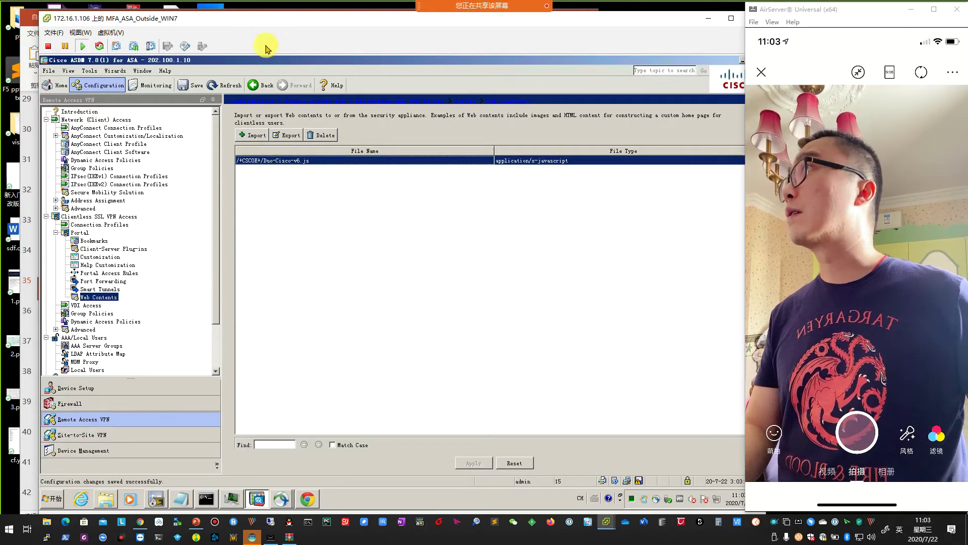
click(93, 240)
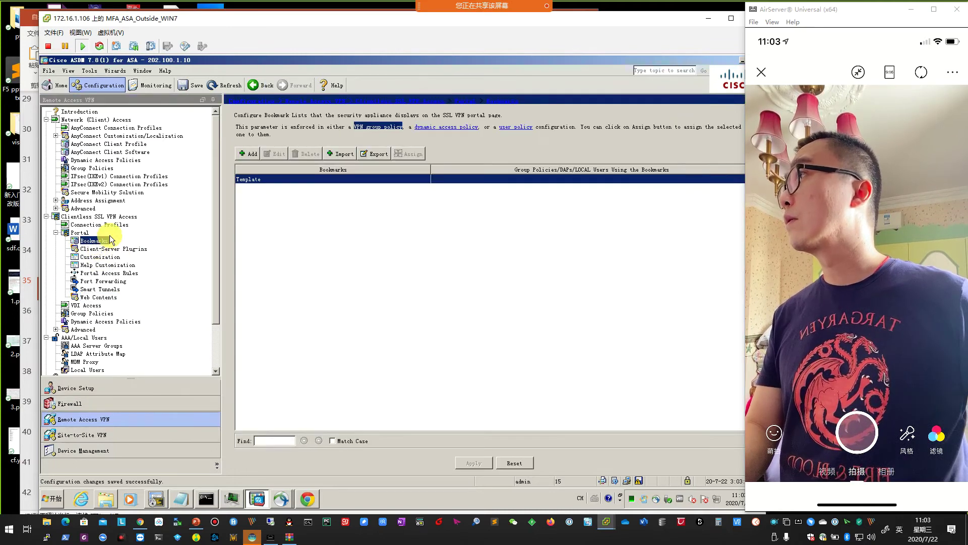
Edit DfltCustomization under Portal > Customization and show its Logon Page Title Panel settings.
click(101, 257)
click(267, 199)
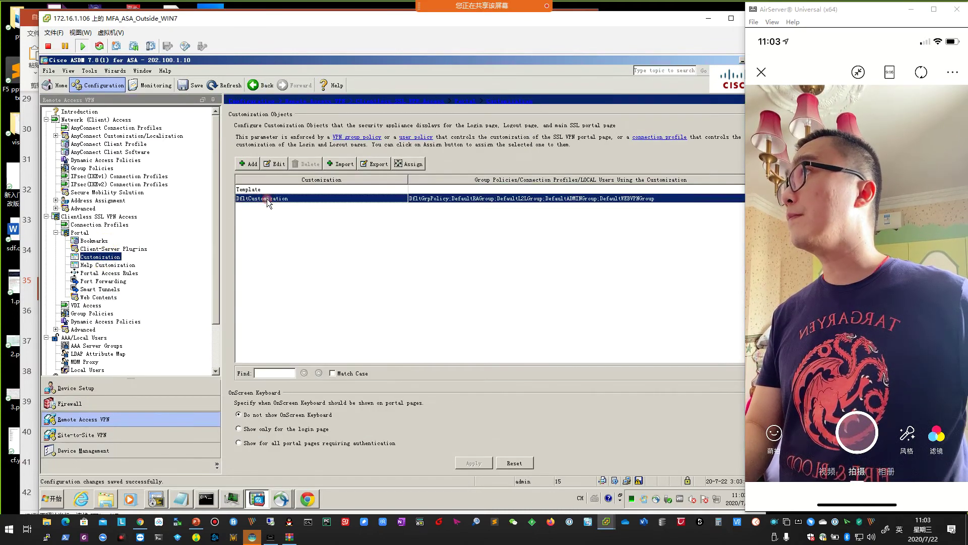
click(273, 165)
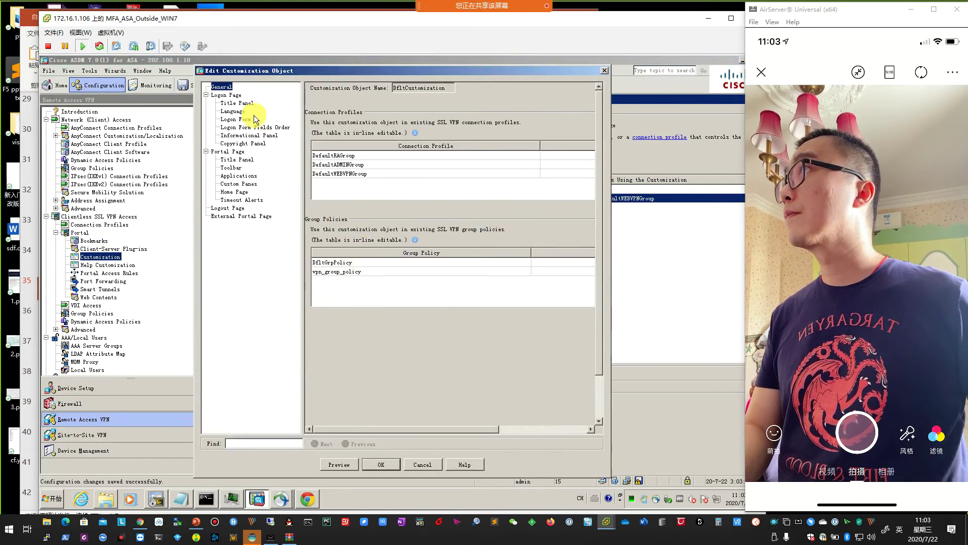
click(237, 103)
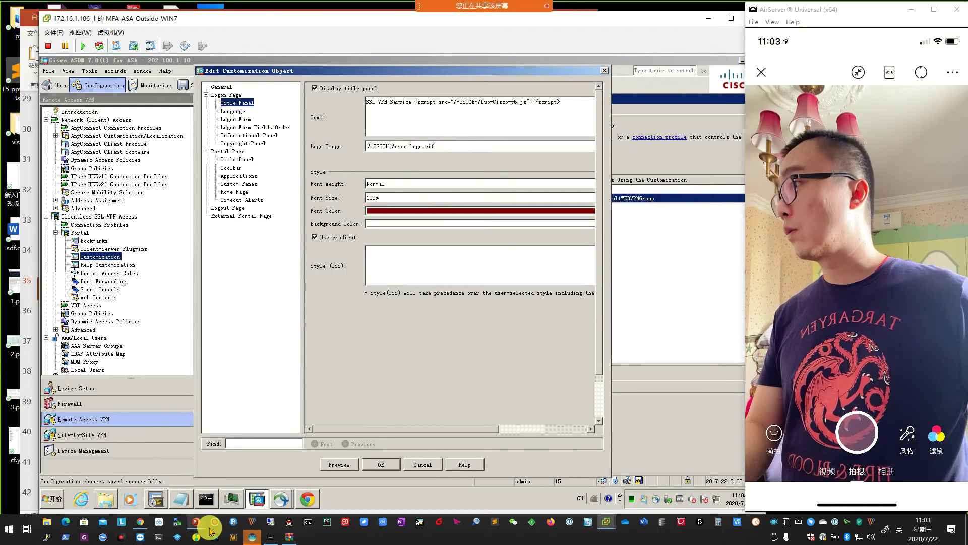
click(195, 521)
Highlight the Duo-Cisco-v6.js script tag line on slide 25, then return to the customization dialog.
scroll(455, 260, up, 6)
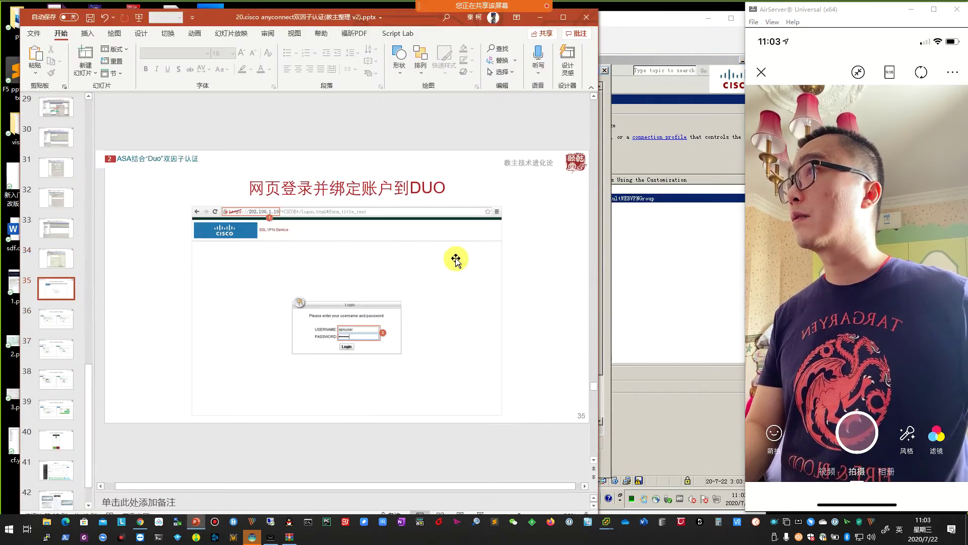
scroll(455, 260, up, 6)
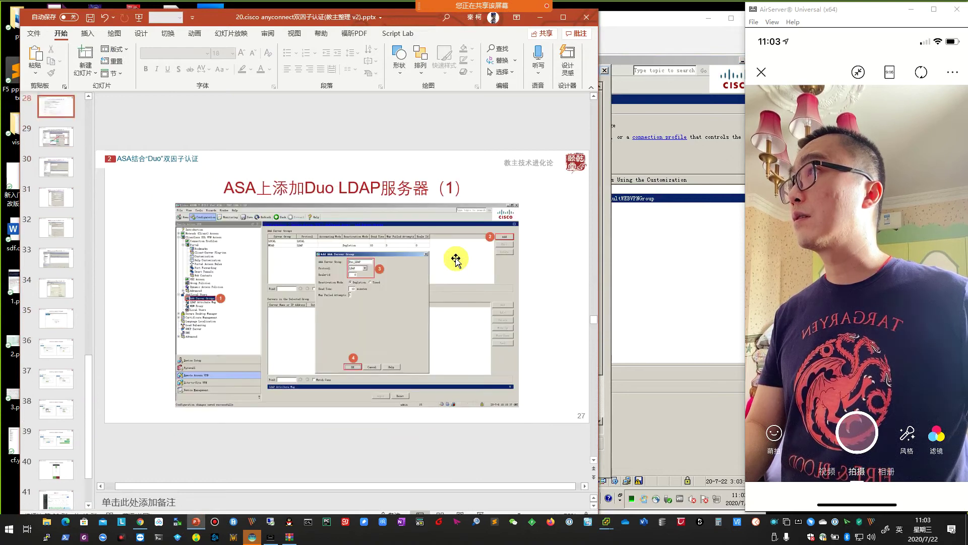
scroll(457, 258, down, 1)
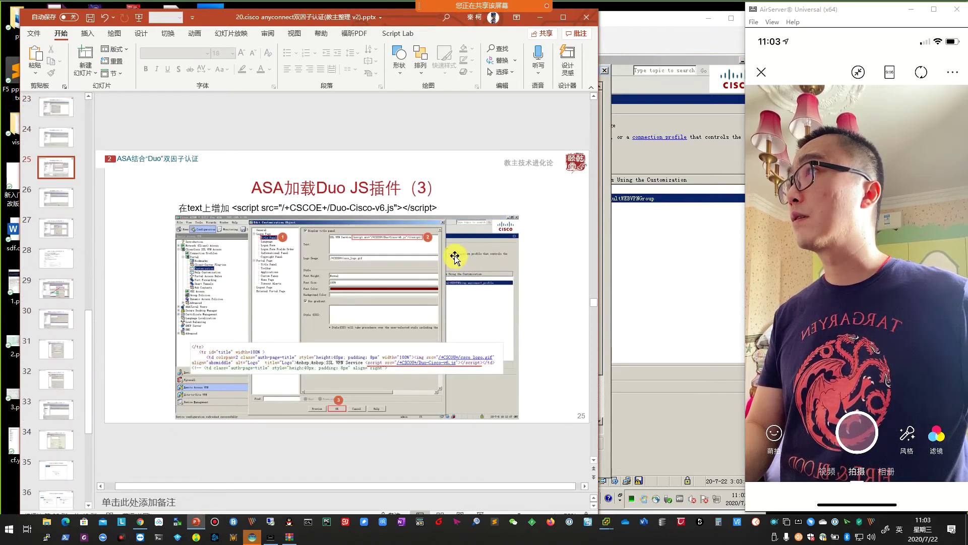
drag(232, 205, 445, 208)
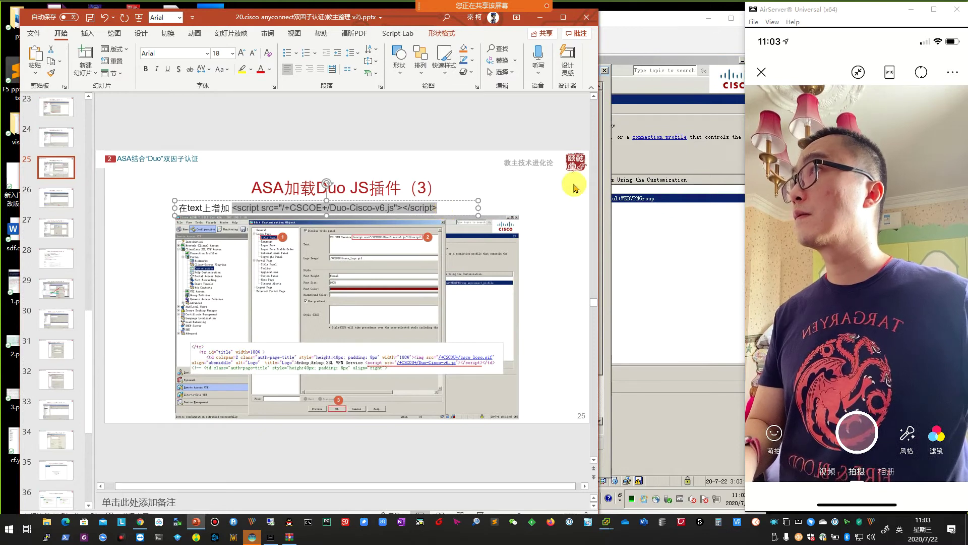
click(625, 162)
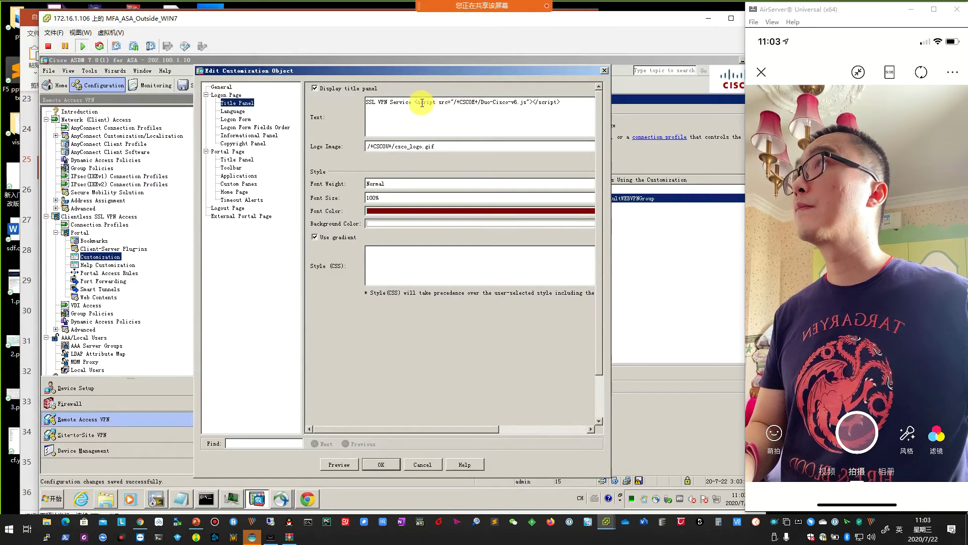
Accept the Title Panel text containing the Duo-Cisco-v6.js script tag with OK.
drag(415, 103, 561, 104)
click(567, 111)
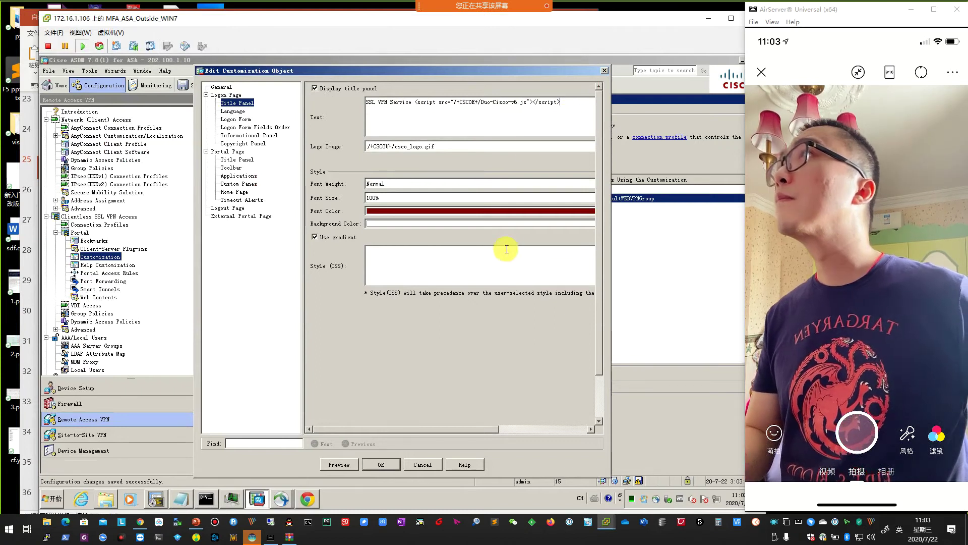
click(378, 462)
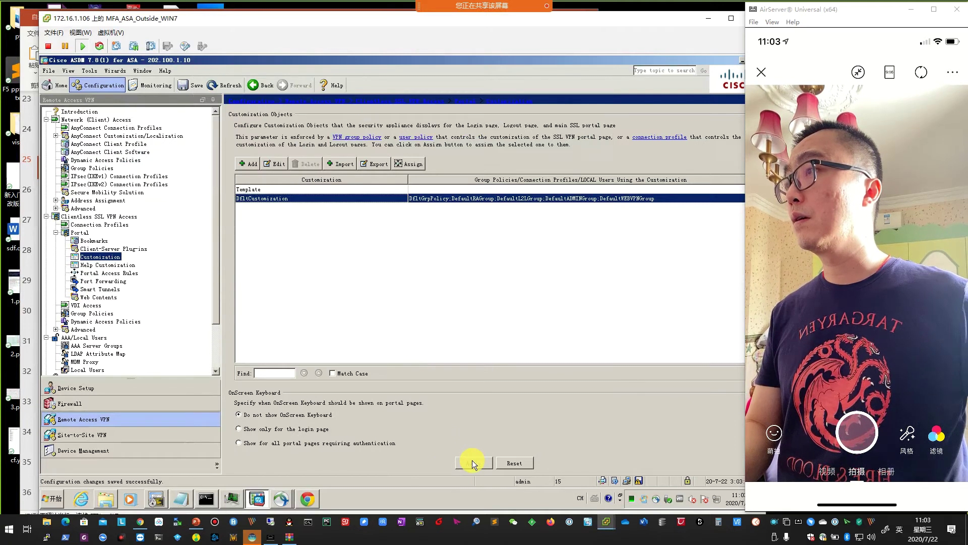
click(331, 189)
click(331, 197)
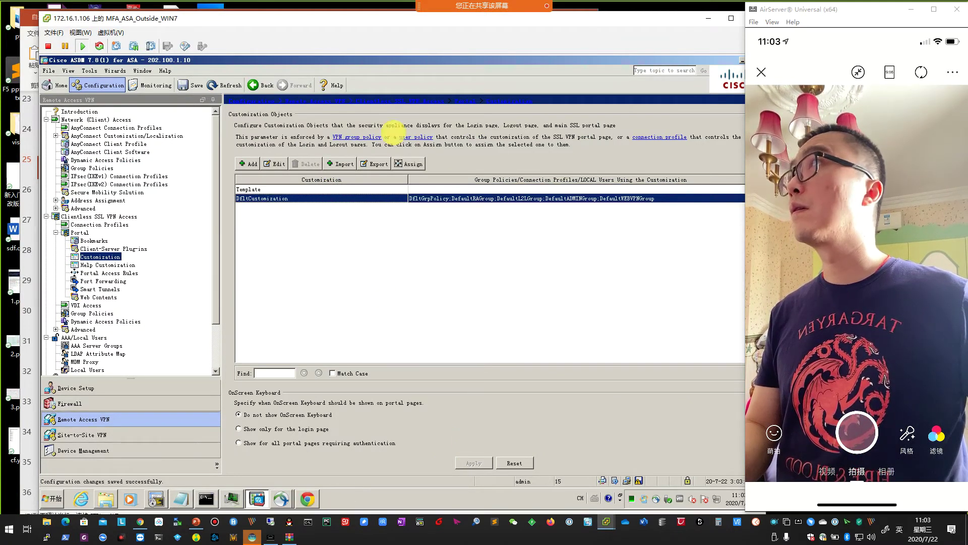
Save the running configuration to flash with write mem.
click(191, 86)
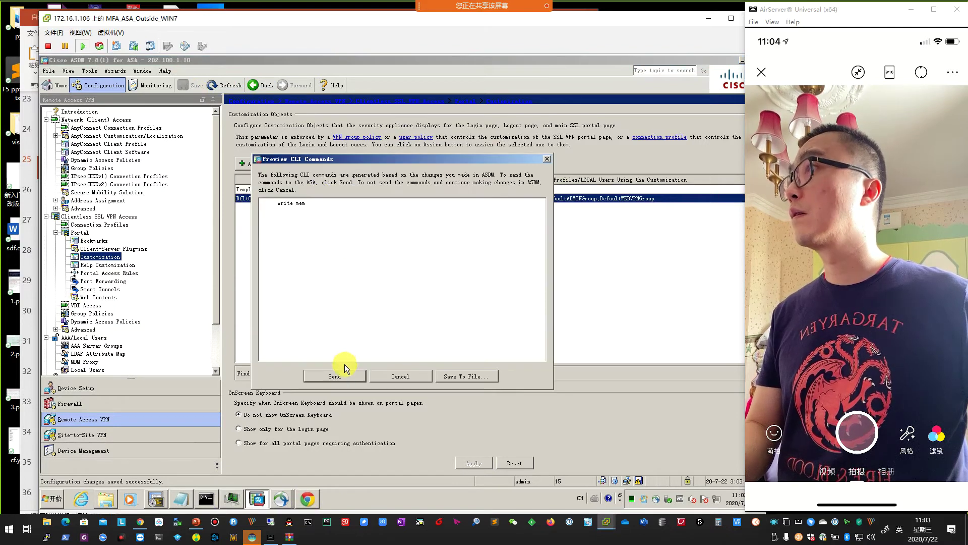
click(346, 374)
click(309, 498)
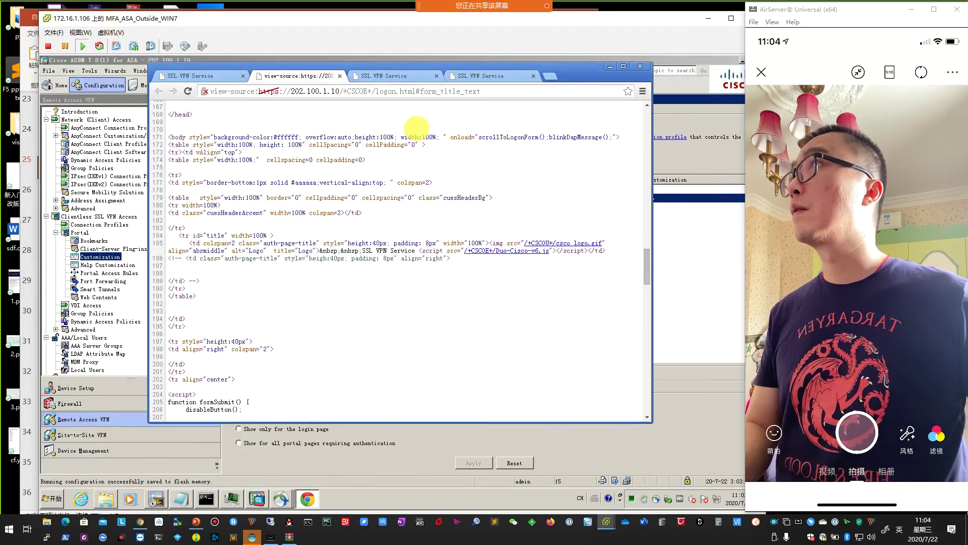
click(337, 76)
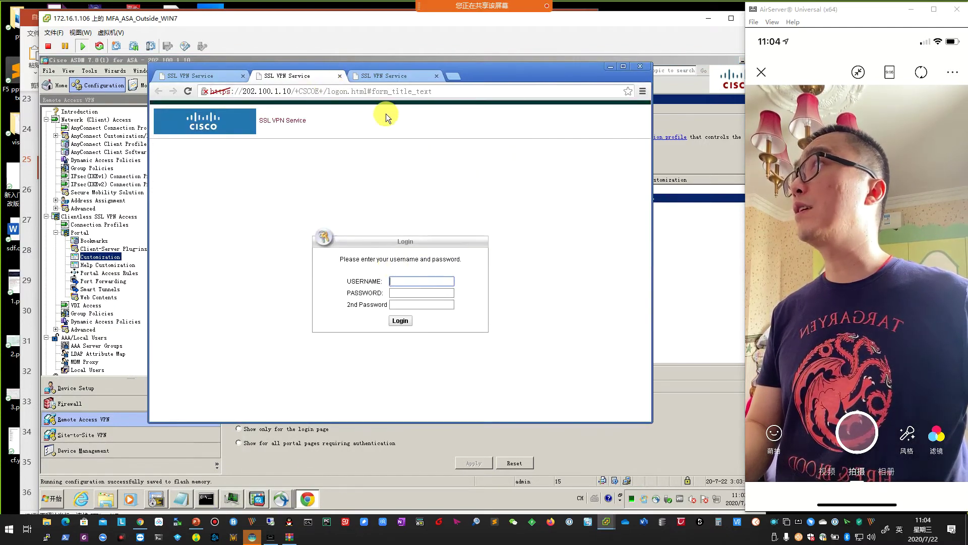
click(640, 66)
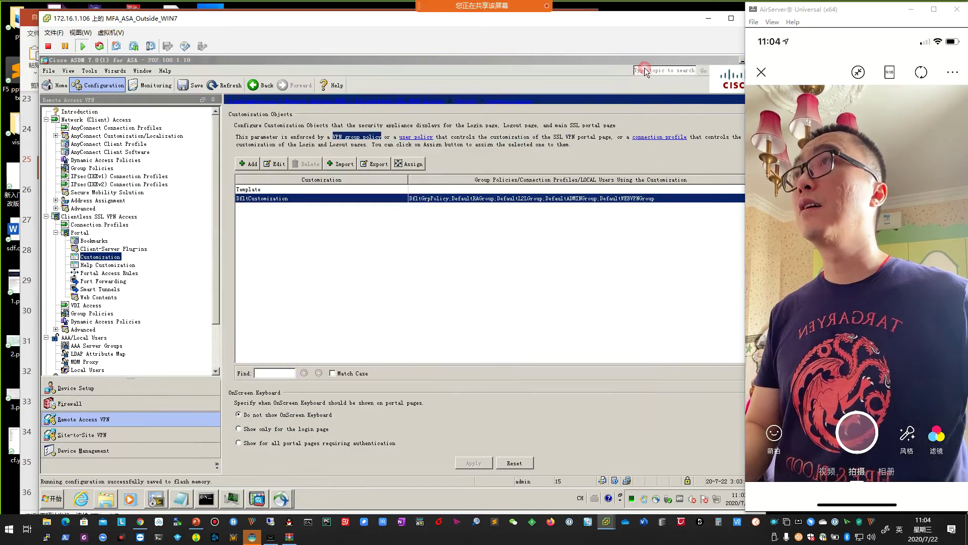
click(55, 504)
click(99, 265)
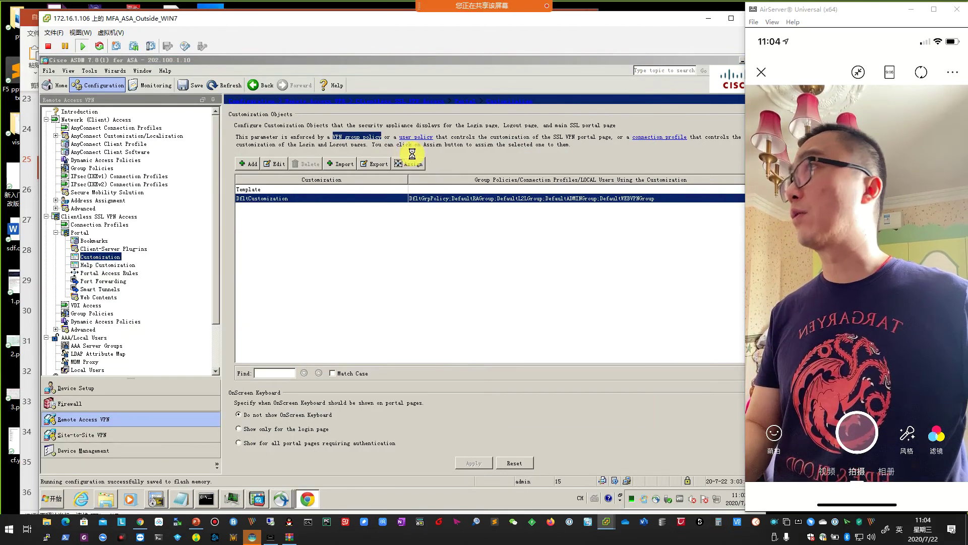
click(270, 92)
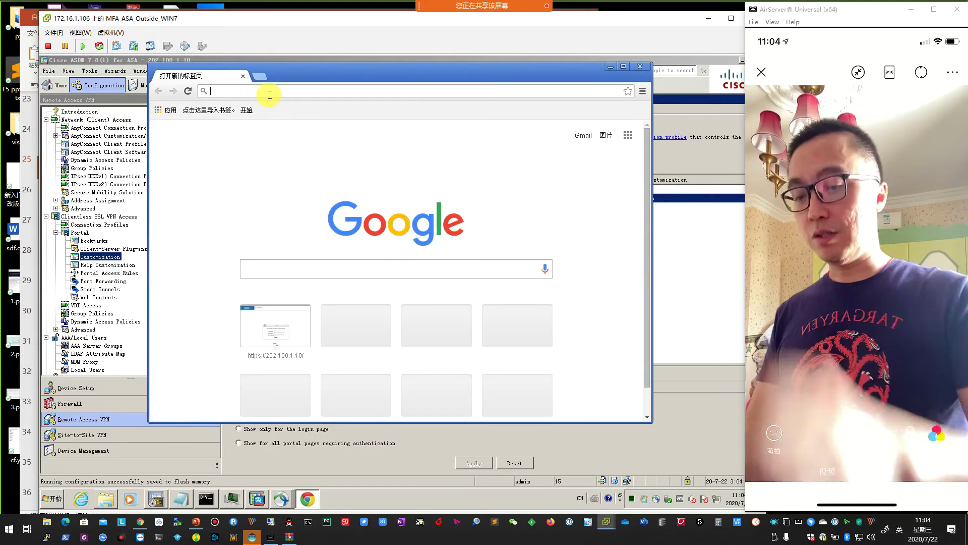
text(https://202.100.1.10)
key(Return)
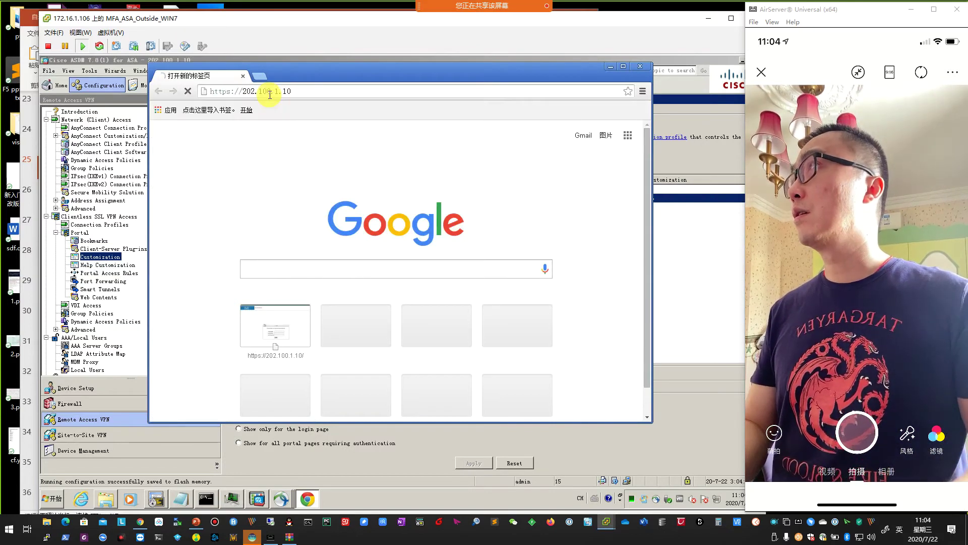
click(255, 287)
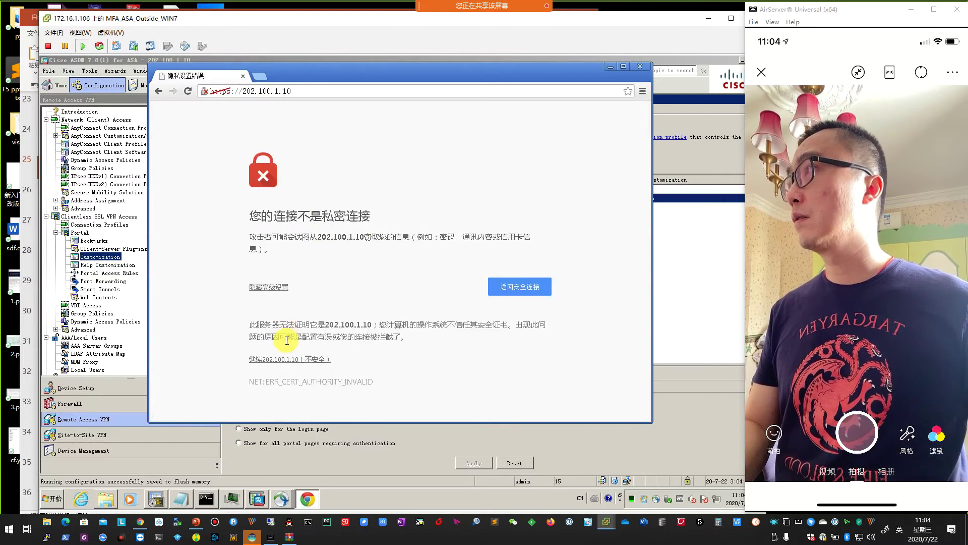
click(291, 359)
View the login page source, check the Duo-Cisco-v6.js script tag, and close Chrome.
right_click(561, 299)
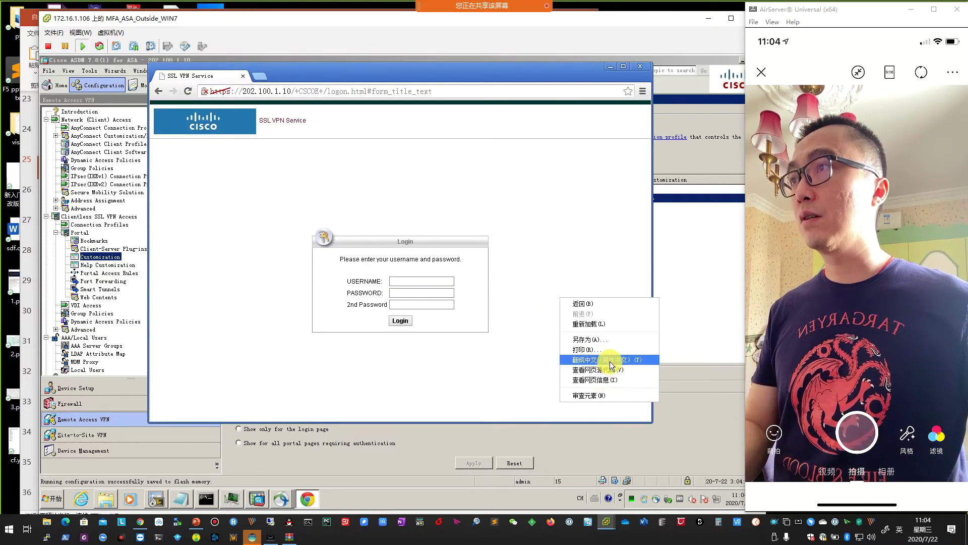
click(606, 379)
click(541, 224)
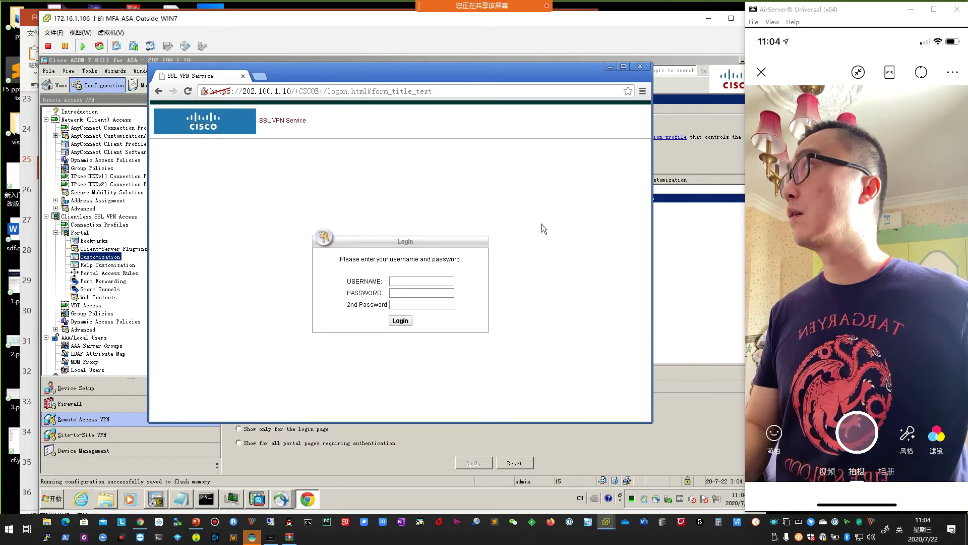
right_click(567, 233)
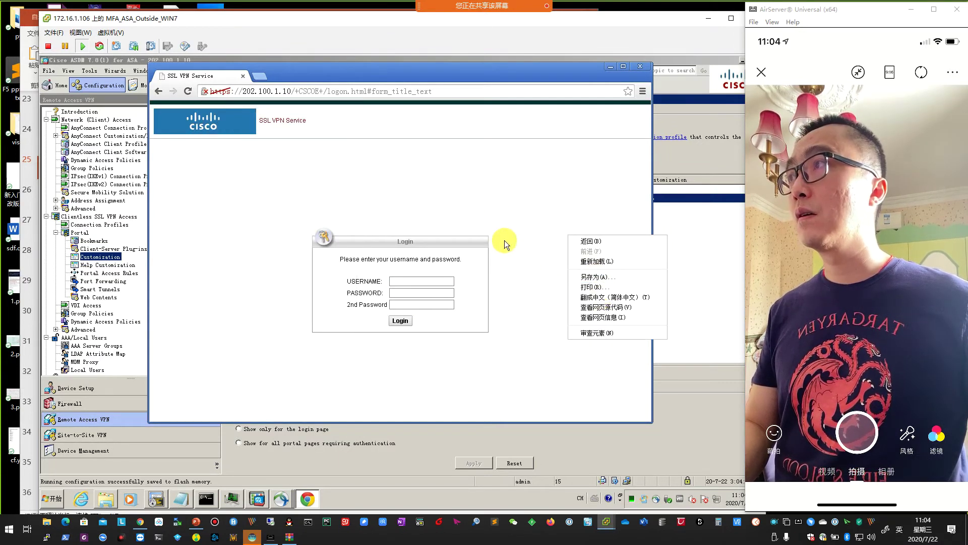
click(516, 262)
right_click(539, 271)
click(585, 343)
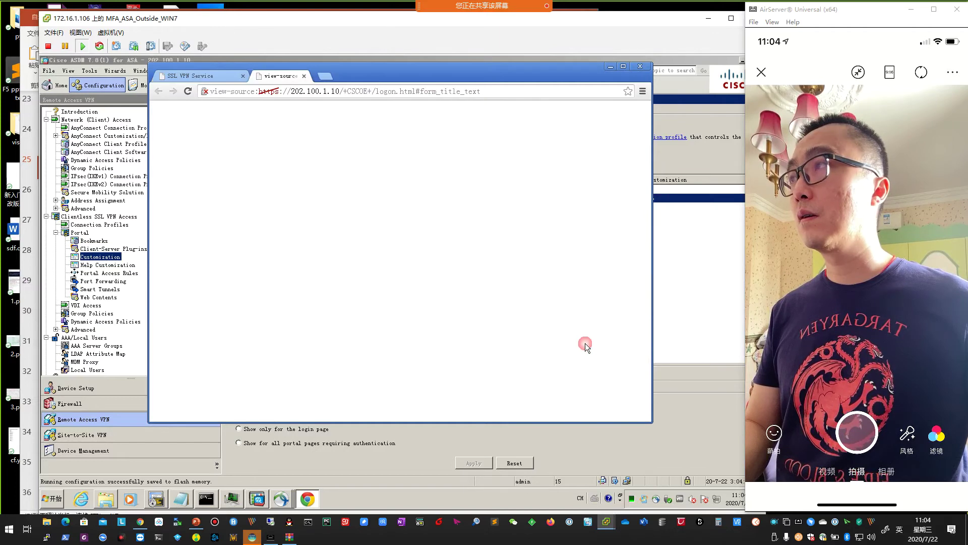
scroll(524, 305, down, 10)
scroll(498, 339, down, 20)
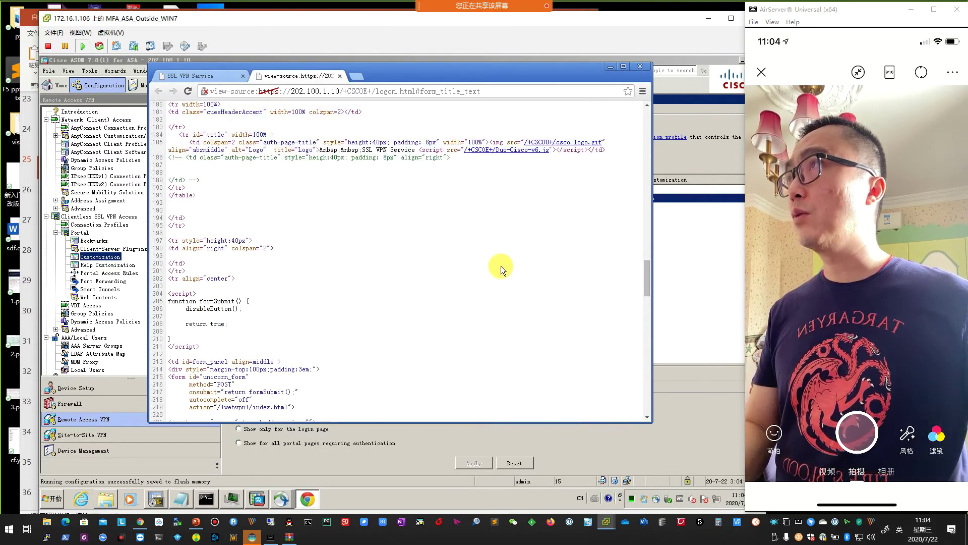
scroll(501, 265, up, 2)
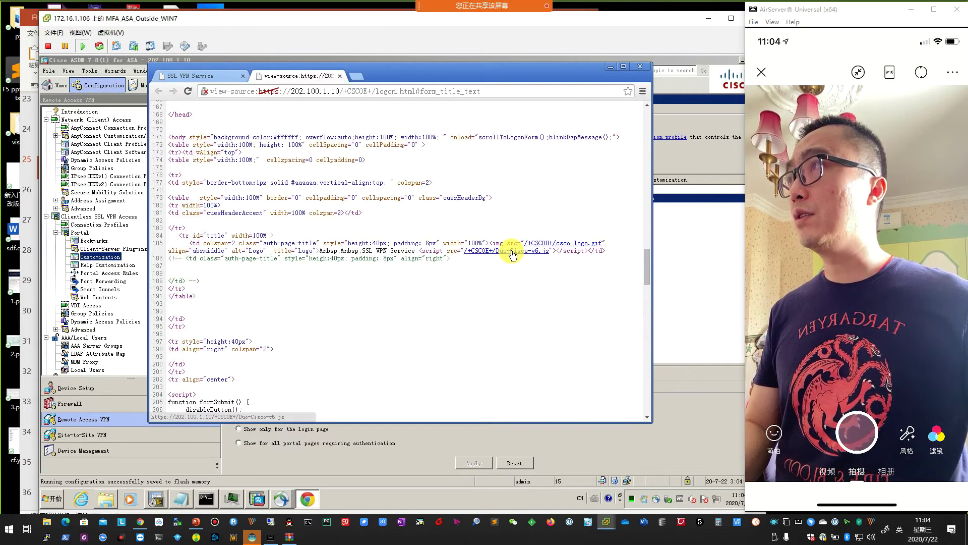
key(ctrl+w)
key(ctrl+w)
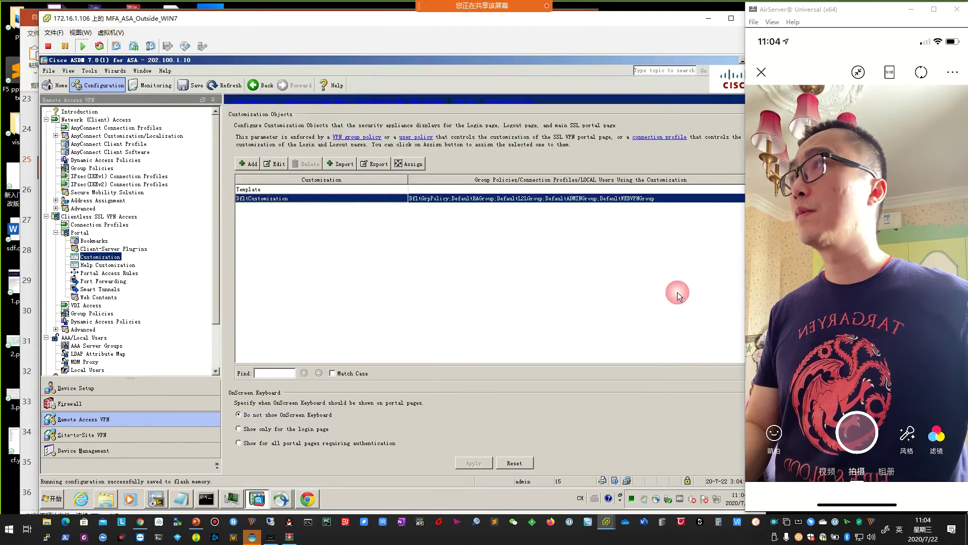
Start exporting Duo-Cisco-v6.js from Web Contents and select its file name.
click(102, 299)
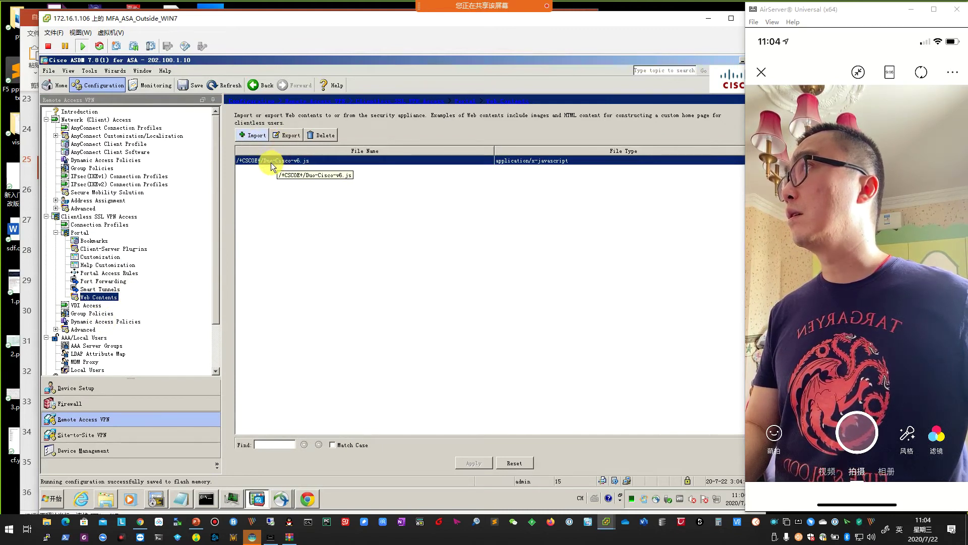
click(285, 135)
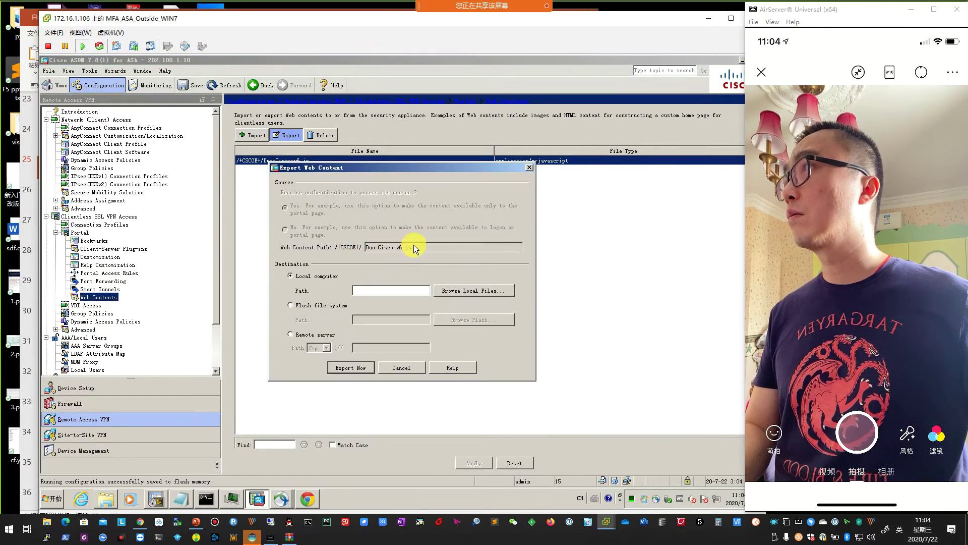
drag(413, 246, 353, 249)
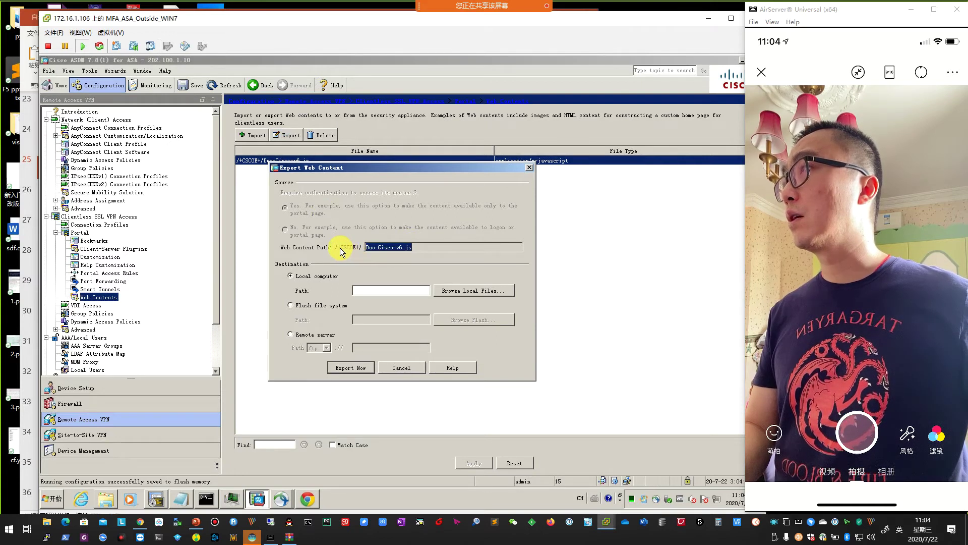
click(140, 521)
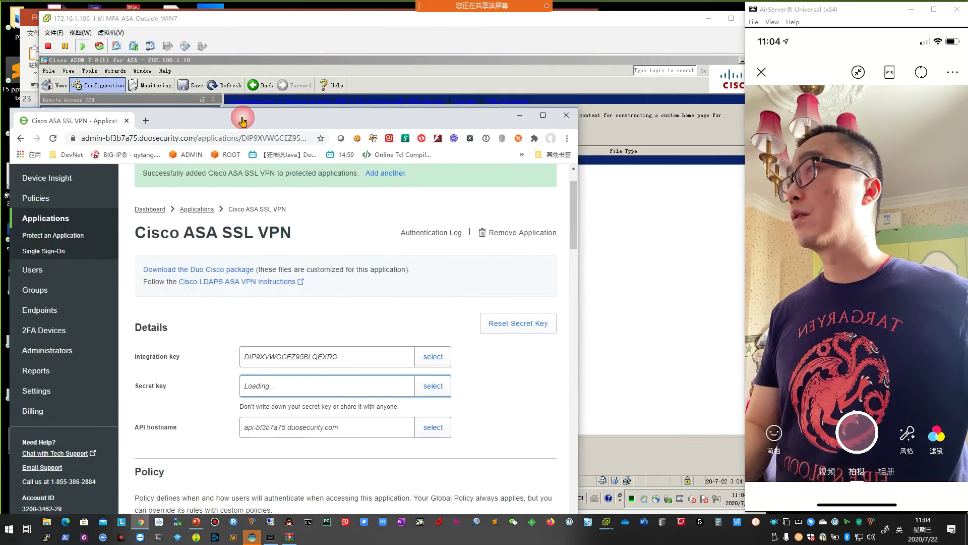
click(294, 486)
Edit the login page address in the browser to point at the Duo script and load it.
click(308, 499)
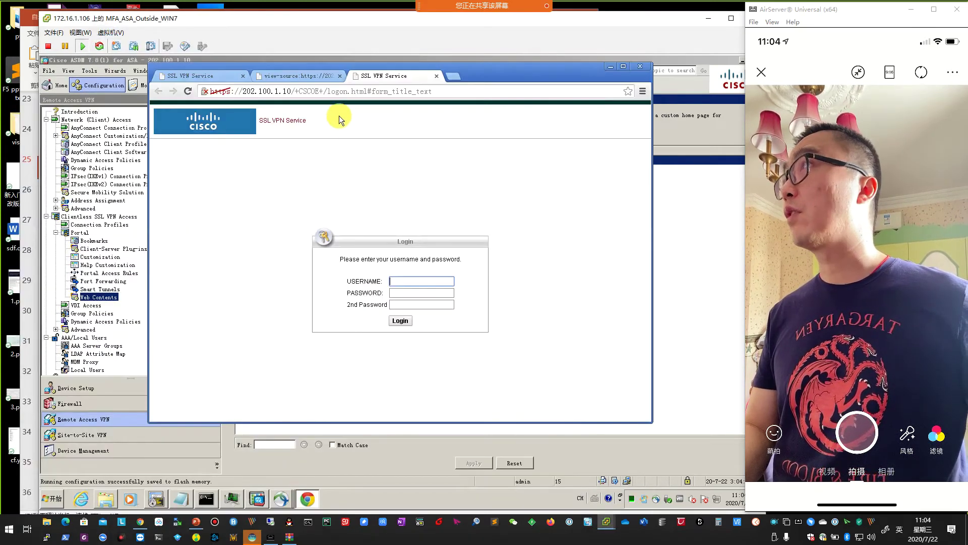
drag(506, 80, 696, 218)
click(487, 237)
double_click(504, 237)
drag(468, 214, 323, 290)
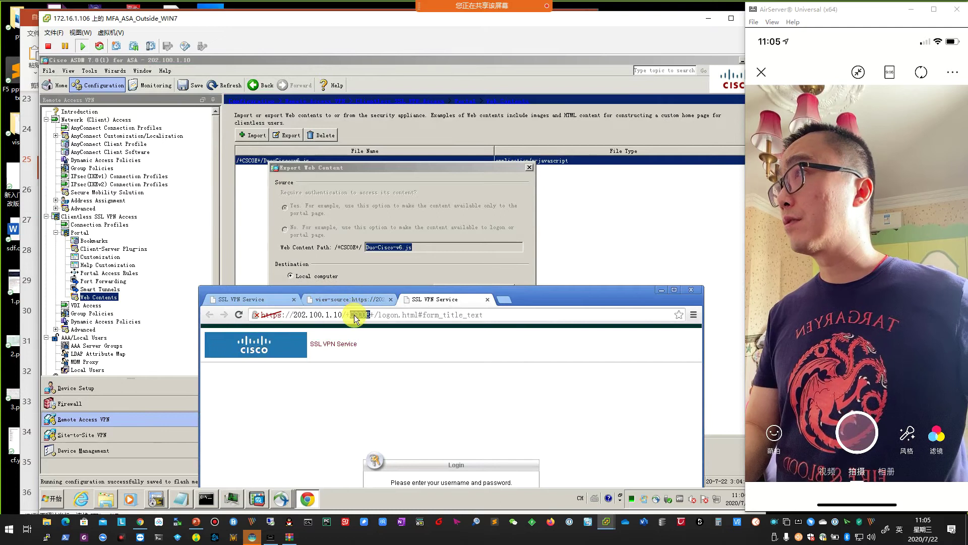
click(390, 315)
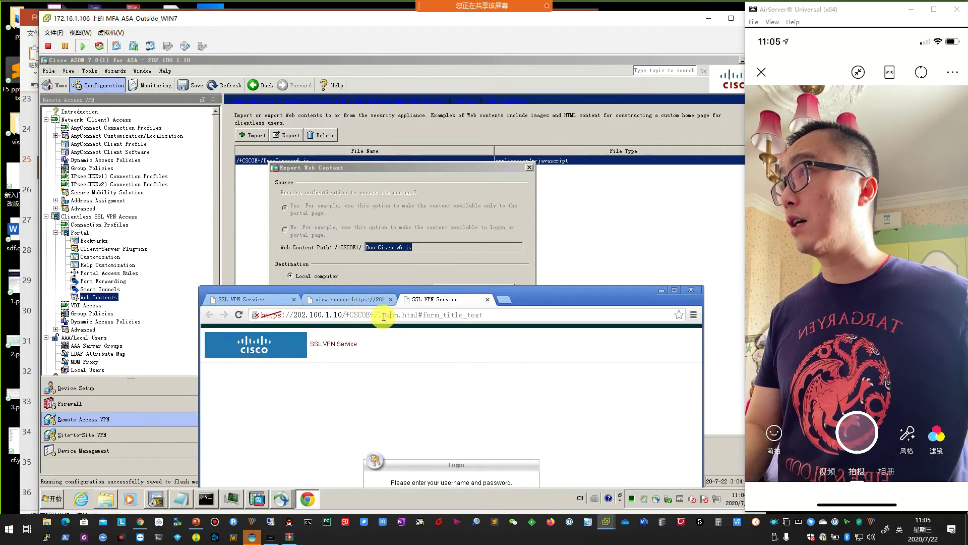
drag(379, 316, 484, 315)
text(Du)
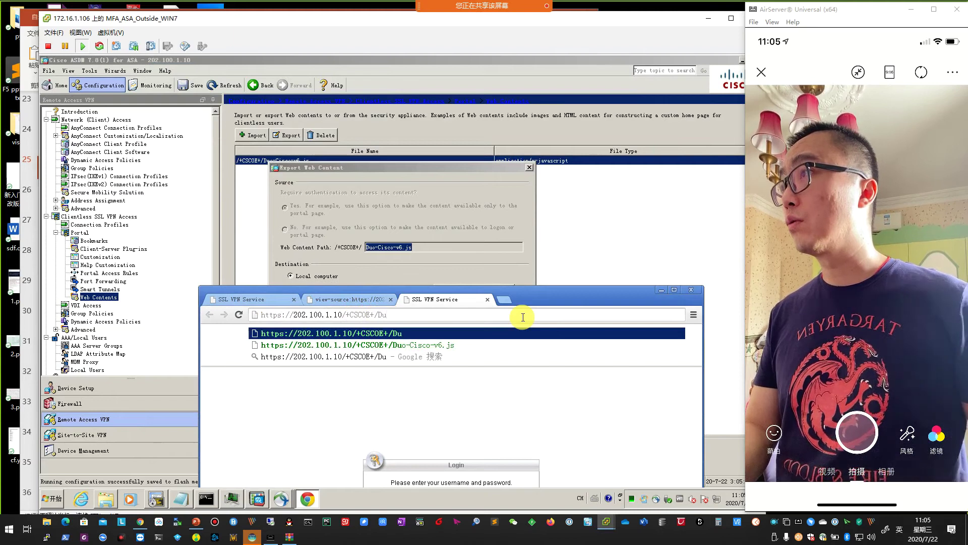
key(Return)
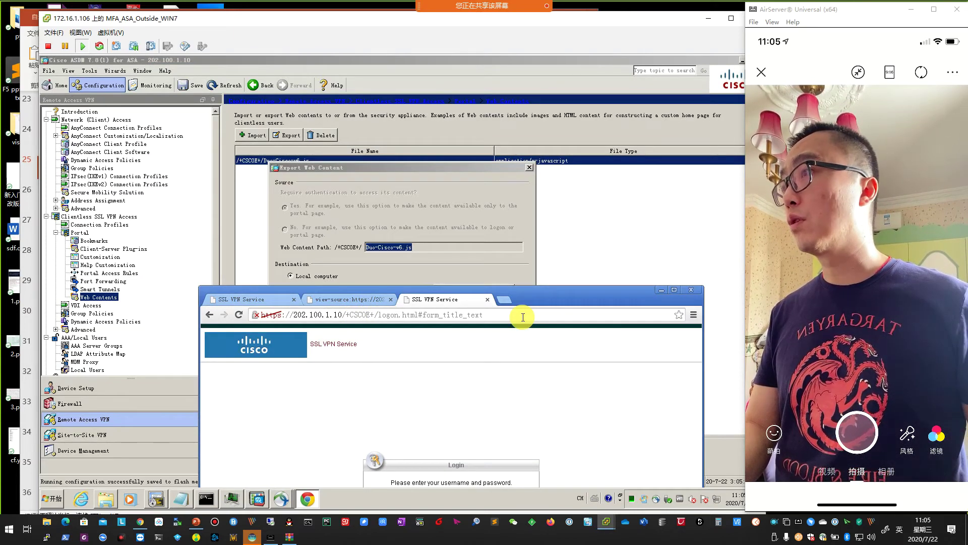
drag(564, 294, 701, 222)
click(700, 222)
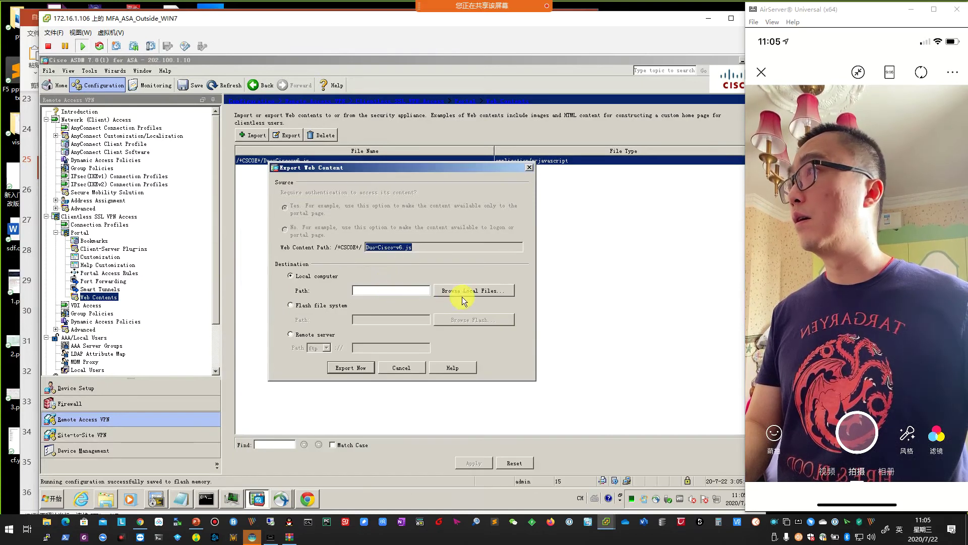
Export the content to C:\Duo-Cisco-v6.js and dismiss the success message.
click(484, 291)
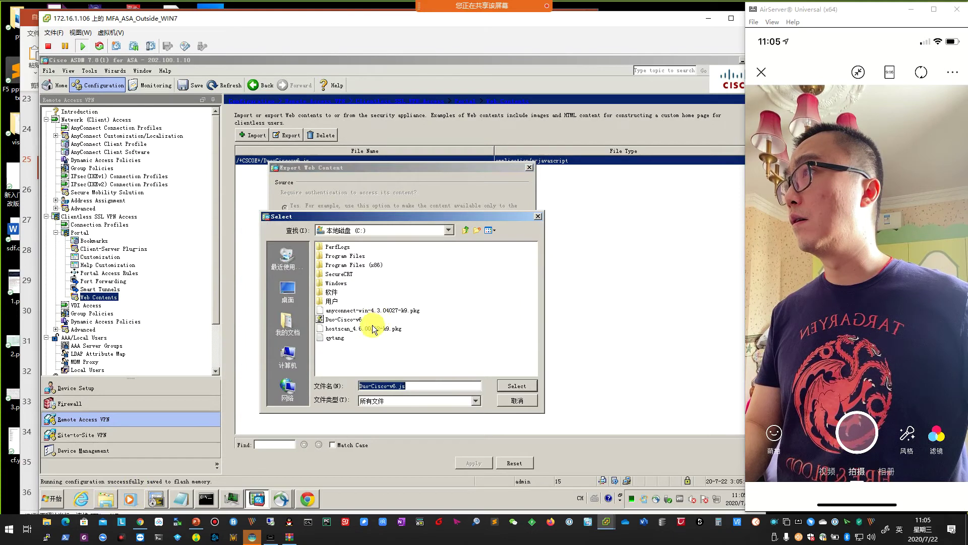
click(353, 324)
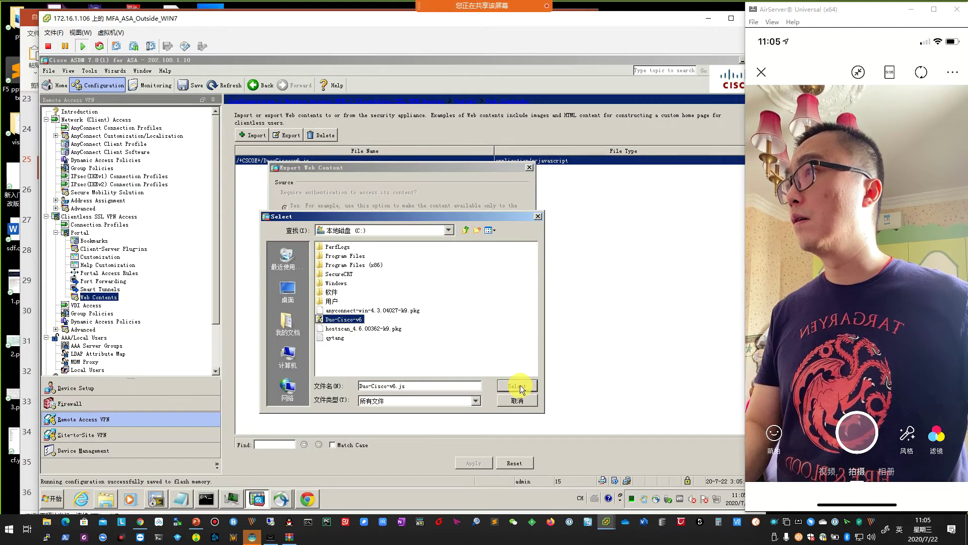
click(519, 386)
click(359, 367)
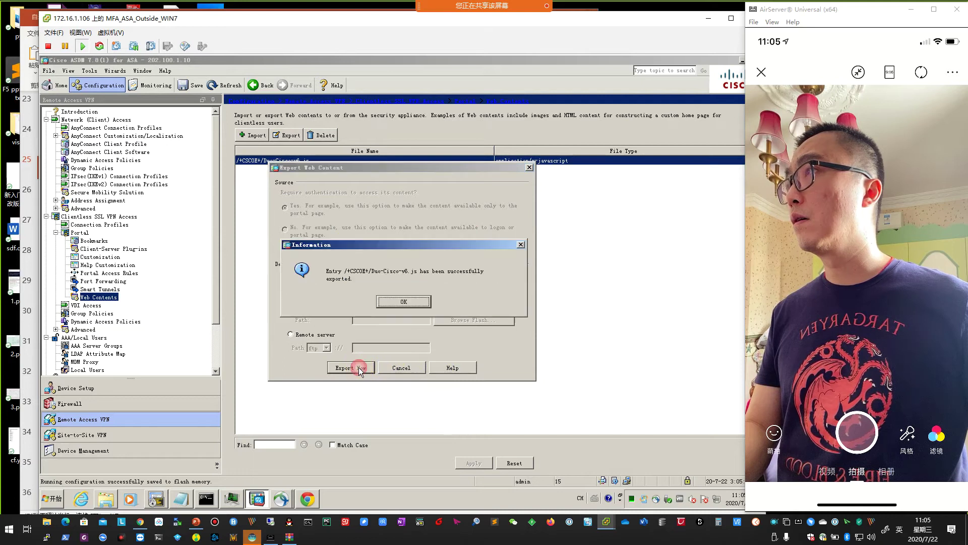
click(405, 301)
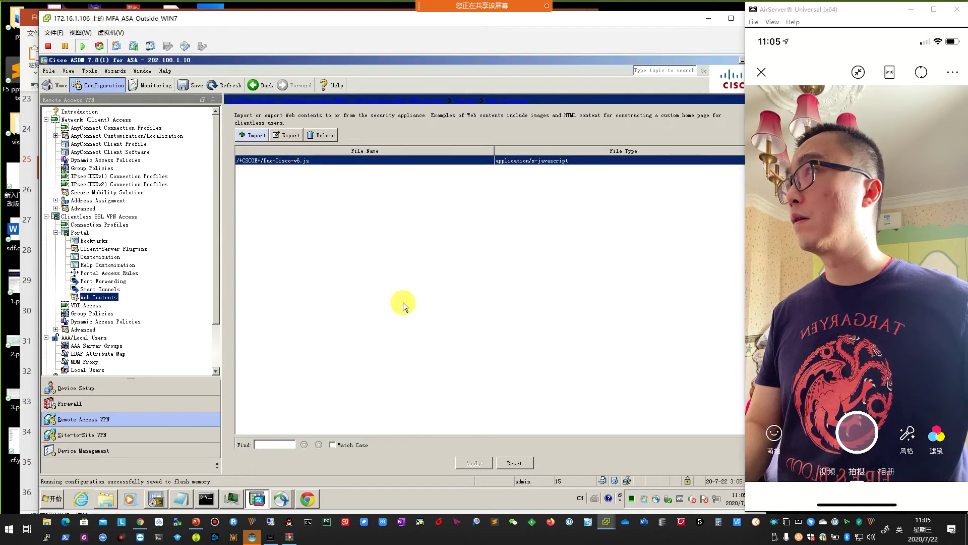
Import Duo-Cisco-v6.js from C: as web content requiring authentication.
click(248, 137)
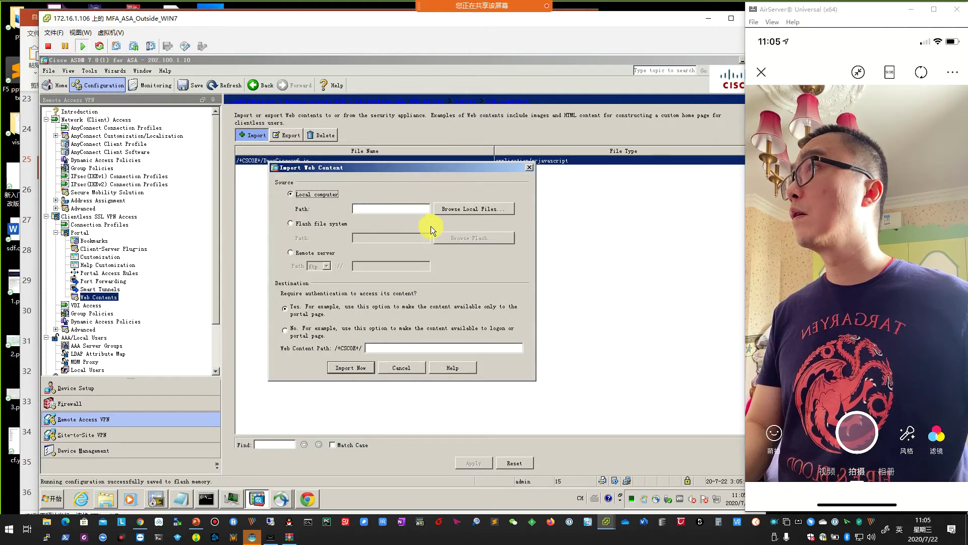
click(299, 336)
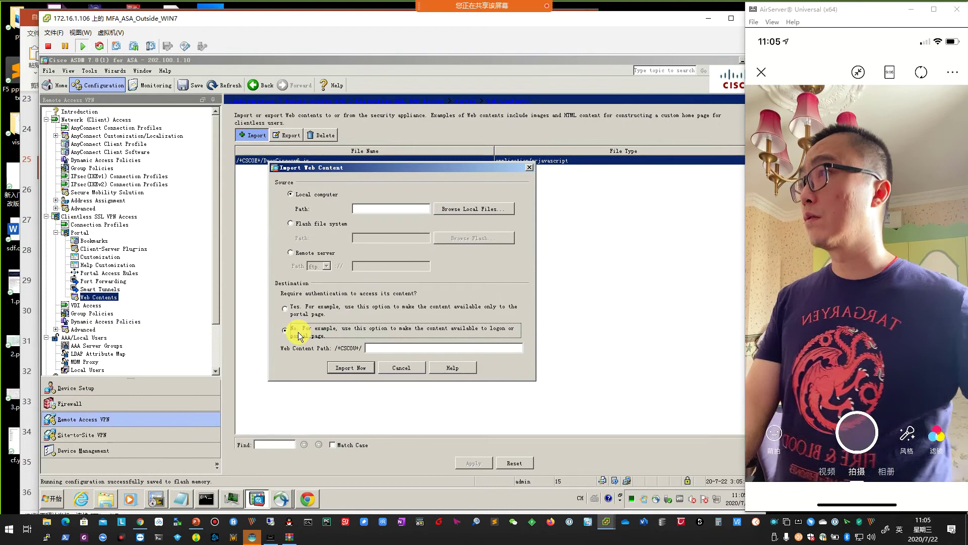
click(295, 313)
click(411, 347)
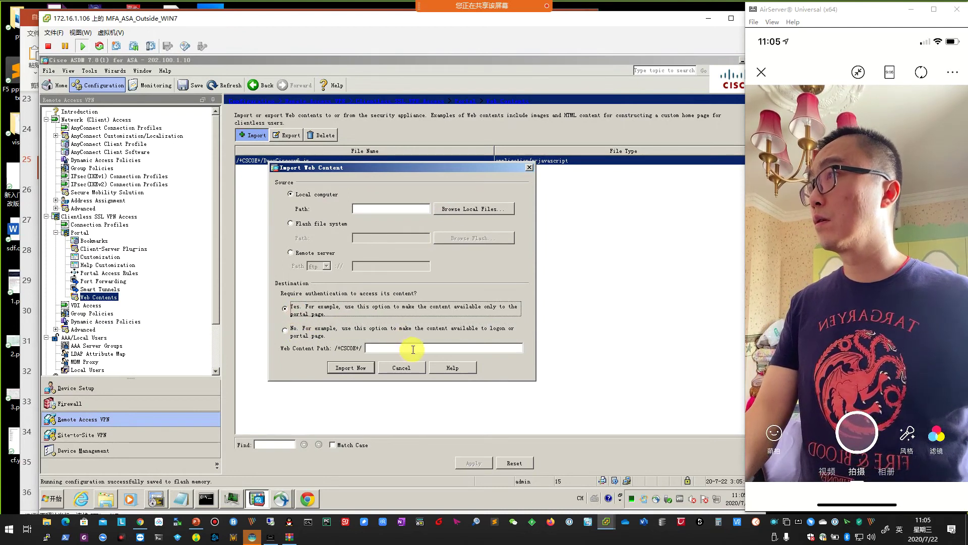
click(469, 211)
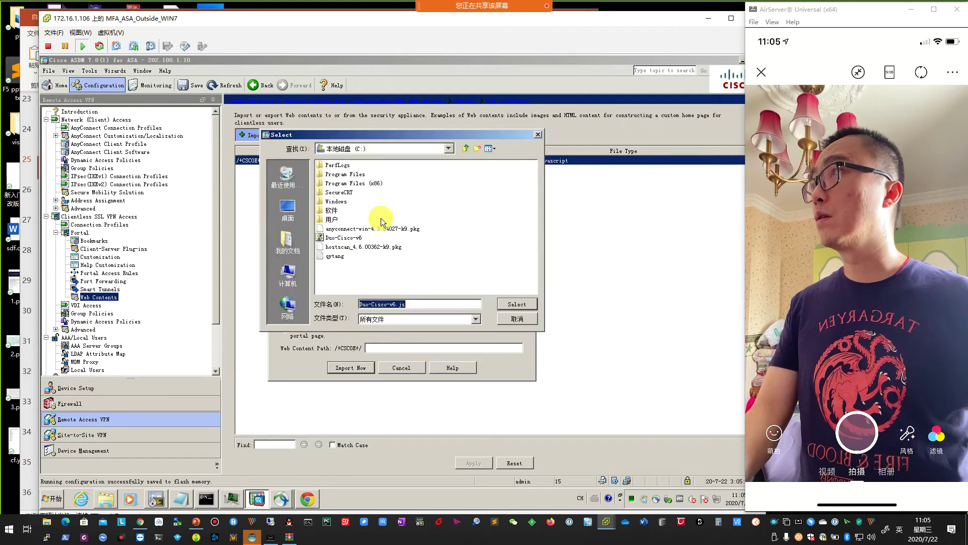
click(337, 238)
click(519, 304)
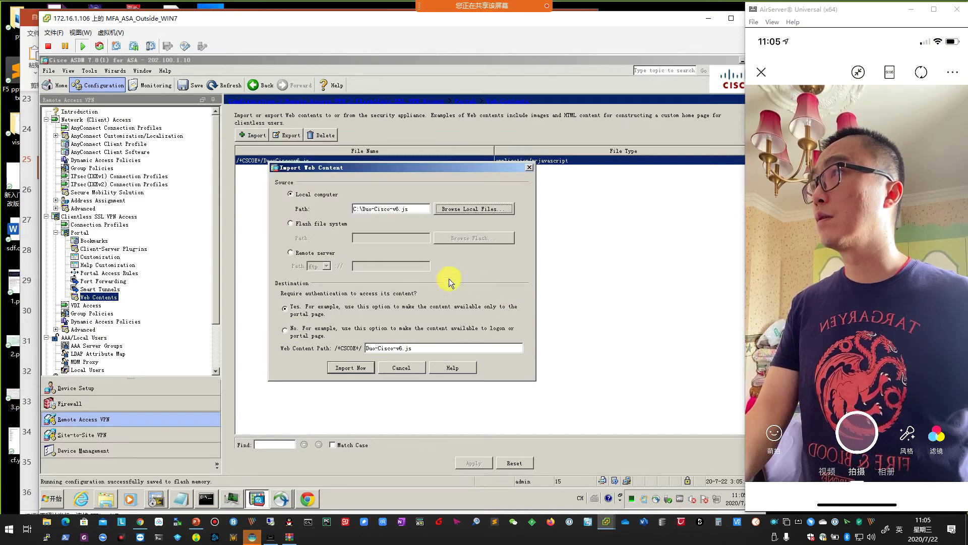
click(349, 368)
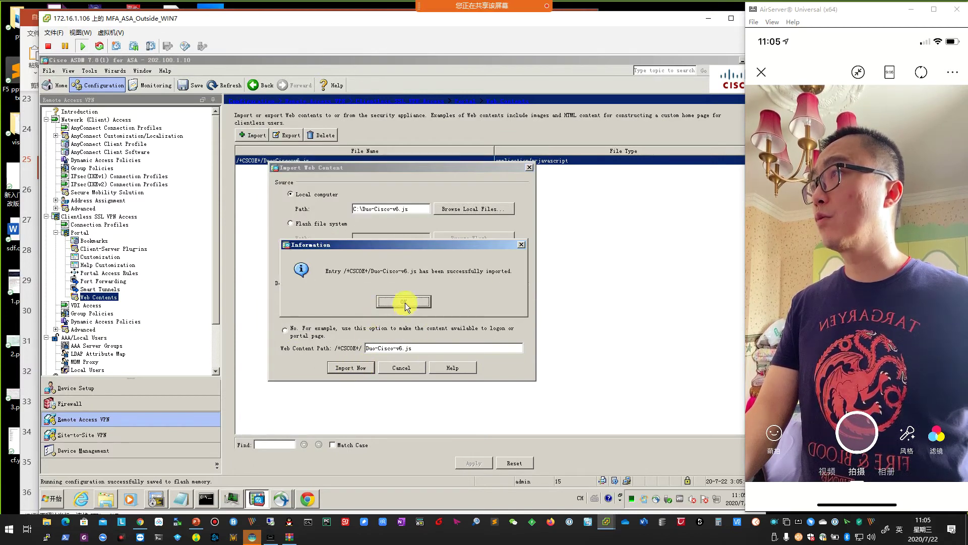
click(401, 304)
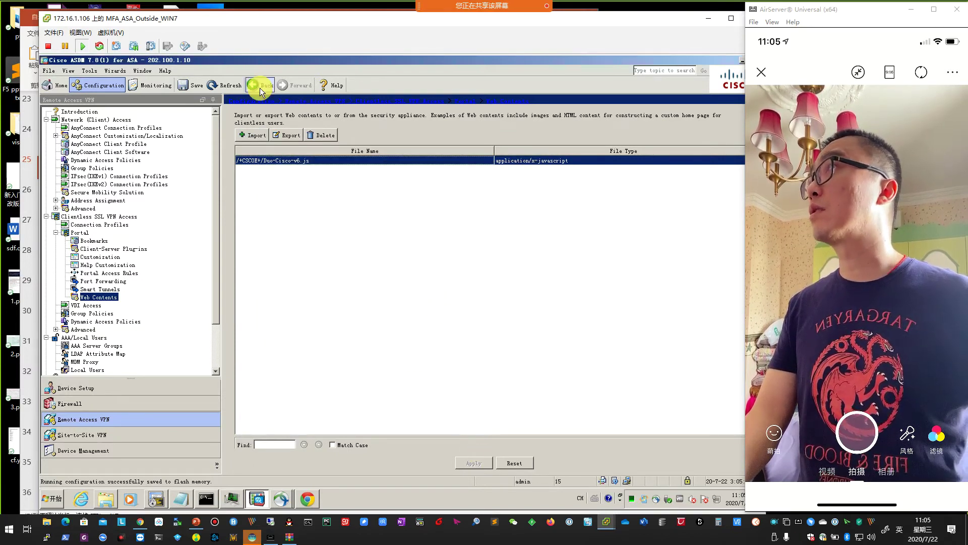
Refresh ASDM, load the Duo script address in the browser, then close the login page.
click(222, 86)
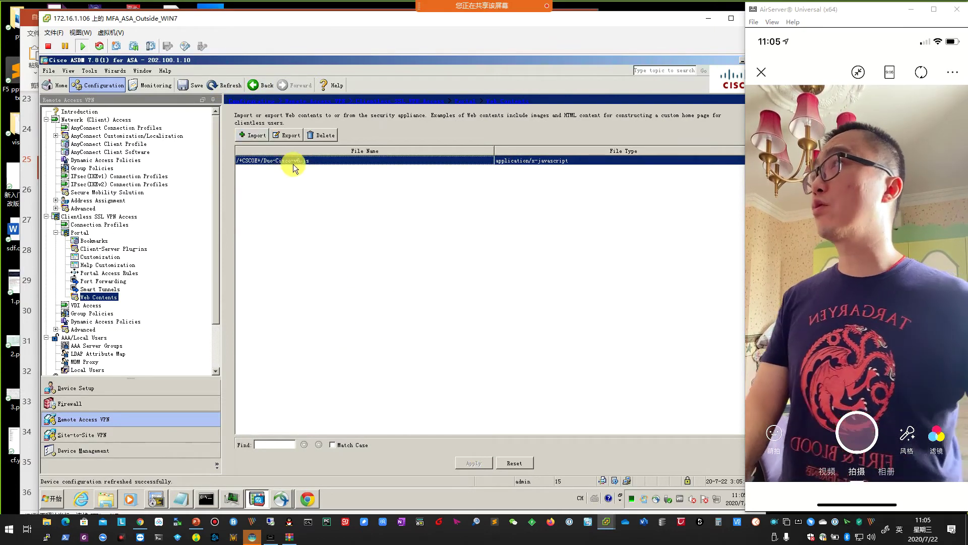
click(296, 501)
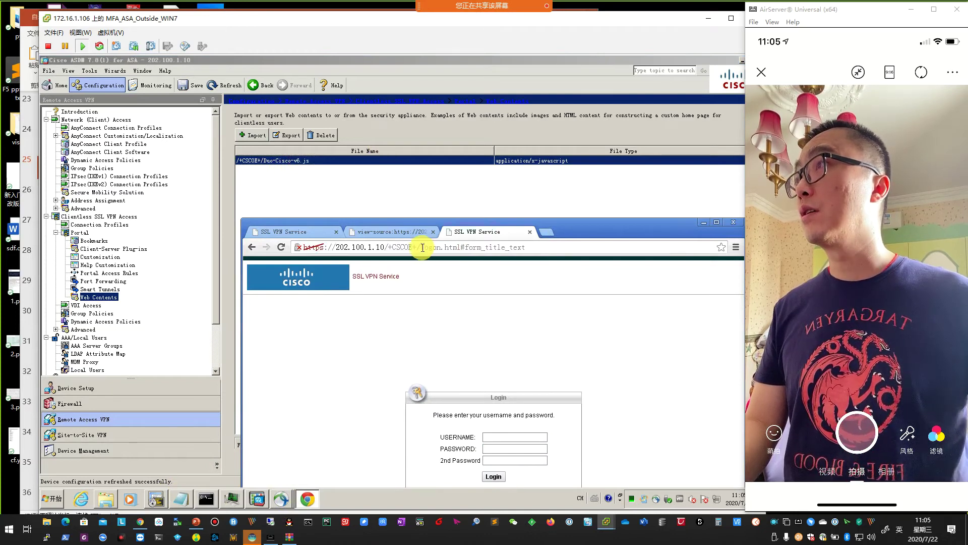
drag(419, 247, 634, 244)
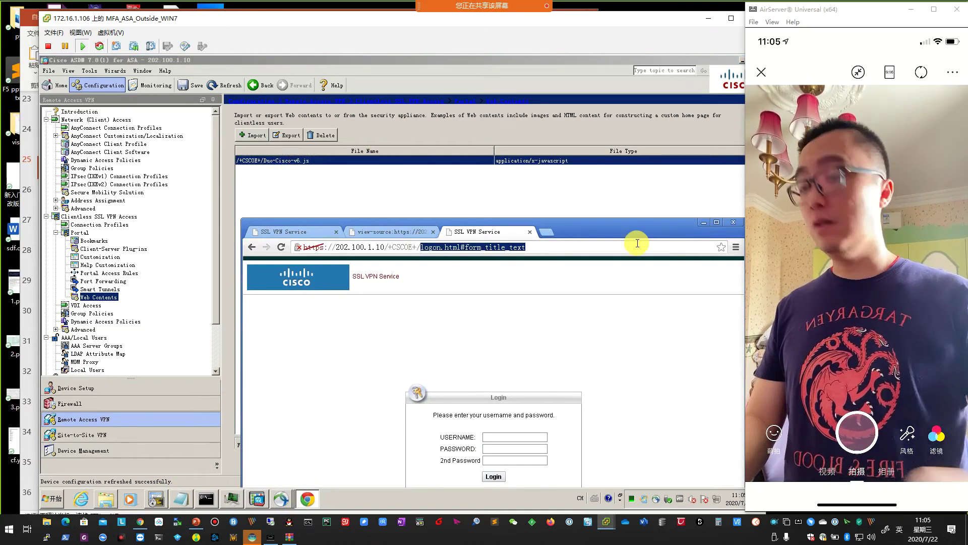
text(Duo)
key(Return)
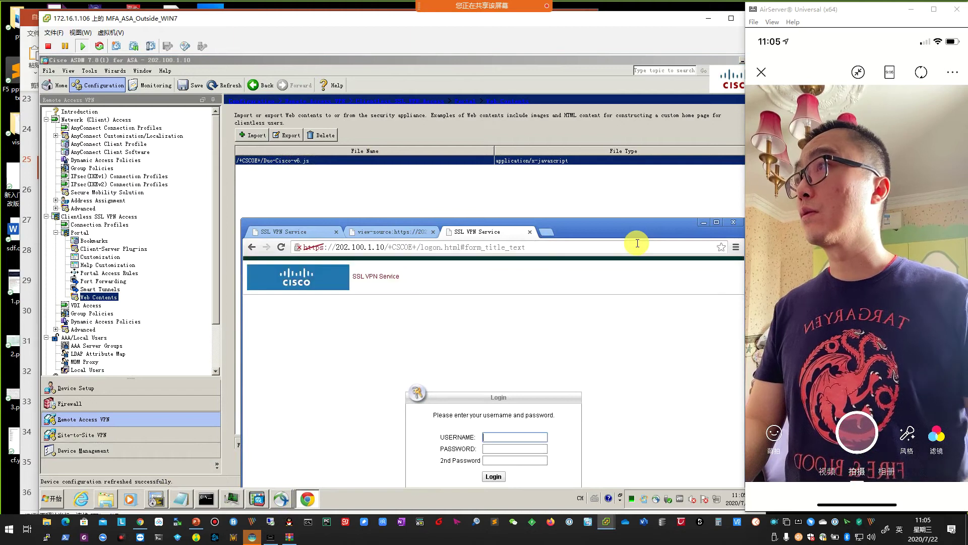
drag(603, 231, 470, 126)
click(599, 121)
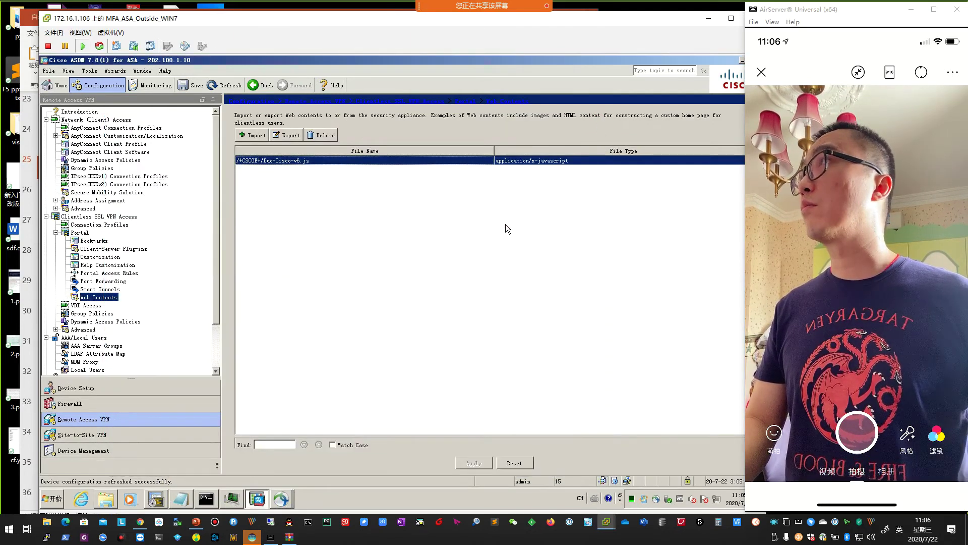
Save the ASA configuration with wr in the SSH session.
click(156, 501)
click(324, 295)
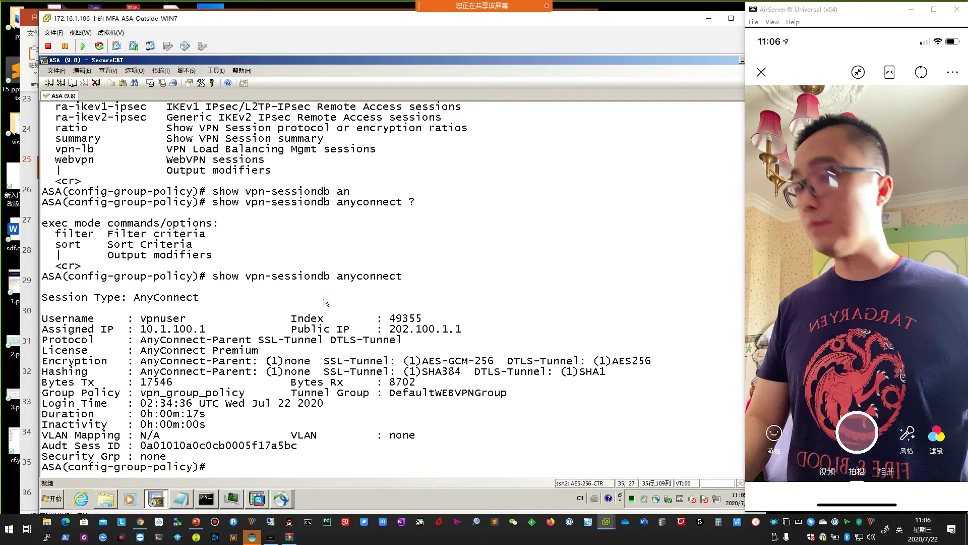
key(Return)
key(Return)
key(Return)
text(wr)
key(Return)
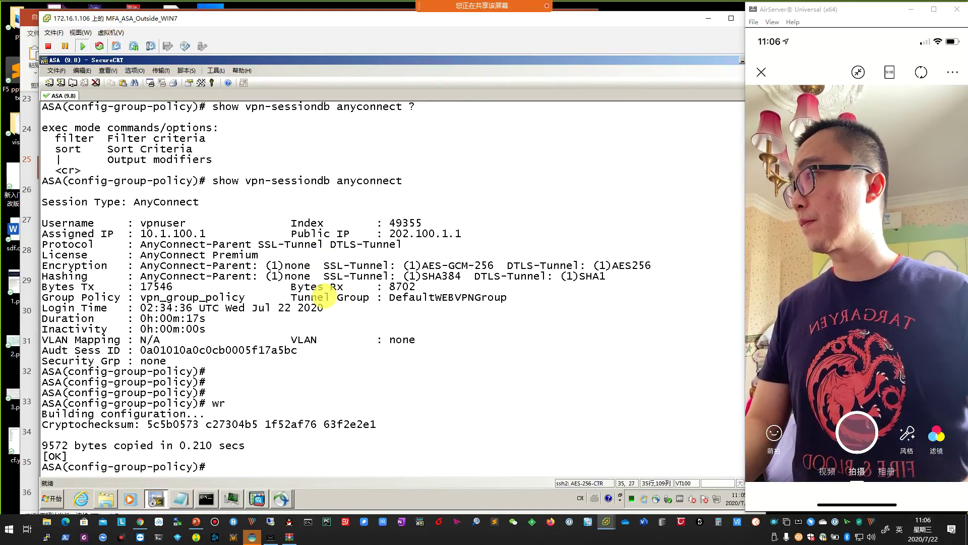
Run reload on the ASA and confirm it.
key(Return)
key(Return)
key(Return)
text(reload)
key(Return)
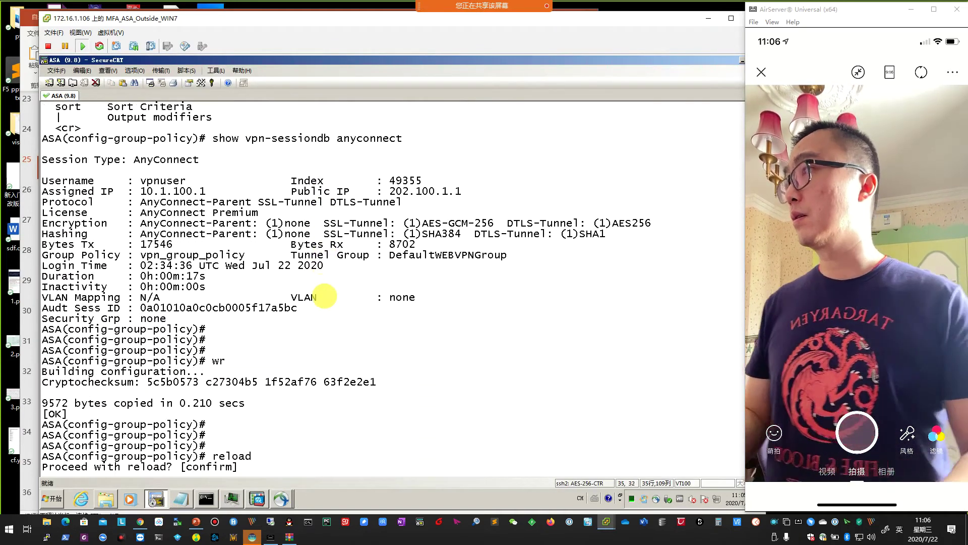
key(Return)
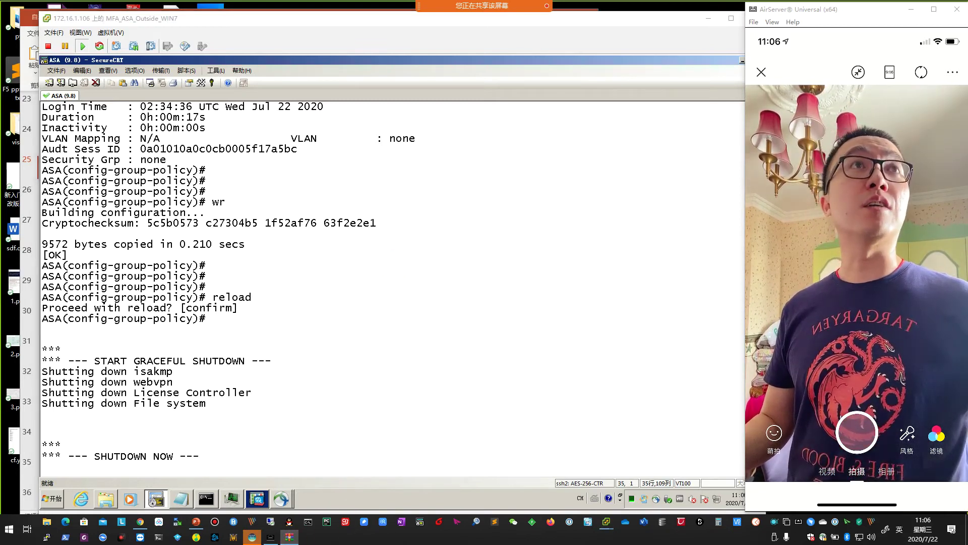
click(465, 163)
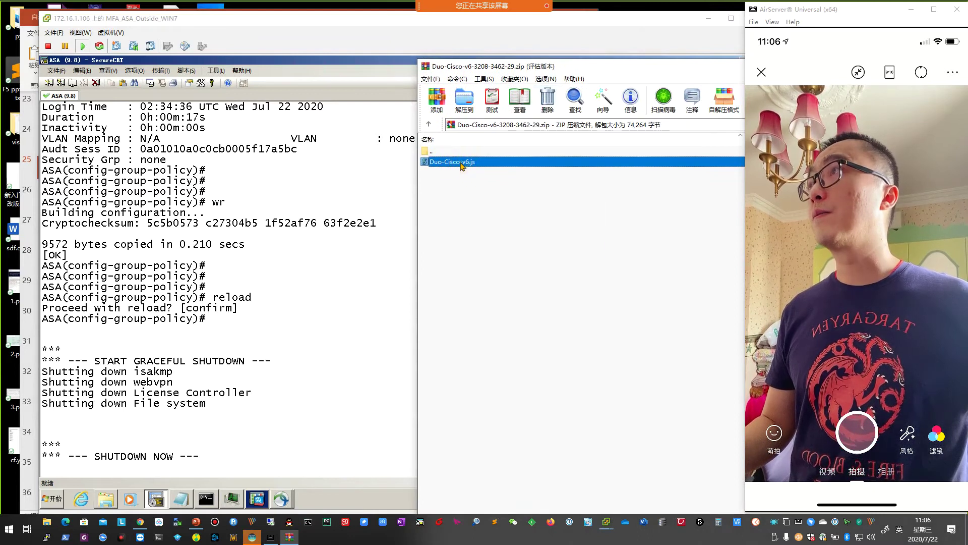
Extract Duo-Cisco-v6.js to the desktop (桌面), then open File Explorer with Win+E.
right_click(462, 165)
click(474, 137)
click(463, 99)
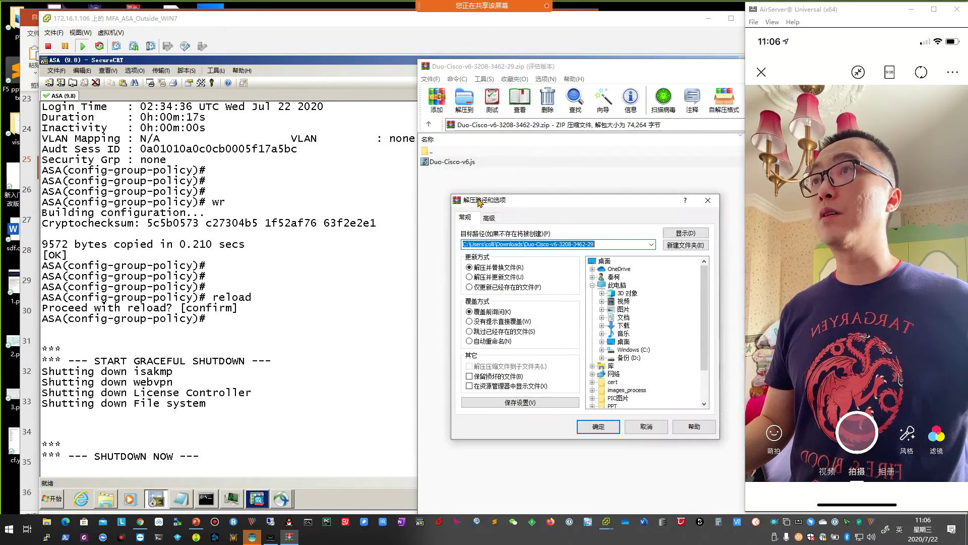
click(528, 259)
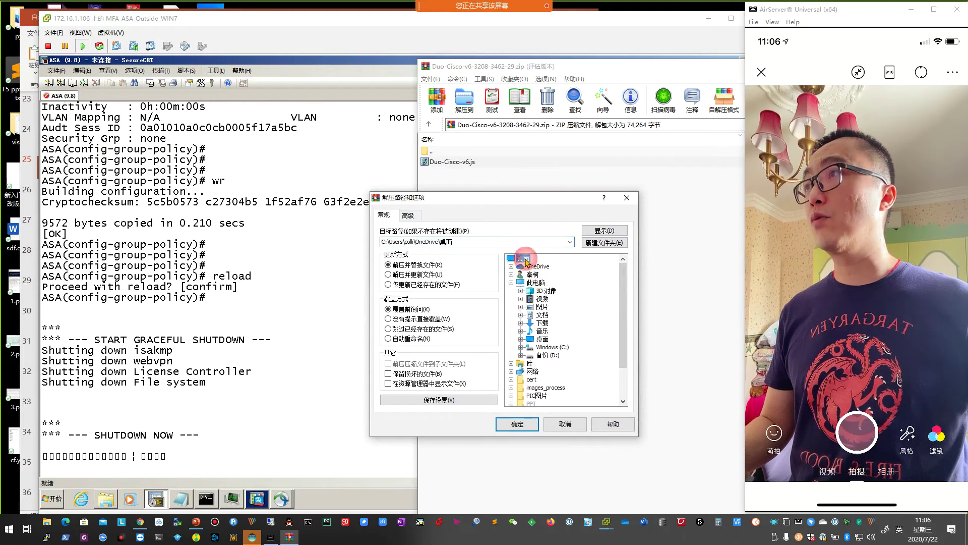
click(517, 424)
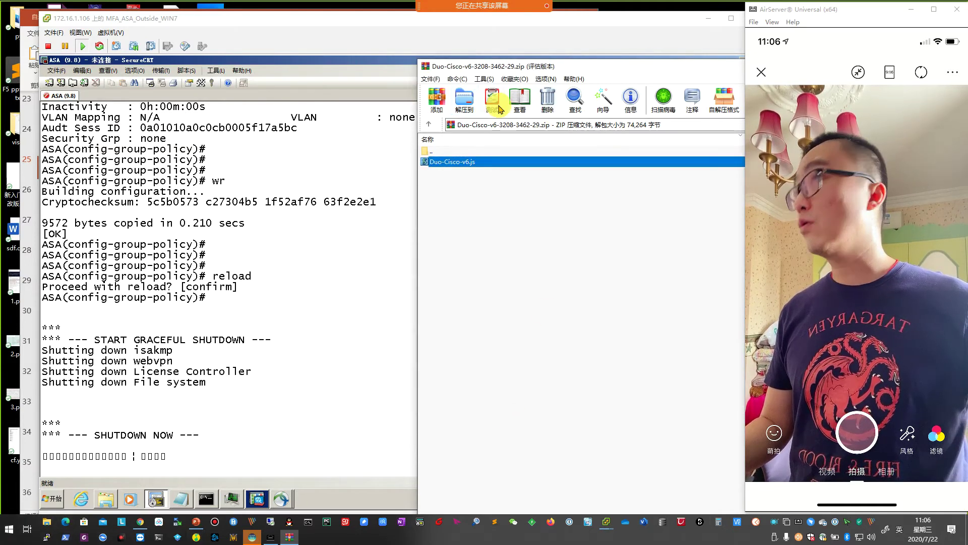
click(205, 483)
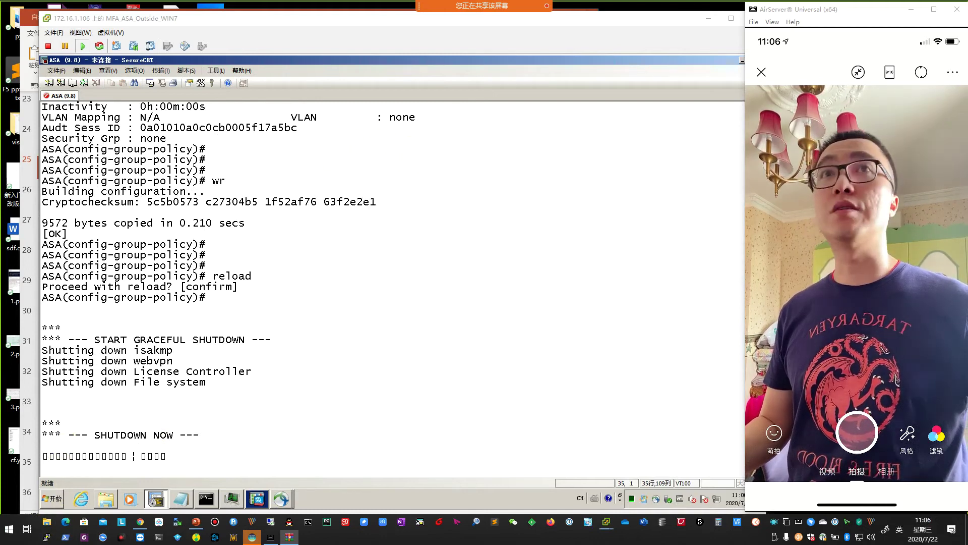
key(super+e)
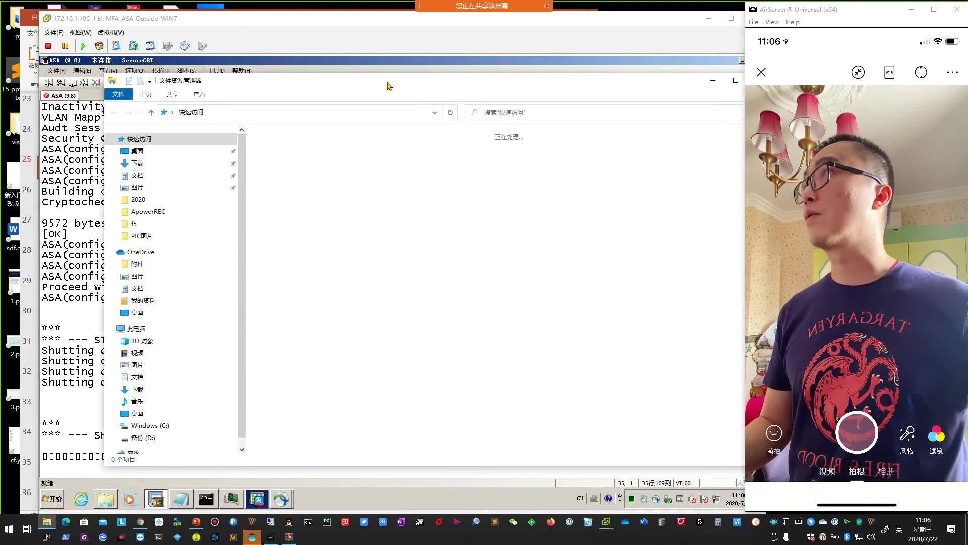
Open the Desktop folder and select the Duo-Cisco-v6.js script.
double_click(240, 154)
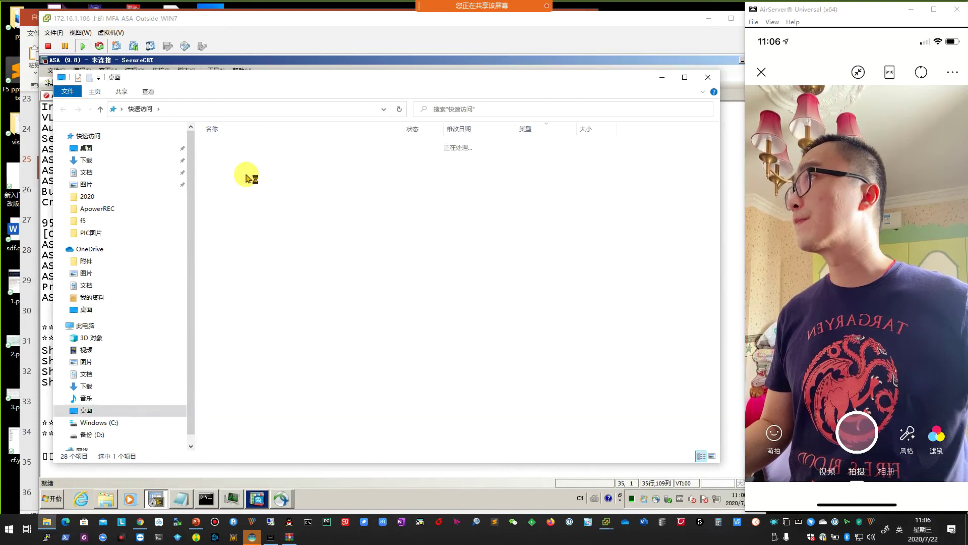
scroll(308, 339, down, 5)
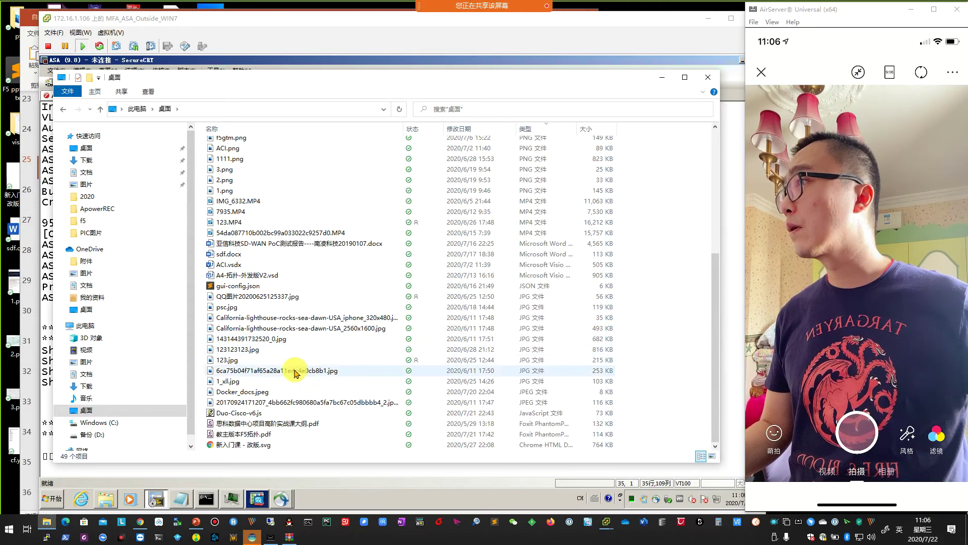
click(250, 414)
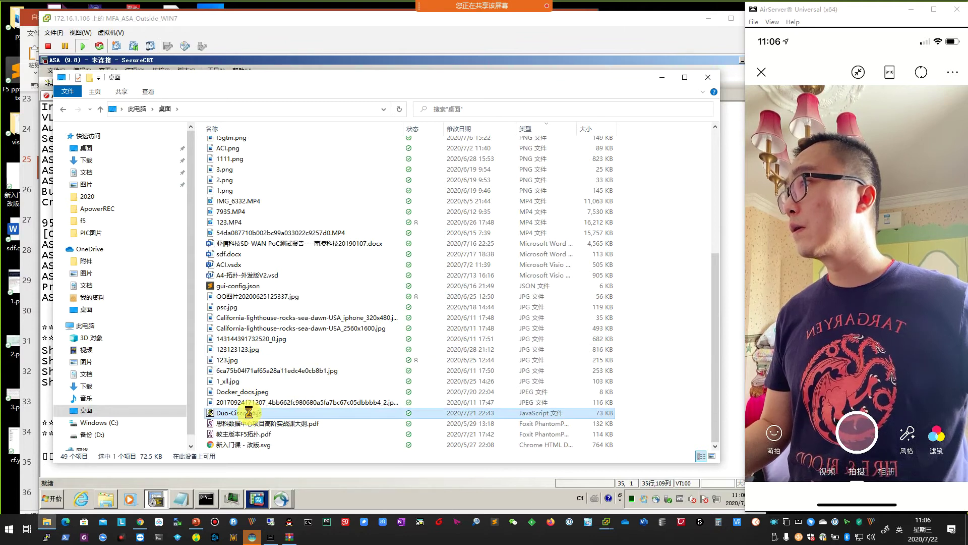
View Duo-Cisco-v6.js's code in Sublime Text, then minimize Sublime.
right_click(248, 412)
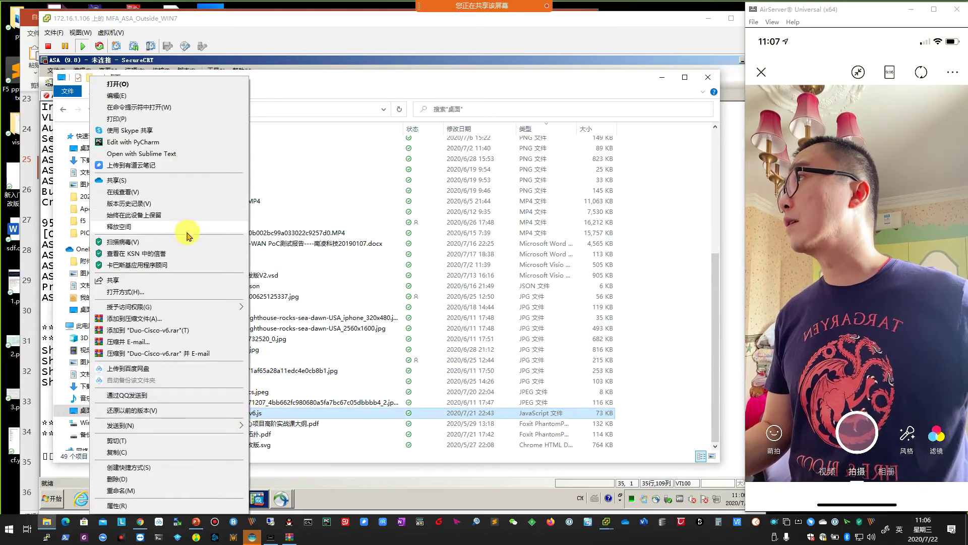
click(204, 293)
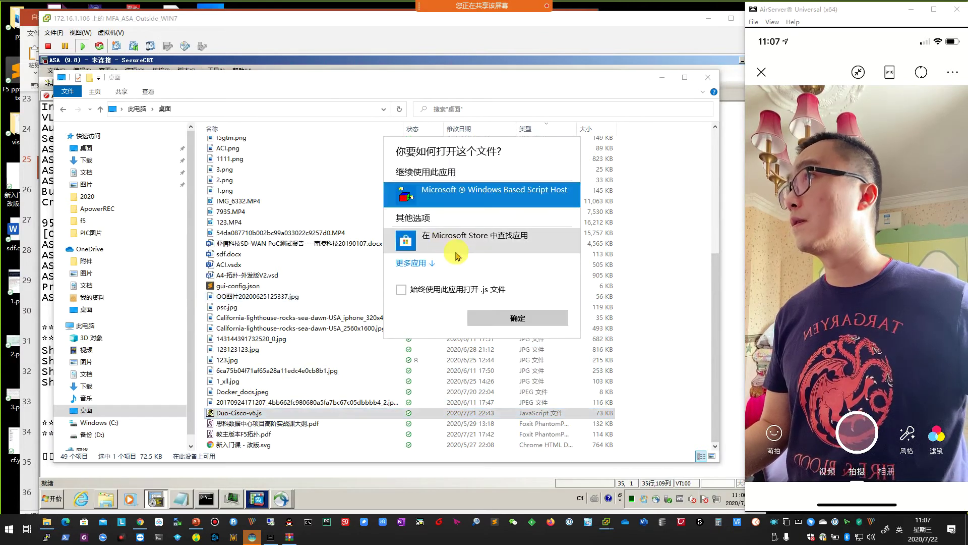
click(413, 262)
scroll(450, 309, down, 3)
double_click(426, 278)
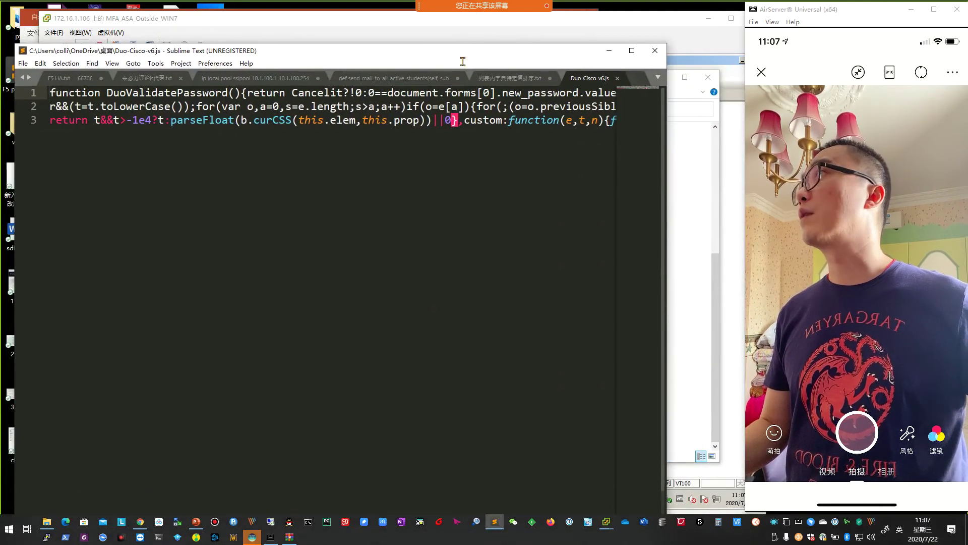
click(609, 50)
Dismiss the security warning, re-authenticate to ASDM, and exit ASDM during the device reload.
click(491, 226)
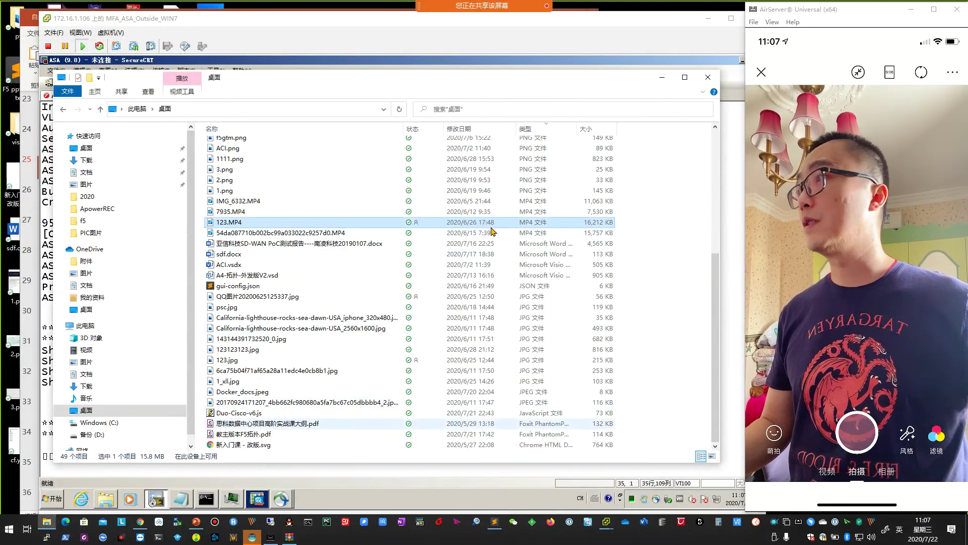
click(135, 475)
click(96, 504)
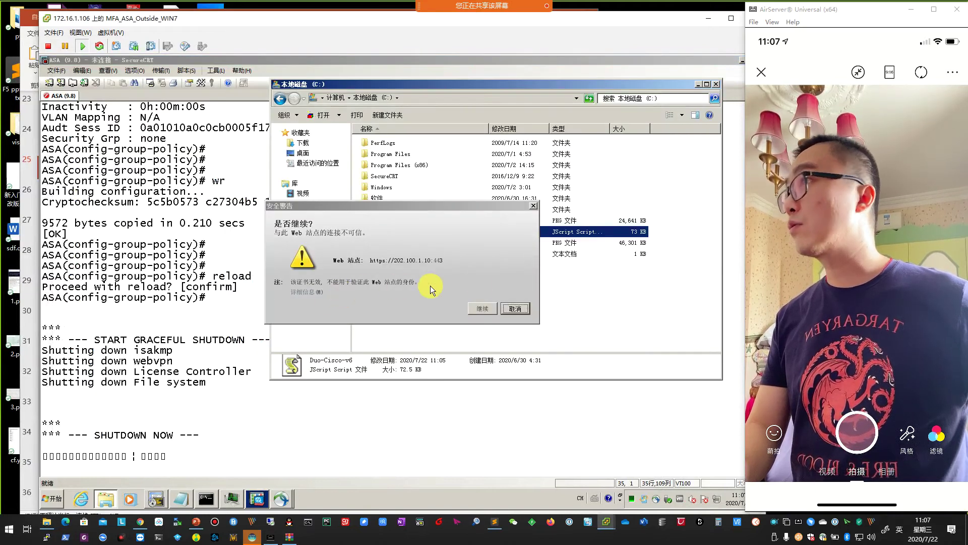
click(482, 308)
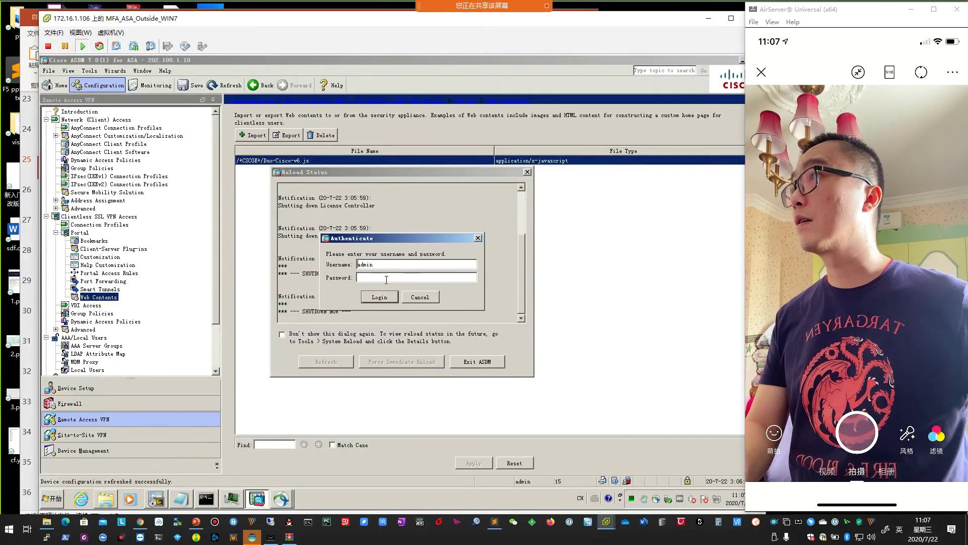
text(********)
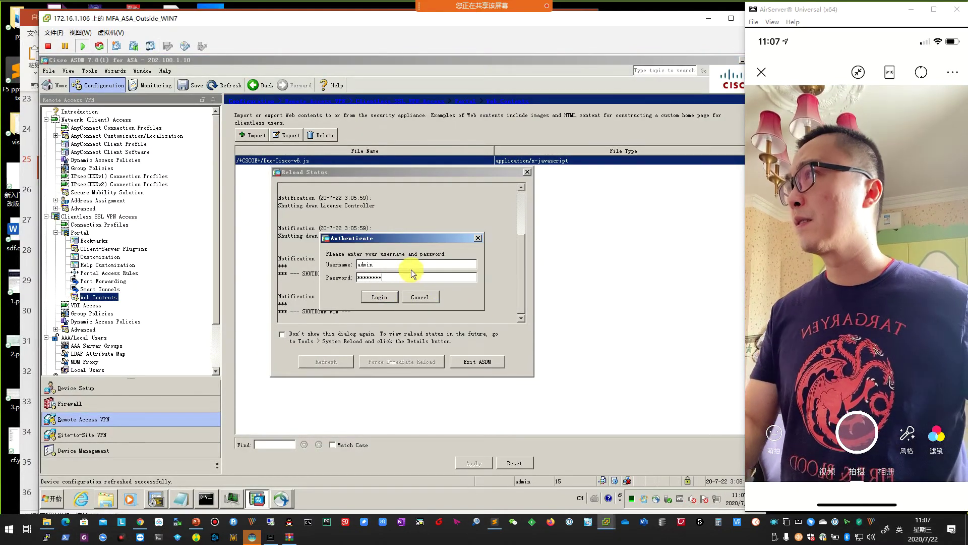
click(390, 297)
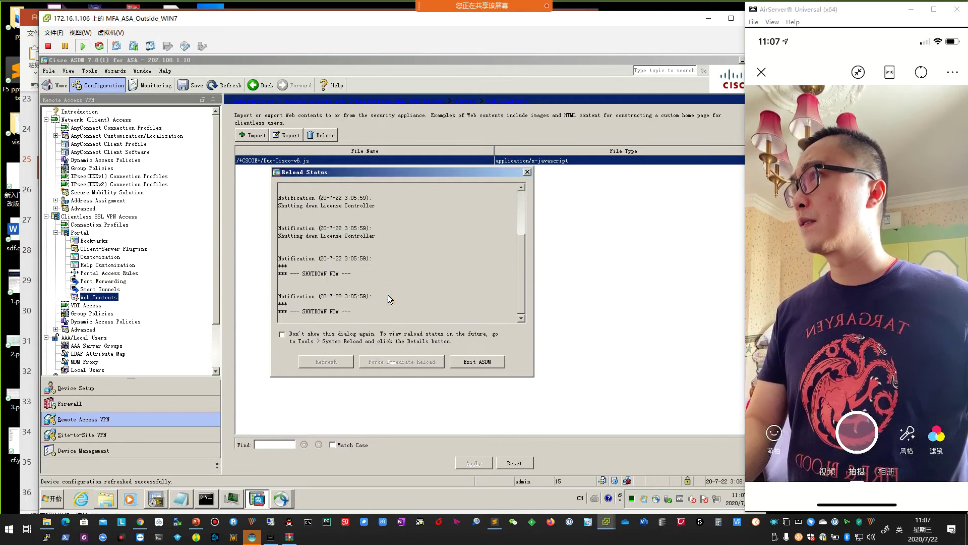
click(474, 362)
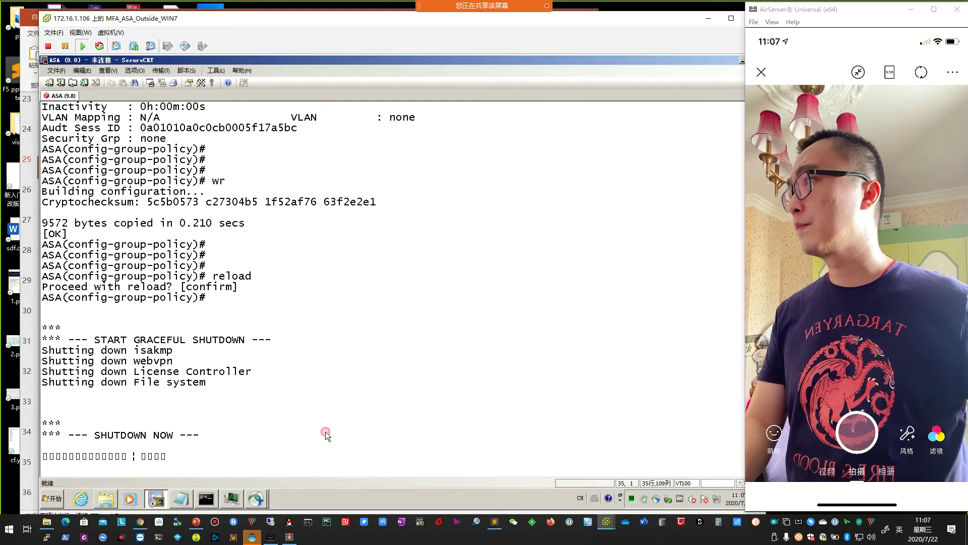
Review the Duo-Cisco-v6 script from the C: drive in Notepad, then bring up the ASDM-IDM Launcher.
click(53, 498)
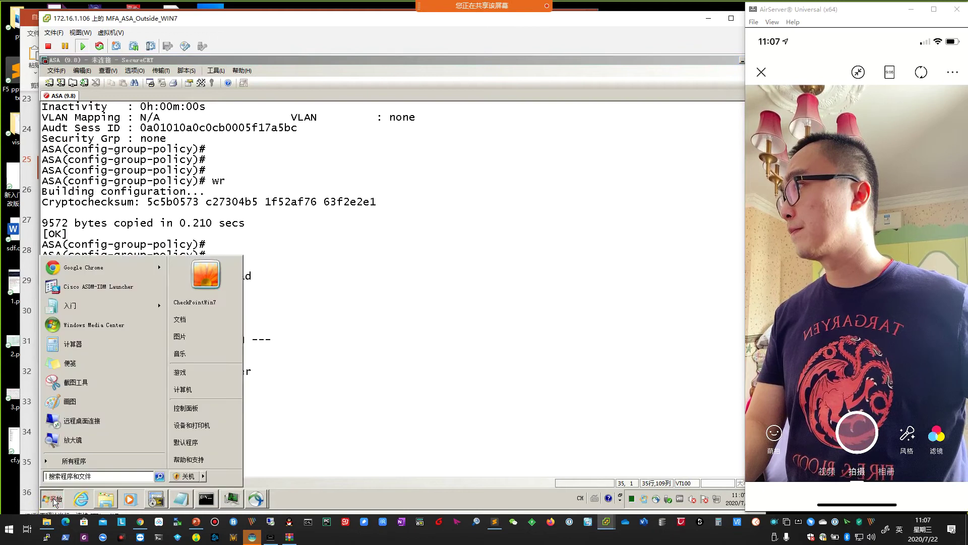
click(283, 316)
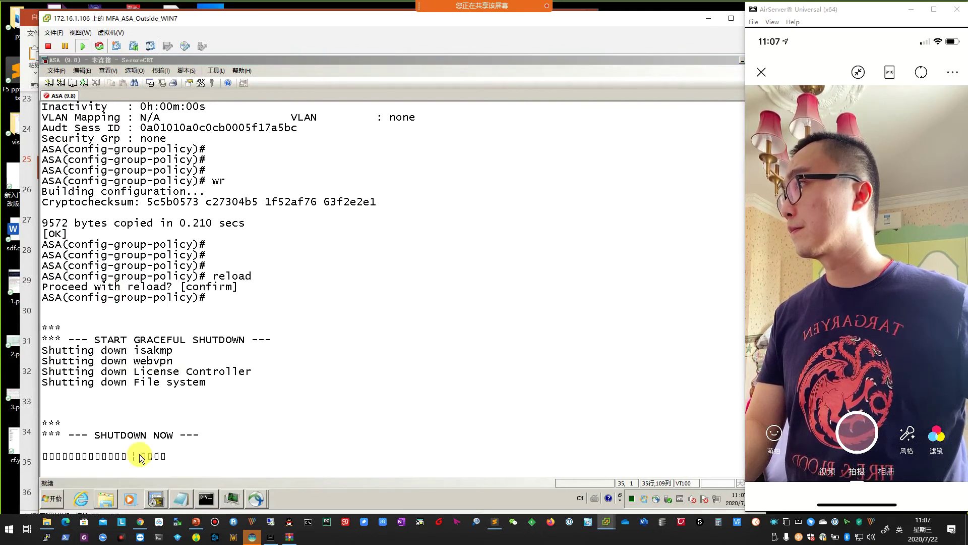
click(364, 232)
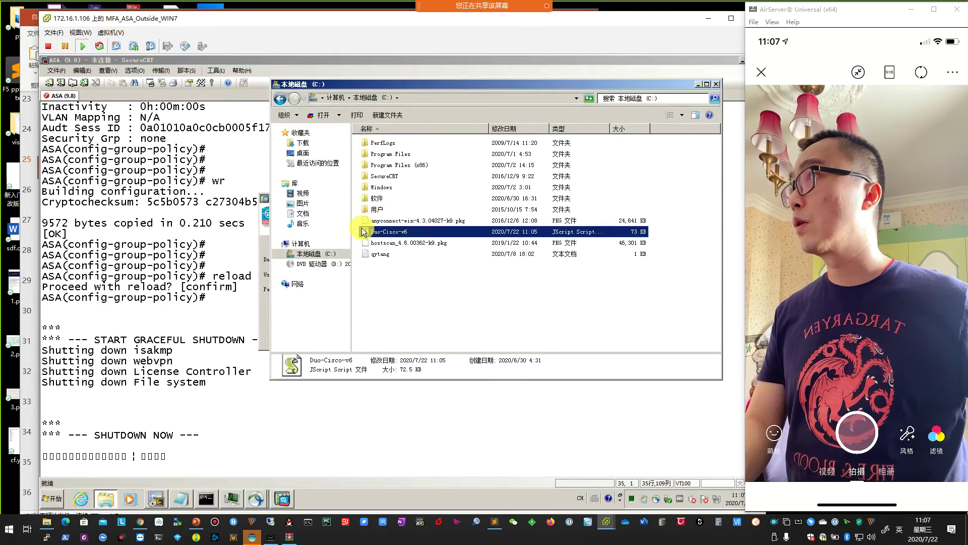
right_click(395, 233)
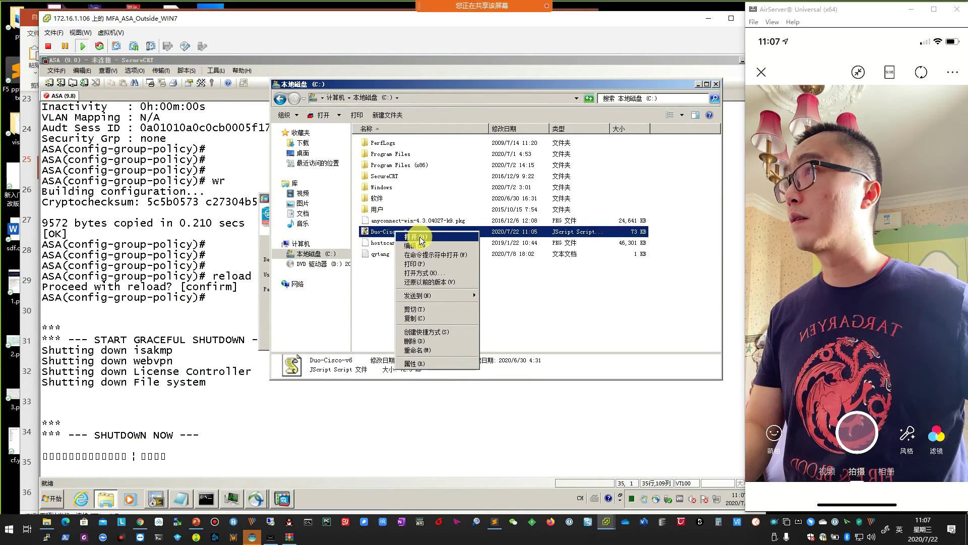
click(424, 256)
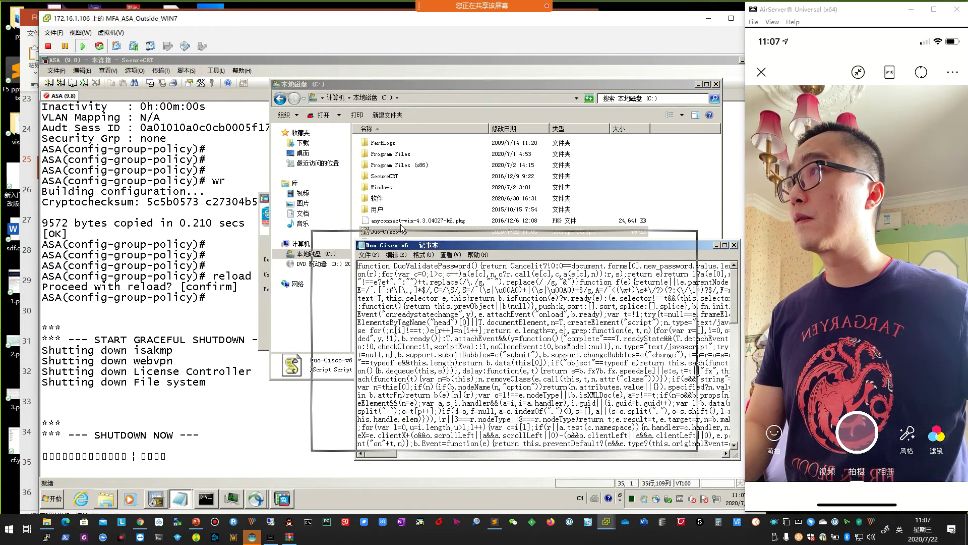
drag(498, 246, 335, 207)
scroll(509, 359, down, 5)
scroll(510, 360, down, 1)
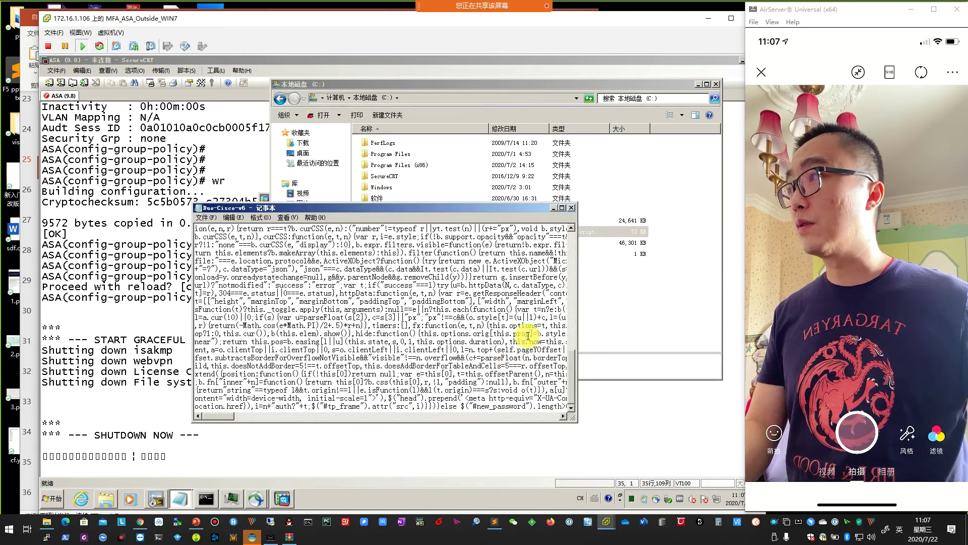
click(571, 208)
click(525, 301)
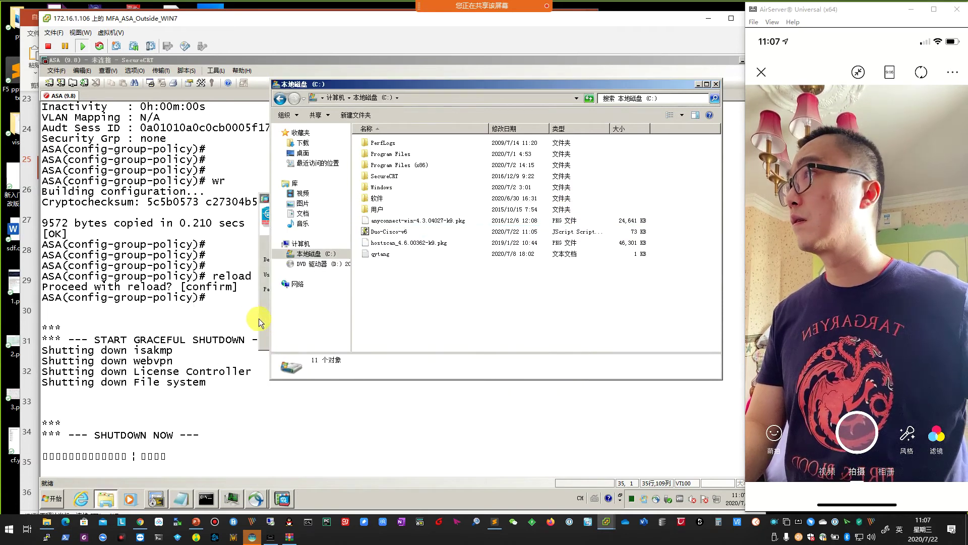
click(381, 275)
Log into the ASA at 202.100.1.10 as admin, accepting the untrusted certificate.
text(admin)
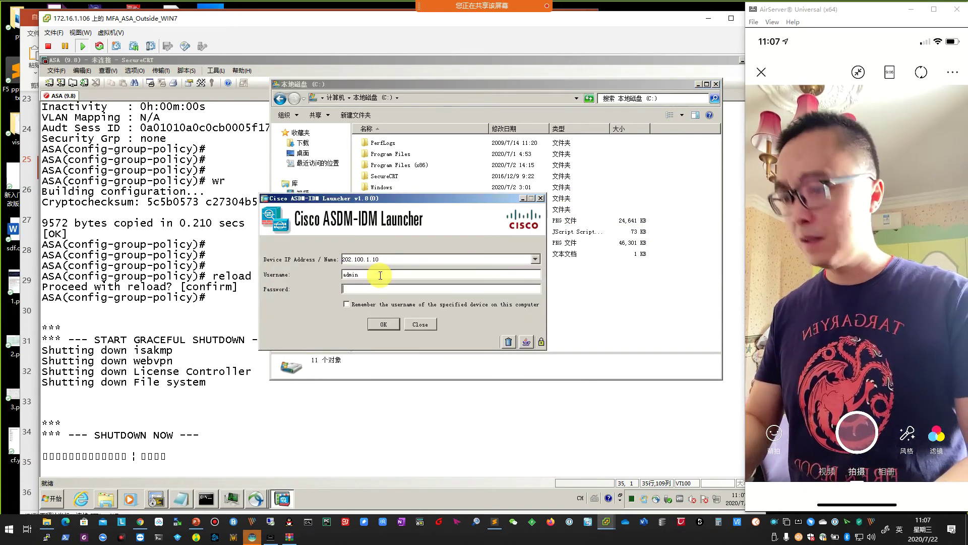
key(Tab)
text(****)
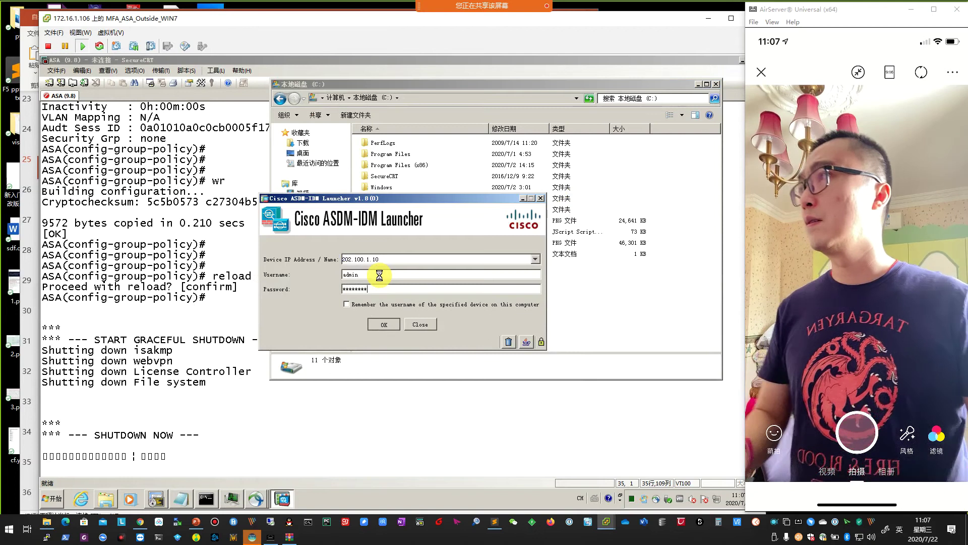
key(Return)
click(485, 309)
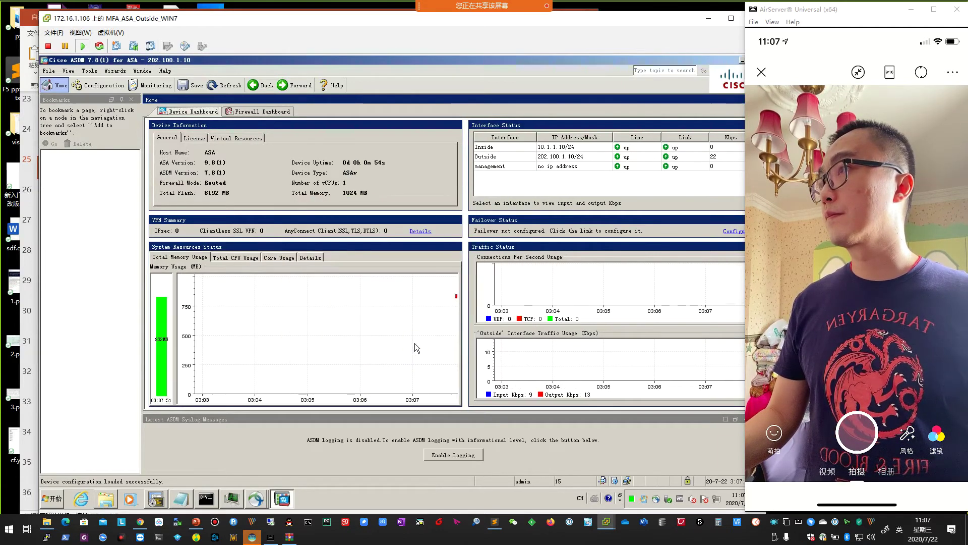
click(404, 345)
Go to Clientless SSL VPN Access > Portal > Web Contents and confirm Duo-Cisco-v6.js is listed.
click(99, 85)
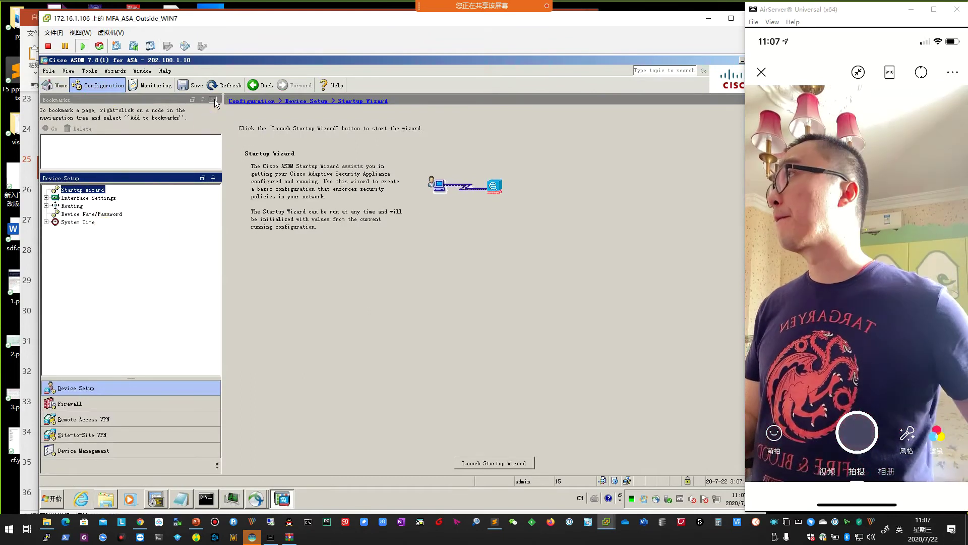
click(212, 100)
click(101, 423)
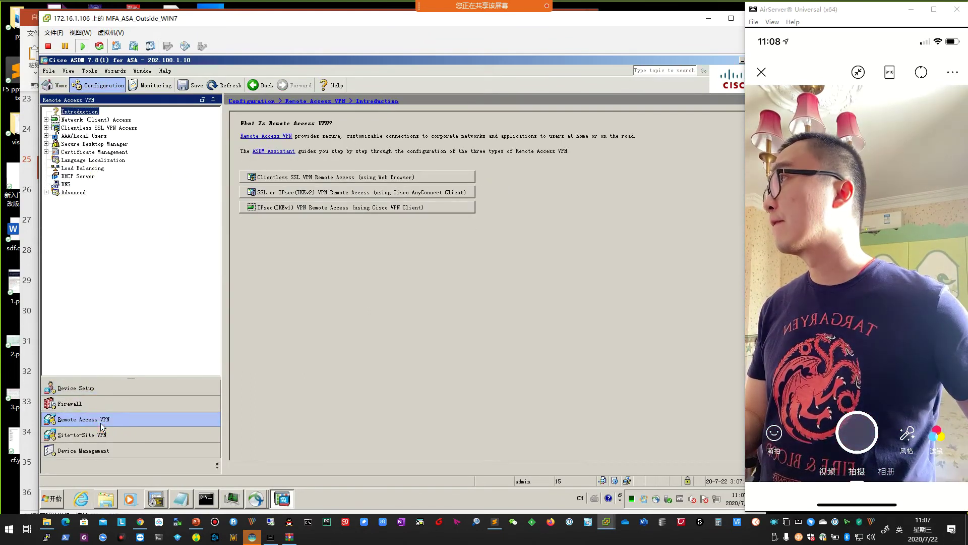
click(81, 128)
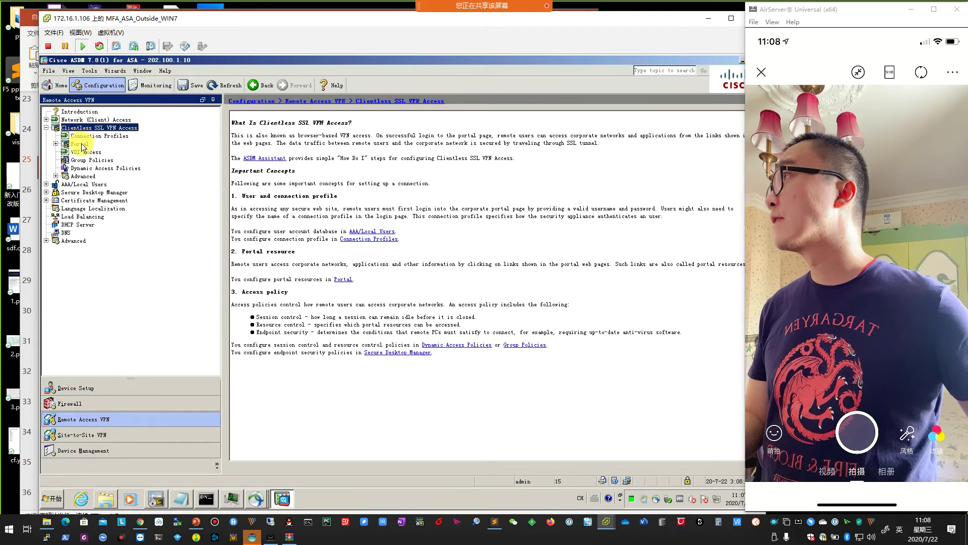
click(80, 144)
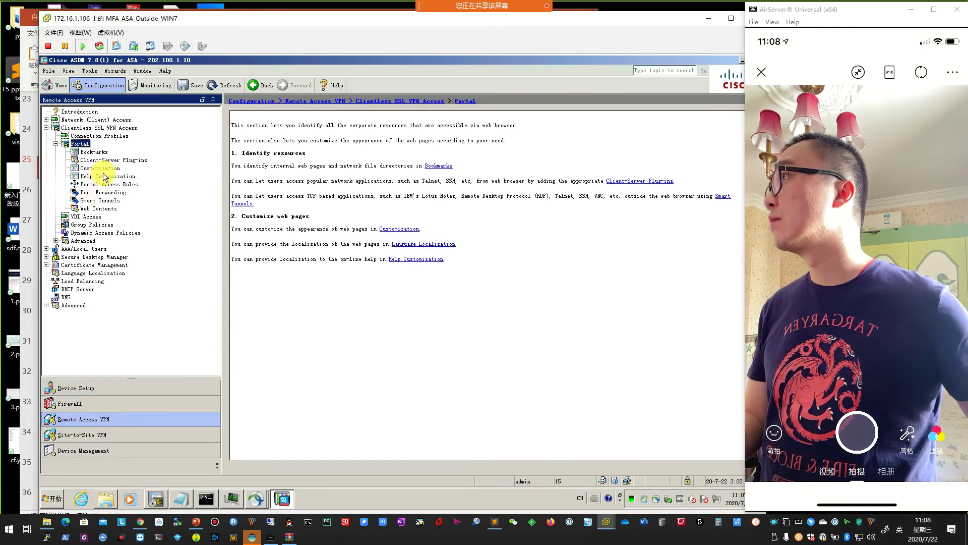
click(98, 209)
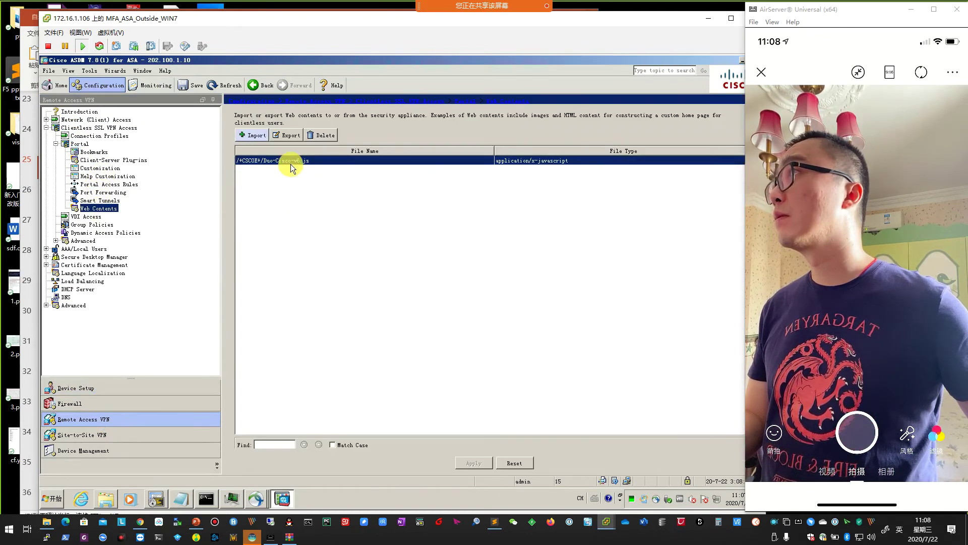
Edit DfltCustomization's Logon Page Title Panel and select the Duo script tag in its text.
click(100, 169)
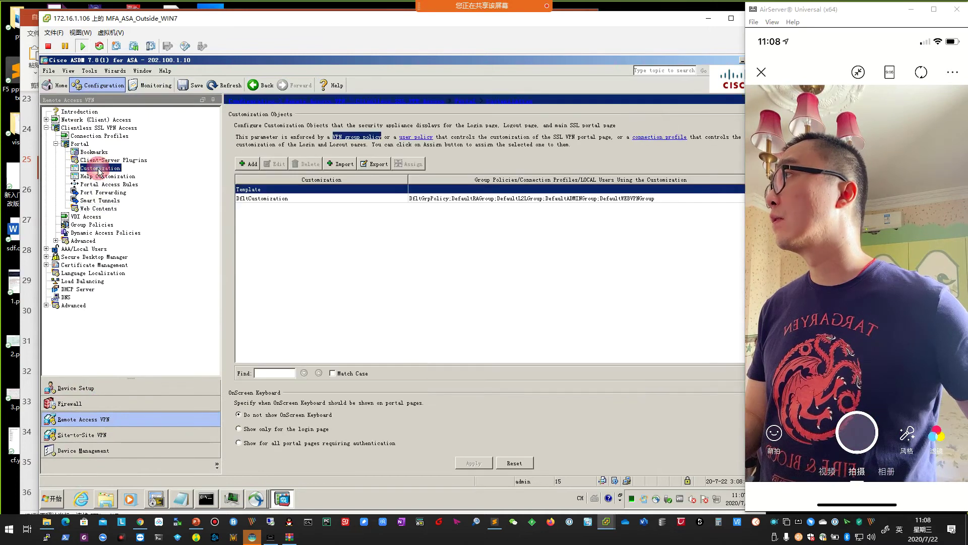
click(257, 199)
click(275, 164)
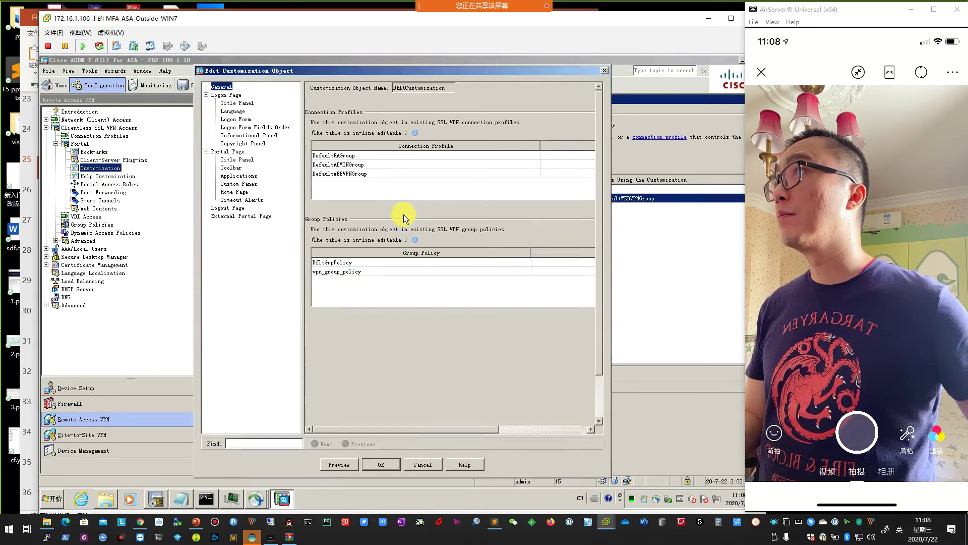
click(233, 111)
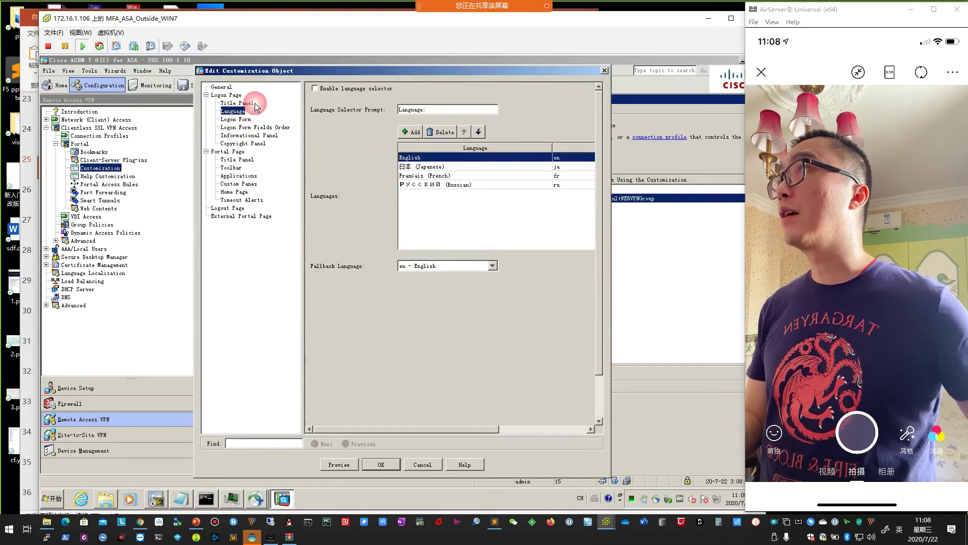
click(247, 104)
click(446, 121)
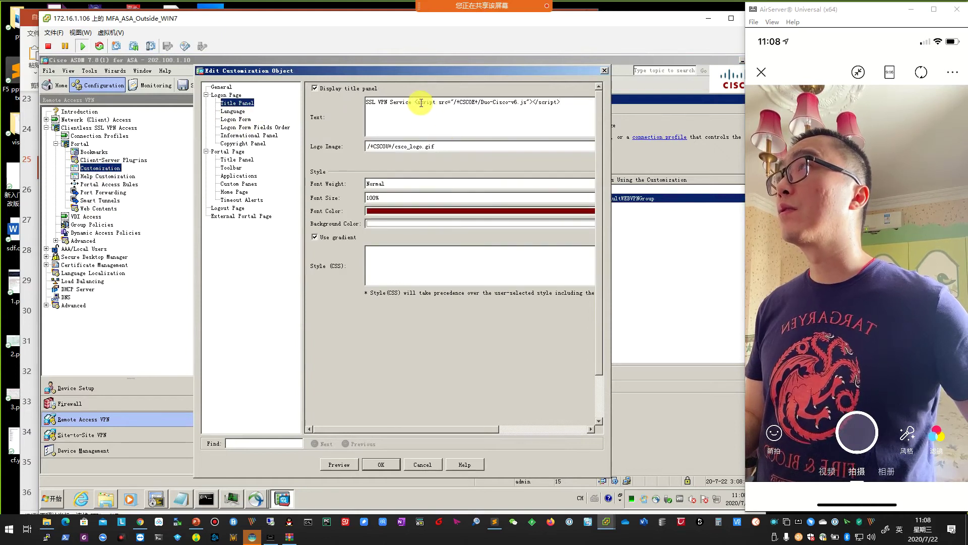
drag(415, 102, 569, 105)
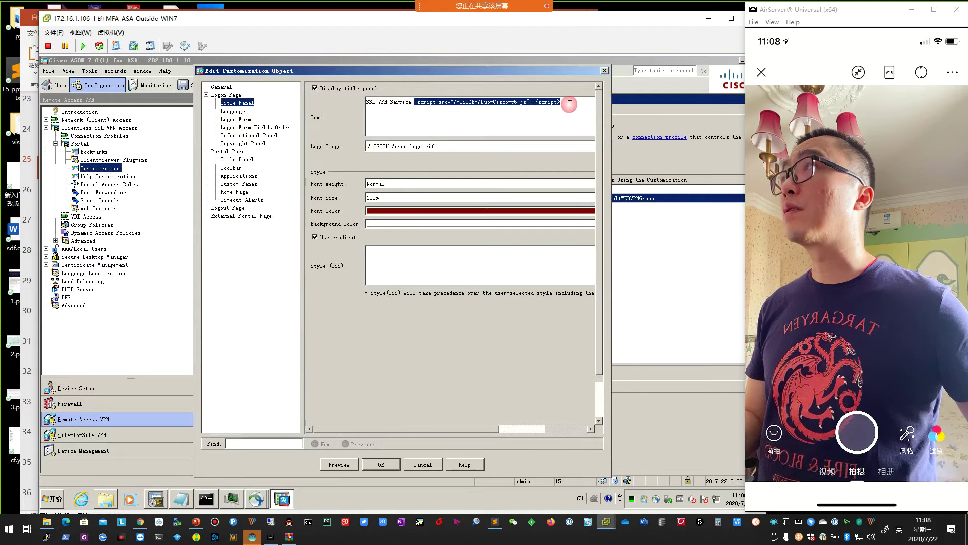
Copy the reference script tag from the slide and compare it with the title text.
click(196, 526)
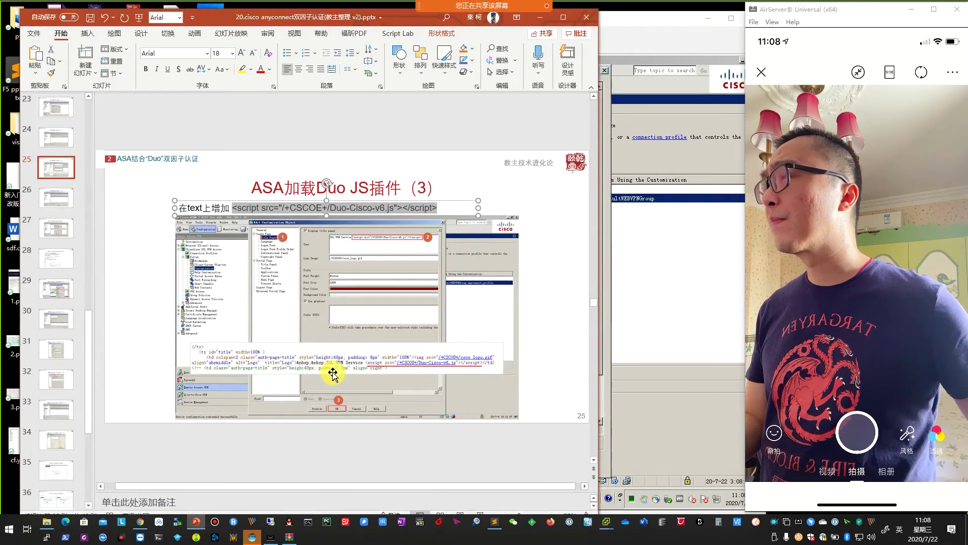
right_click(356, 206)
click(382, 231)
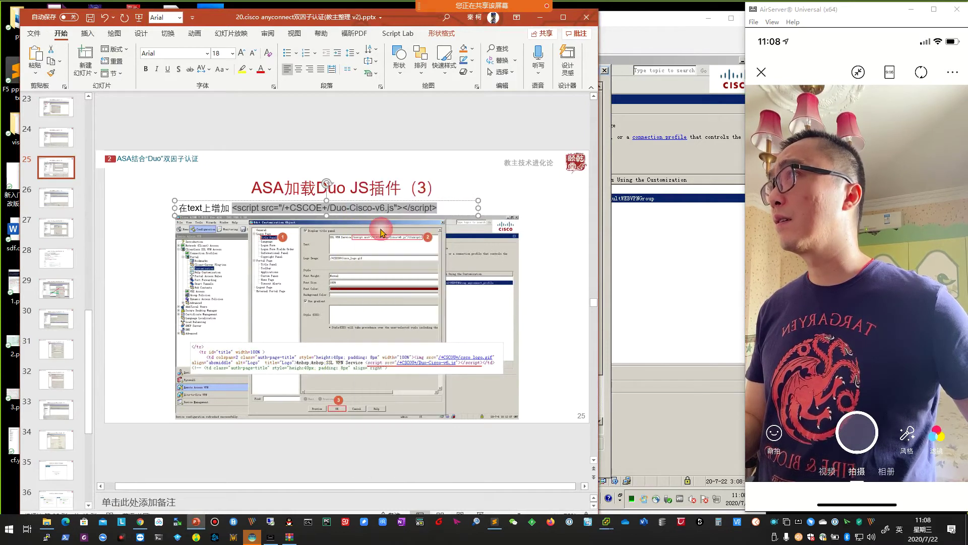
click(642, 272)
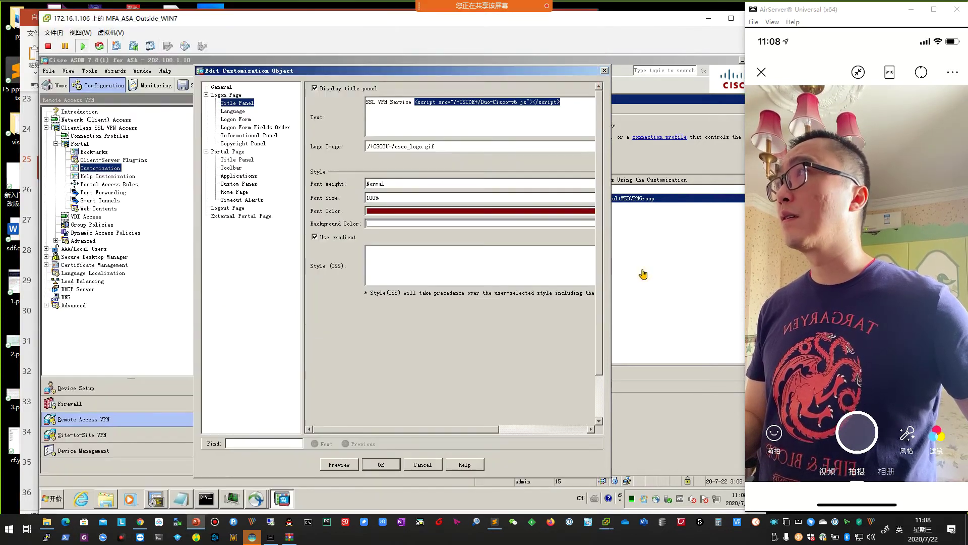
click(499, 120)
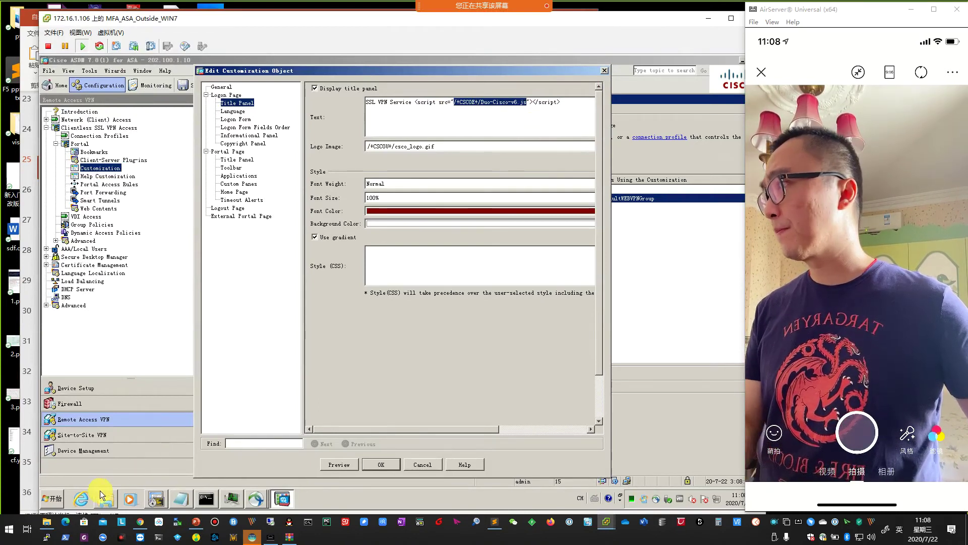
click(52, 498)
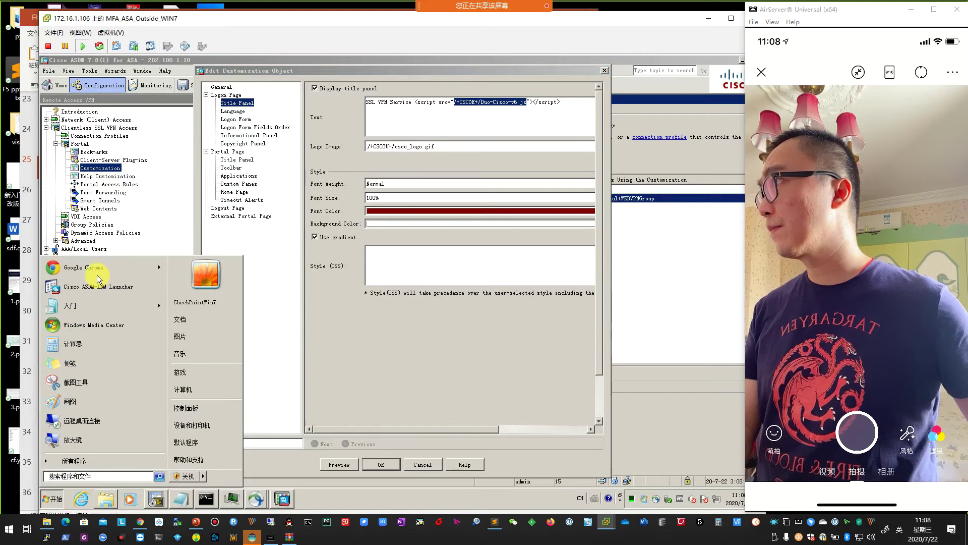
click(86, 267)
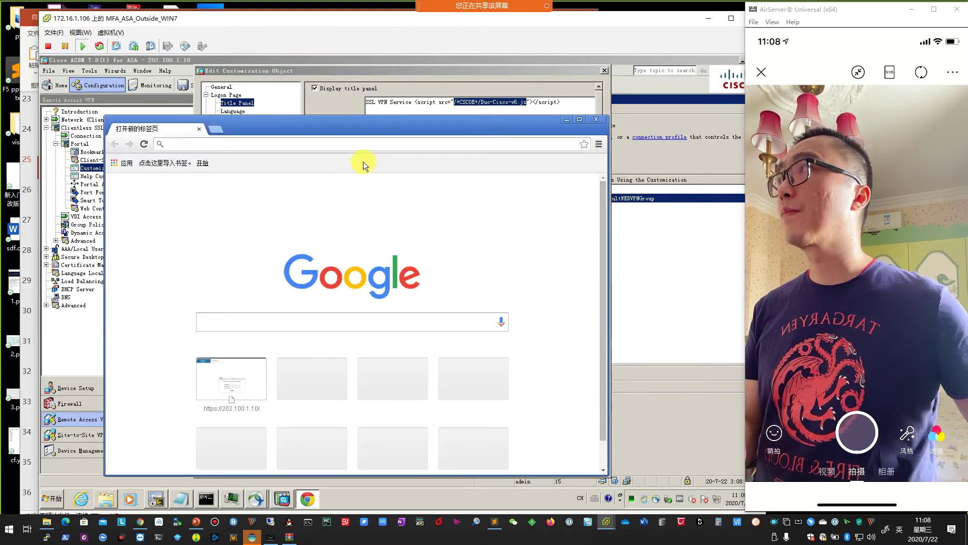
text(https://202.100.1.10)
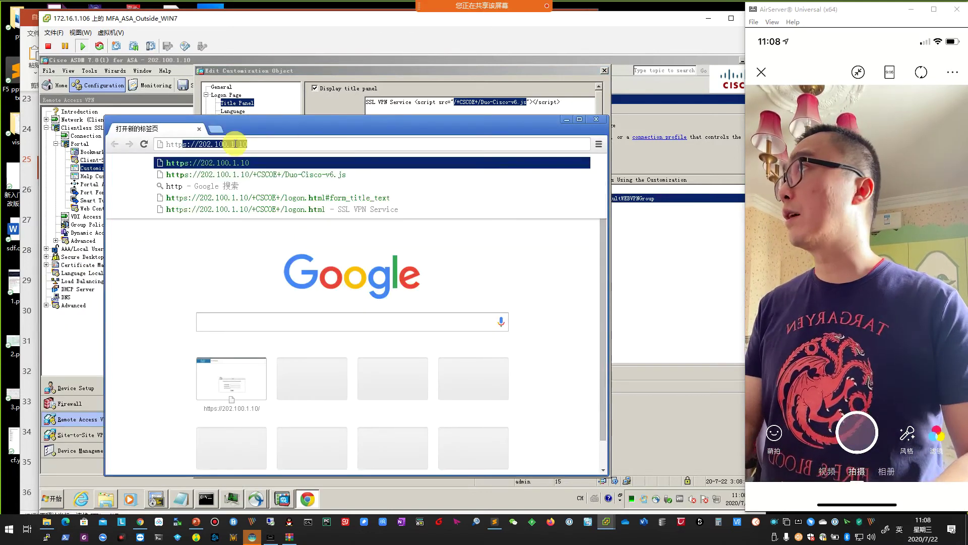
key(ctrl+v)
key(Return)
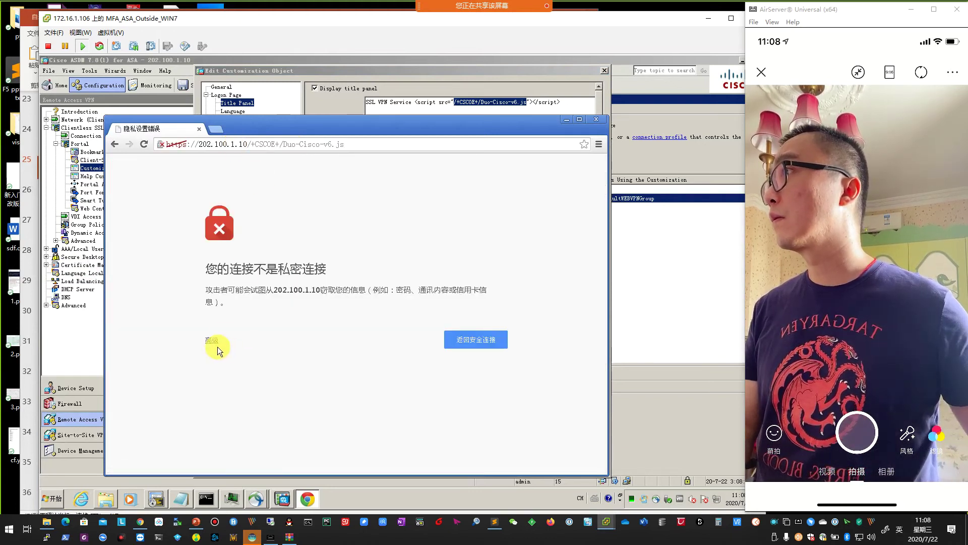
click(216, 344)
click(232, 413)
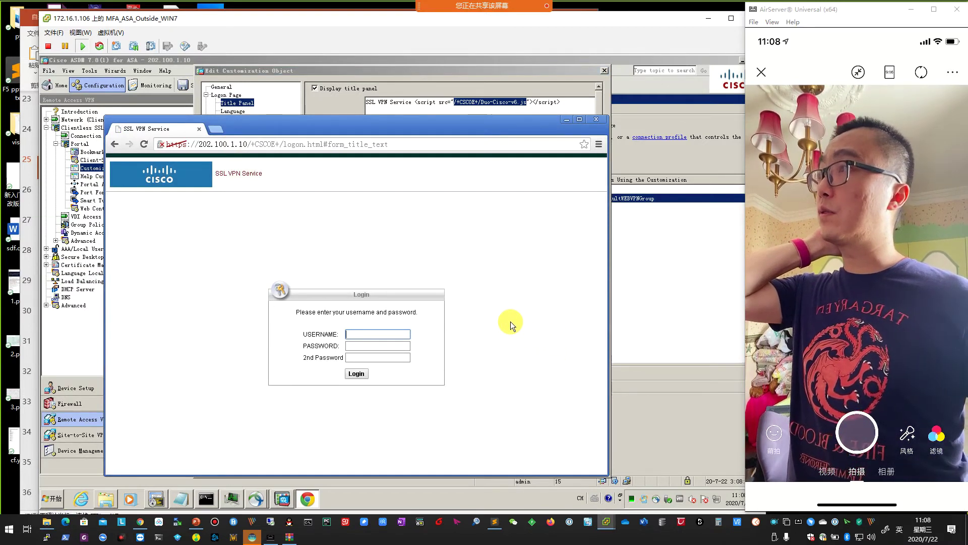
Search the logon page source for 'duo' to find the Duo-Cisco-v6.js reference, then close Chrome.
right_click(482, 324)
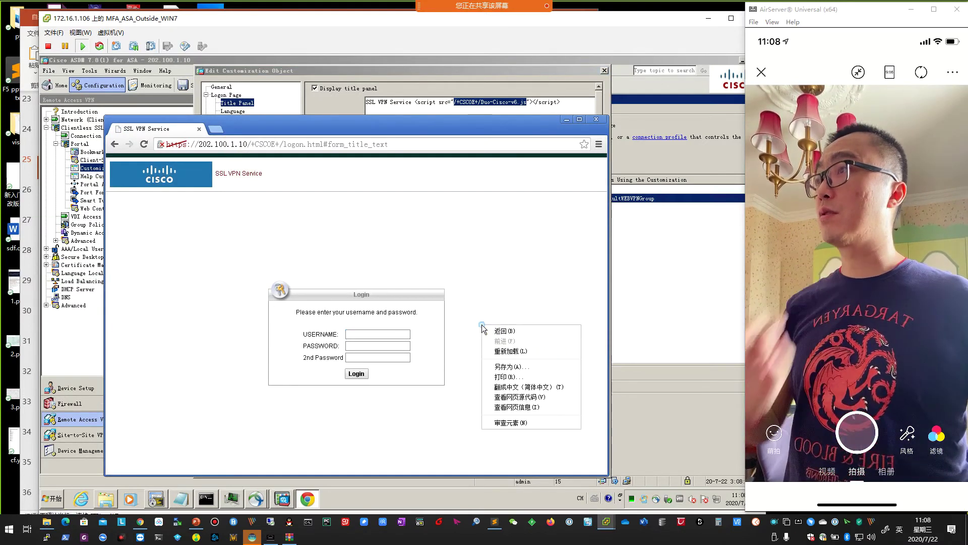
click(530, 399)
scroll(405, 371, down, 20)
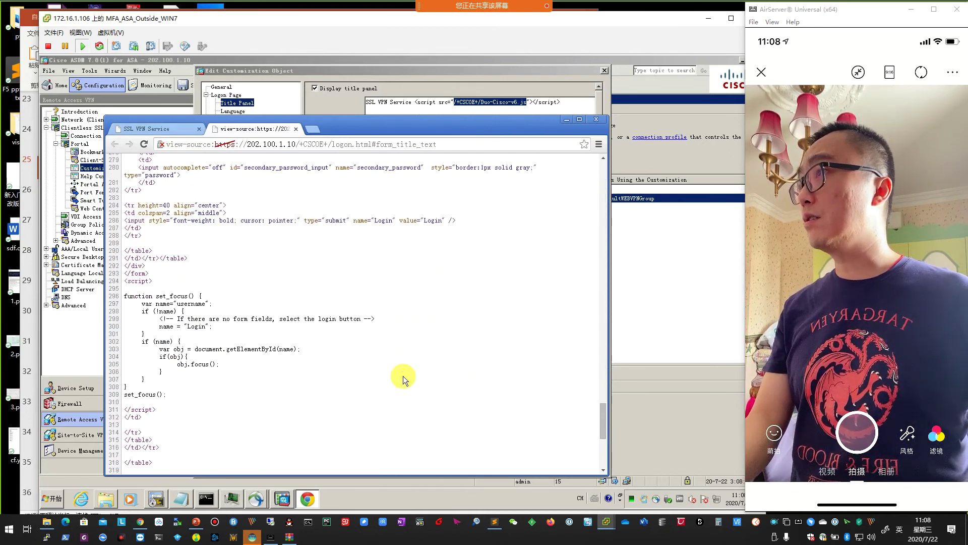
scroll(403, 377, up, 16)
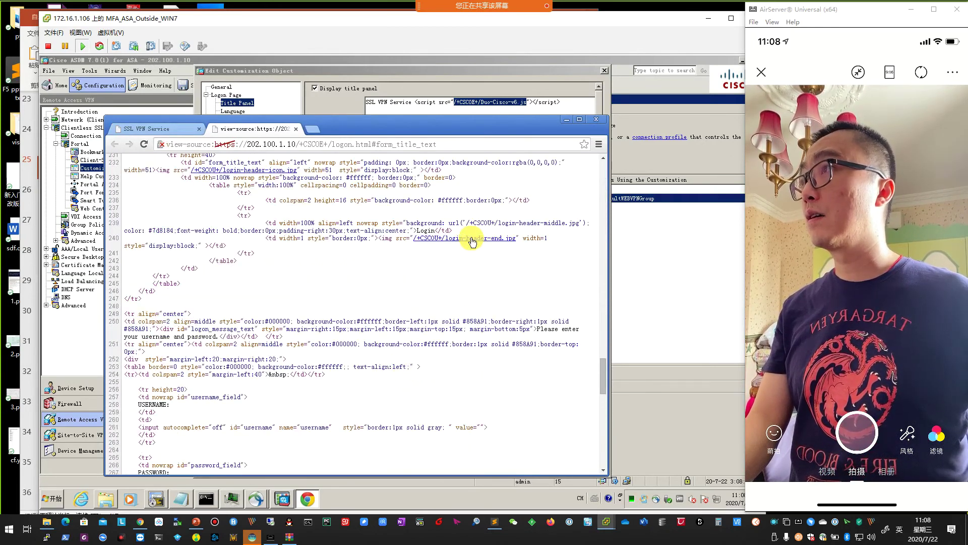
scroll(459, 343, down, 4)
scroll(458, 349, down, 10)
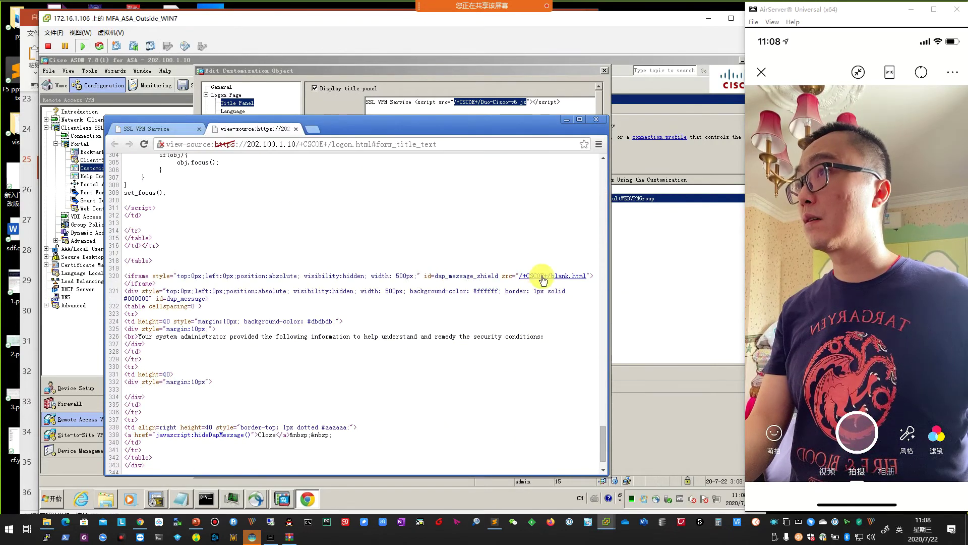
scroll(471, 364, down, 2)
scroll(468, 368, up, 10)
scroll(468, 368, up, 8)
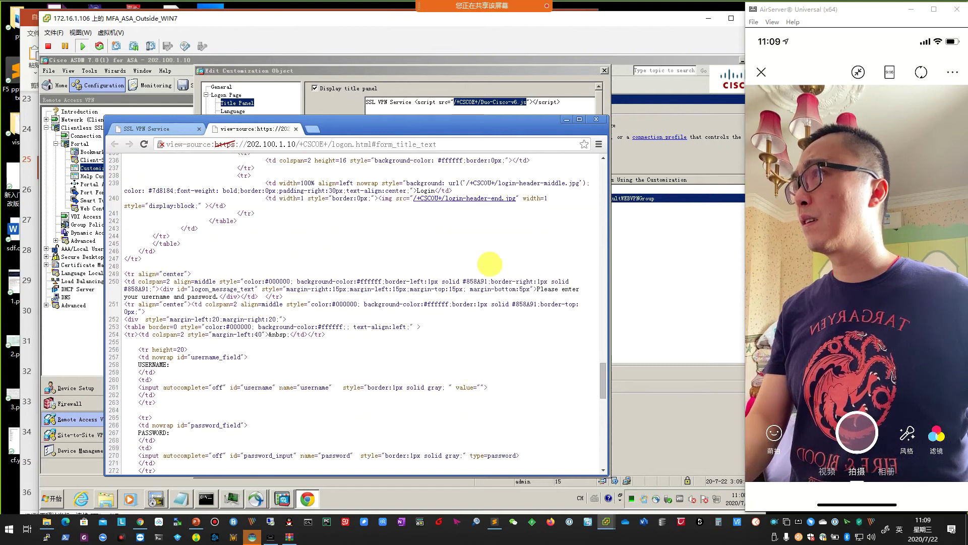
key(ctrl+f)
text(duo)
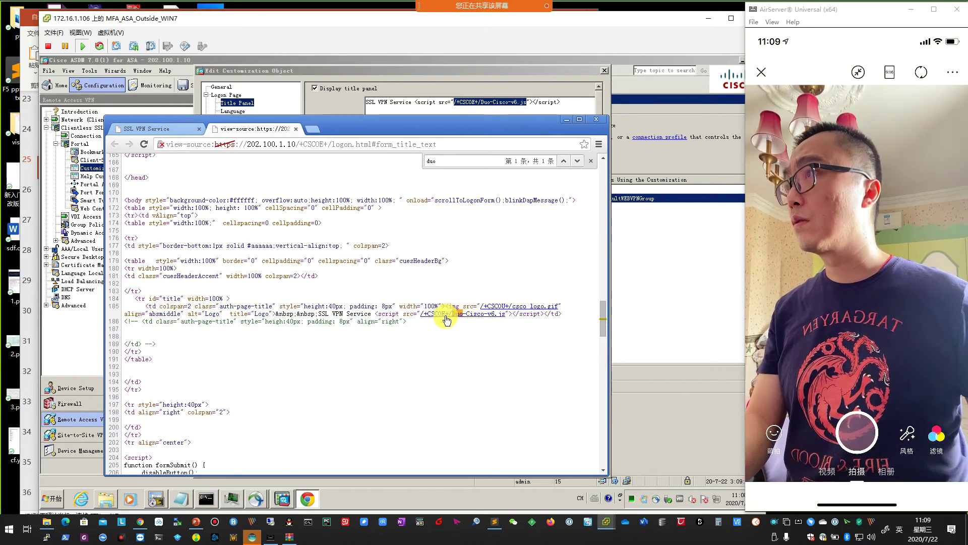
key(ctrl+w)
key(ctrl+w)
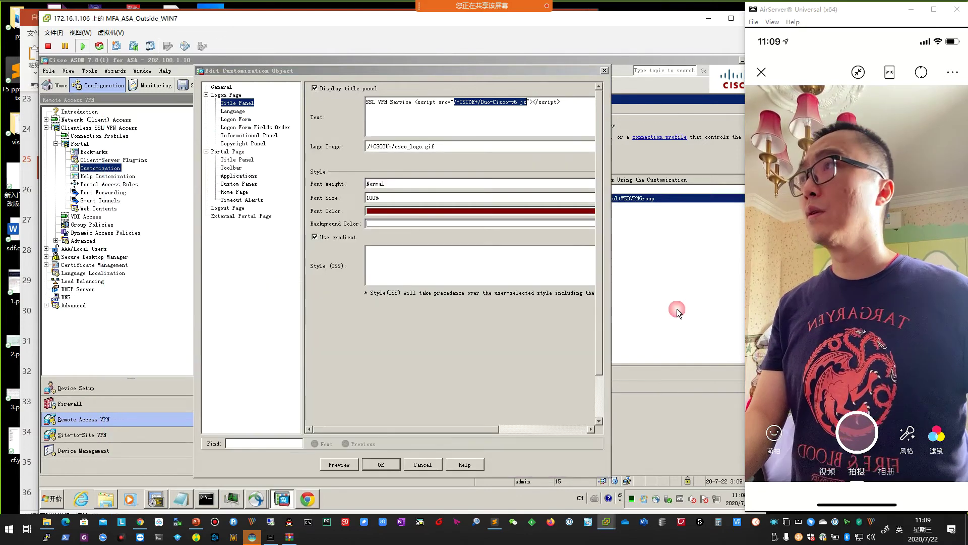
Reselect the script tag in the Title Panel text, then bring up the Duo Cisco ASA SSL VPN page.
click(500, 111)
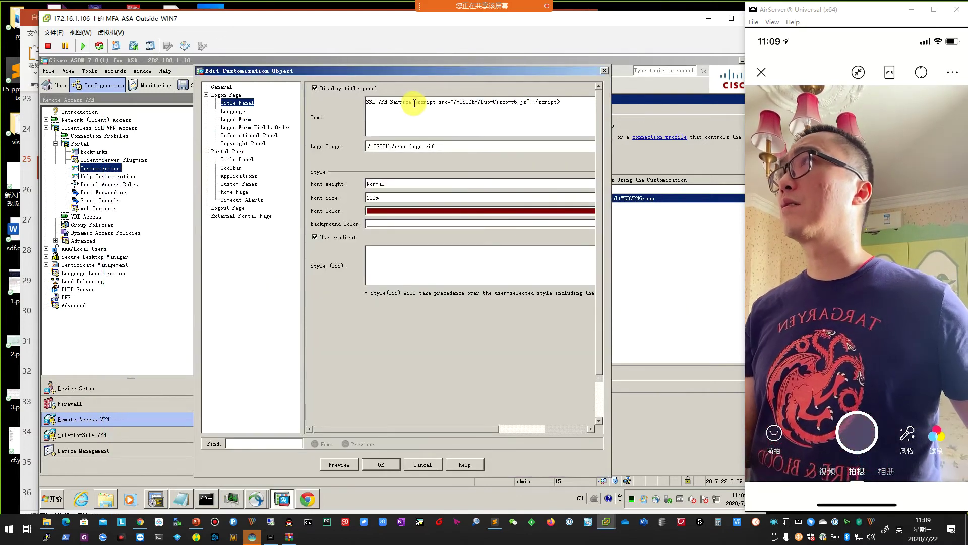
drag(416, 102, 525, 105)
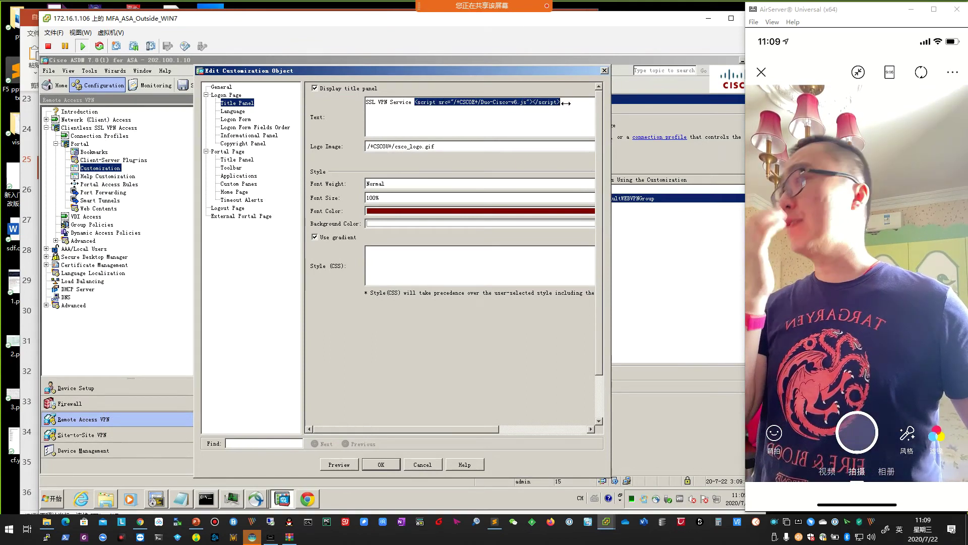
click(141, 524)
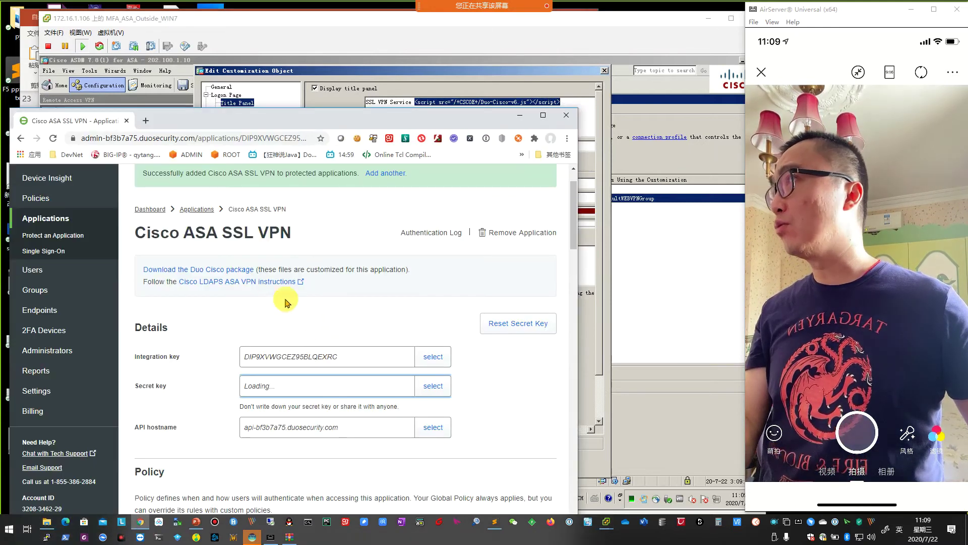
Download the Duo Cisco package zip from the Duo Admin Panel and minimize Chrome.
right_click(217, 269)
click(384, 291)
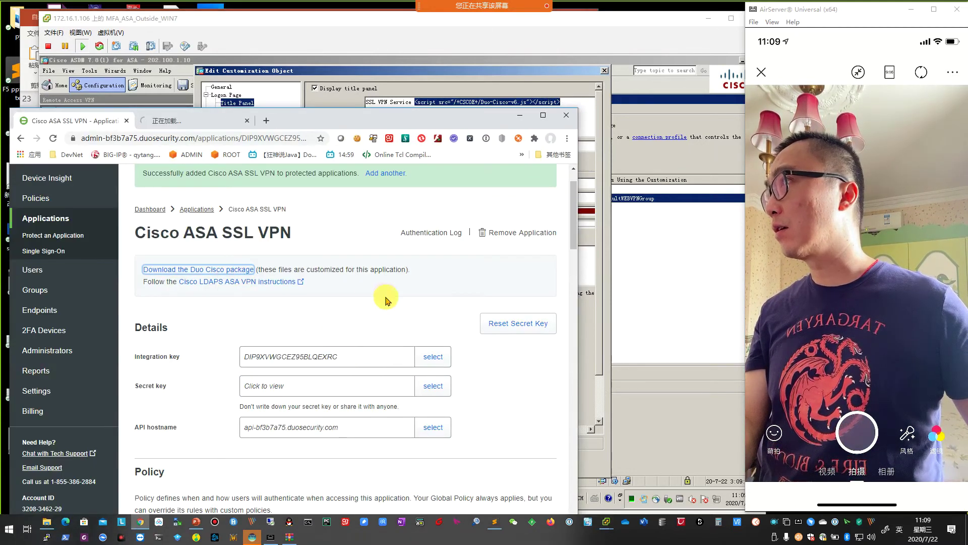
drag(311, 124, 425, 51)
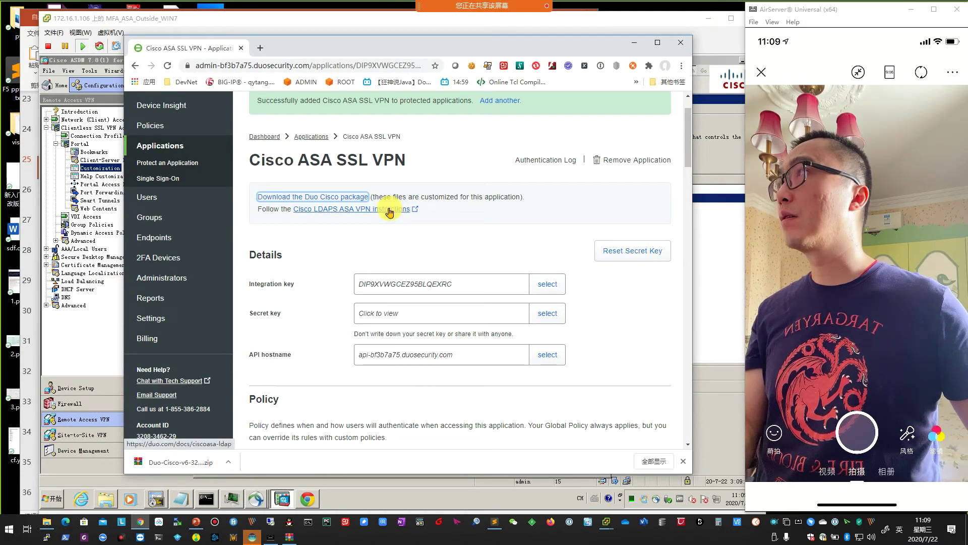
click(635, 43)
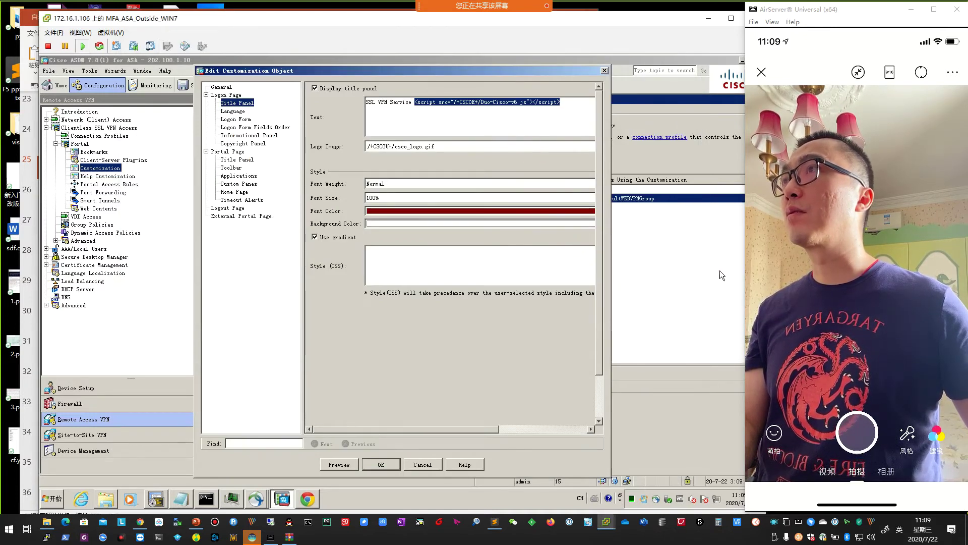
Close the customization editor and return to the Web Contents list.
click(236, 183)
click(234, 192)
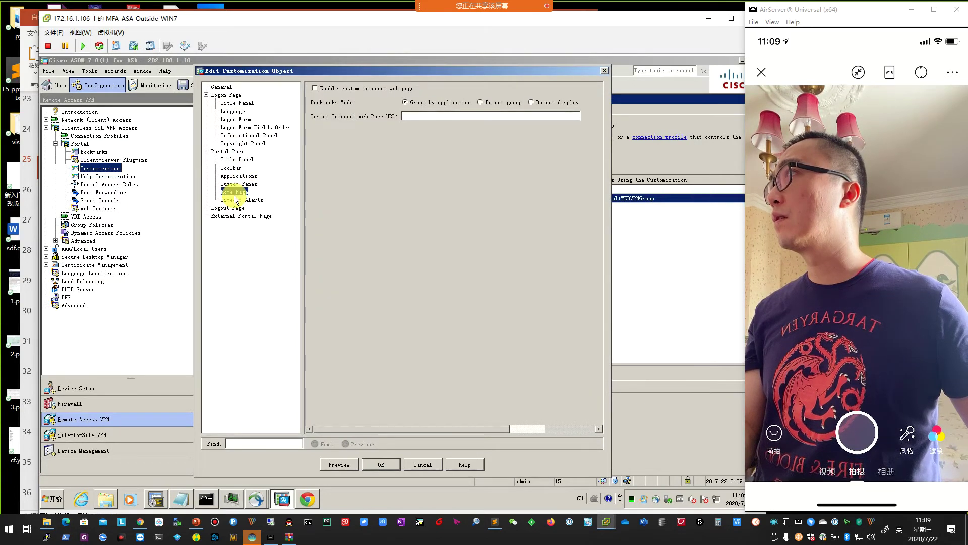
click(604, 70)
click(99, 208)
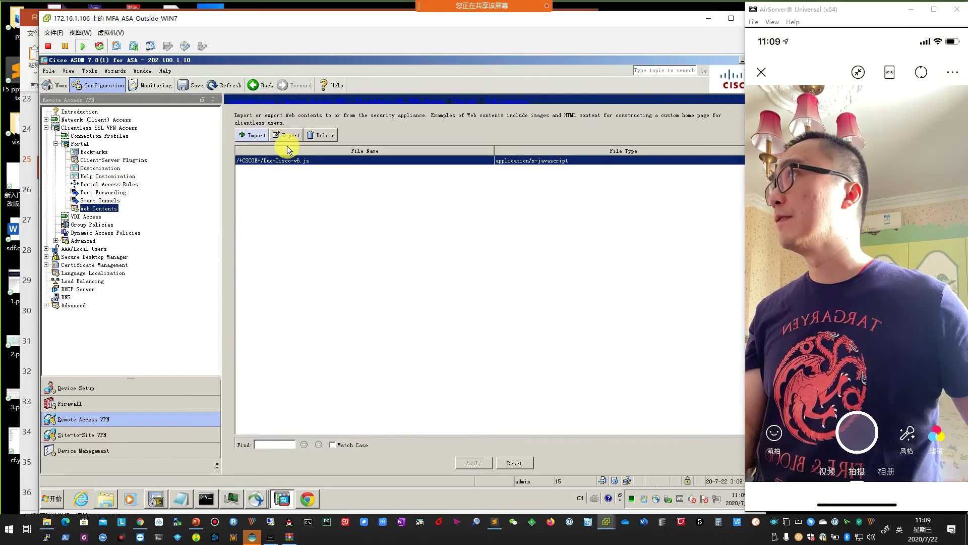
Delete Duo-Cisco-v6.js from Web Contents, apply and send the change, and start a new import.
click(323, 136)
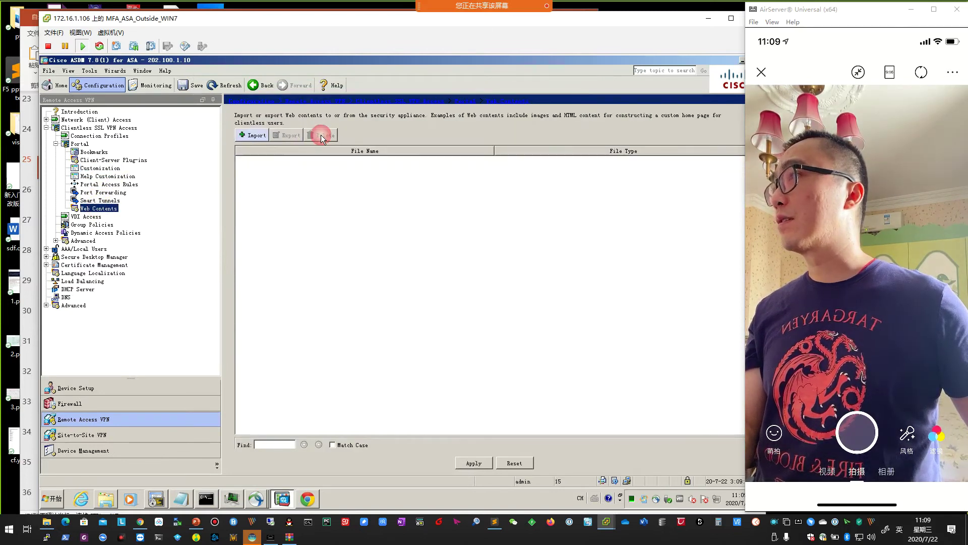
click(475, 464)
click(337, 376)
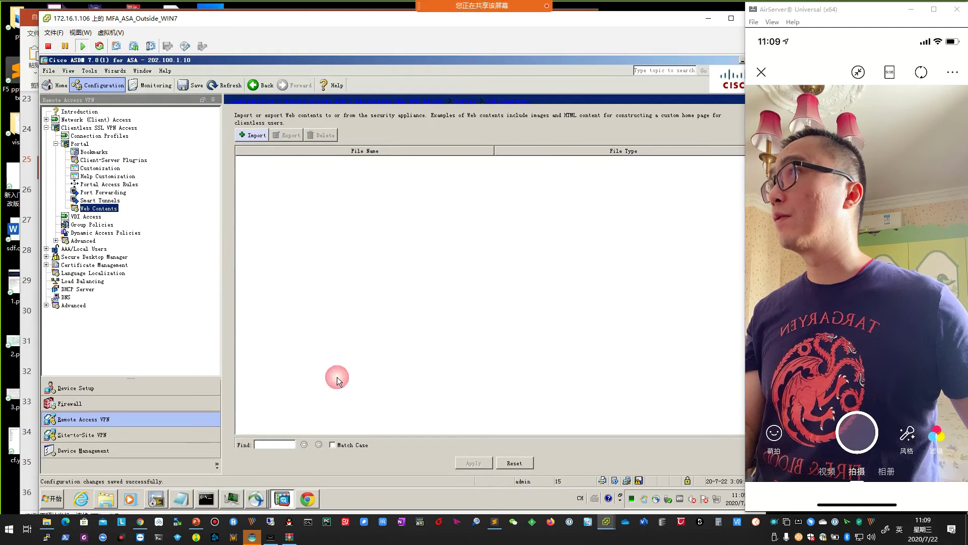
click(255, 136)
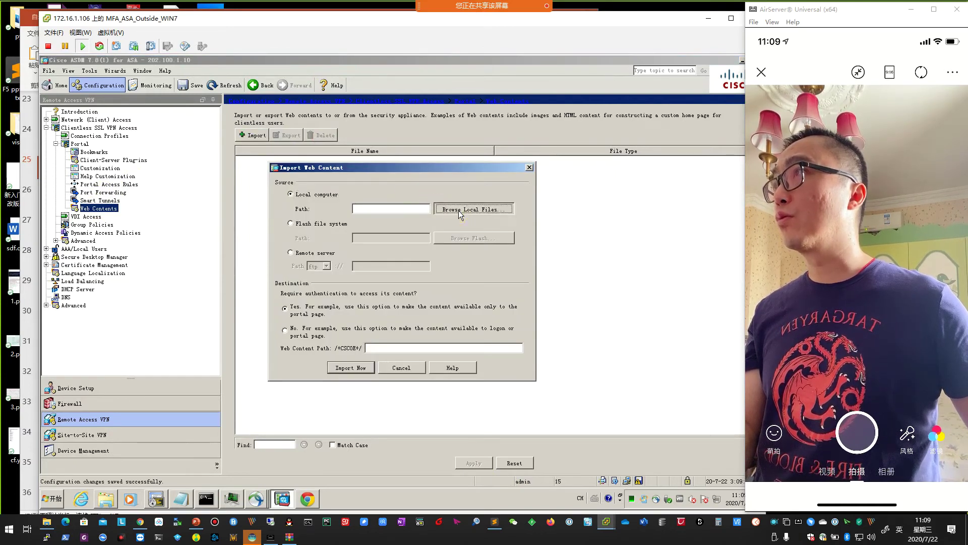
Browse to the C: drive and rename Duo-Cisco-v6.js to Duo-Cisco.js.
click(459, 210)
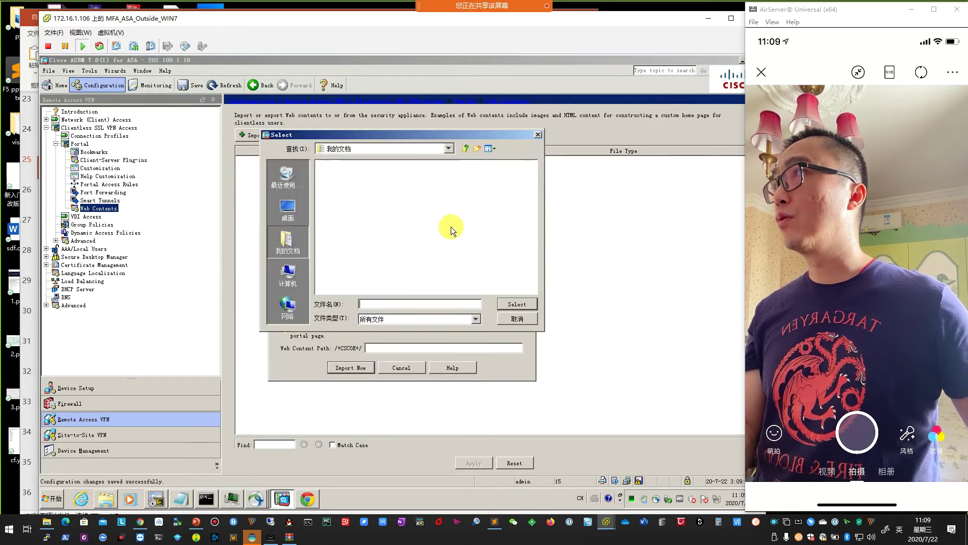
click(285, 275)
double_click(347, 165)
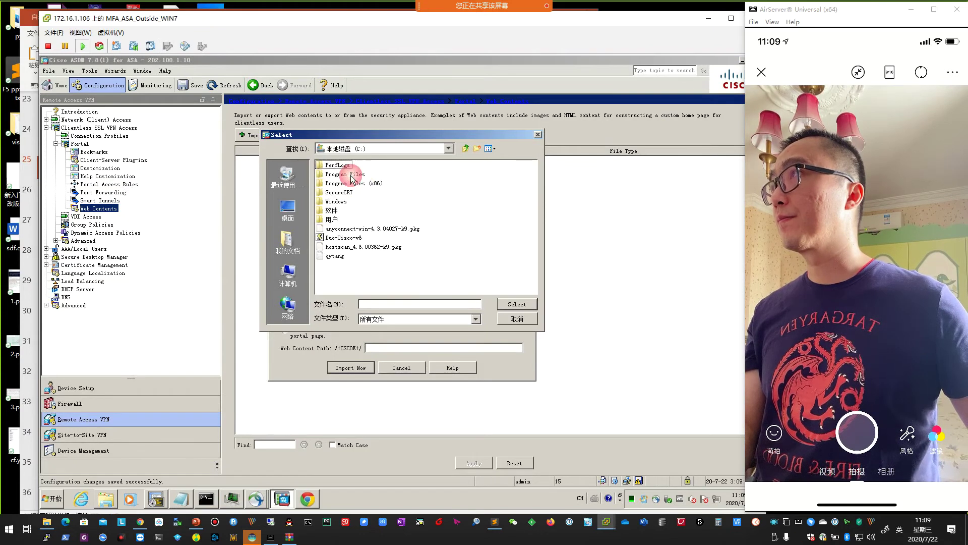
click(350, 237)
click(350, 238)
click(368, 237)
key(BackSpace)
key(BackSpace)
key(BackSpace)
key(BackSpace)
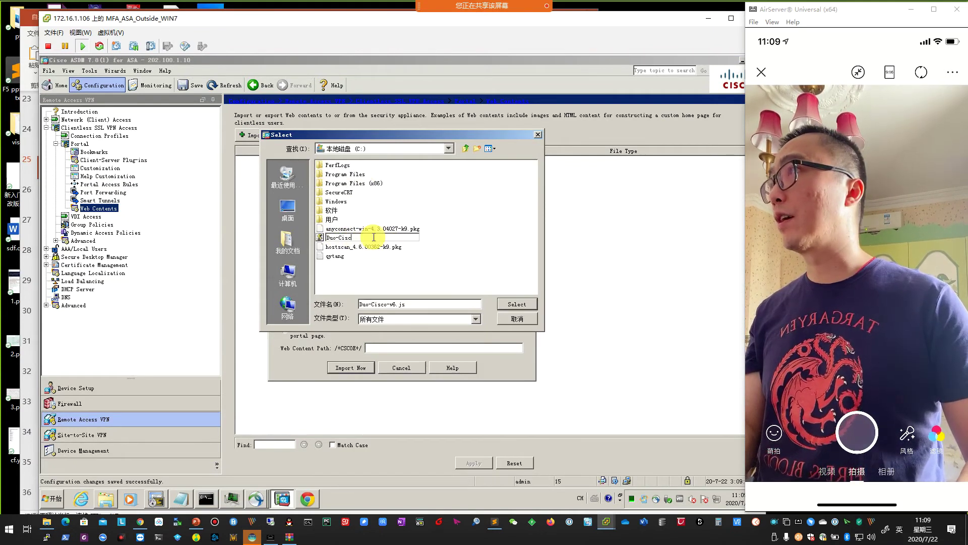
text(o)
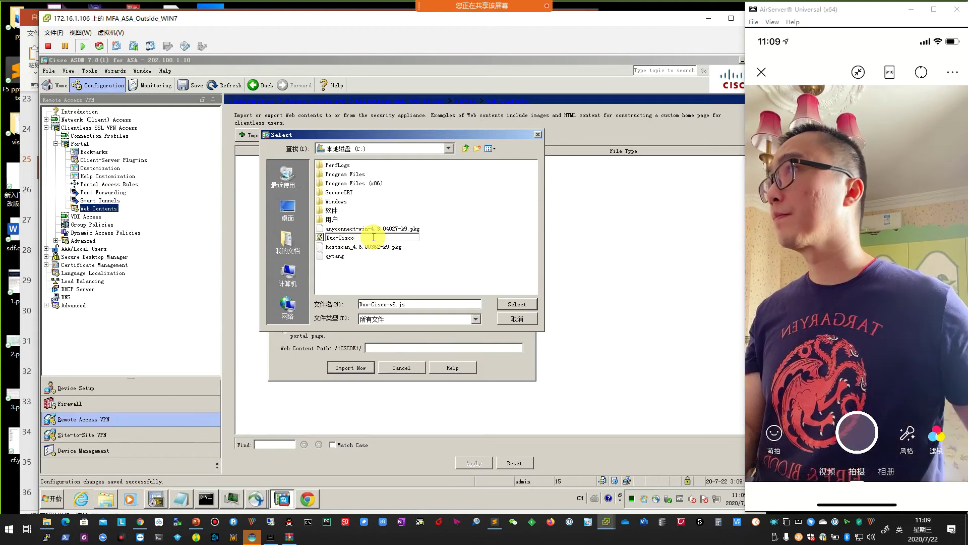
key(Return)
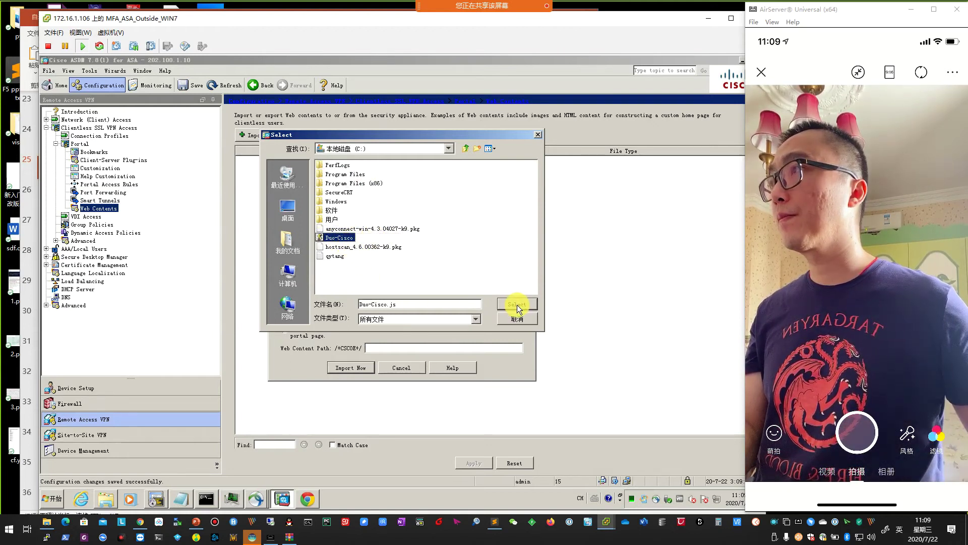
Import Duo-Cisco.js as web content available before logon, without requiring authentication.
click(516, 304)
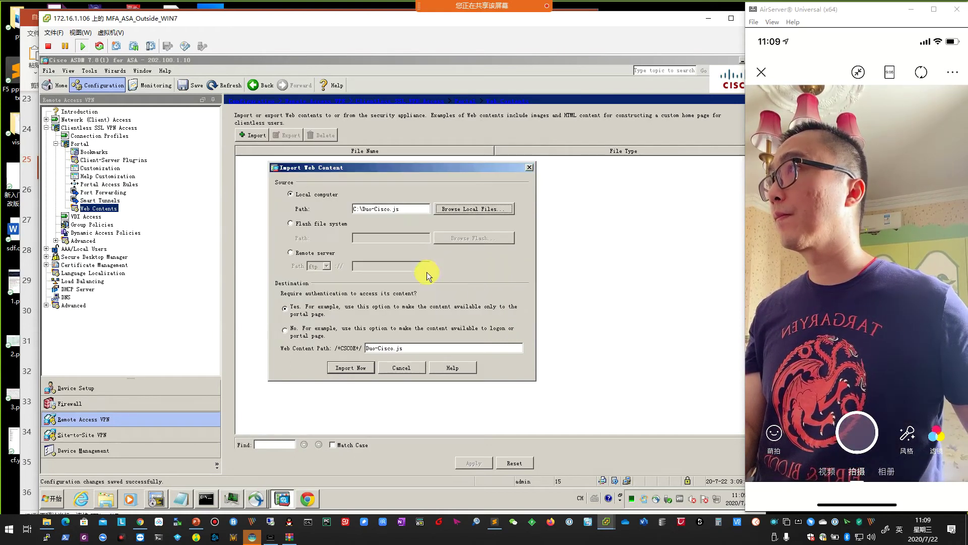
click(289, 334)
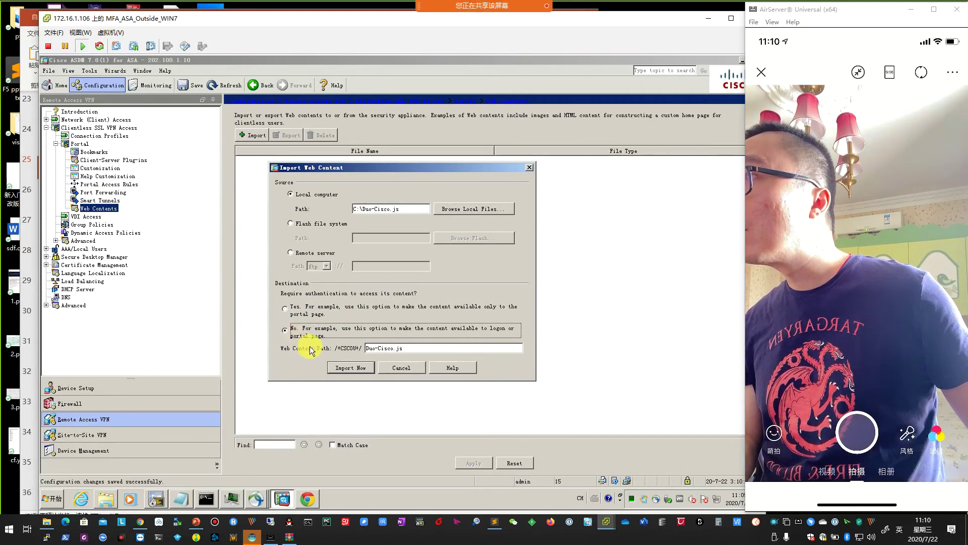
drag(408, 349, 368, 350)
click(354, 369)
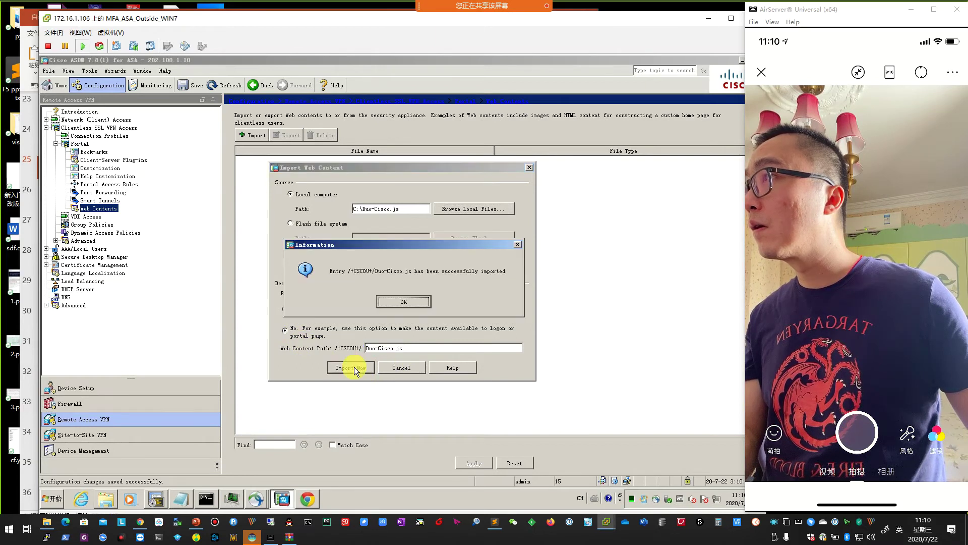
click(392, 303)
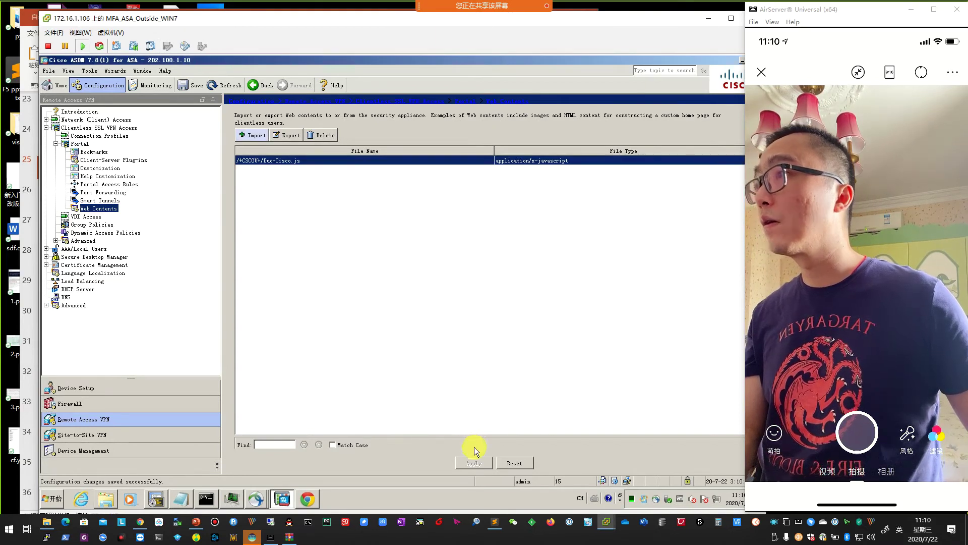
click(308, 499)
drag(451, 123, 538, 233)
click(362, 252)
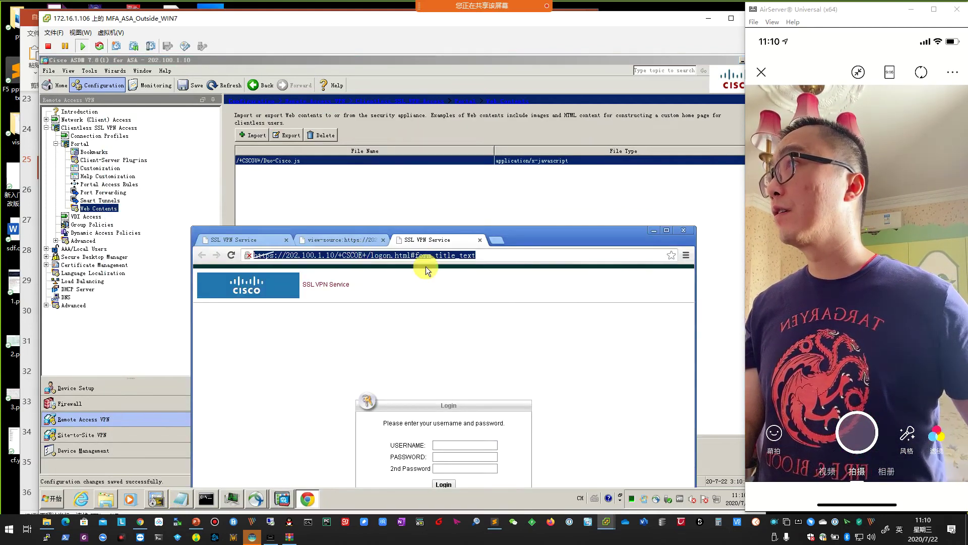
key(End)
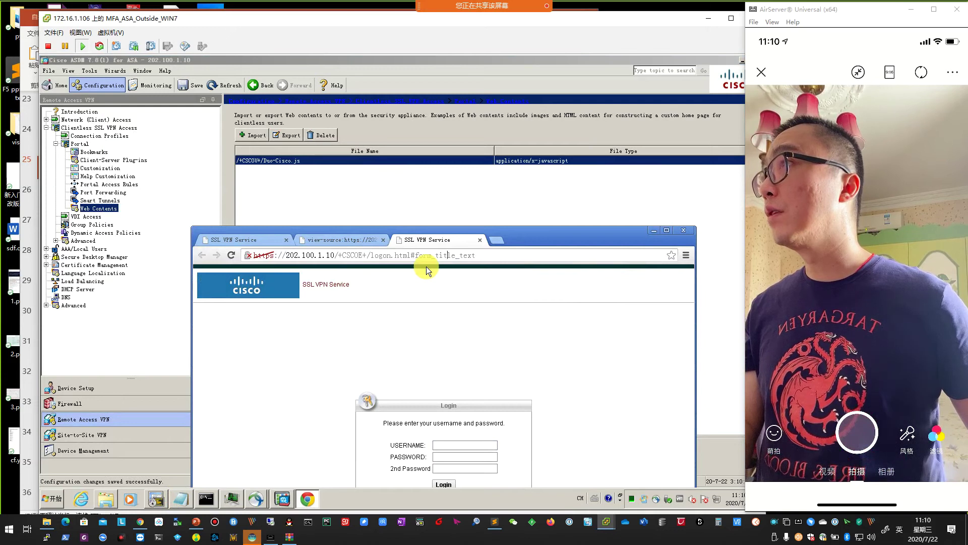
key(BackSpace)
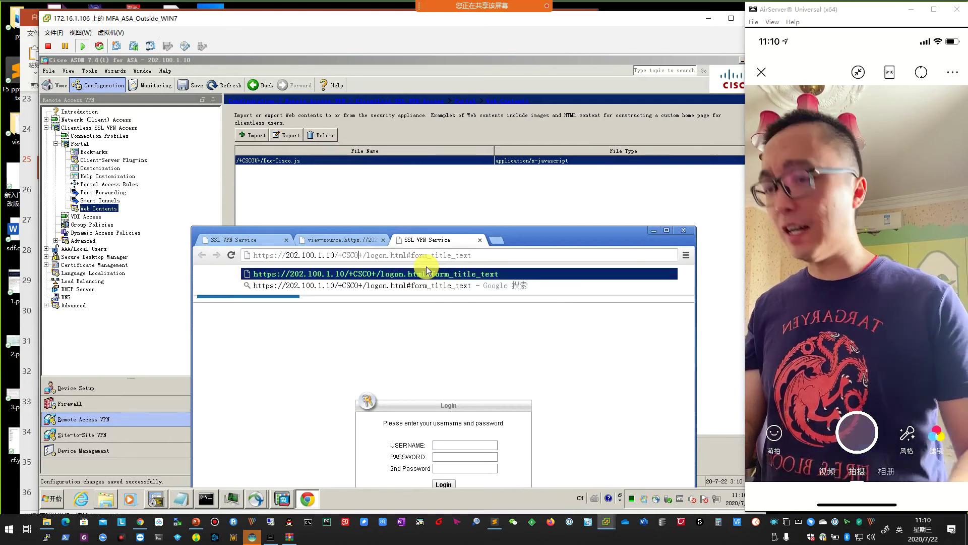
text(U)
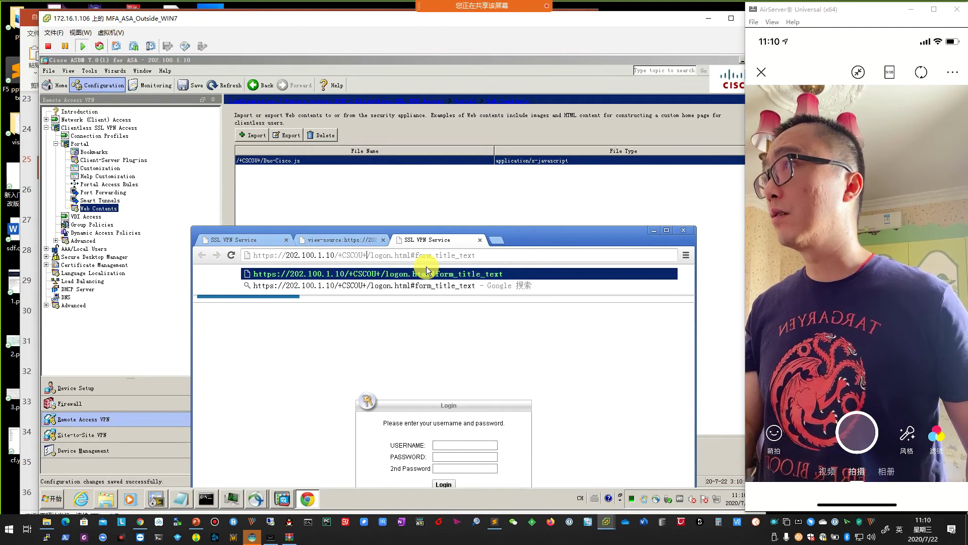
key(shift+Right)
key(shift+Right)
key(shift+Right)
key(shift+Right)
key(shift+Right)
key(shift+Right)
key(shift+Right)
key(shift+Right)
key(shift+Right)
key(shift+Right)
key(shift+Right)
key(shift+Right)
key(shift+Right)
key(shift+Right)
key(shift+Right)
key(shift+Right)
key(shift+Right)
key(shift+Right)
key(shift+Right)
key(shift+Right)
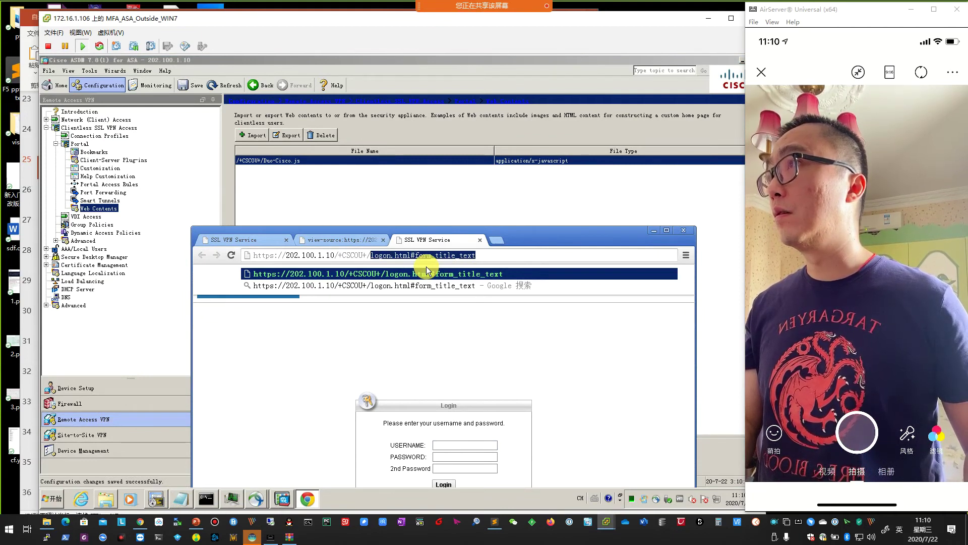
text(Duo)
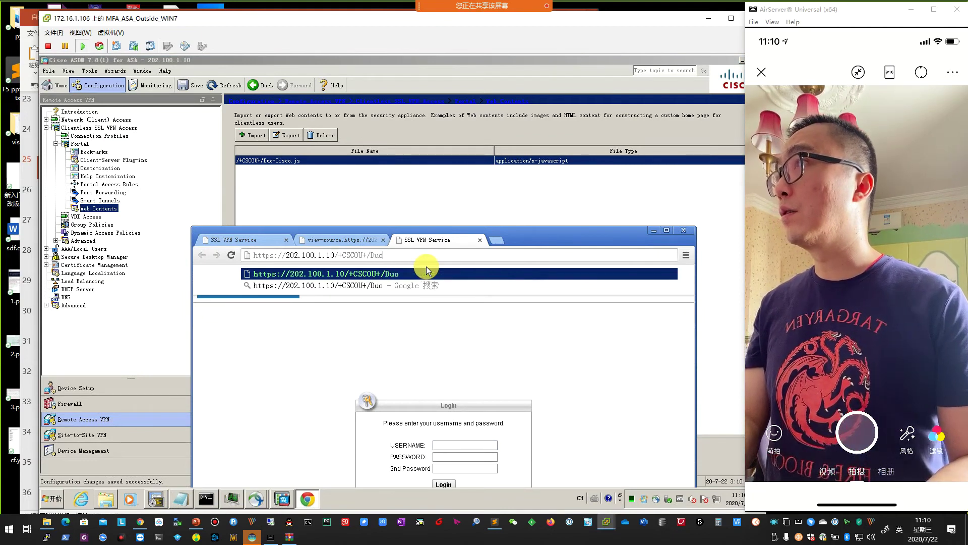
text(-Cisco.js)
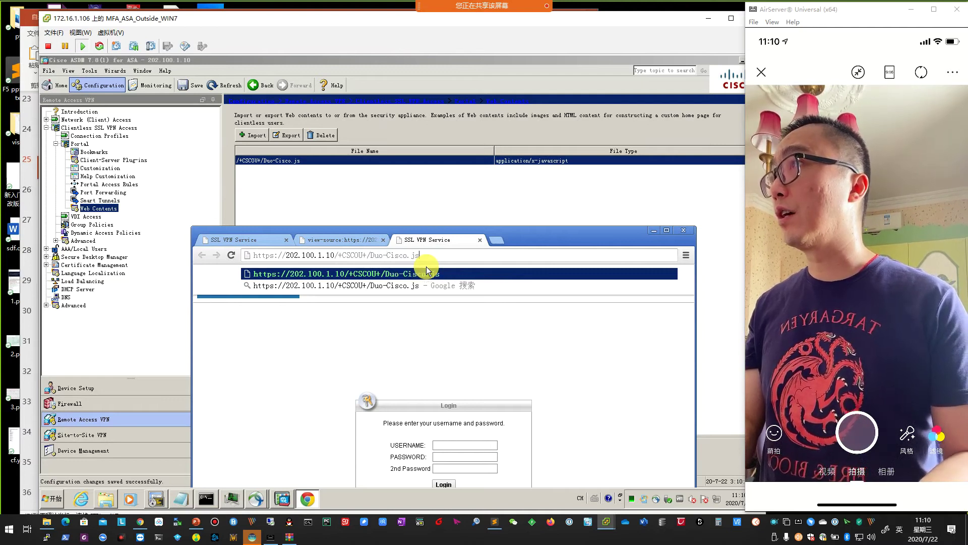
key(Return)
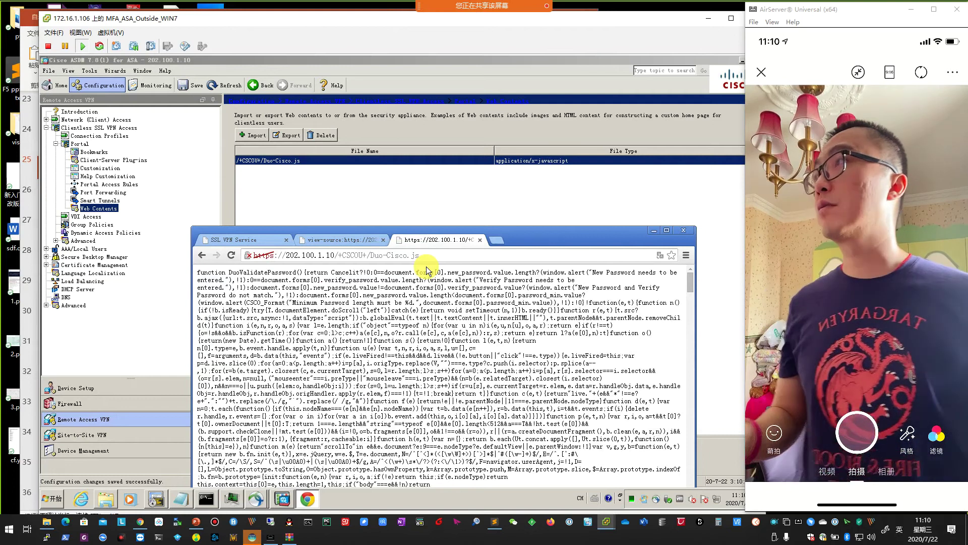
Copy the /+CSCOU+/Duo-Cisco.js path from the address bar and hide Chrome.
click(655, 230)
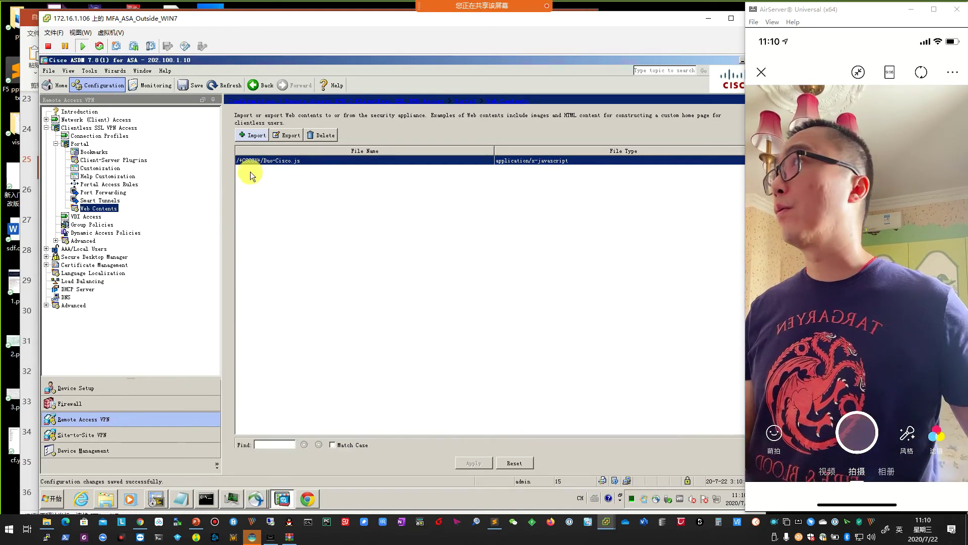
click(308, 498)
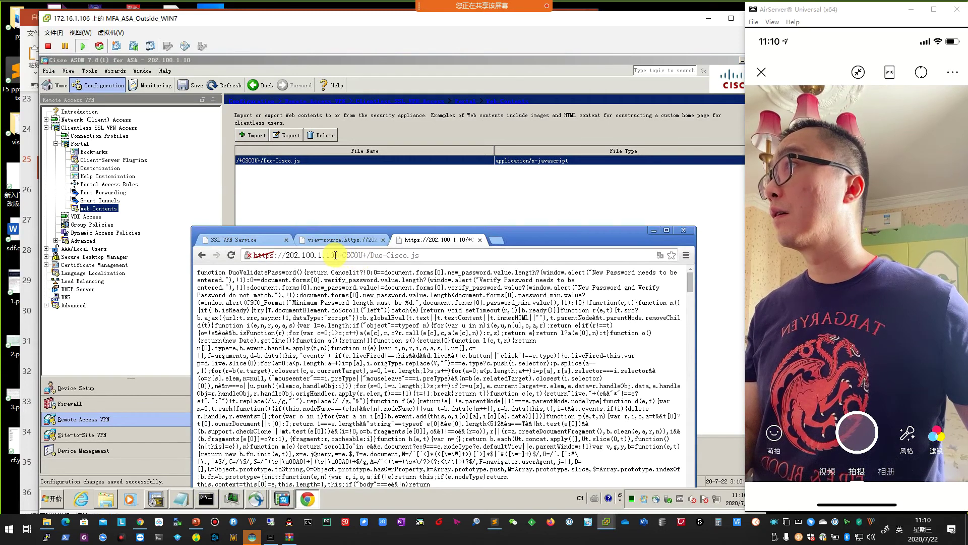
drag(335, 256, 408, 256)
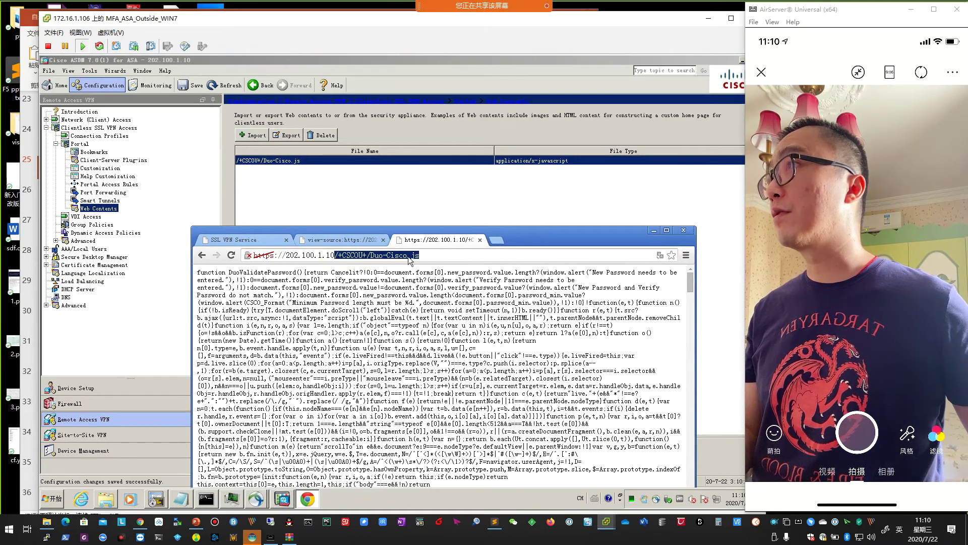
right_click(409, 259)
click(430, 287)
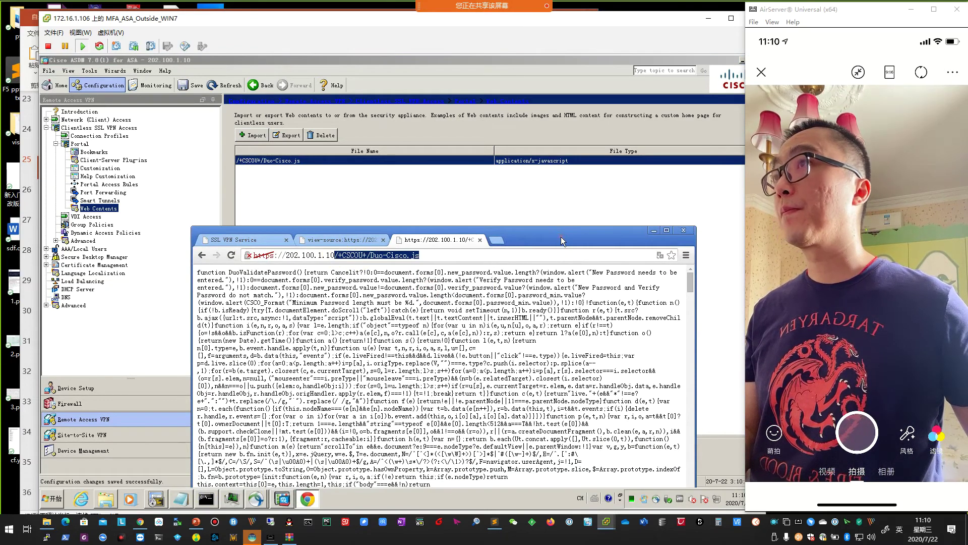
click(654, 231)
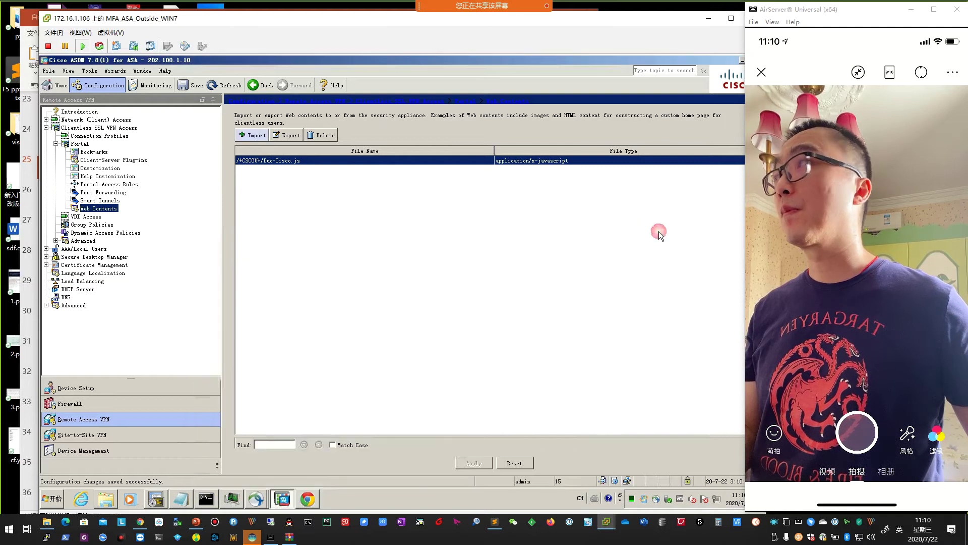
In DfltCustomization's logon Title Panel, replace /+CSCOE+/Duo-Cisco-v6.js with the pasted /+CSCOU+/Duo-Cisco.js.
click(100, 168)
click(260, 199)
click(279, 164)
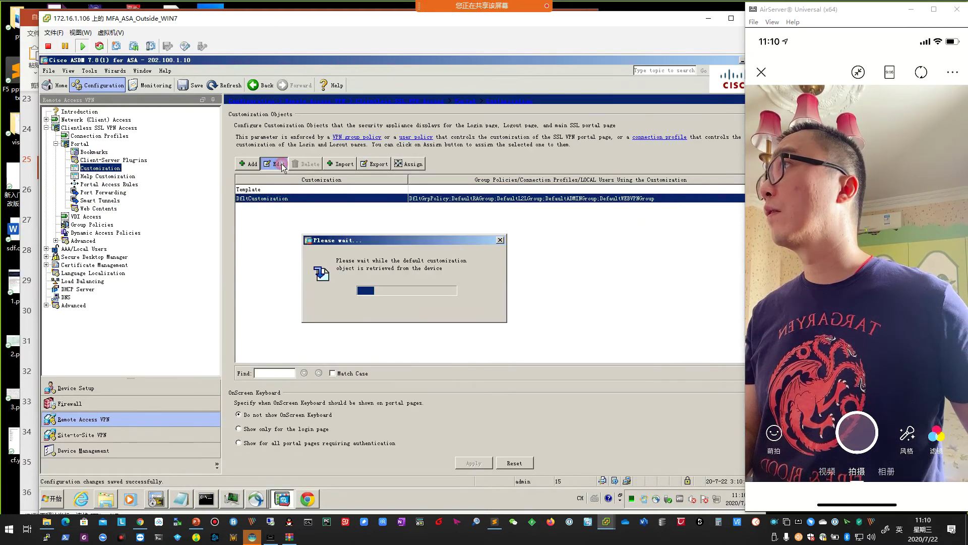
click(237, 103)
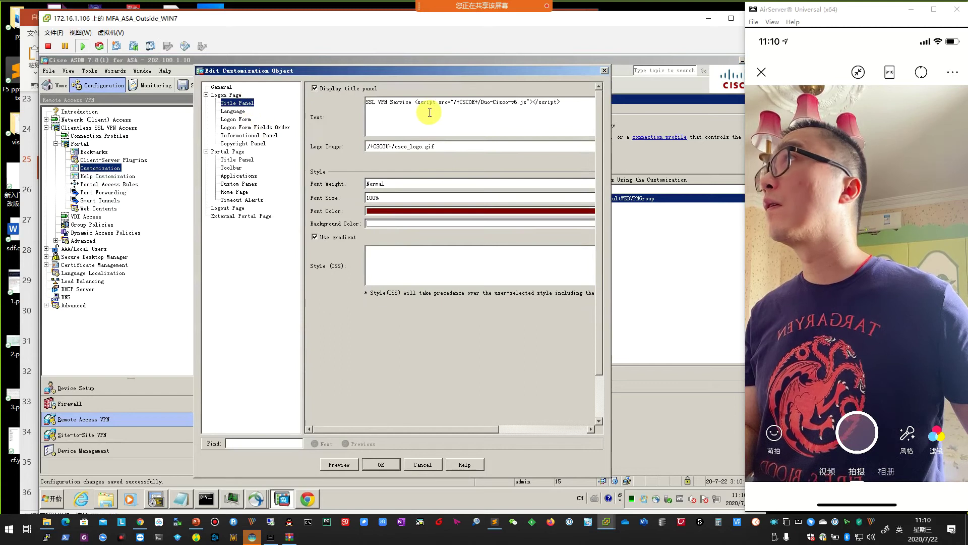
drag(414, 102, 537, 108)
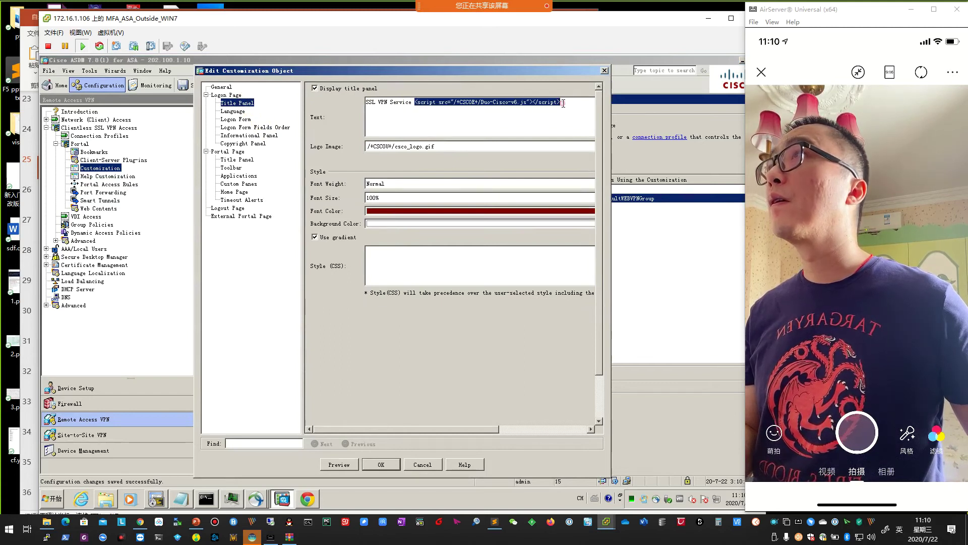
click(493, 112)
click(454, 107)
drag(454, 106, 527, 102)
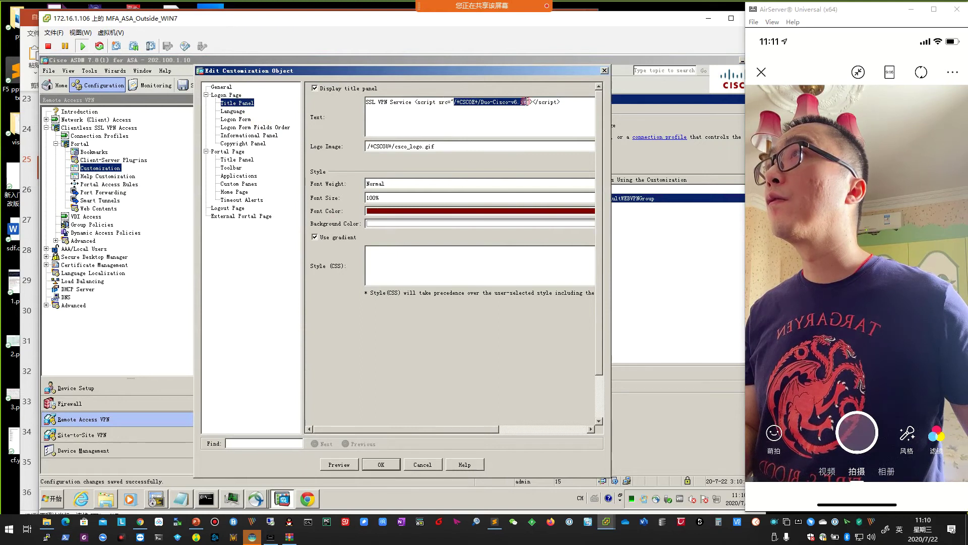
key(ctrl+v)
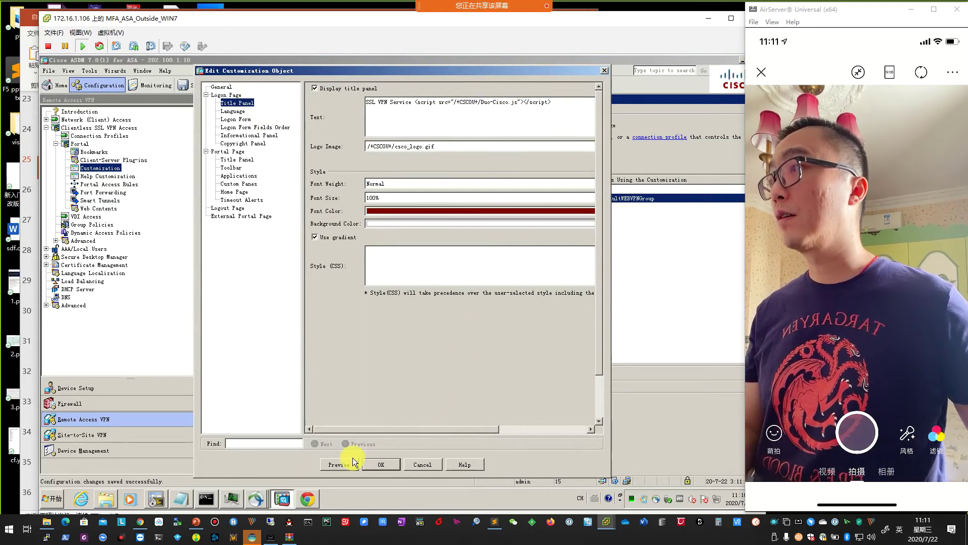
Save the customization and send the generated commands to the ASA.
click(388, 464)
click(472, 463)
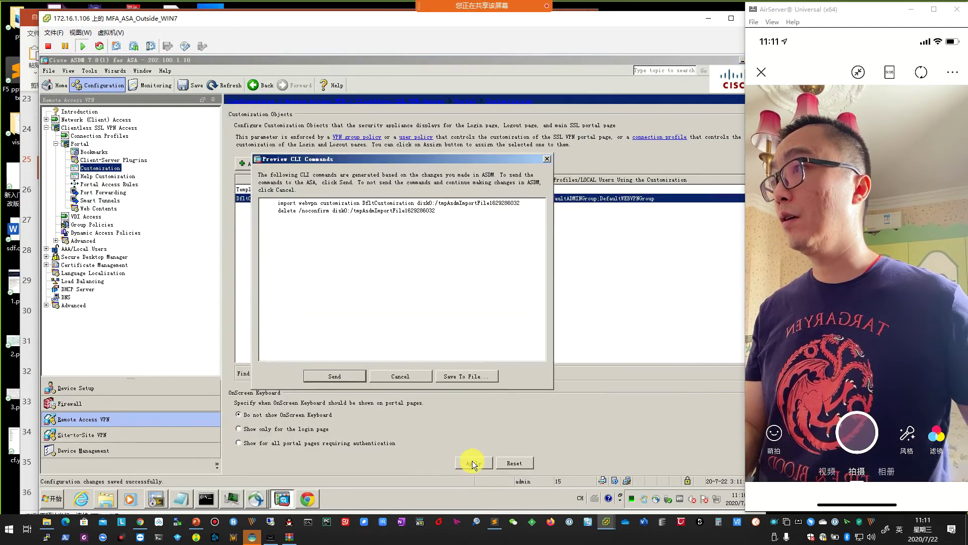
click(347, 379)
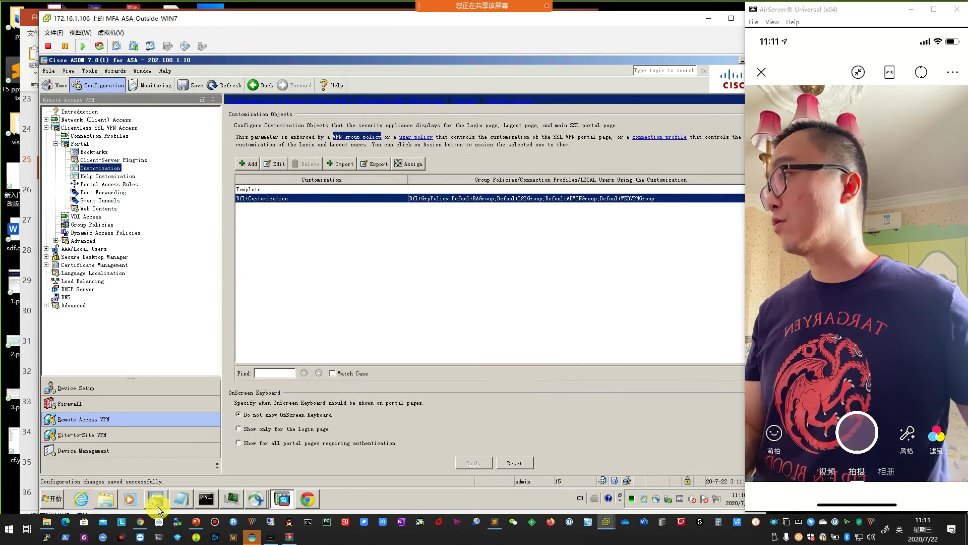
Close the Duo-Cisco.js tab and reload the SSL VPN Service login page.
click(307, 498)
drag(516, 243, 494, 179)
click(428, 182)
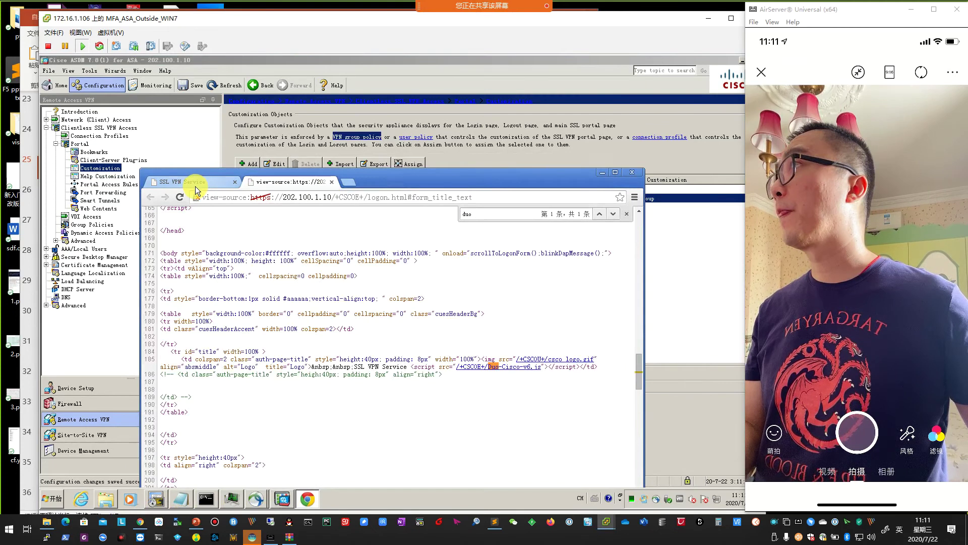
click(184, 181)
click(179, 197)
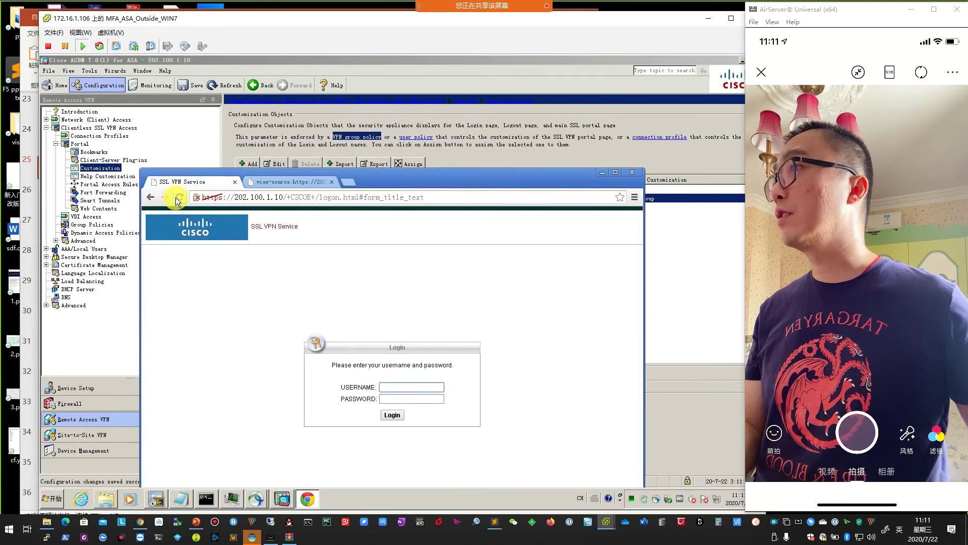
Find 'duo' in the login page source, open the Duo-Cisco.js link, then return to the login form.
drag(428, 183, 446, 114)
right_click(528, 329)
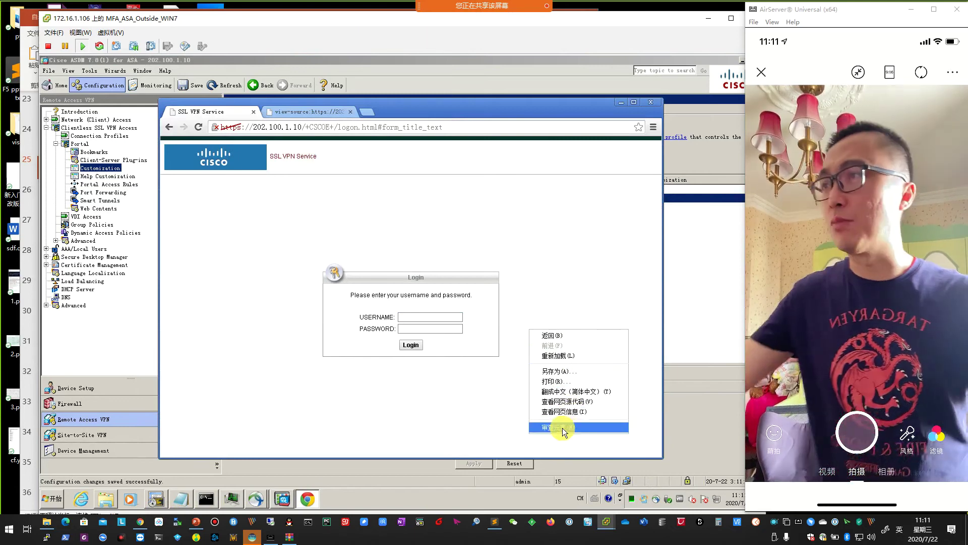
click(592, 402)
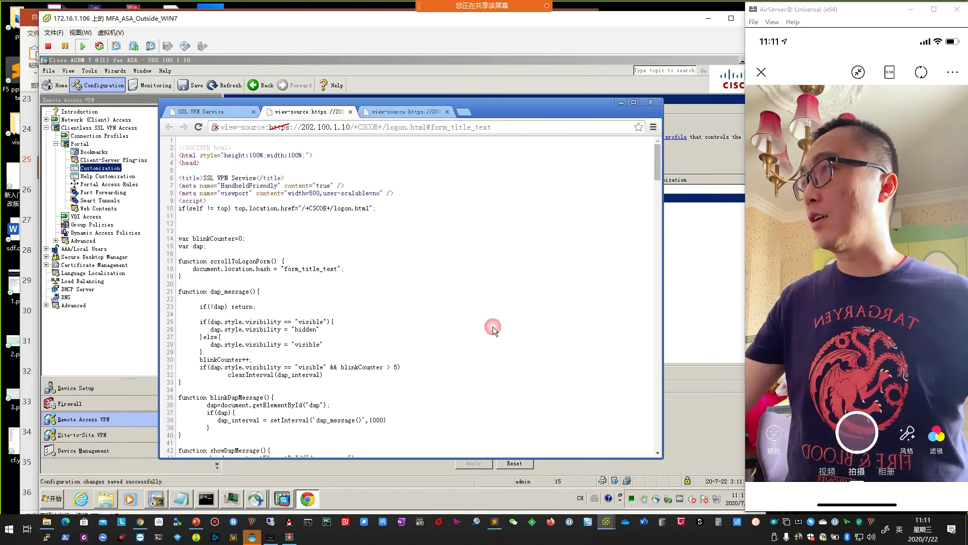
scroll(492, 326, down, 20)
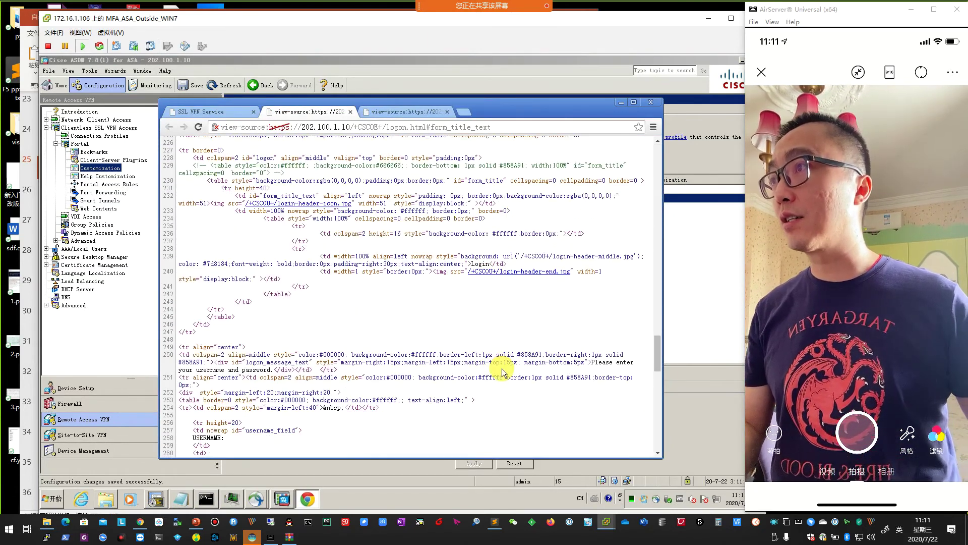
scroll(502, 372, down, 11)
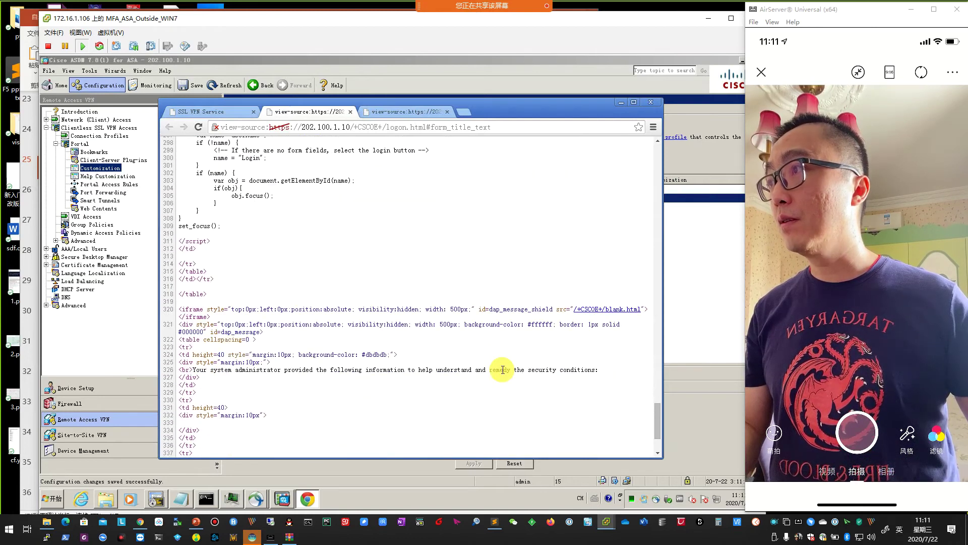
scroll(515, 312, down, 4)
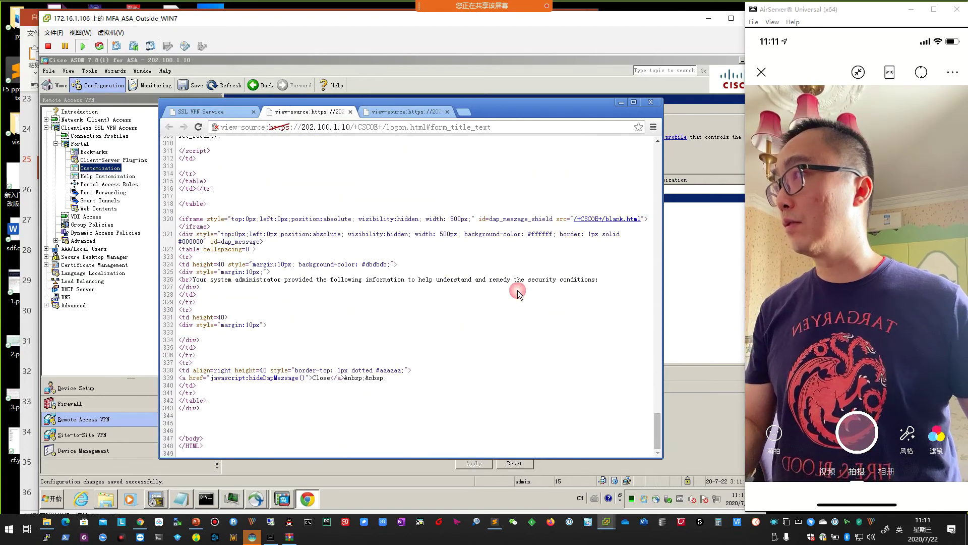
key(ctrl+f)
text(d)
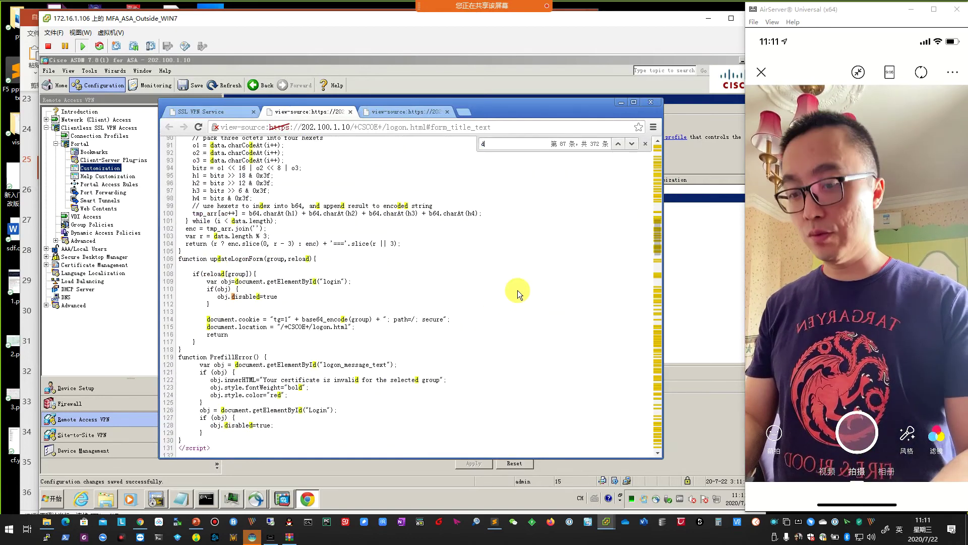
text(uo)
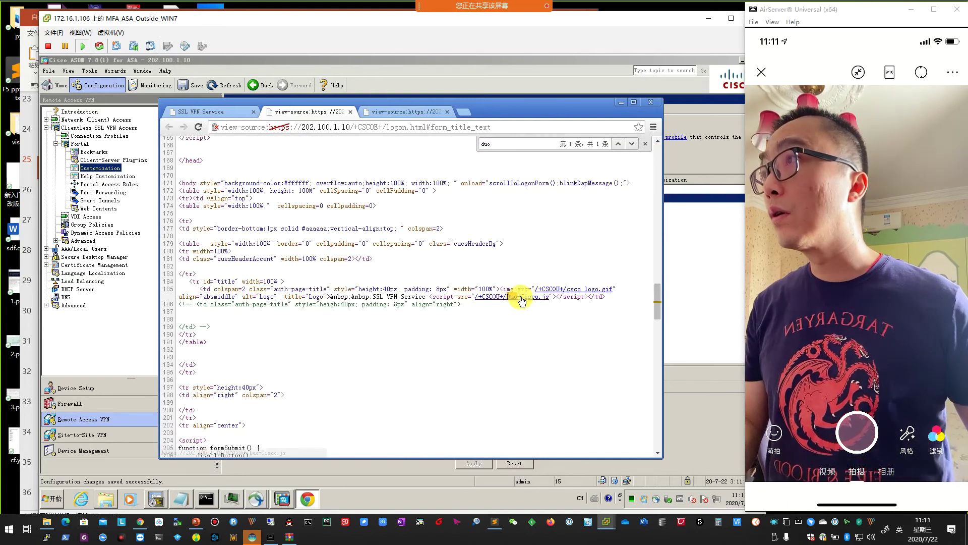
click(522, 301)
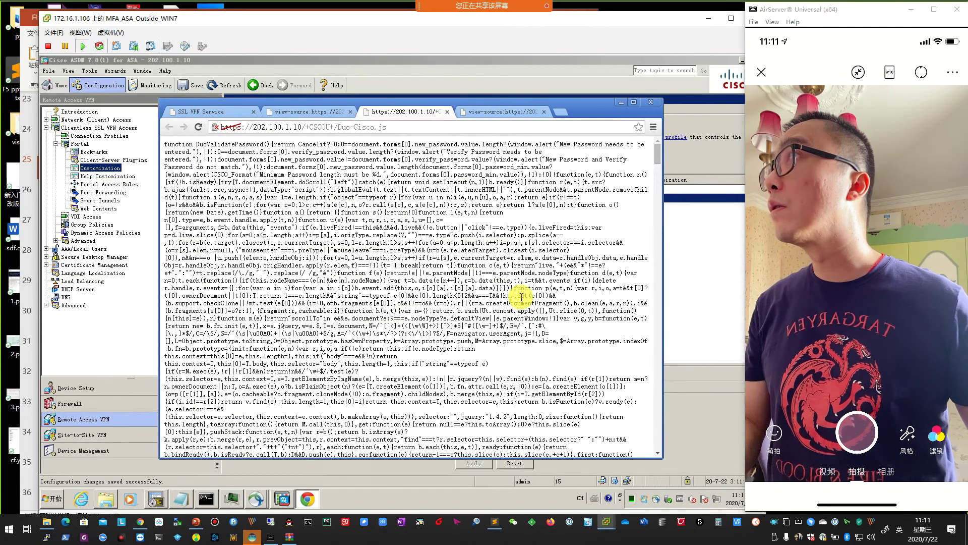
click(201, 111)
click(434, 318)
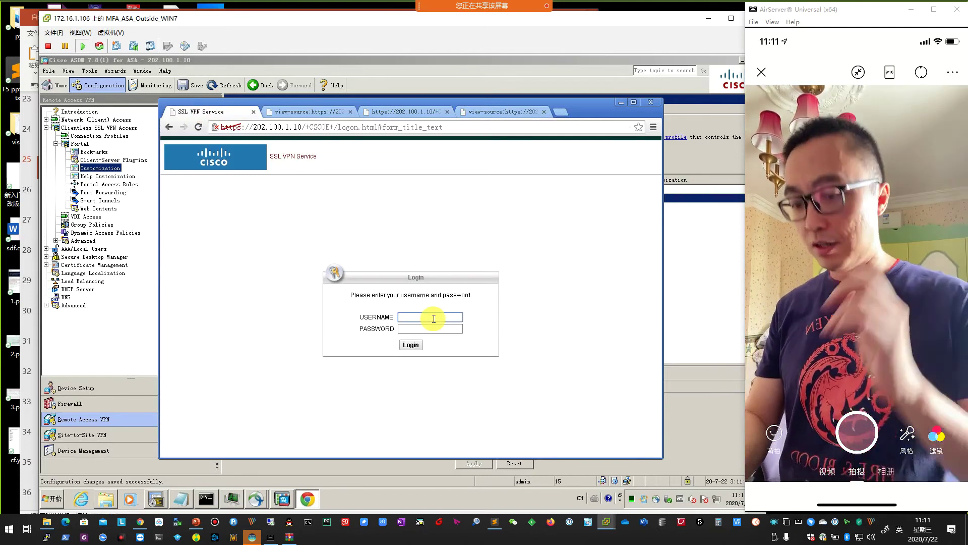
Log in with the VPN username and password, then start Duo's enrollment setup.
text(vpn)
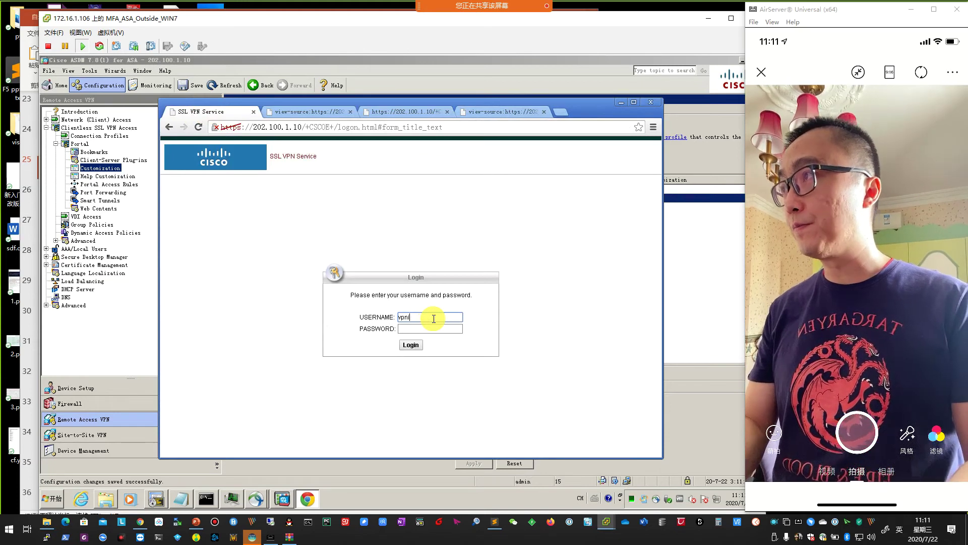
text(user)
key(Tab)
text(cis)
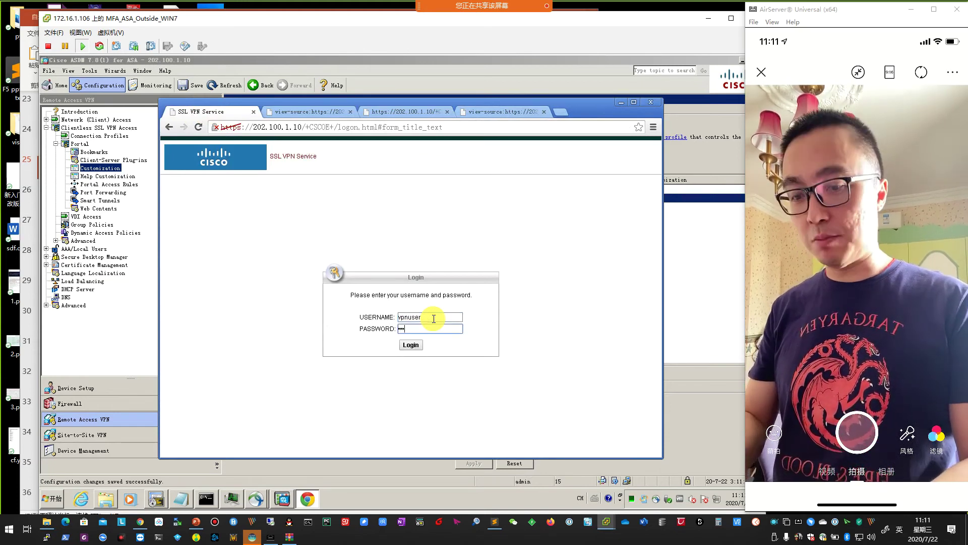
text(co123)
click(412, 345)
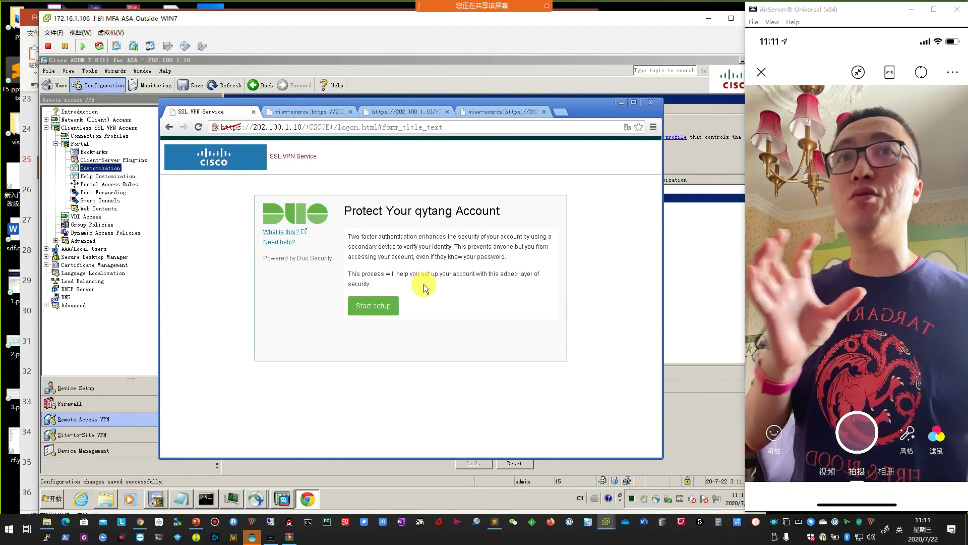
click(429, 312)
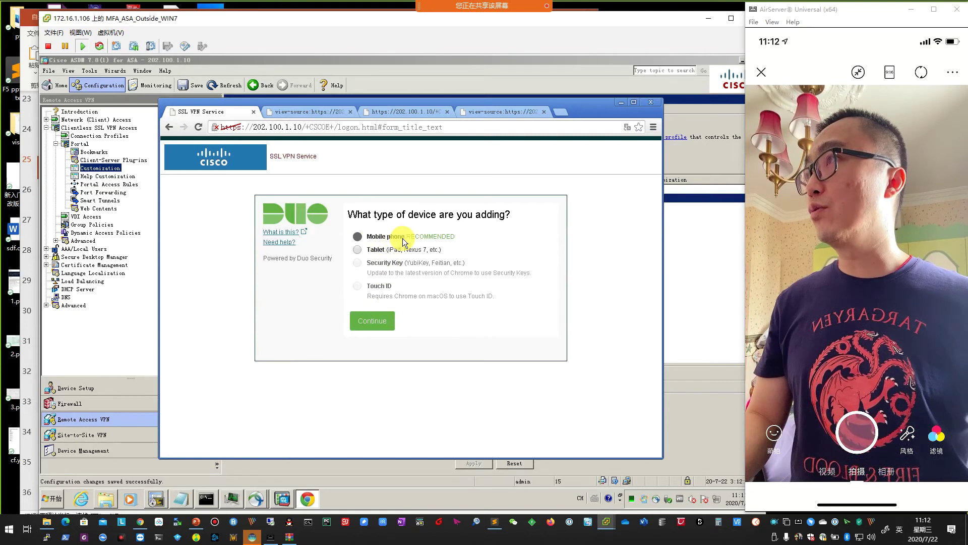
Choose Mobile phone, select China (+86), enter the user's mobile number, and confirm it's correct.
click(384, 332)
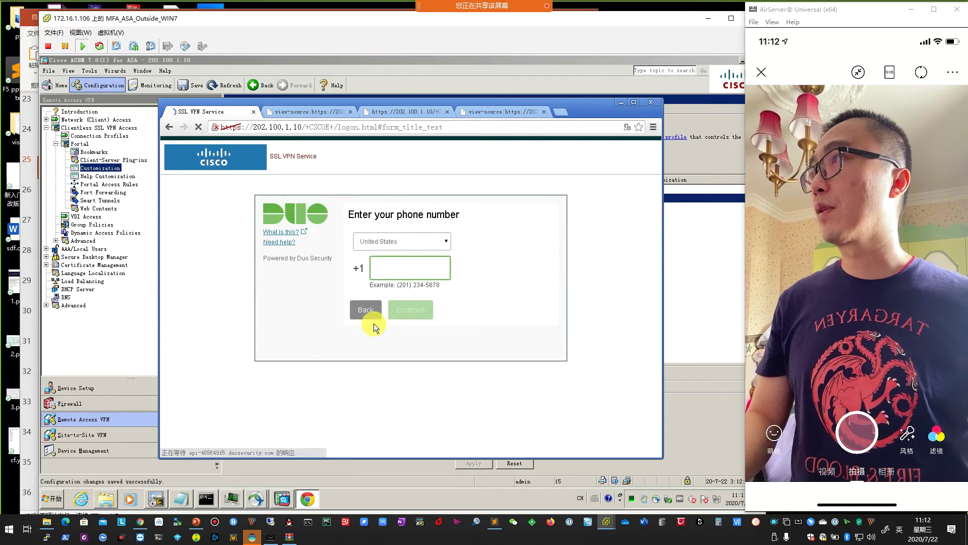
click(401, 241)
scroll(441, 331, up, 15)
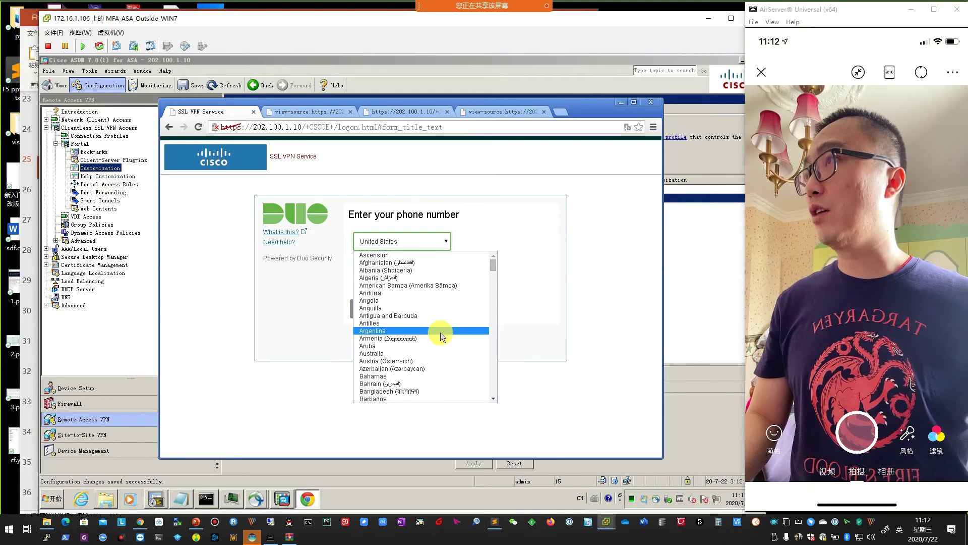
scroll(440, 332, down, 14)
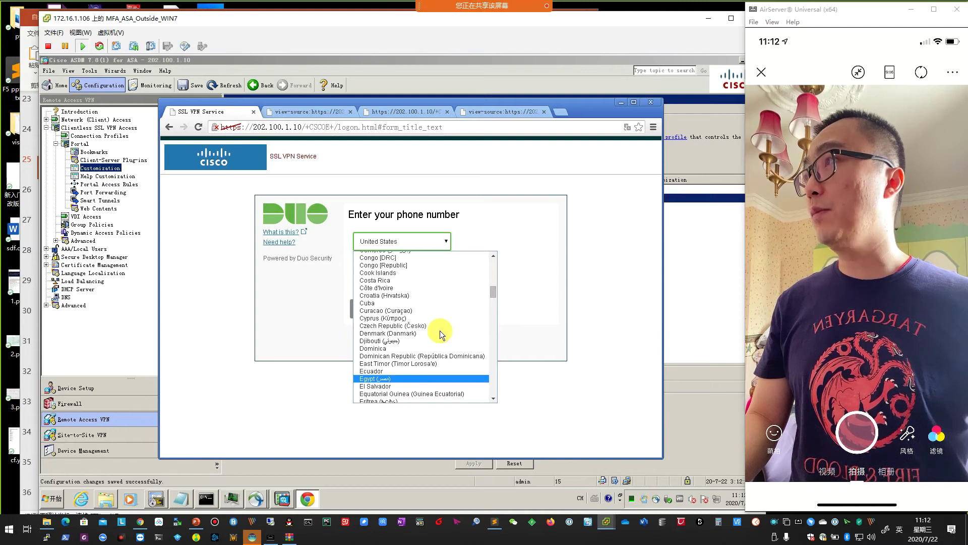
click(408, 271)
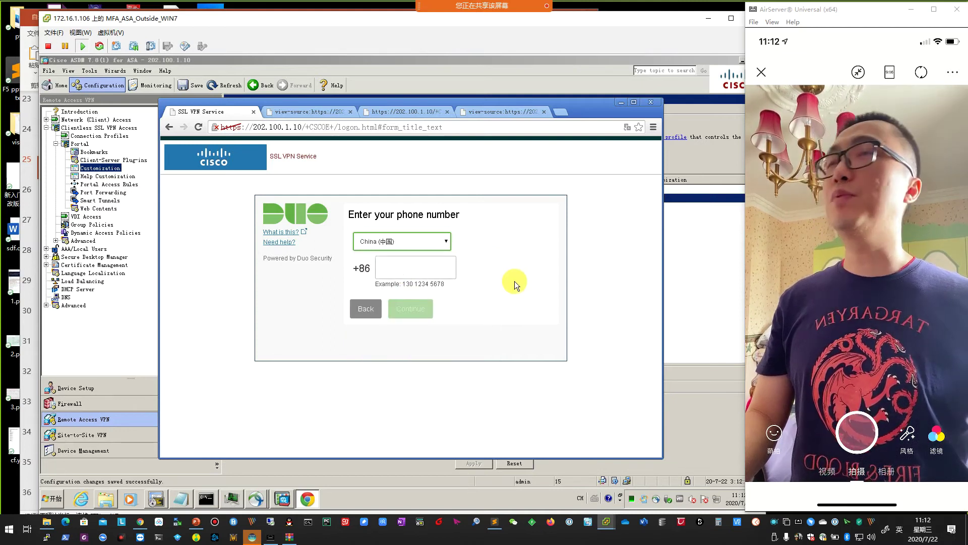
click(428, 270)
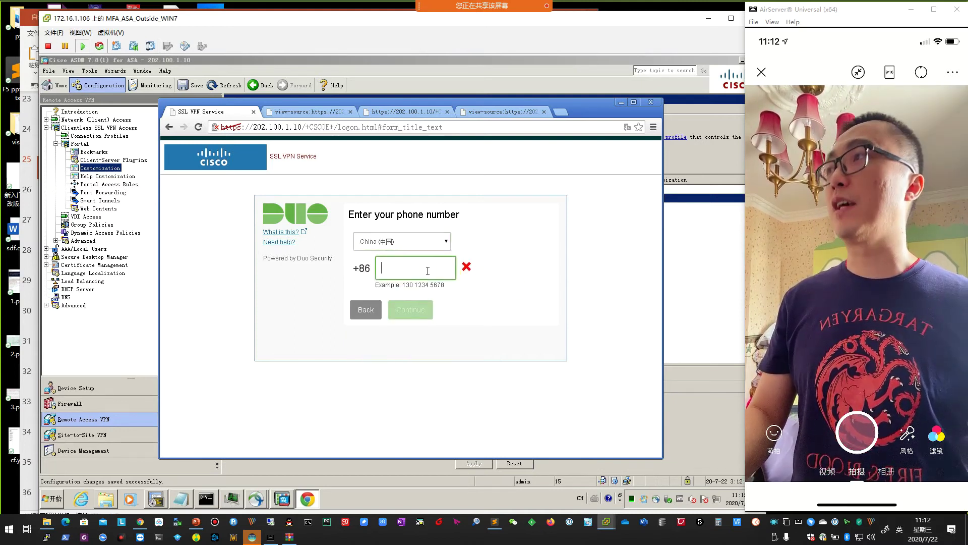
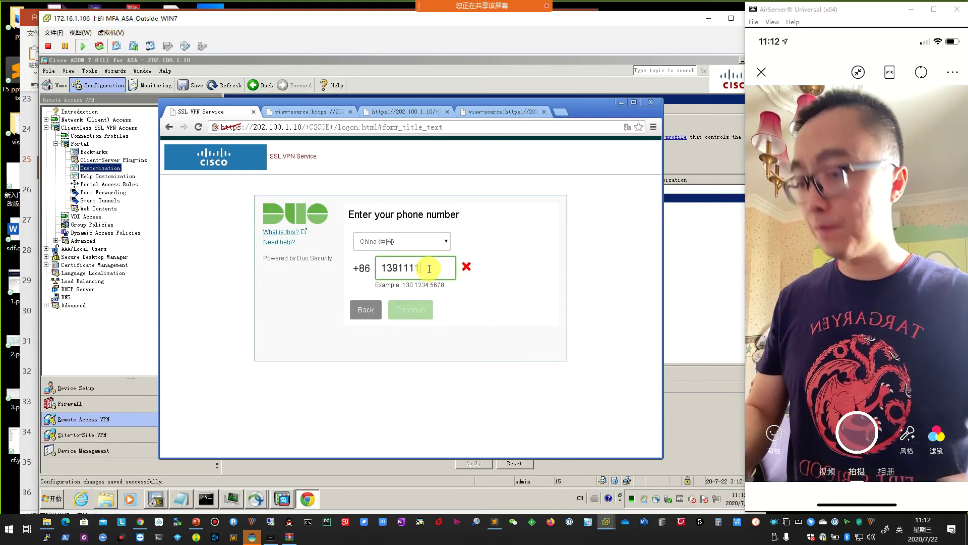
click(479, 295)
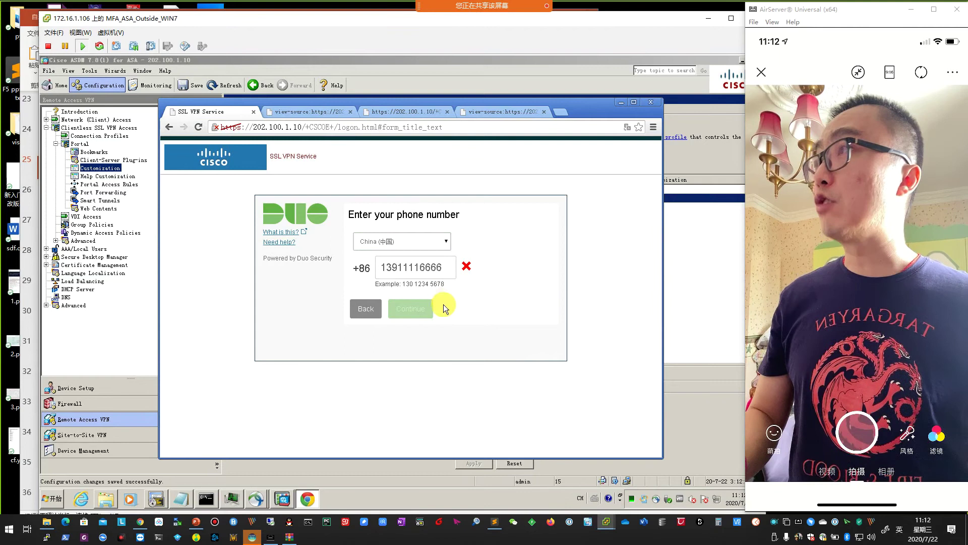
click(356, 298)
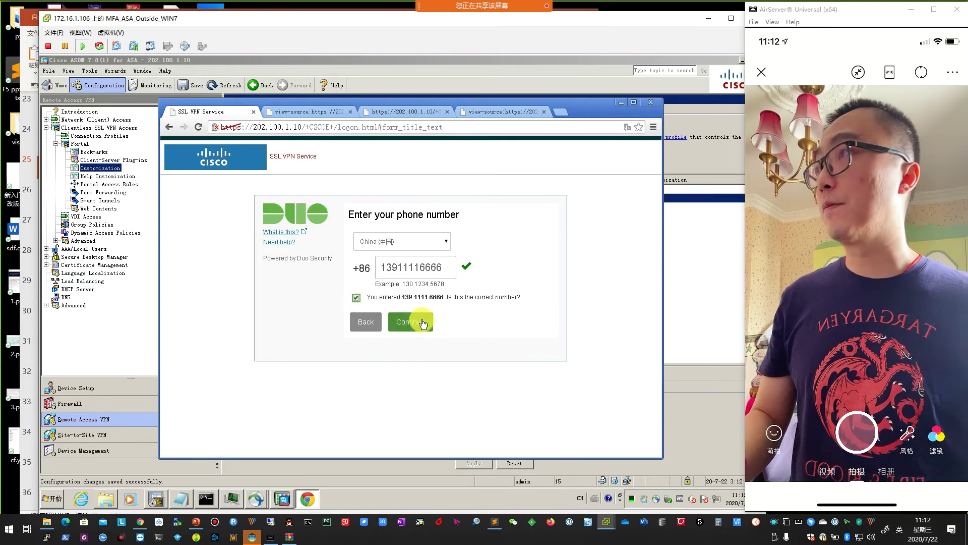